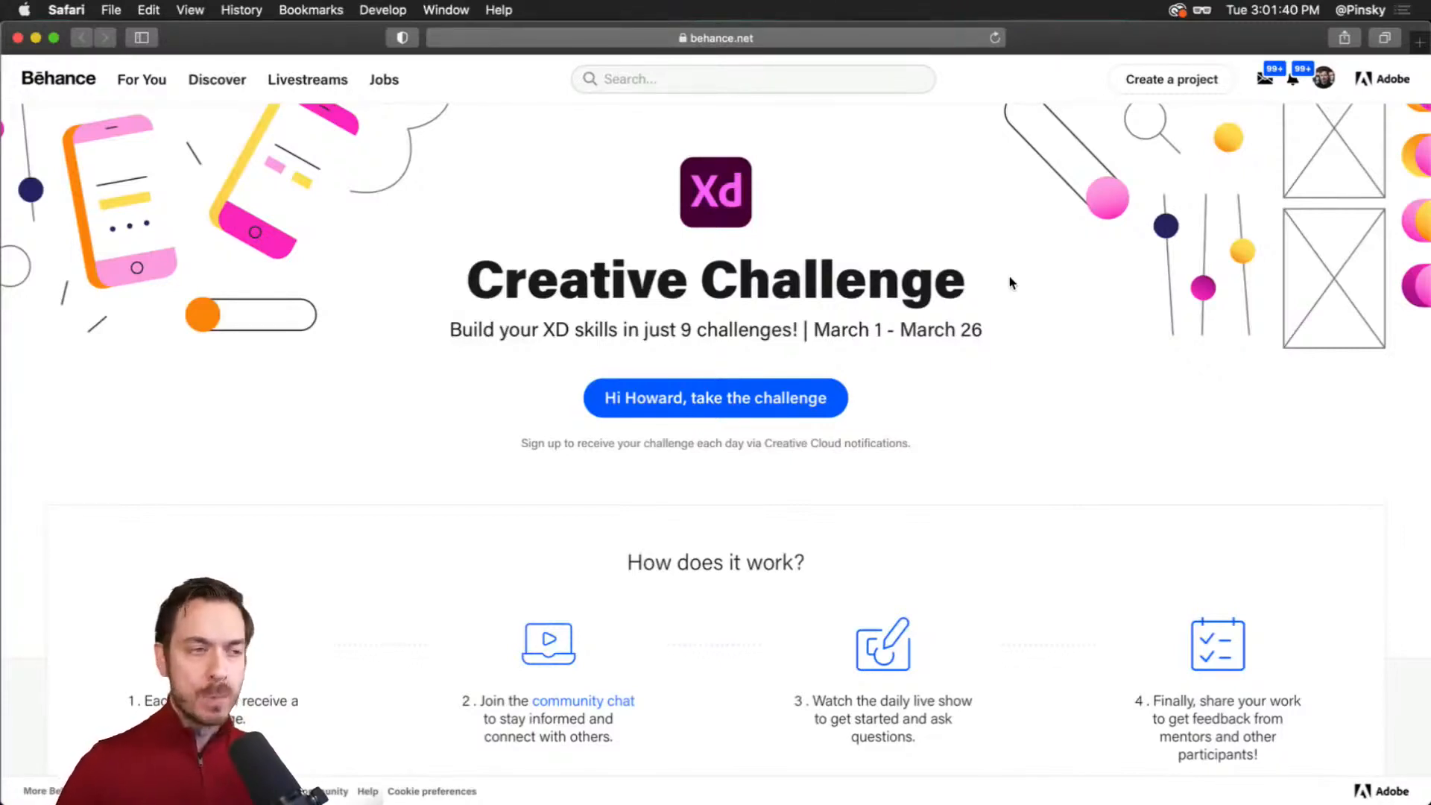
# Step: Read how the XD Creative Challenge works, switch to its Discord community chat and view the challenge channel under Feedback
pyautogui.press('alt+super+8')
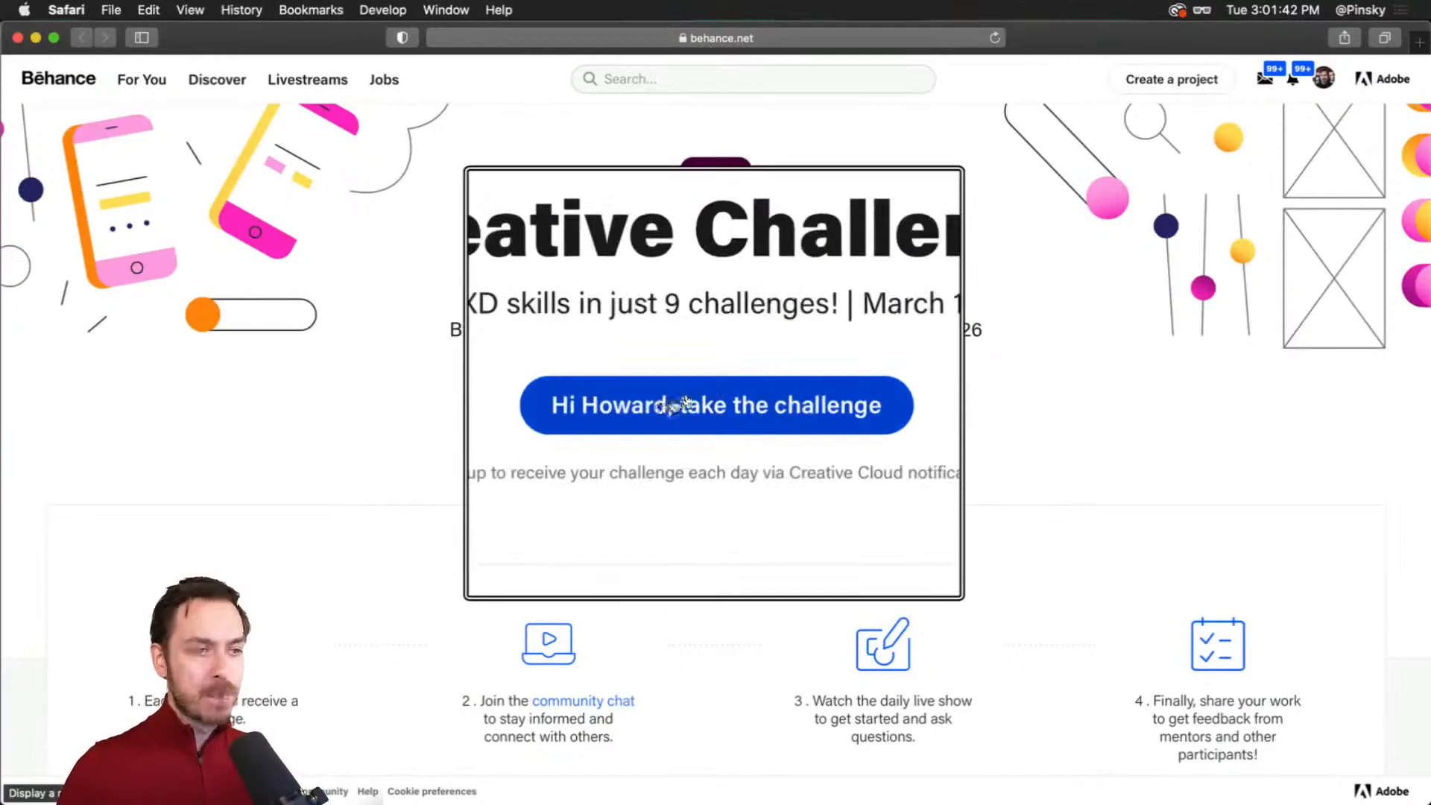
pyautogui.press('alt+super+8')
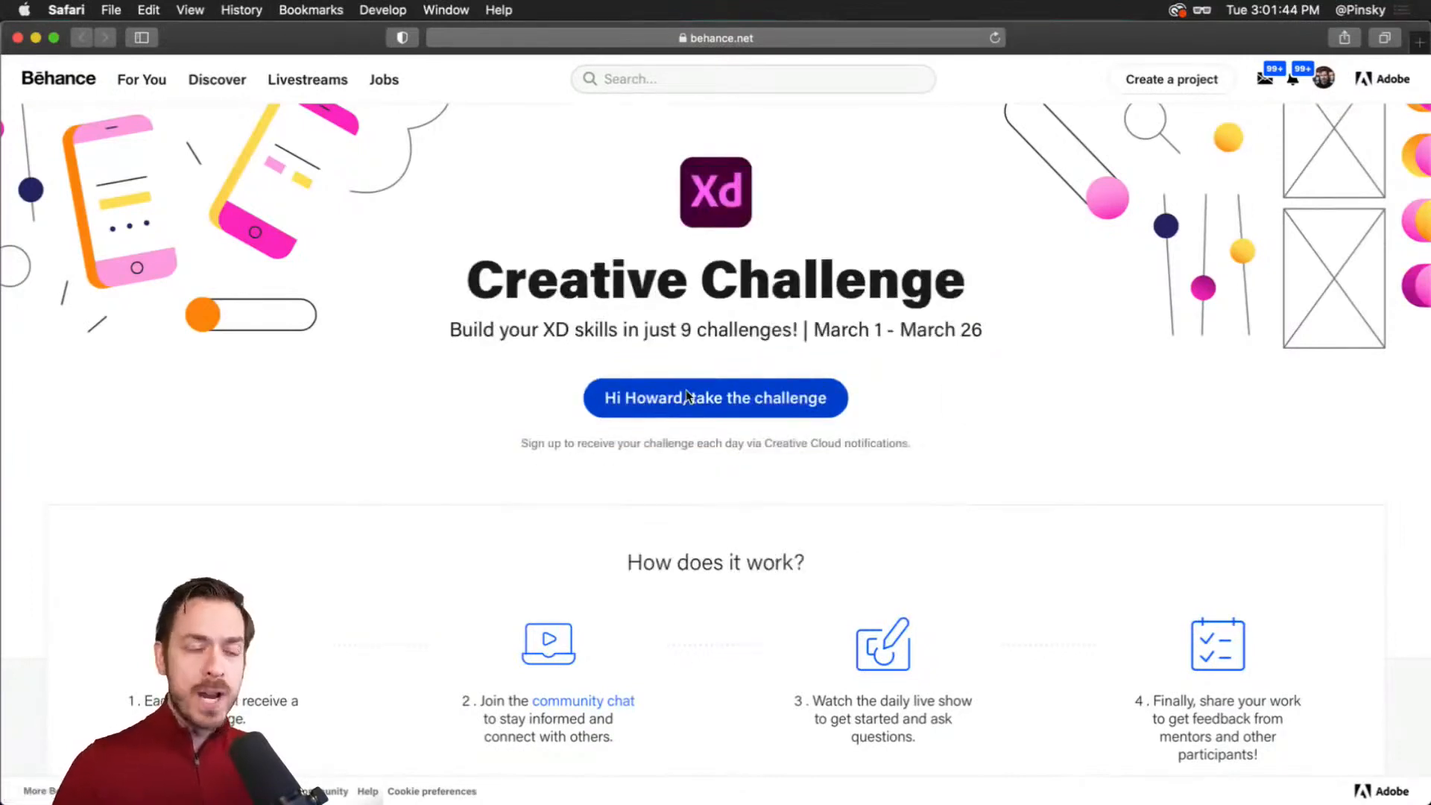
pyautogui.scroll(-3, 686, 395)
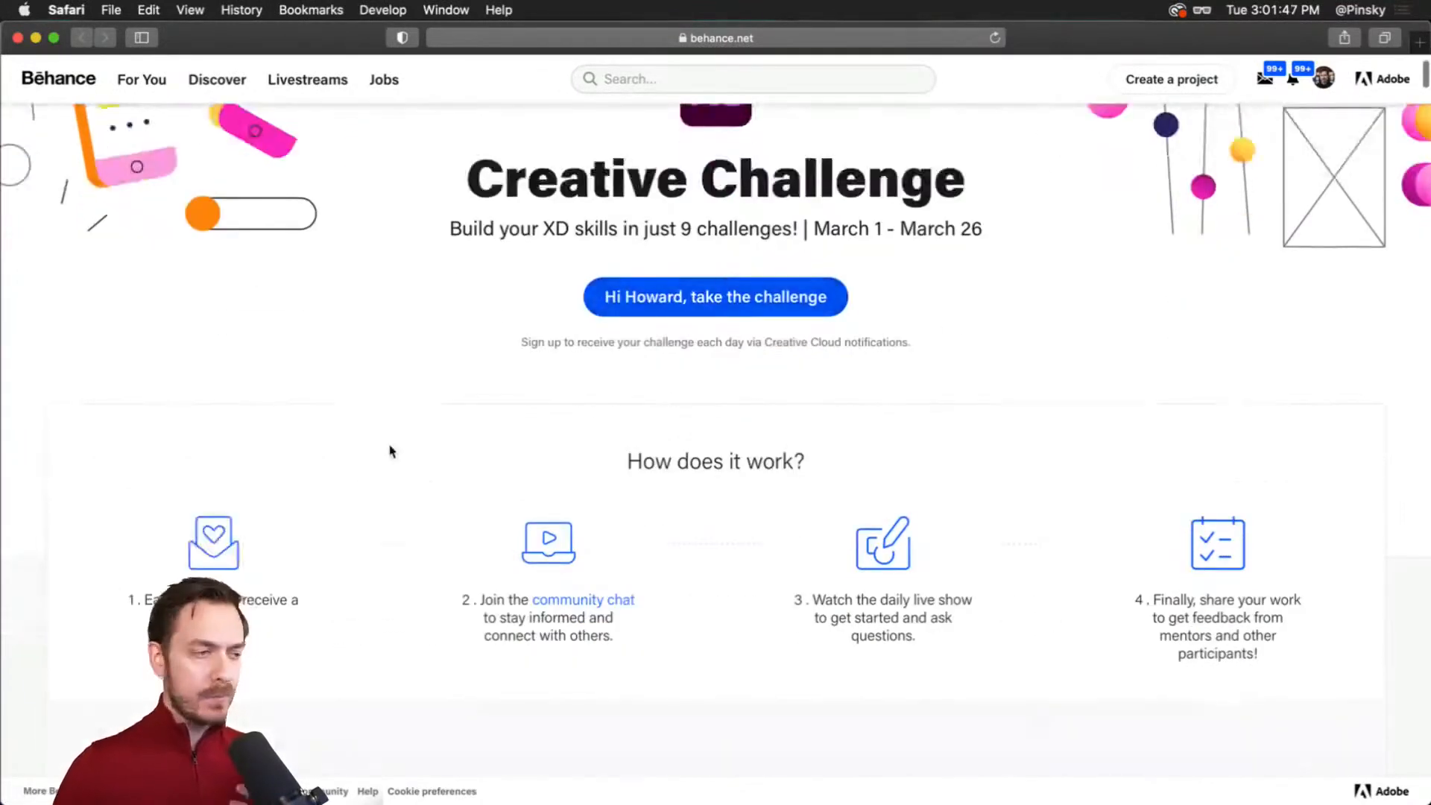
pyautogui.scroll(-1, 391, 453)
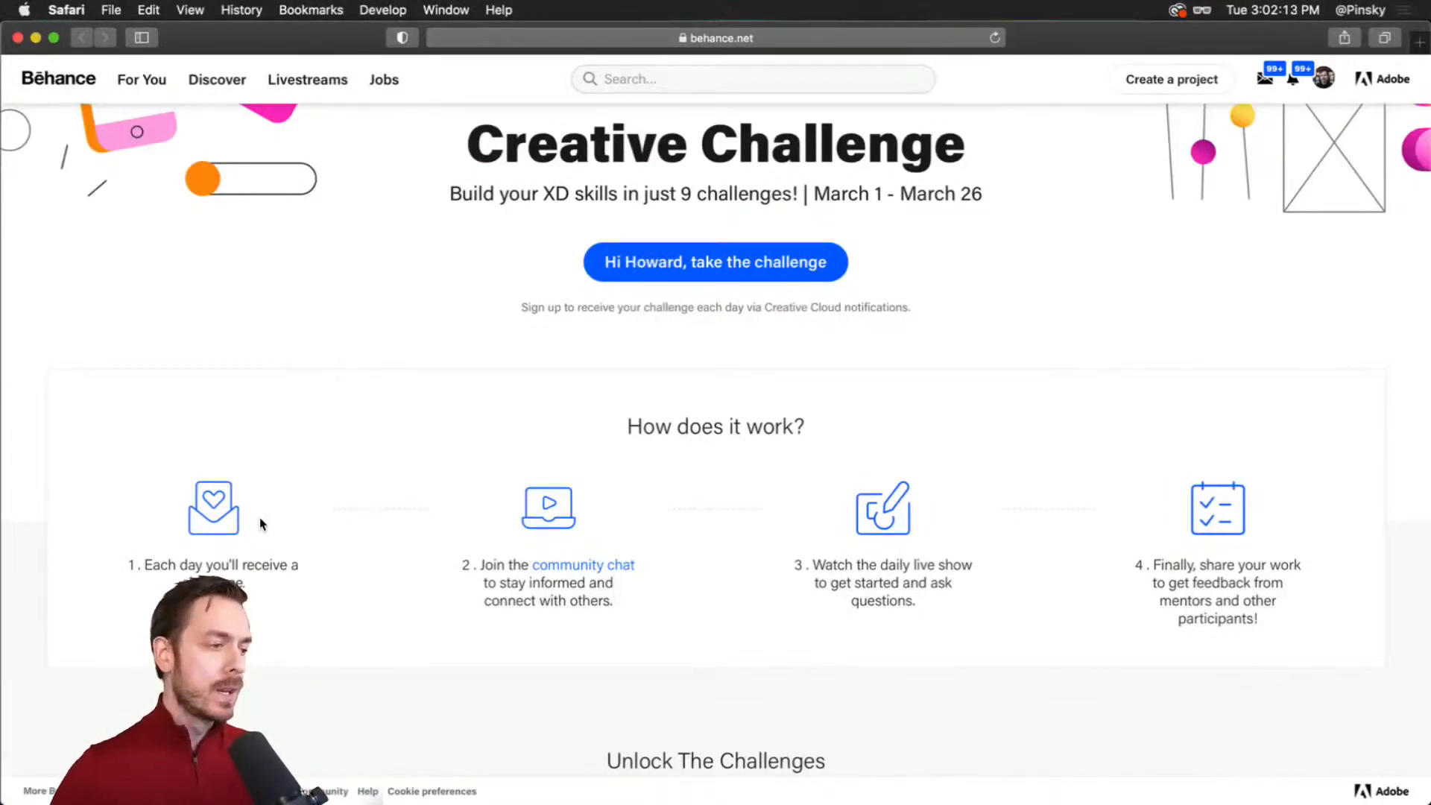
pyautogui.click(609, 564)
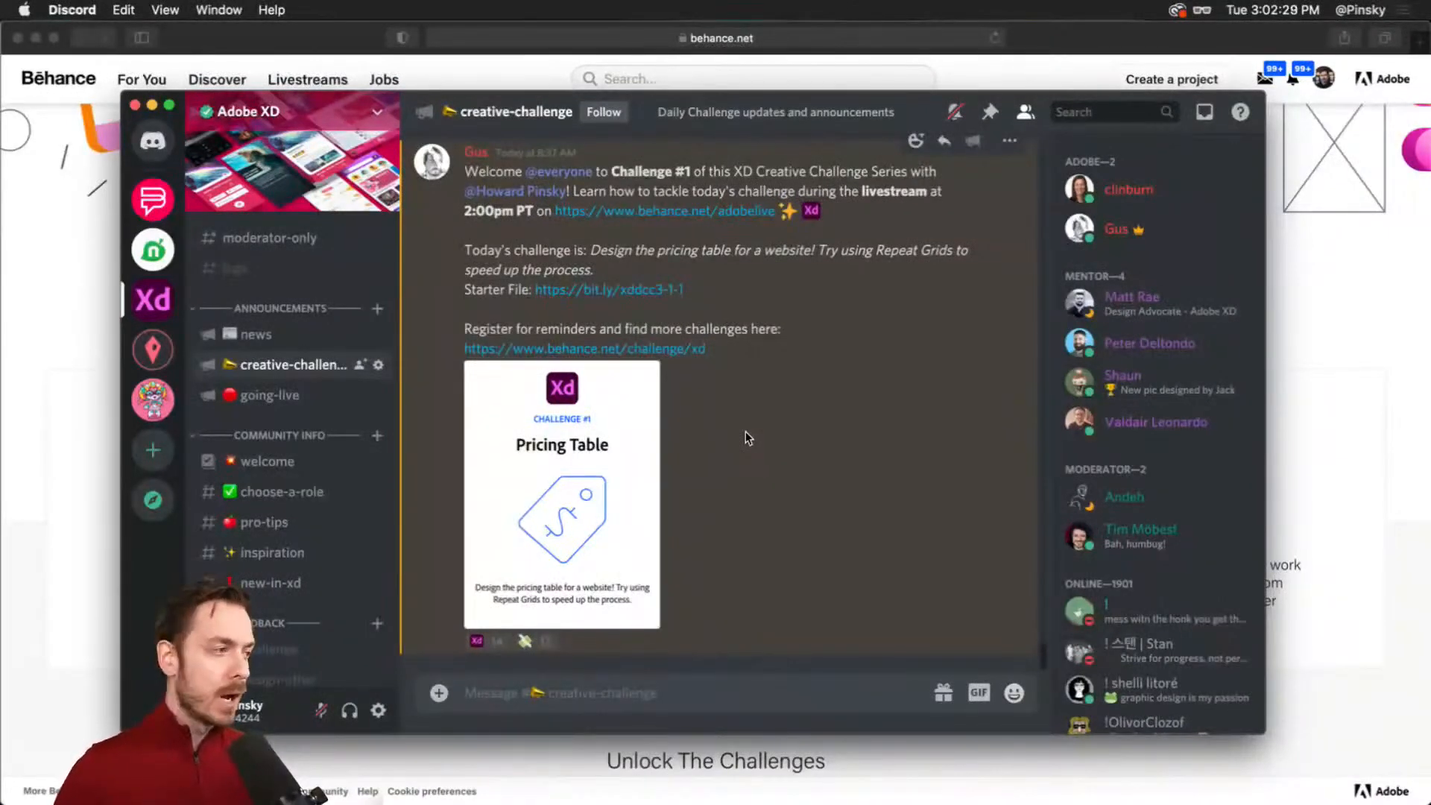
pyautogui.scroll(-4, 262, 448)
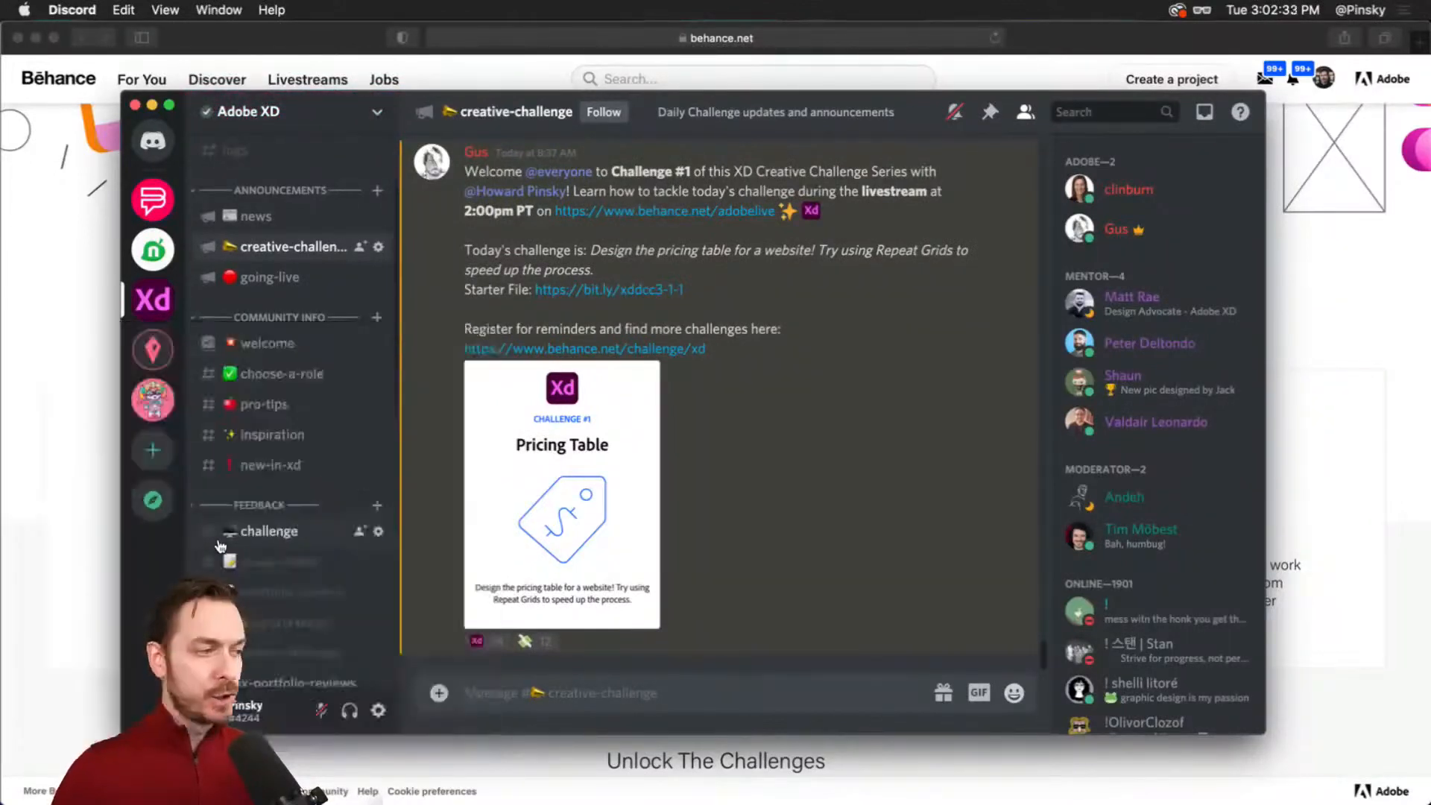
pyautogui.click(306, 540)
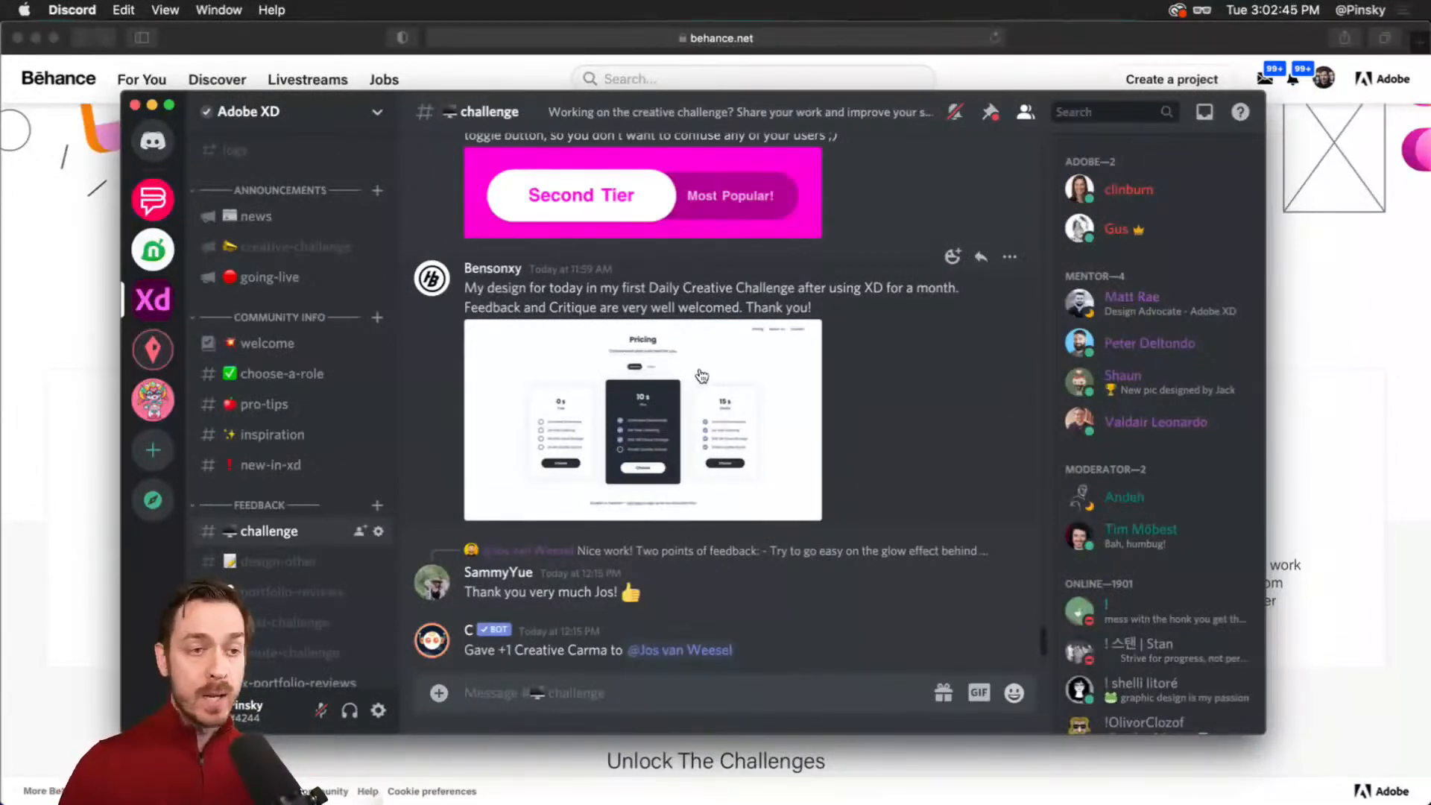
# Step: Return to the Behance challenge page and examine the Pricing Table card under Unlock The Challenges
pyautogui.click(1305, 386)
pyautogui.scroll(-5, 766, 374)
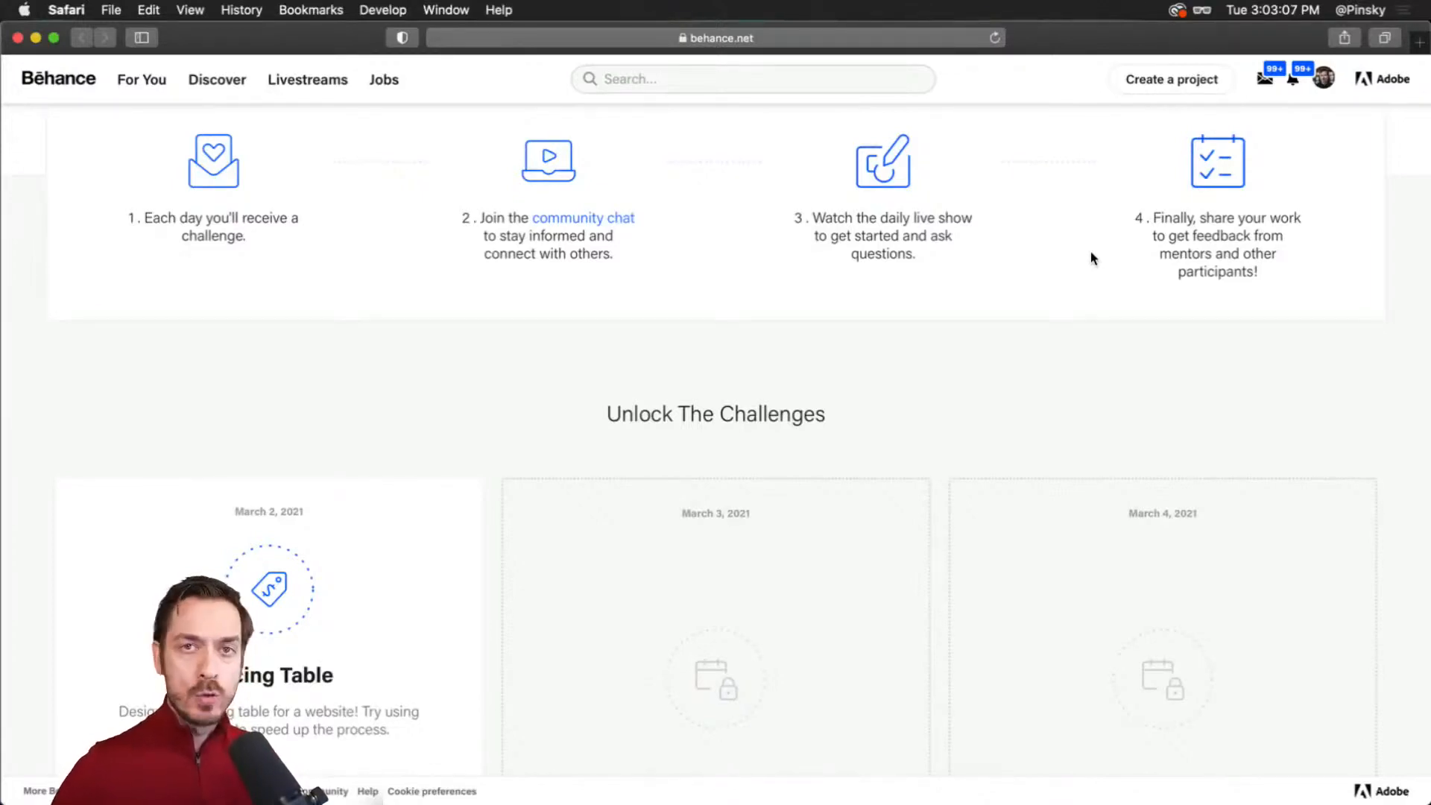
pyautogui.scroll(-4, 1090, 252)
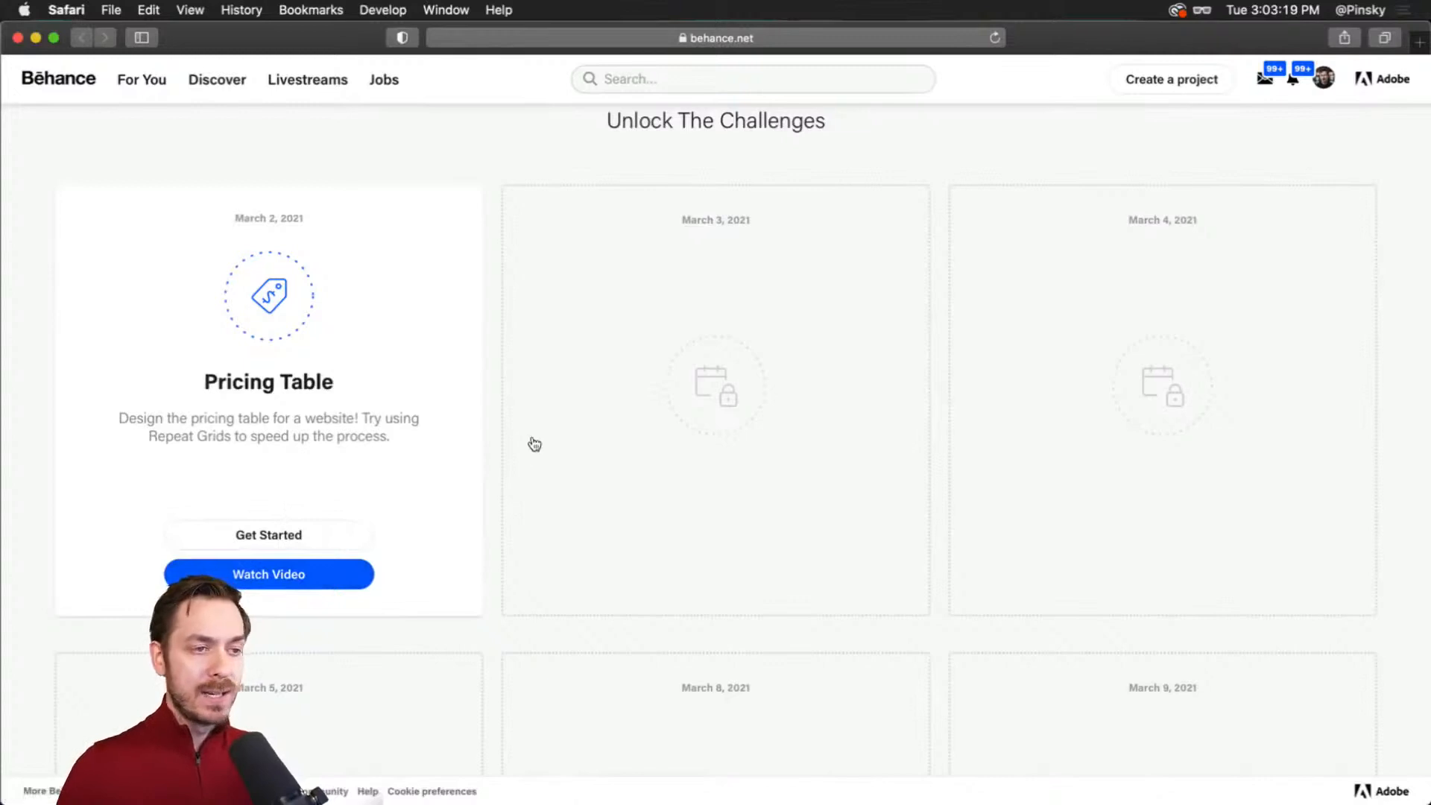
# Step: Switch to Adobe XD and examine the starter file's Challenge Prompt, bonus video and Inspiration sections
pyautogui.press('super+Tab')
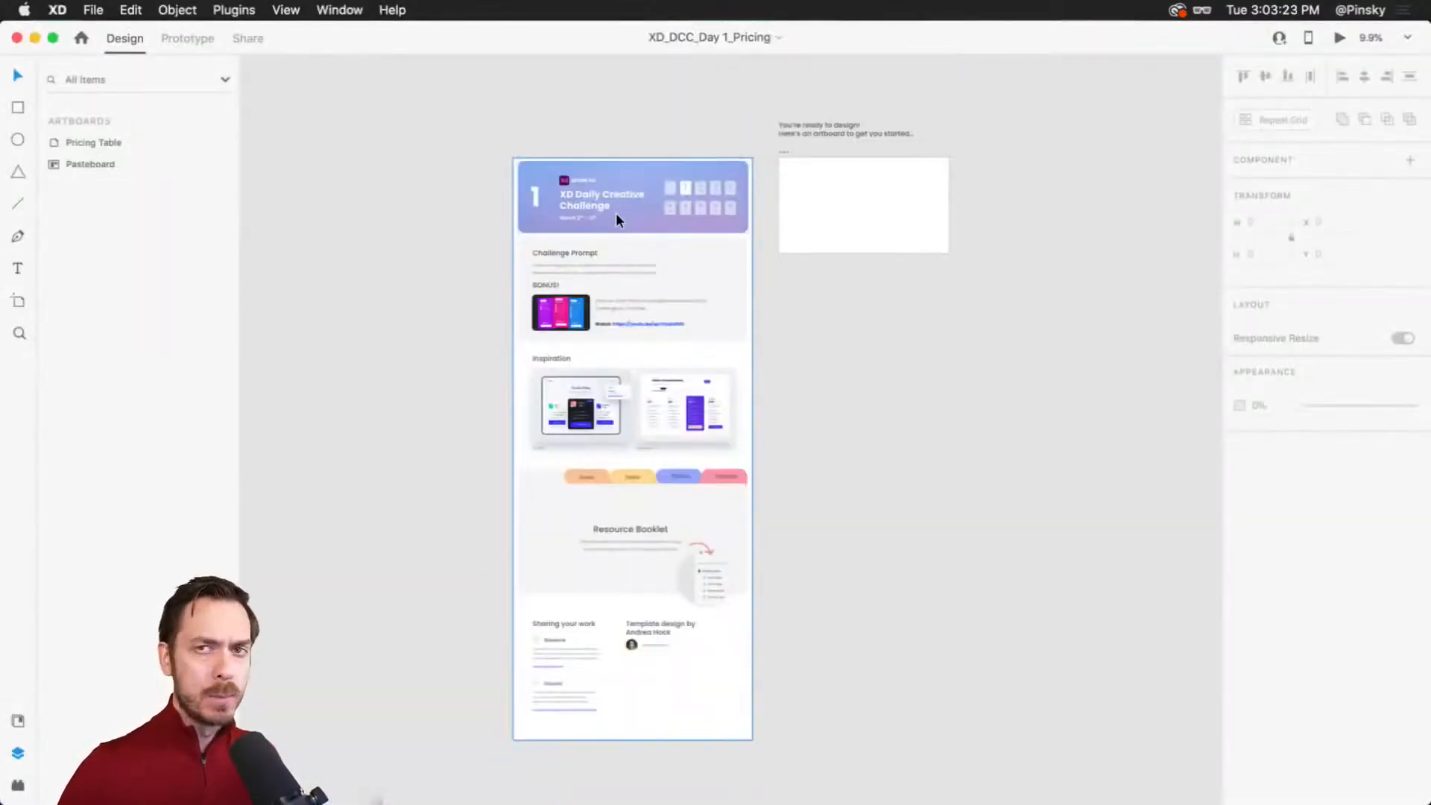
pyautogui.scroll(5, 610, 318)
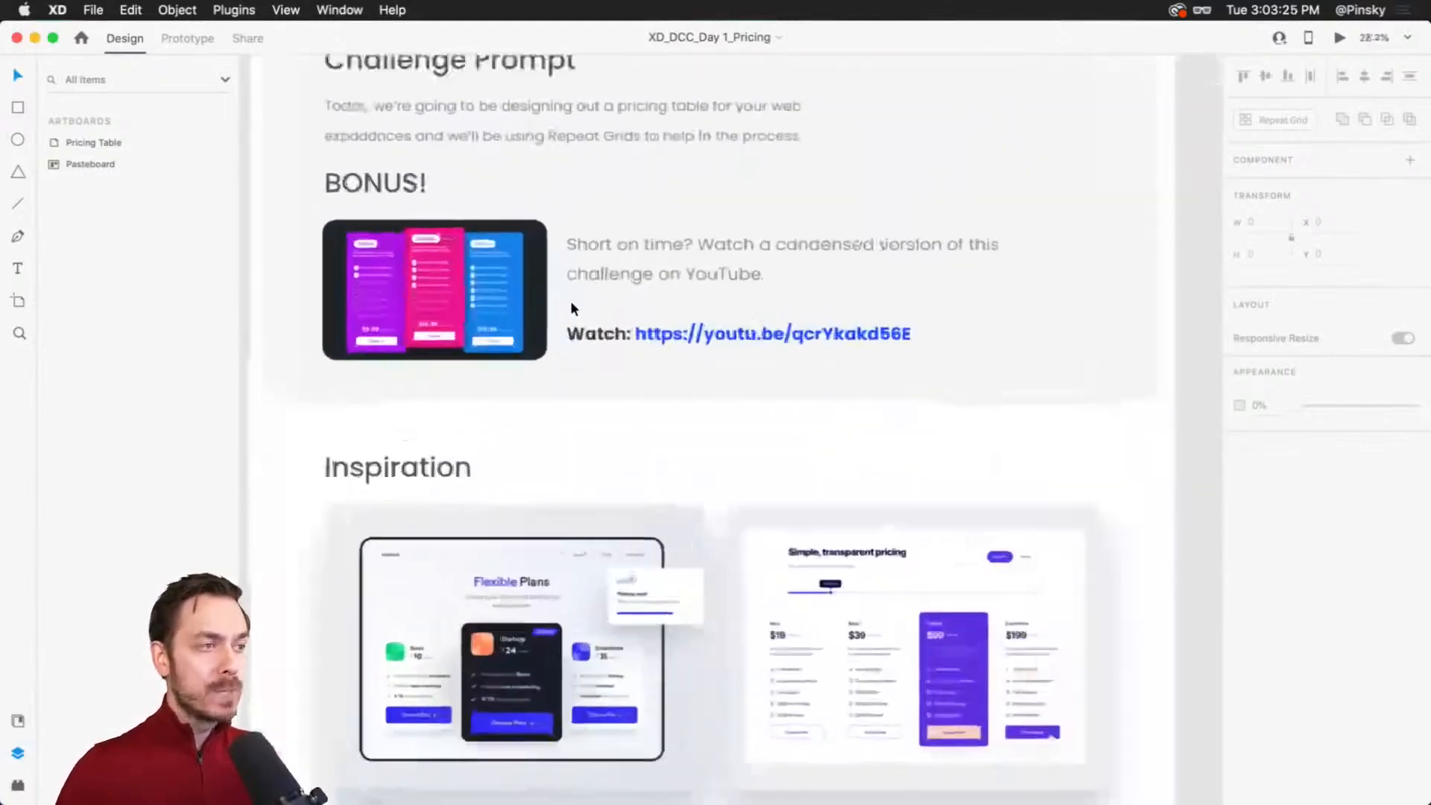
pyautogui.scroll(3, 660, 320)
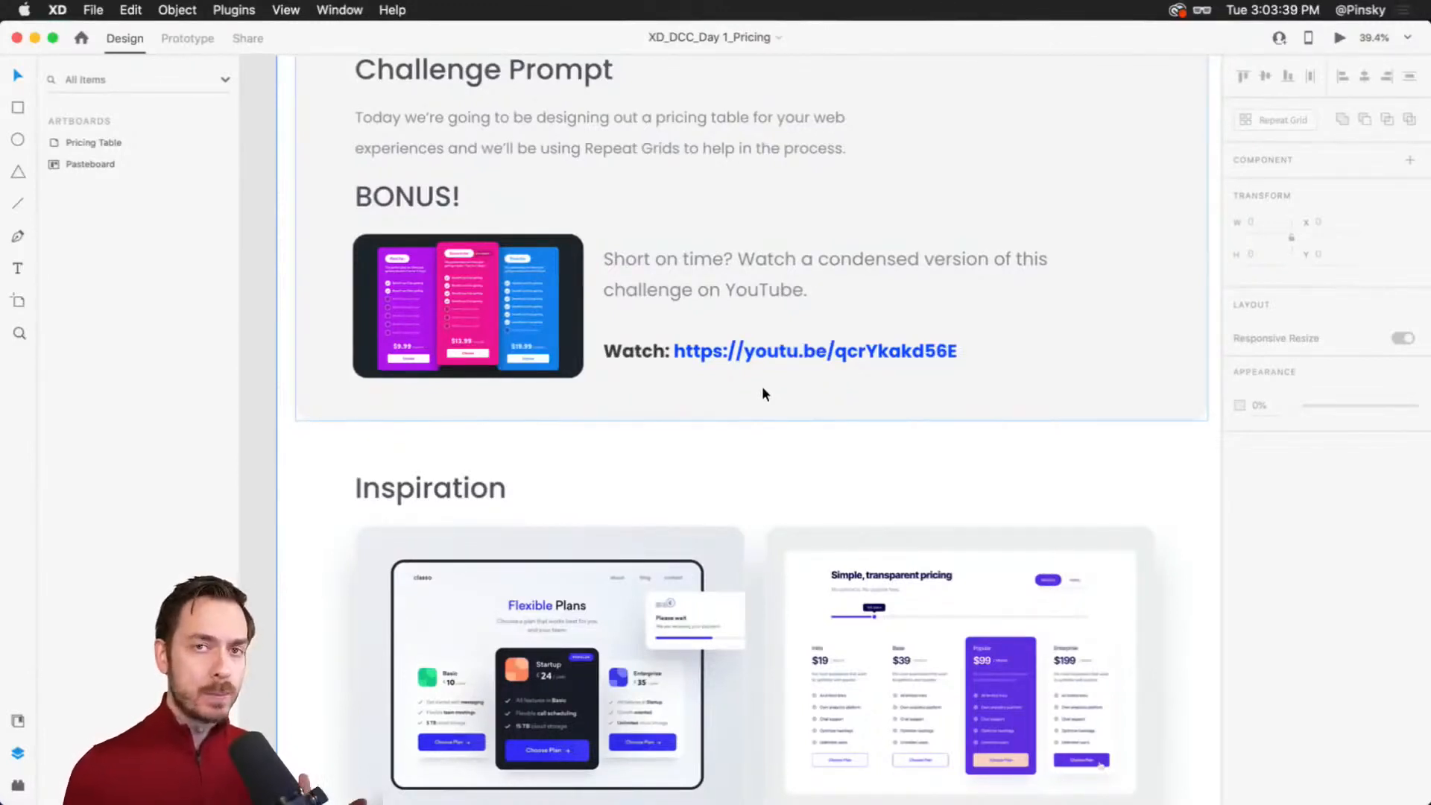
pyautogui.scroll(3, 737, 383)
pyautogui.scroll(-3, 738, 383)
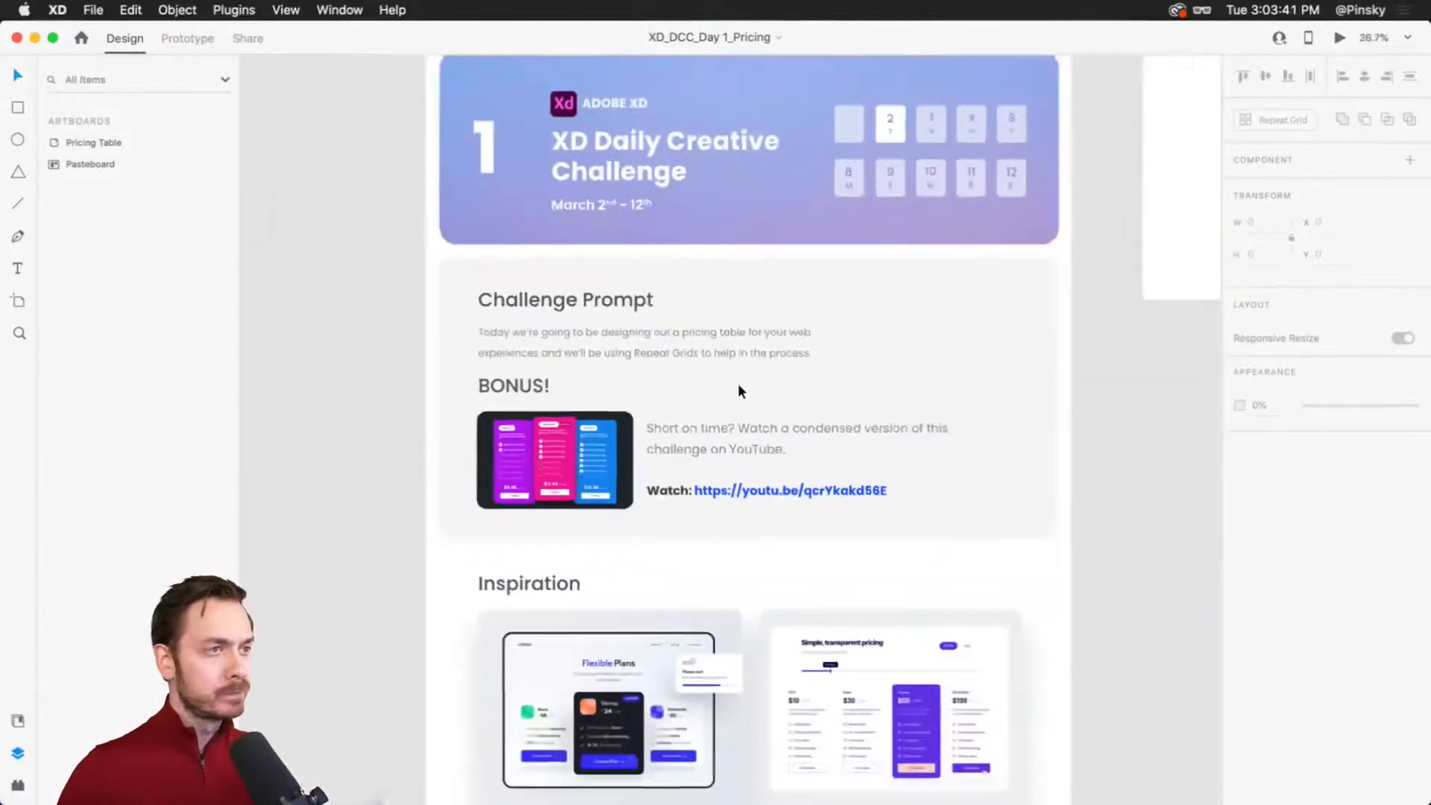
pyautogui.scroll(3, 672, 346)
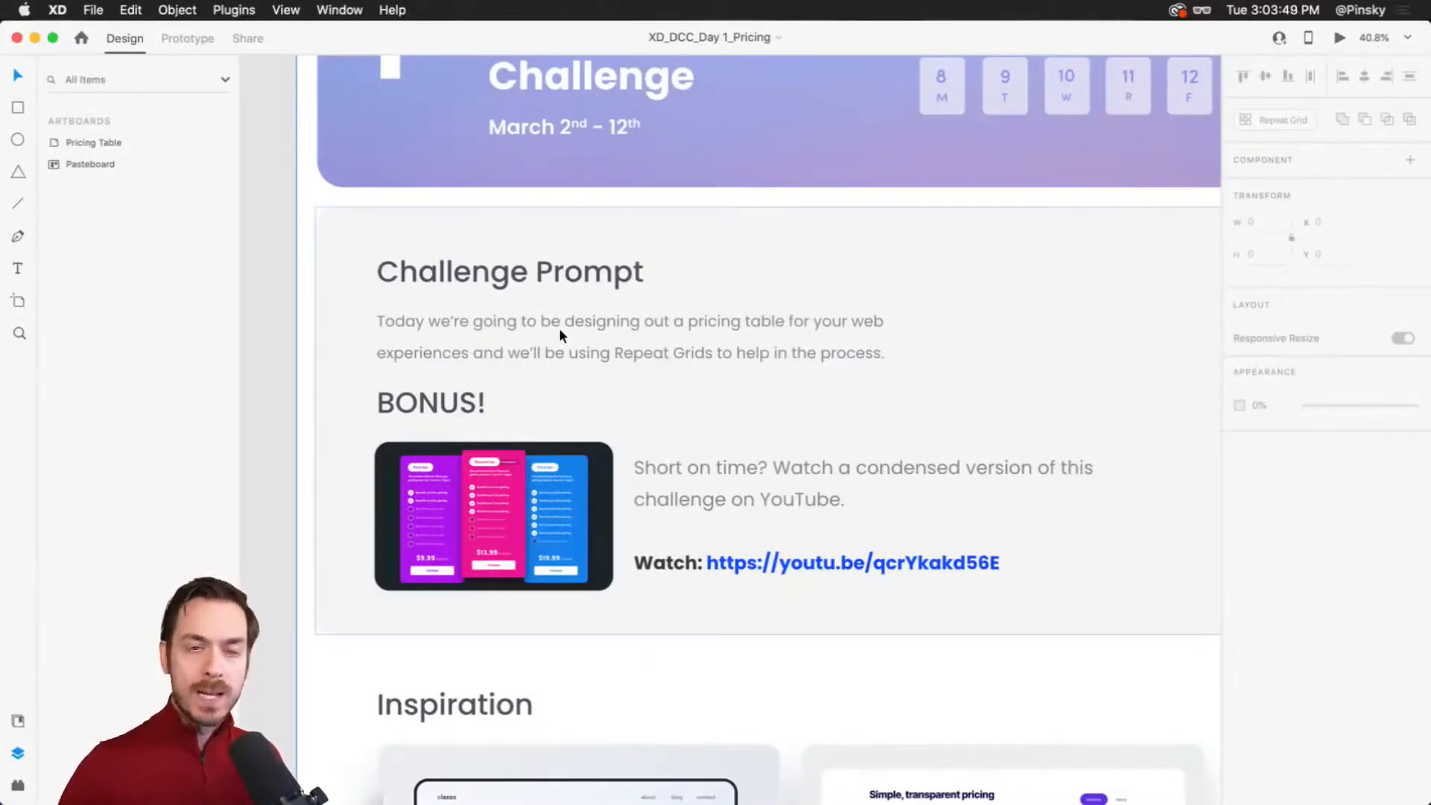
pyautogui.scroll(-6, 561, 333)
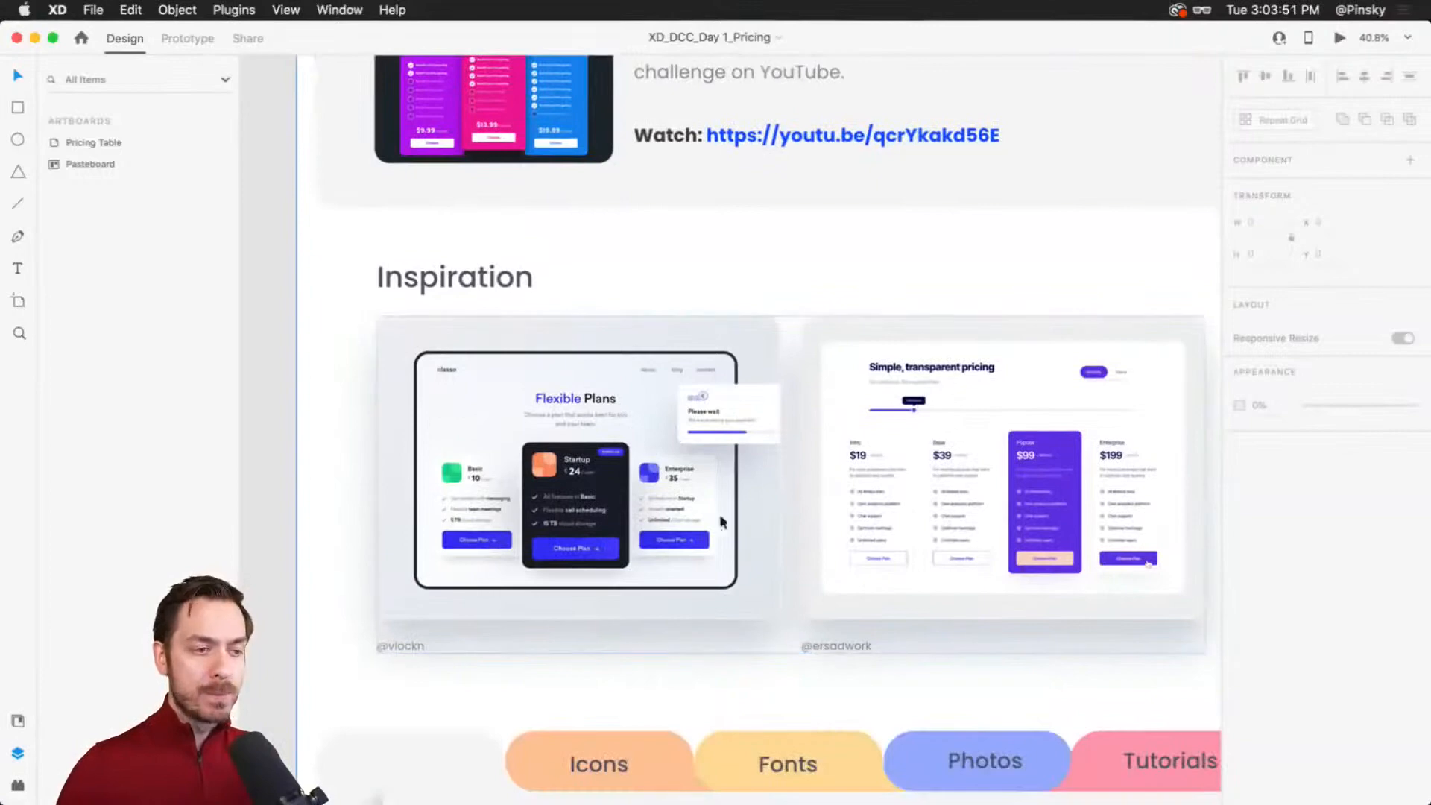
pyautogui.scroll(-4, 825, 450)
pyautogui.scroll(-2, 836, 459)
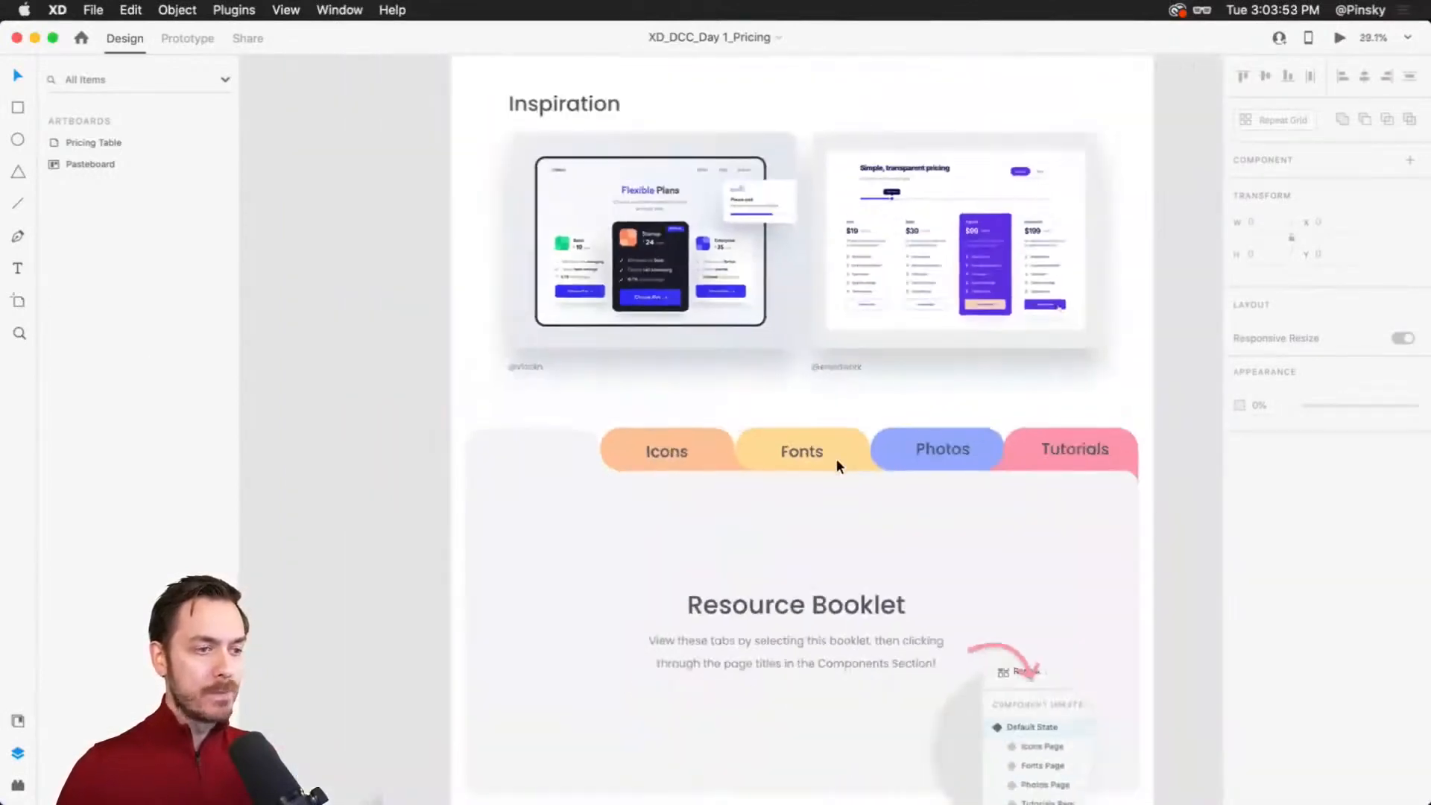
pyautogui.scroll(-2, 836, 458)
# Step: View the Resource Booklet component's Icons, Fonts, Photos and Tutorials page states, and return it to its Default State
pyautogui.scroll(4, 865, 557)
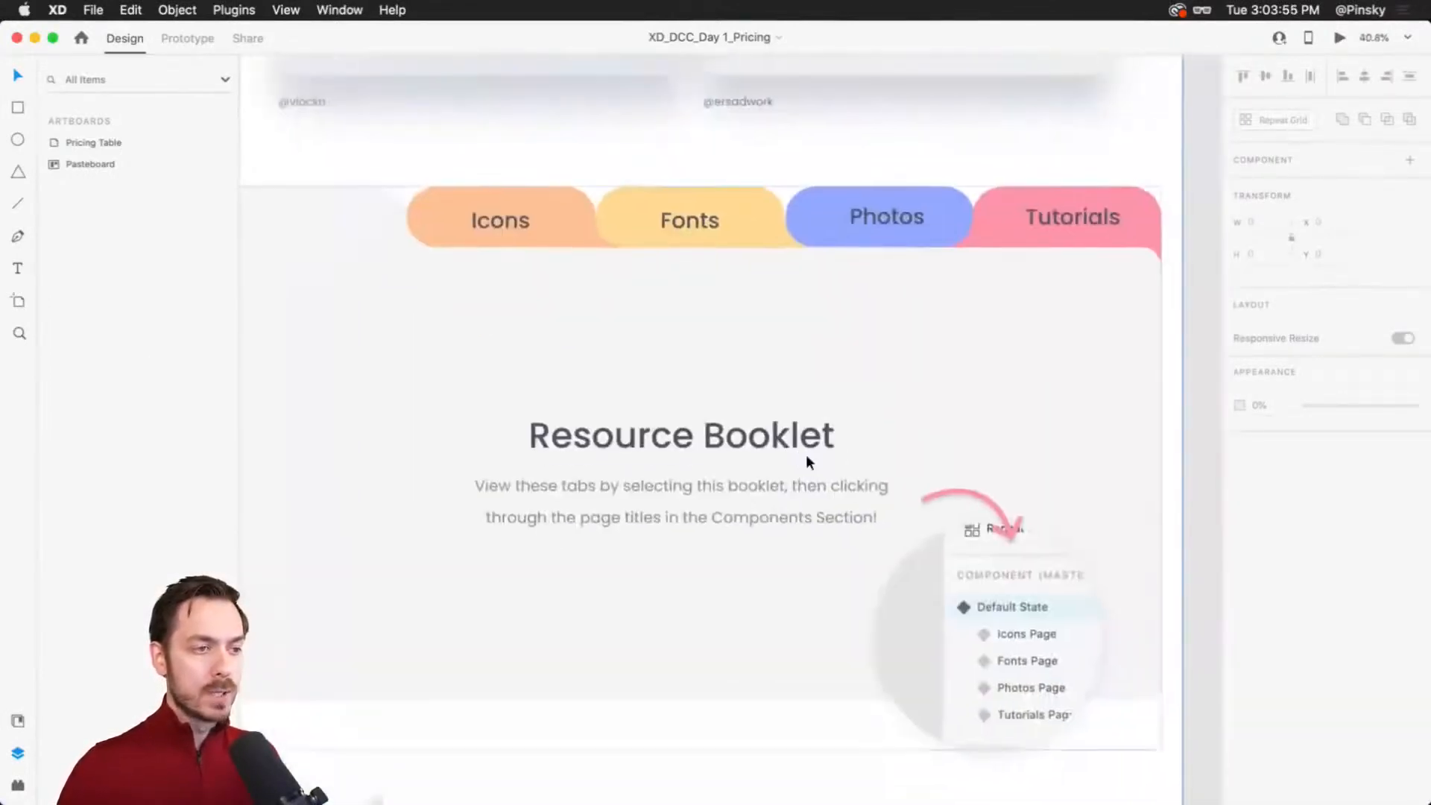
pyautogui.scroll(-2, 806, 454)
pyautogui.click(802, 450)
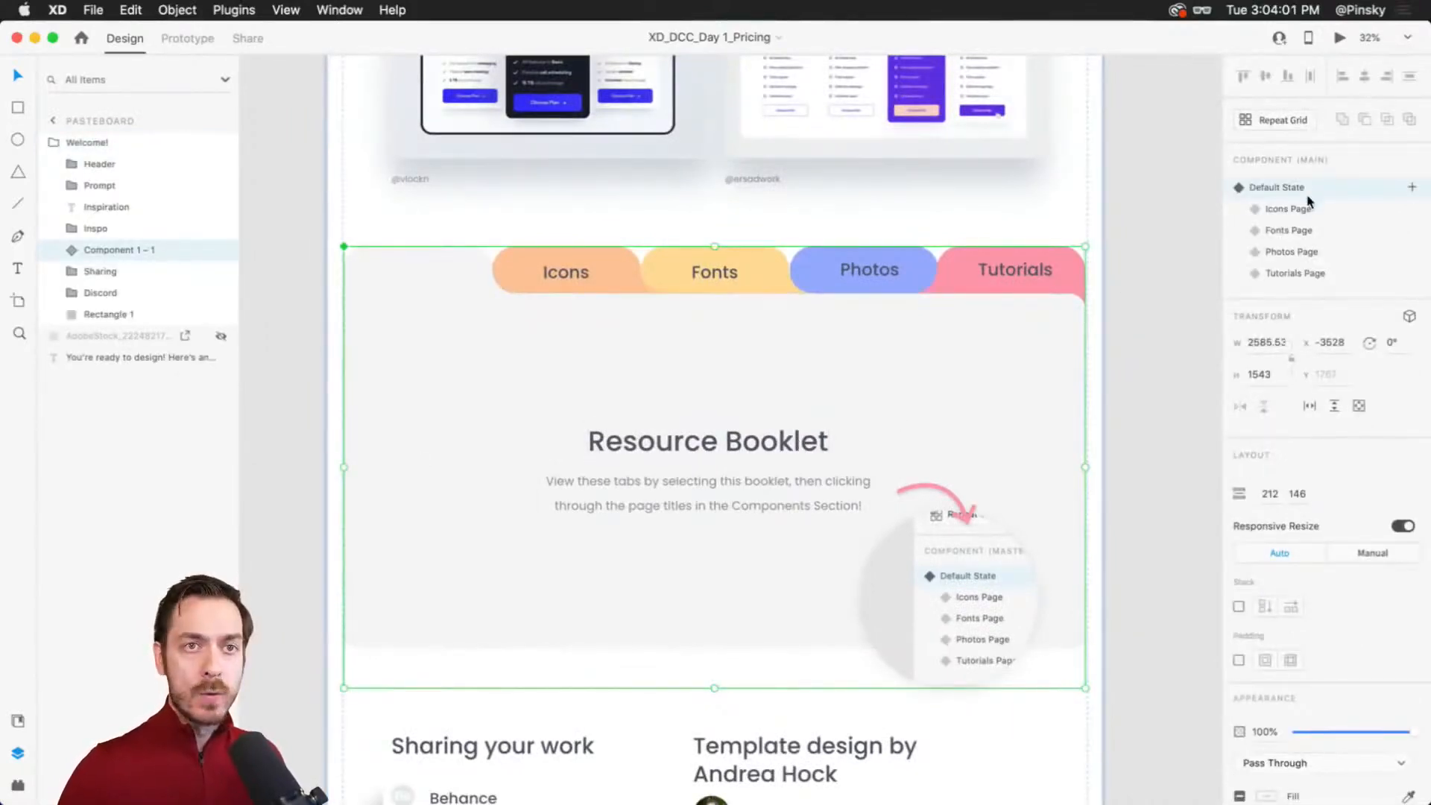
pyautogui.click(1325, 211)
pyautogui.click(1321, 235)
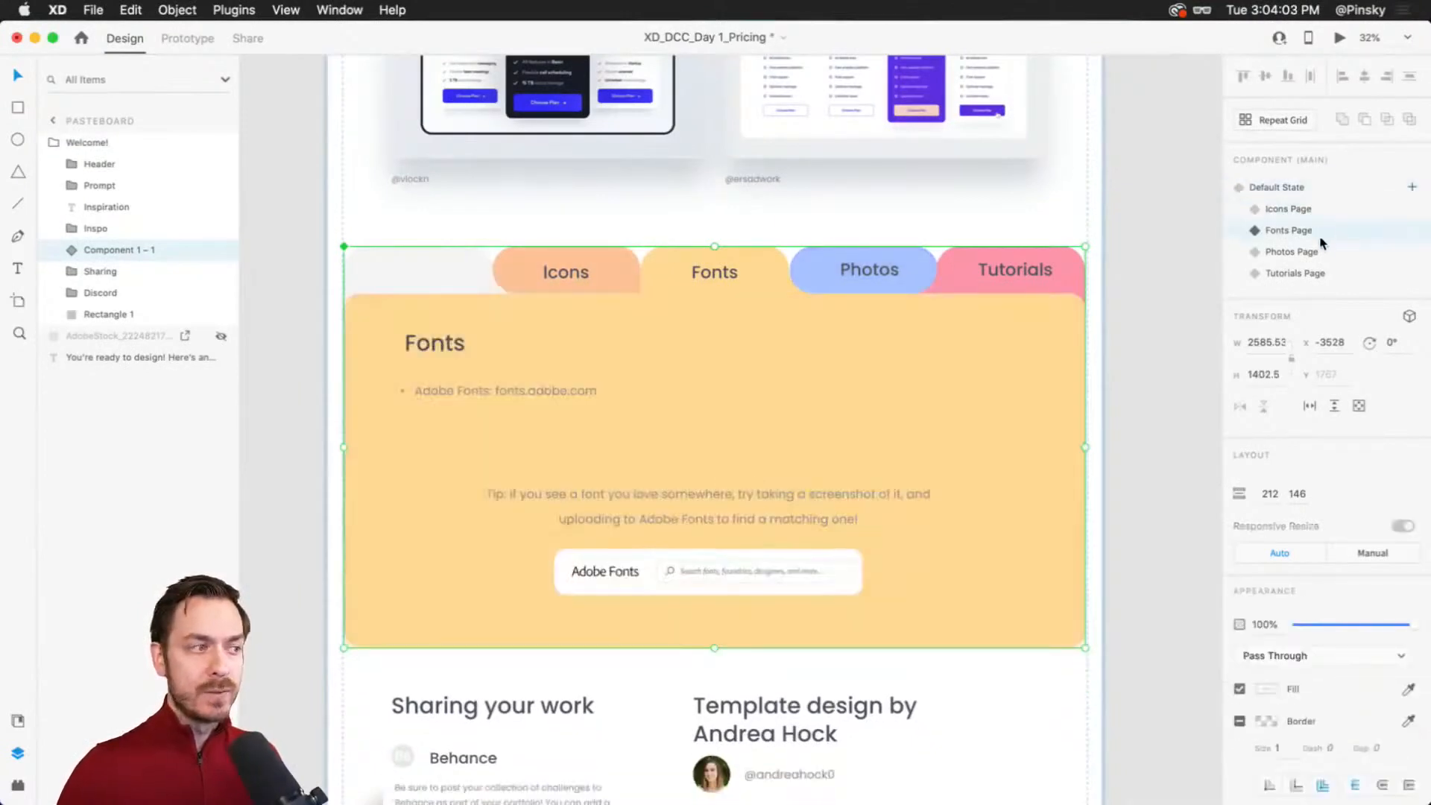
pyautogui.click(1318, 252)
pyautogui.click(1318, 273)
pyautogui.click(1320, 251)
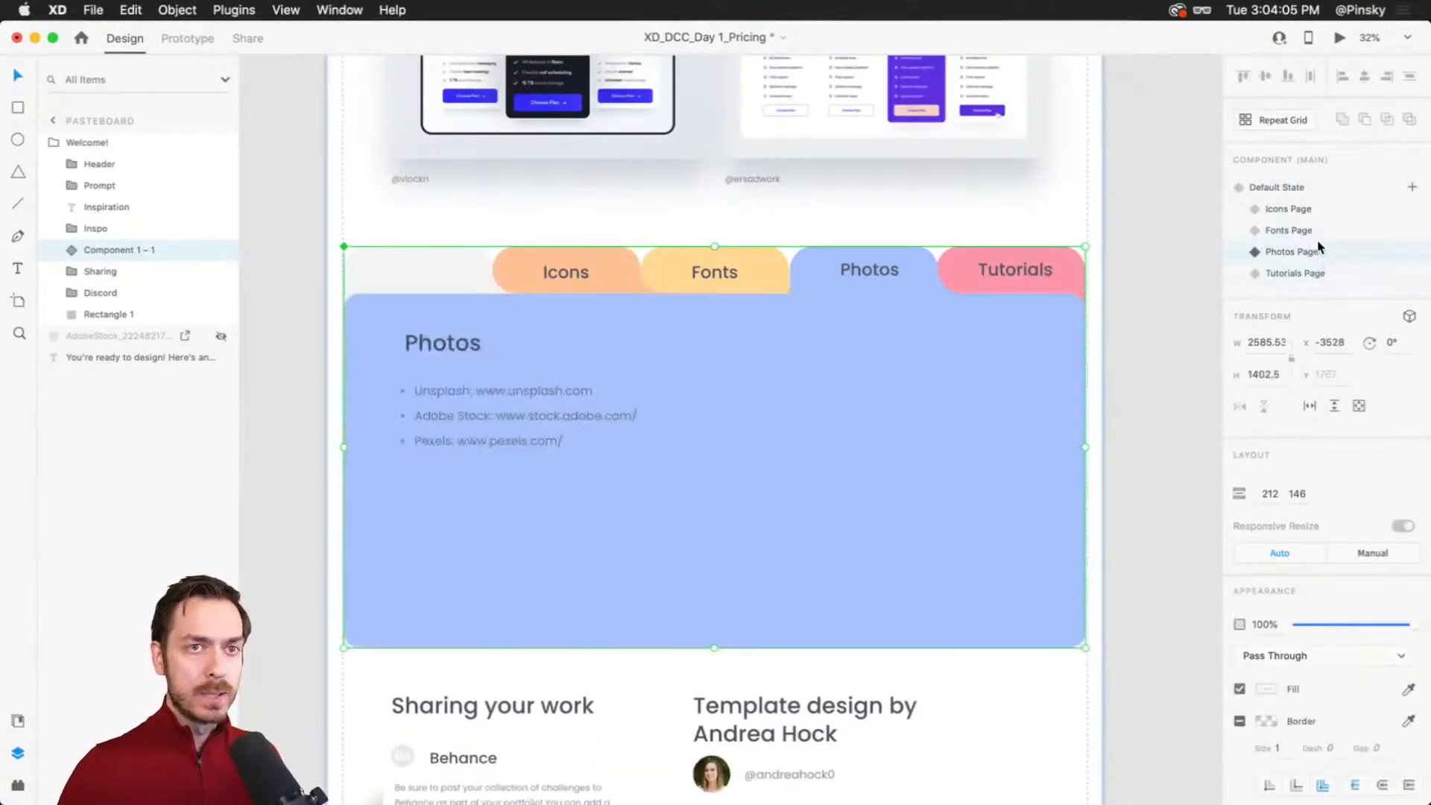
pyautogui.click(1319, 231)
pyautogui.click(1319, 210)
pyautogui.click(1315, 187)
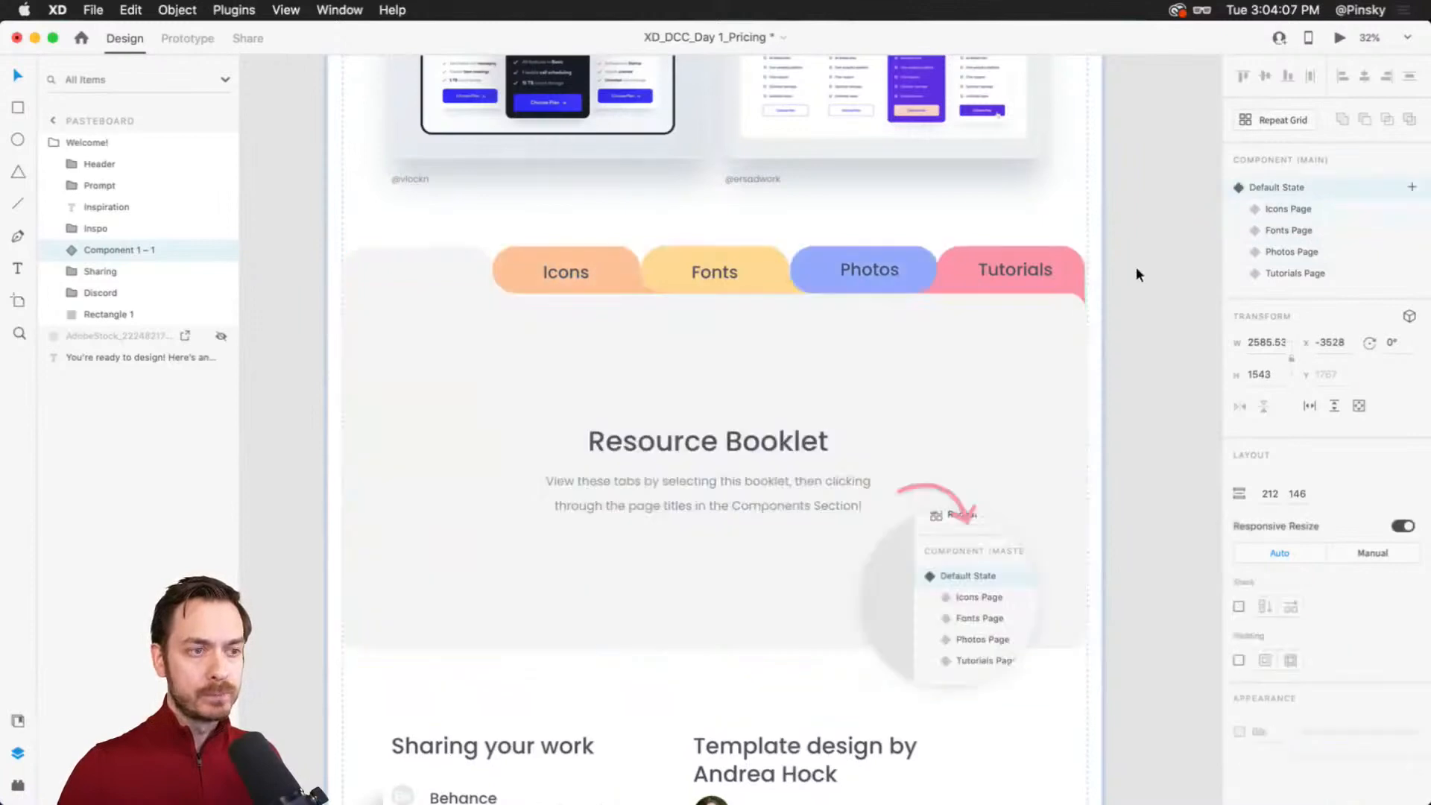
pyautogui.click(1135, 274)
# Step: Examine the blank Pricing Table artboard provided beside the starter template
pyautogui.scroll(-5, 1128, 274)
pyautogui.moveTo(1153, 262); pyautogui.dragTo(906, 382)
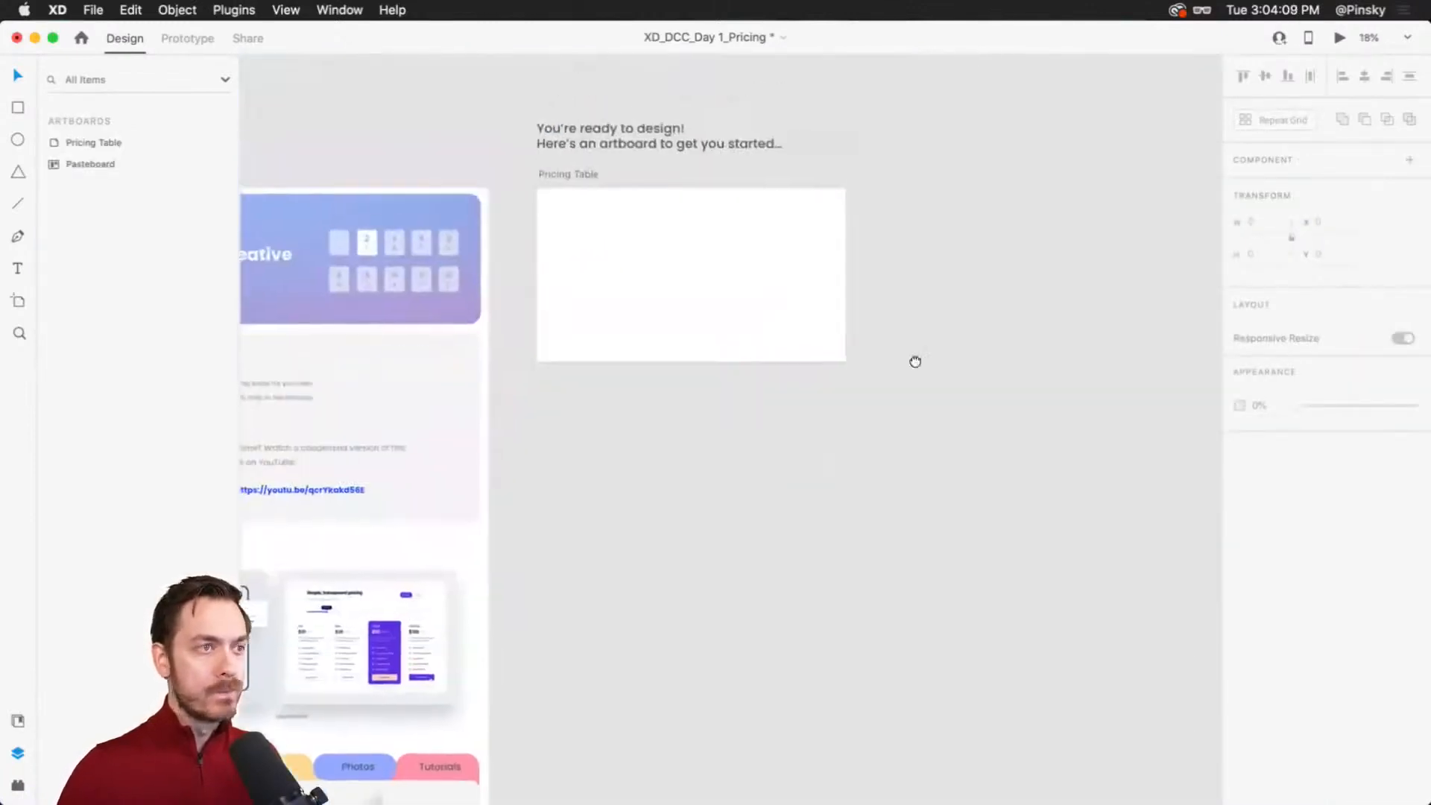
pyautogui.scroll(1, 709, 259)
pyautogui.scroll(5, 610, 258)
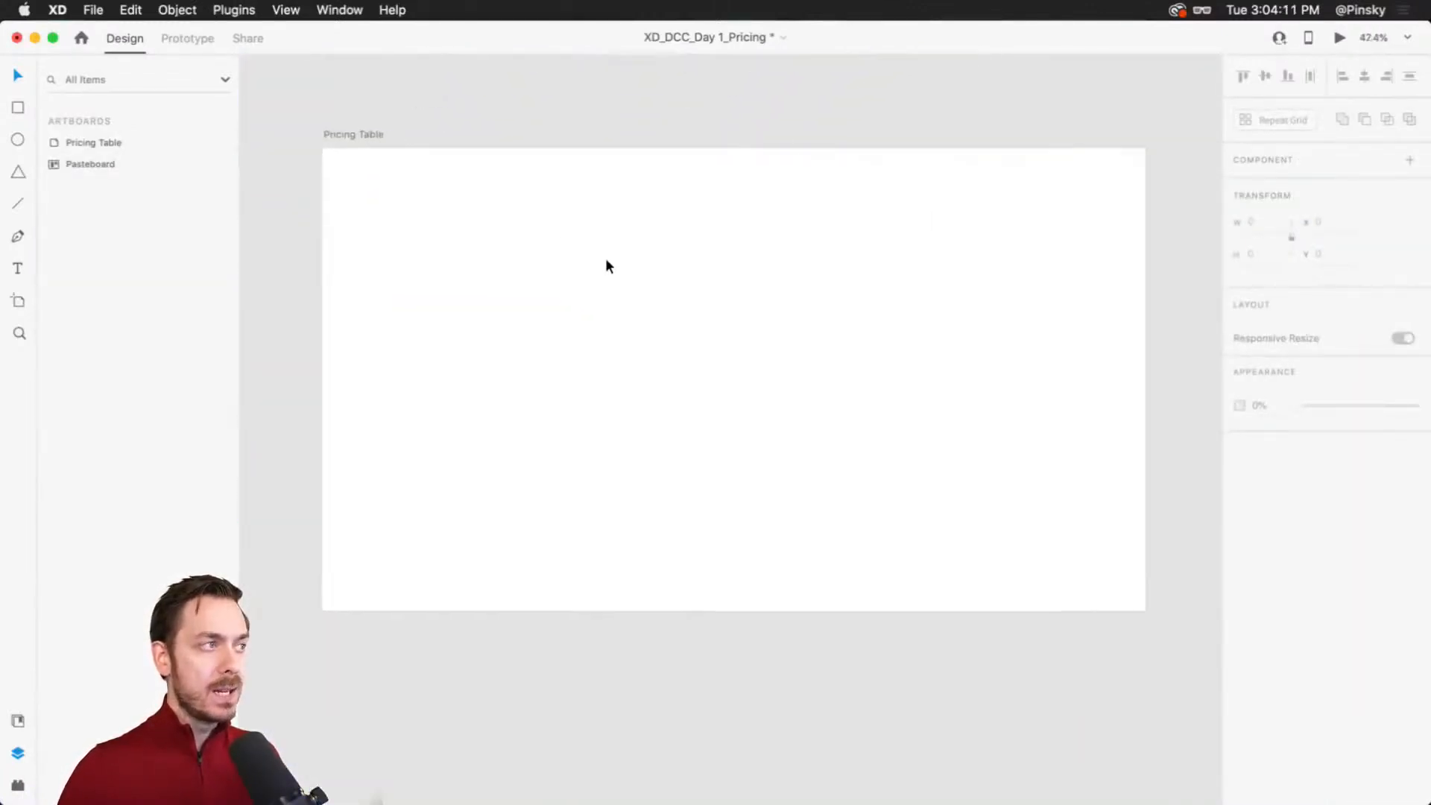
pyautogui.scroll(1, 605, 259)
pyautogui.moveTo(662, 266); pyautogui.dragTo(585, 291)
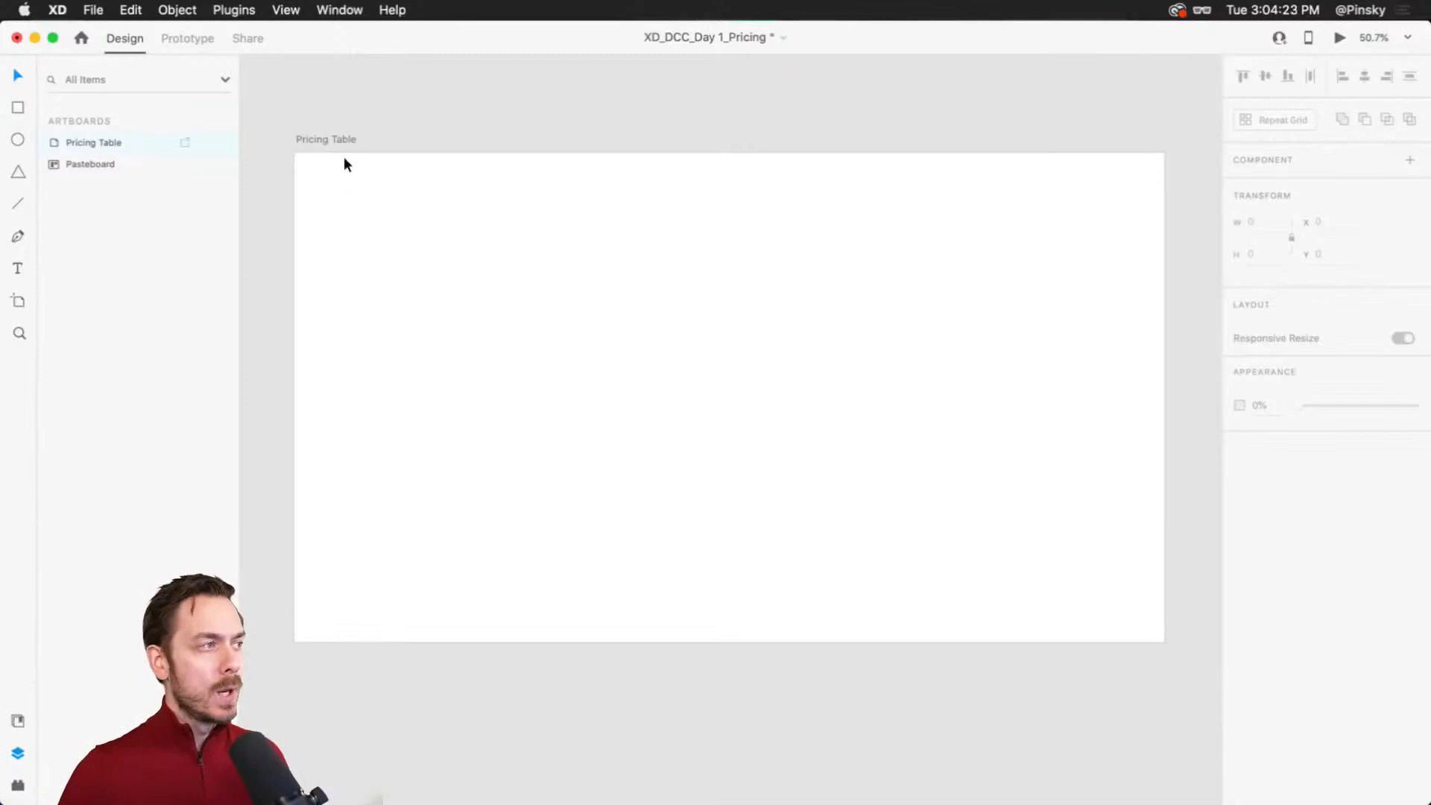
# Step: Try a near-black fill on the Pricing Table artboard and undo it
pyautogui.click(331, 139)
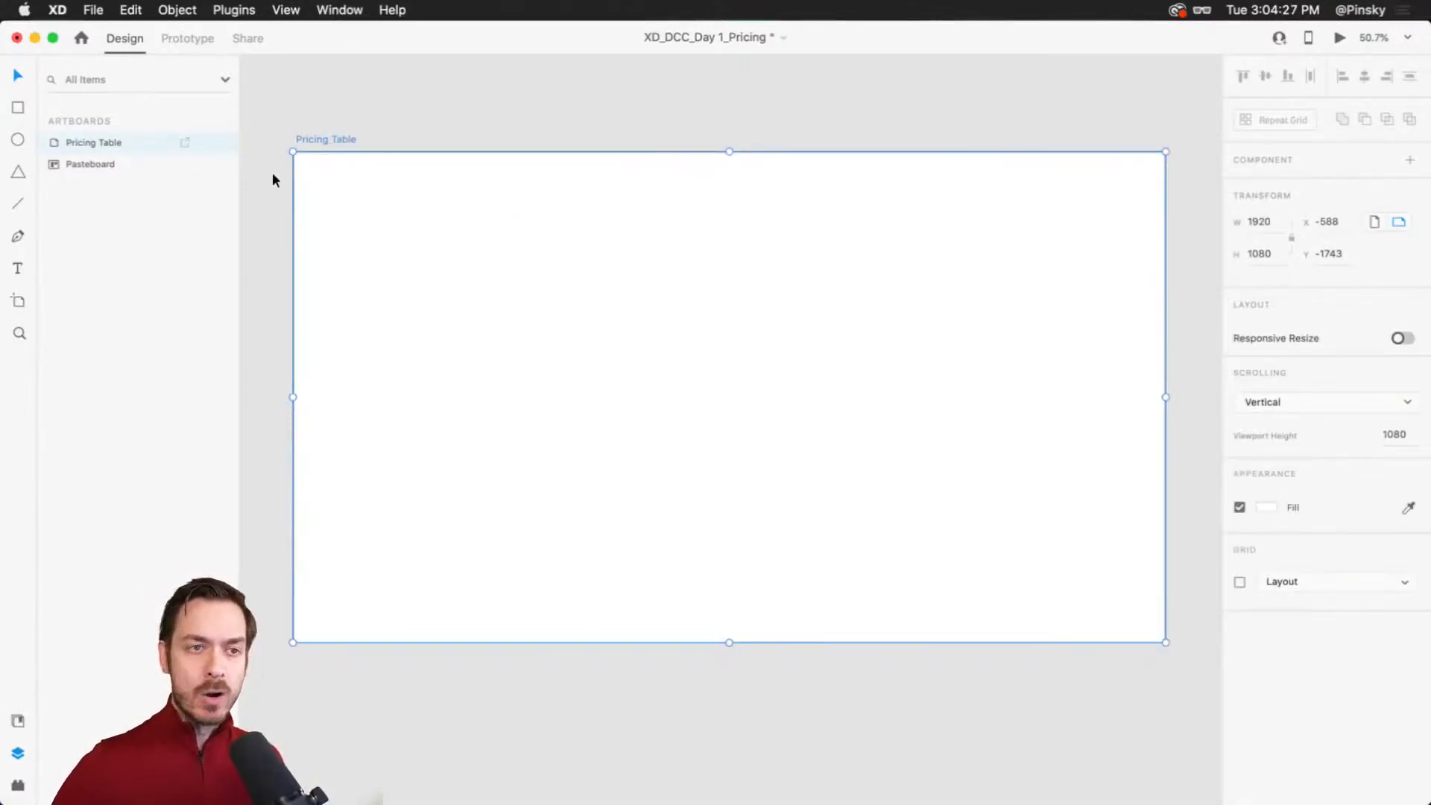
pyautogui.click(1265, 507)
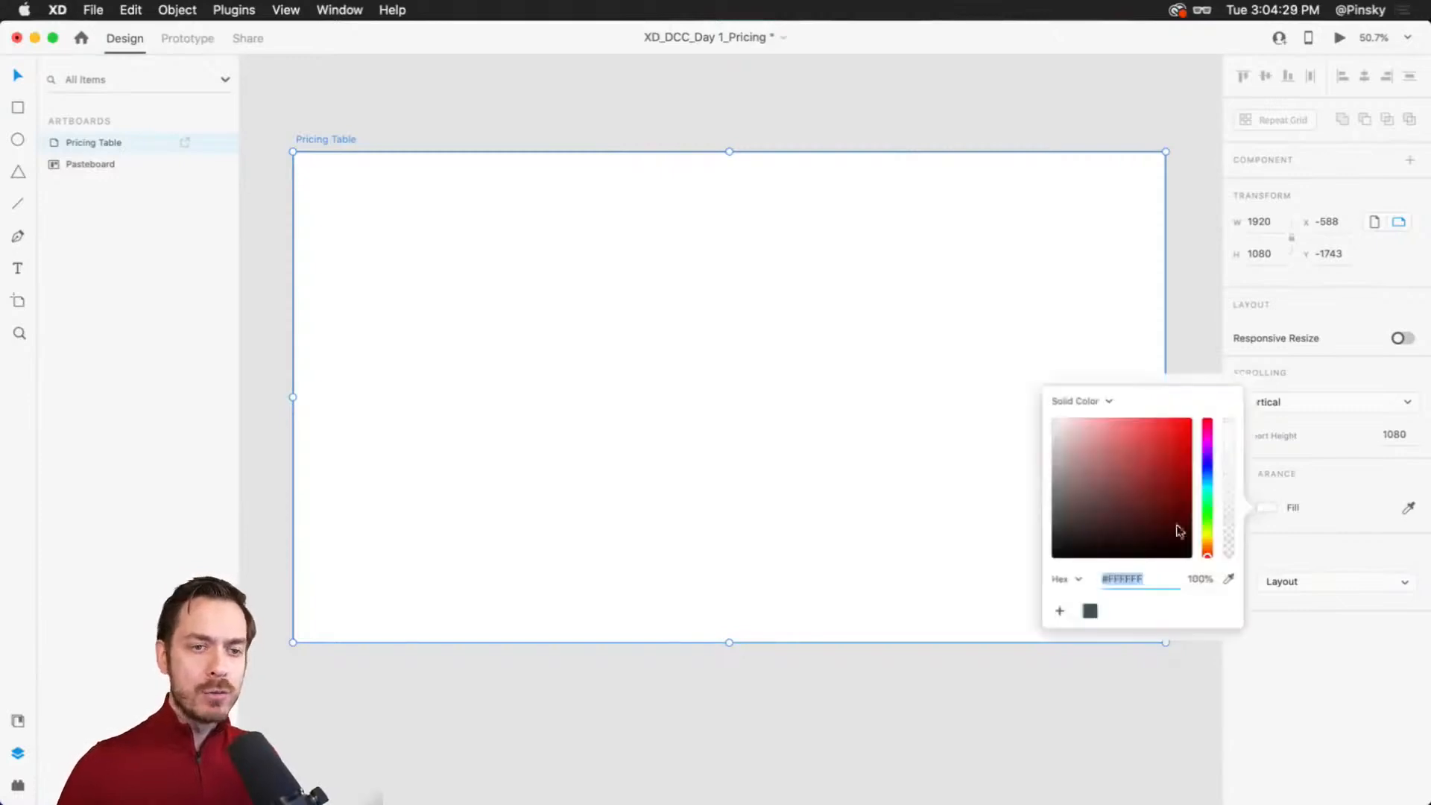
pyautogui.click(1080, 540)
pyautogui.click(1296, 660)
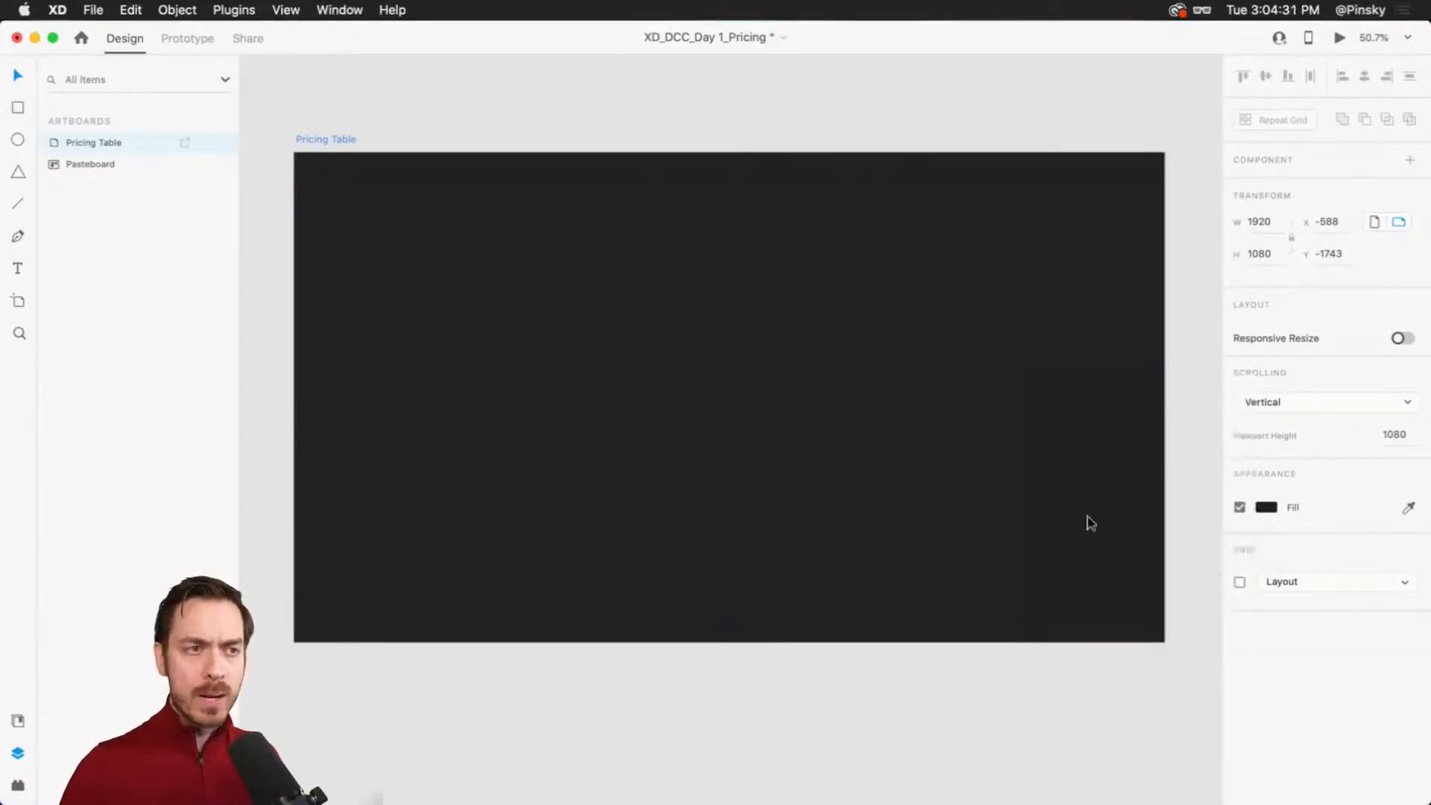
pyautogui.press('super+z')
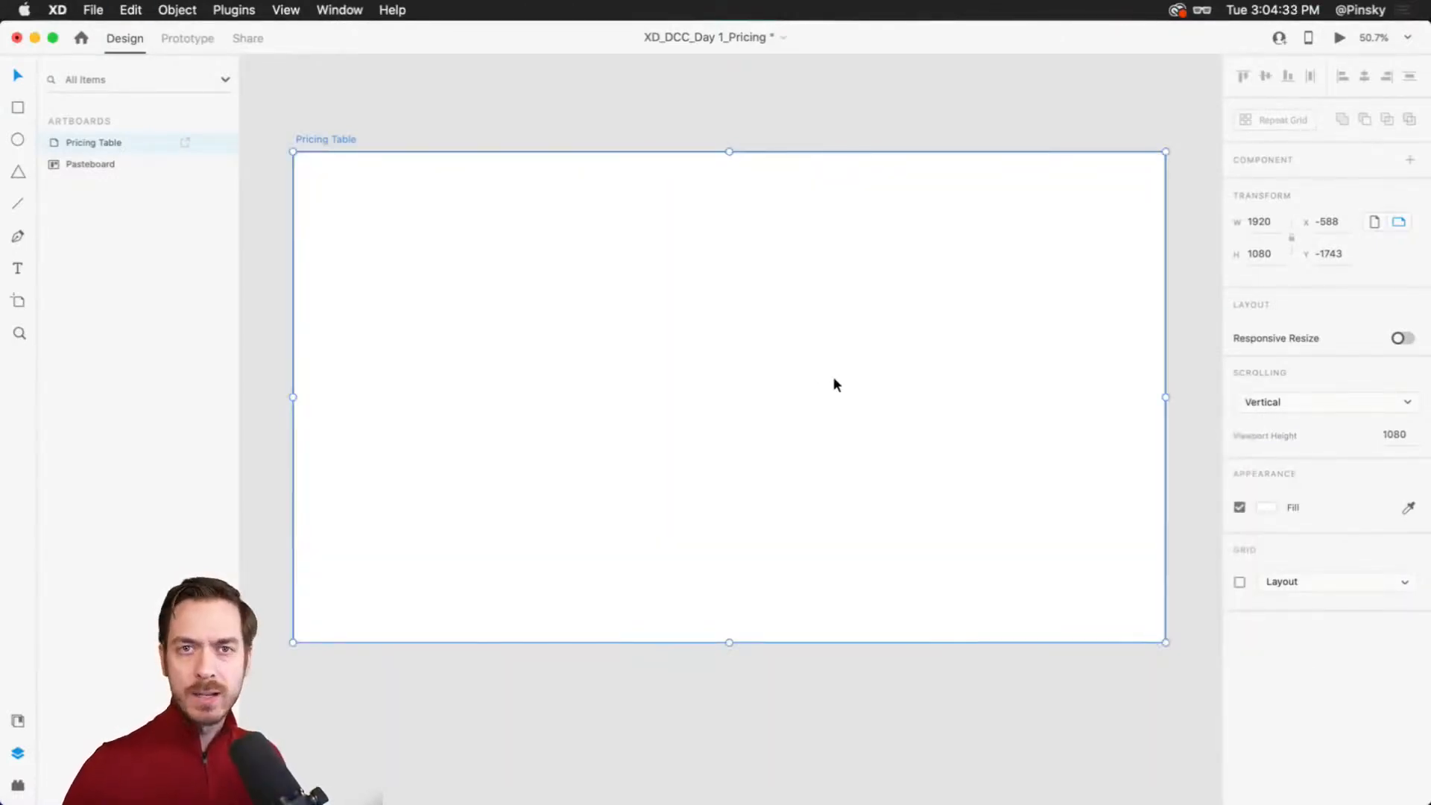
# Step: Draw a card rectangle about 457 × 846 and position it in the centre of the Pricing Table artboard
pyautogui.scroll(2, 690, 257)
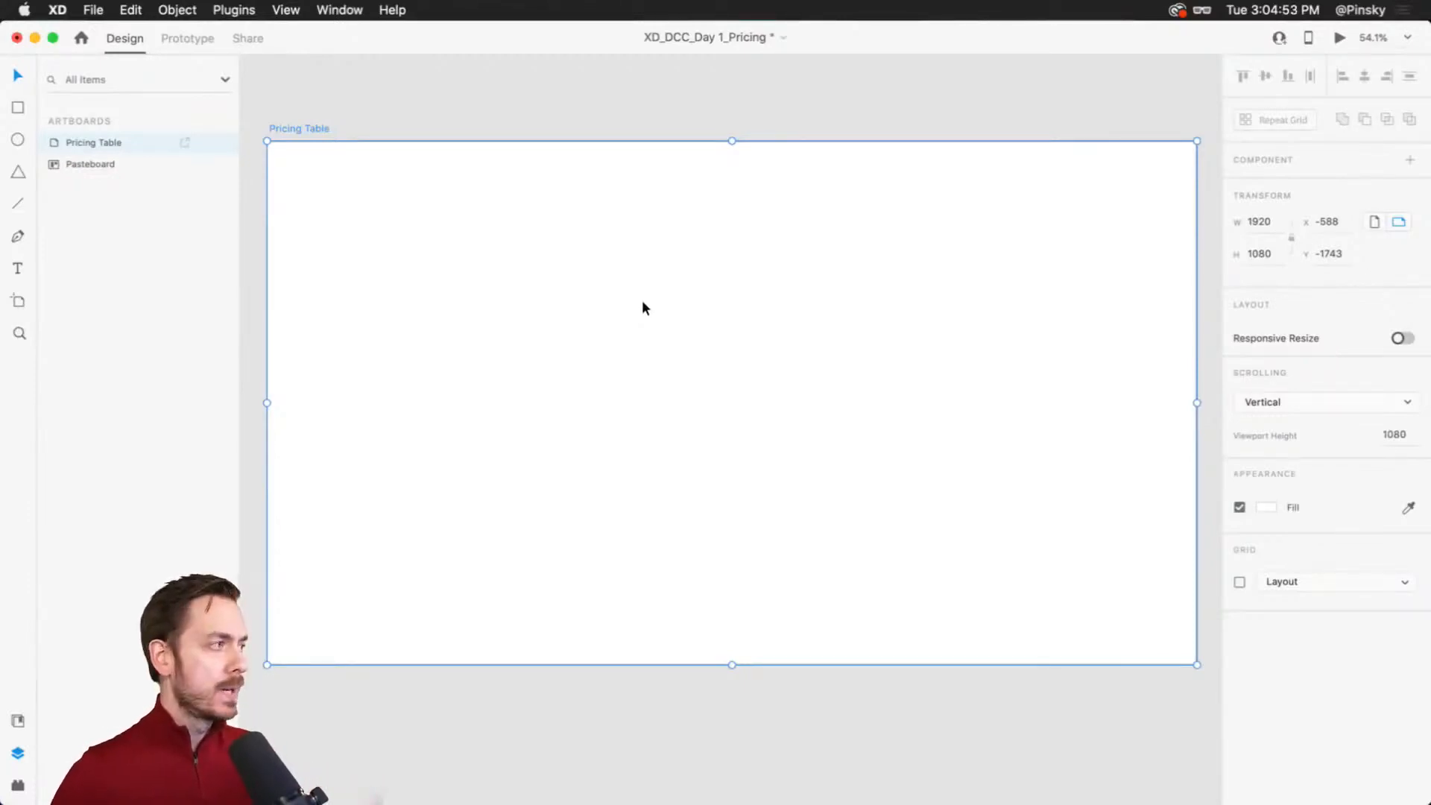
pyautogui.click(18, 109)
pyautogui.moveTo(635, 195)
pyautogui.mouseDown()
pyautogui.moveTo(816, 495)
pyautogui.moveTo(855, 606)
pyautogui.mouseUp()
pyautogui.moveTo(798, 520); pyautogui.dragTo(780, 505)
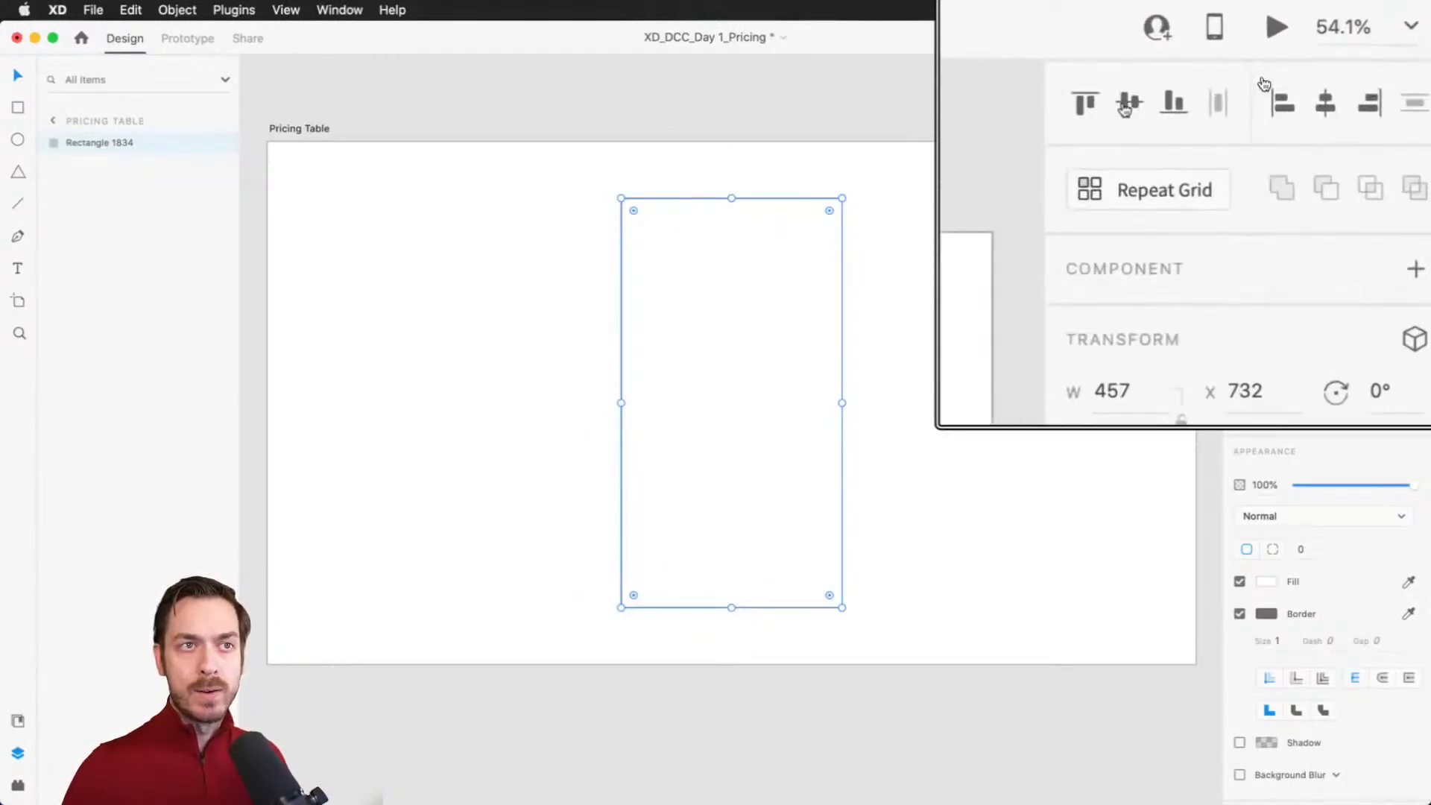
# Step: Round all corners of the card rectangle with a radius of 32
pyautogui.scroll(3, 751, 269)
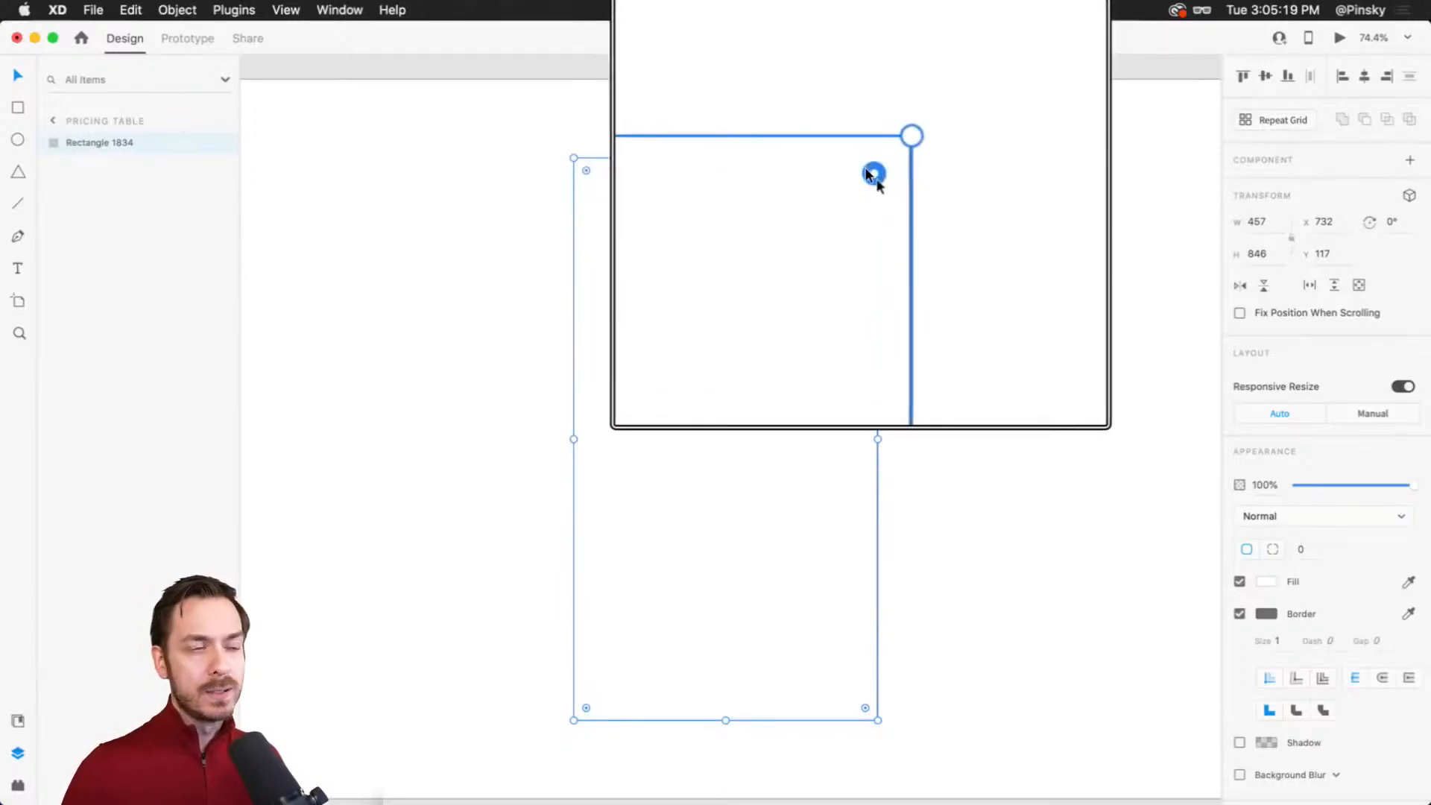
pyautogui.moveTo(868, 175)
pyautogui.mouseDown()
pyautogui.moveTo(851, 198)
pyautogui.moveTo(860, 181)
pyautogui.mouseUp()
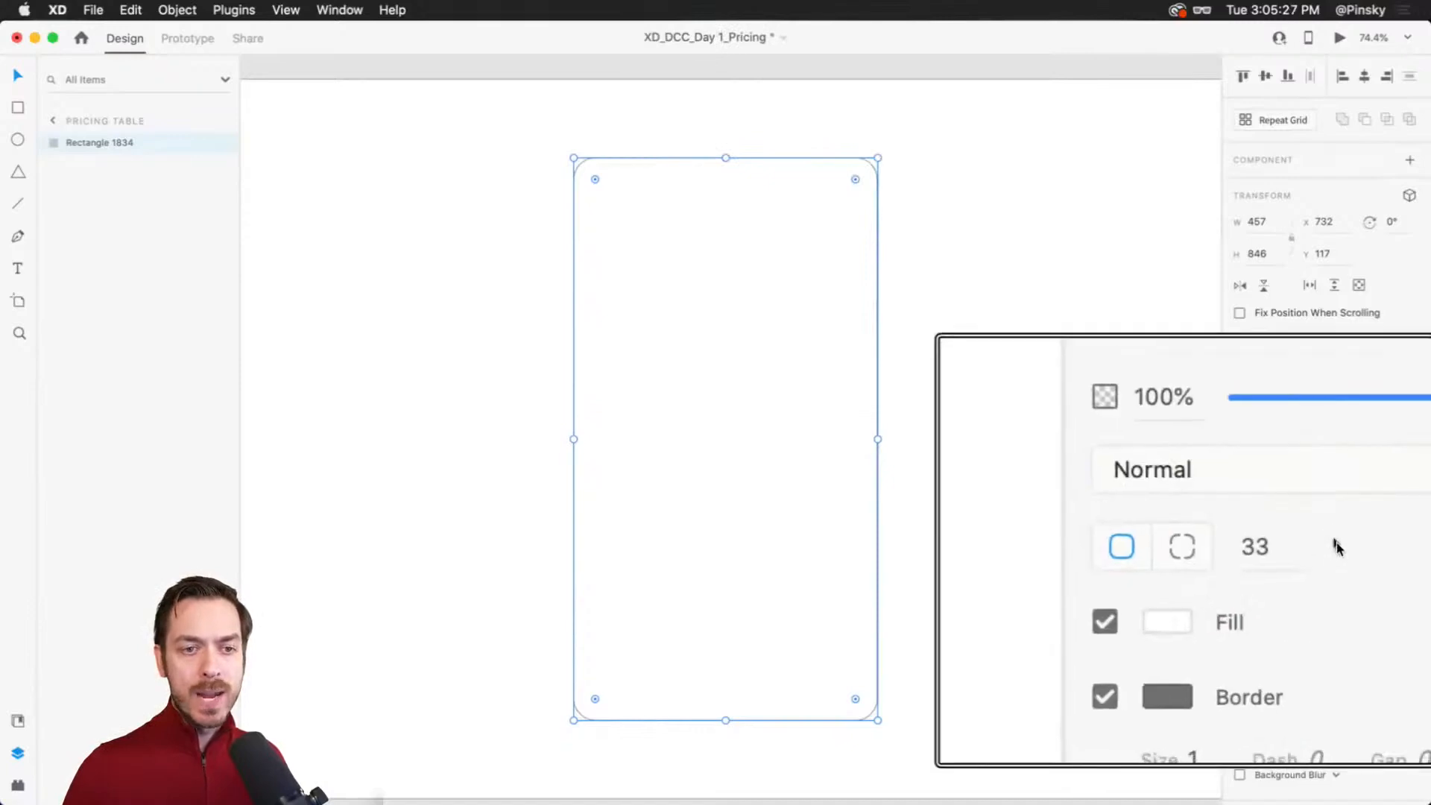
pyautogui.click(1287, 554)
pyautogui.write('42')
pyautogui.press('BackSpace')
pyautogui.press('BackSpace')
pyautogui.write('32')
pyautogui.press('Escape')
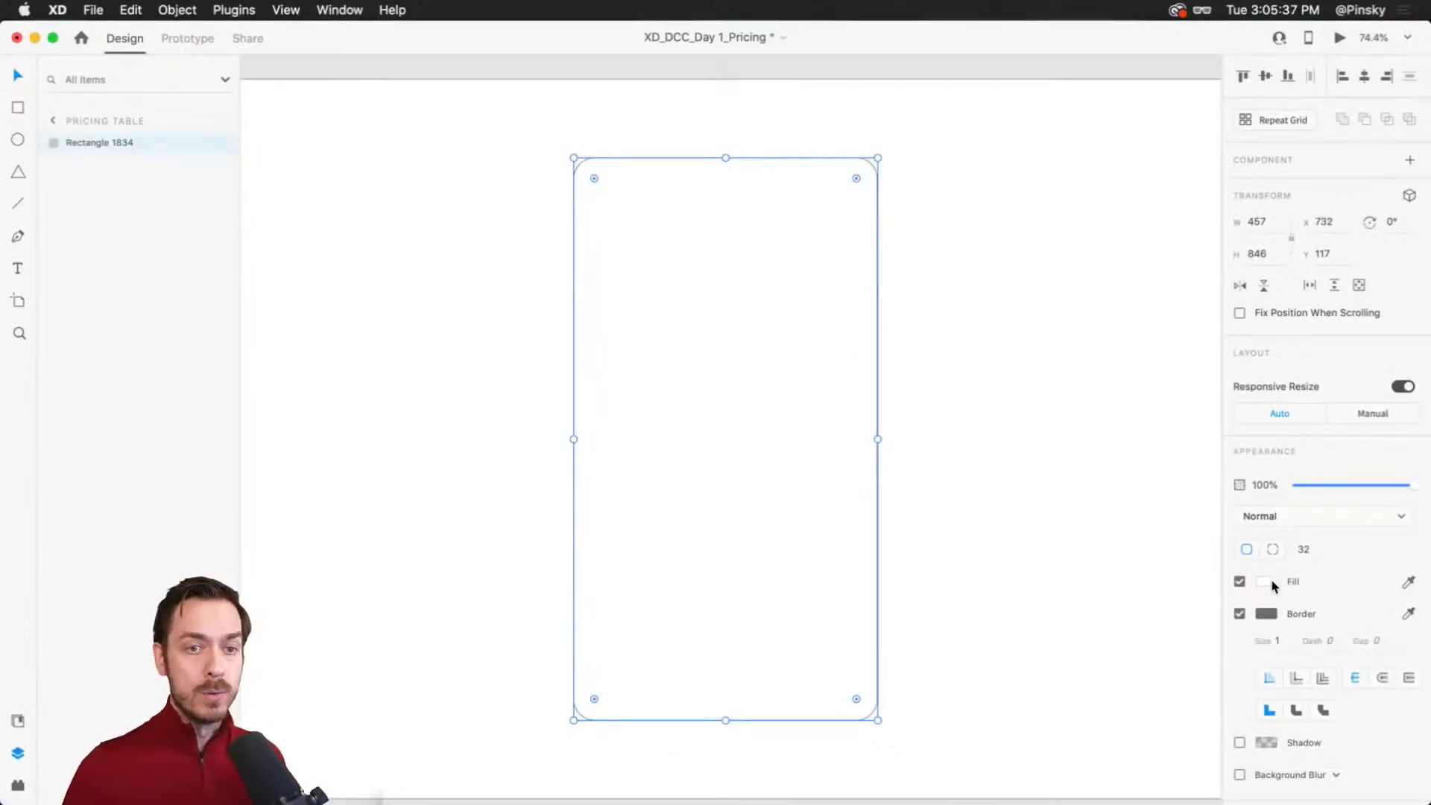
# Step: Fill the card rectangle with a solid bright pink, #EF17A4
pyautogui.click(1267, 582)
pyautogui.click(1207, 508)
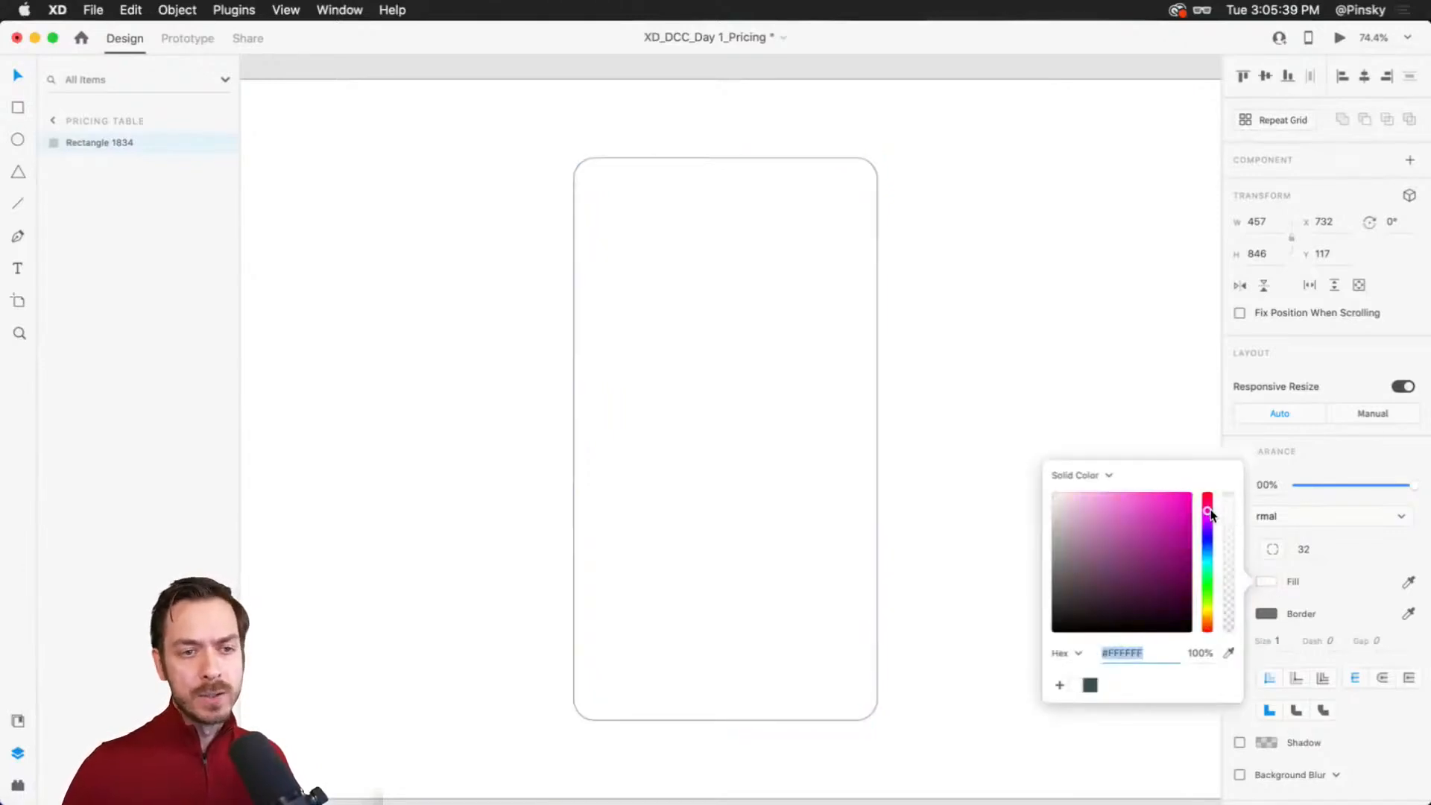
pyautogui.click(1177, 501)
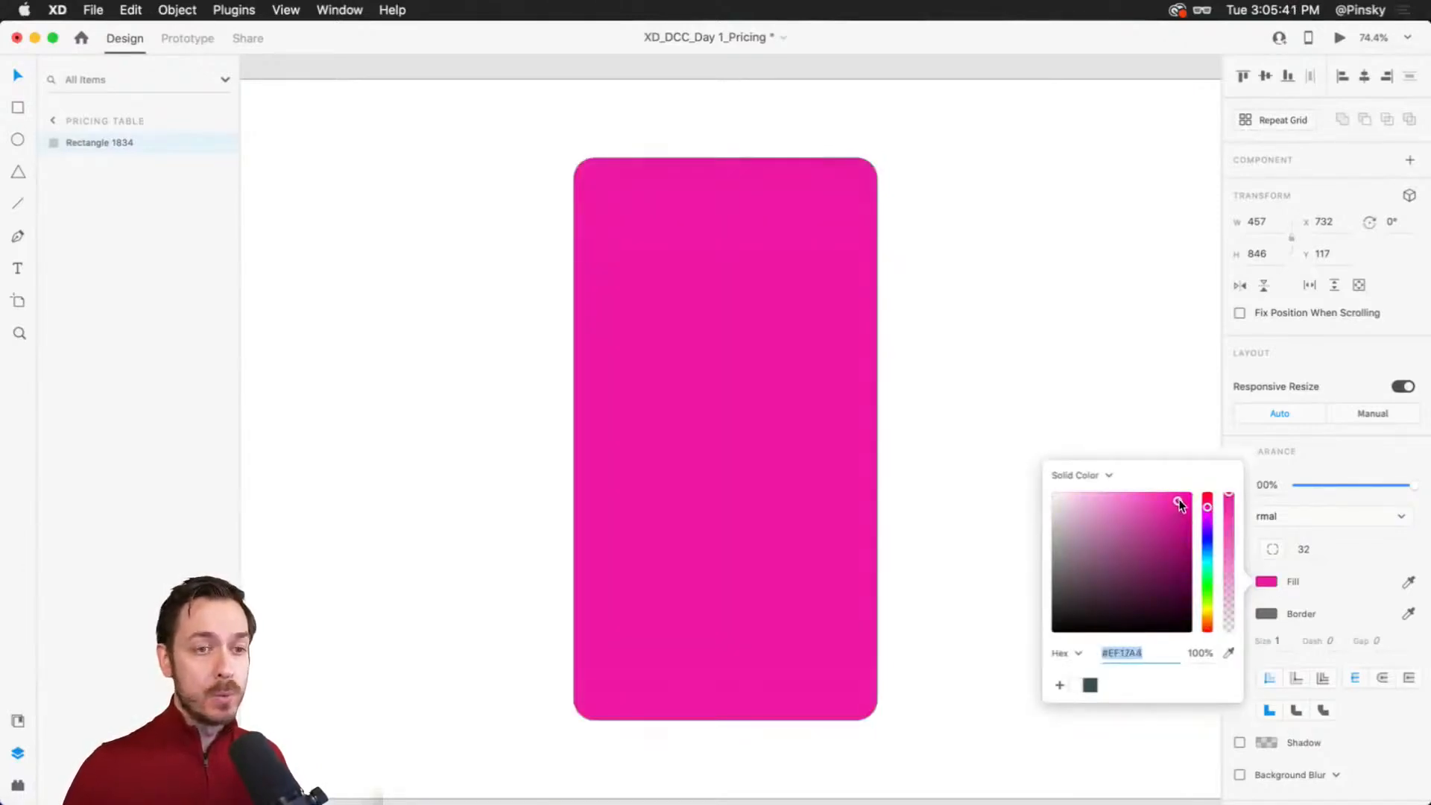
# Step: Shift the card rectangle's fill to a warmer pink, #F02A85
pyautogui.moveTo(1207, 509); pyautogui.dragTo(1207, 504)
pyautogui.click(1167, 501)
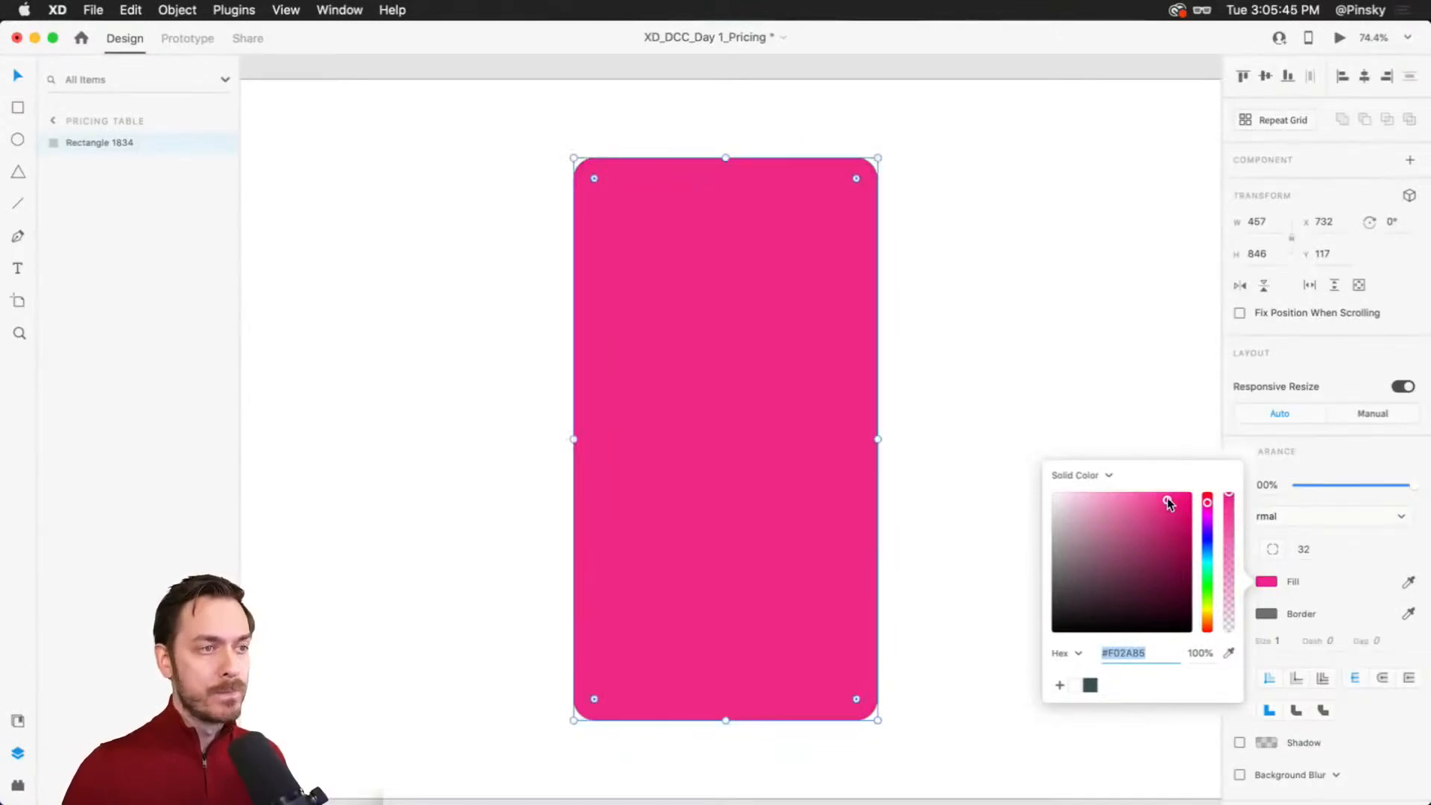
pyautogui.click(1342, 468)
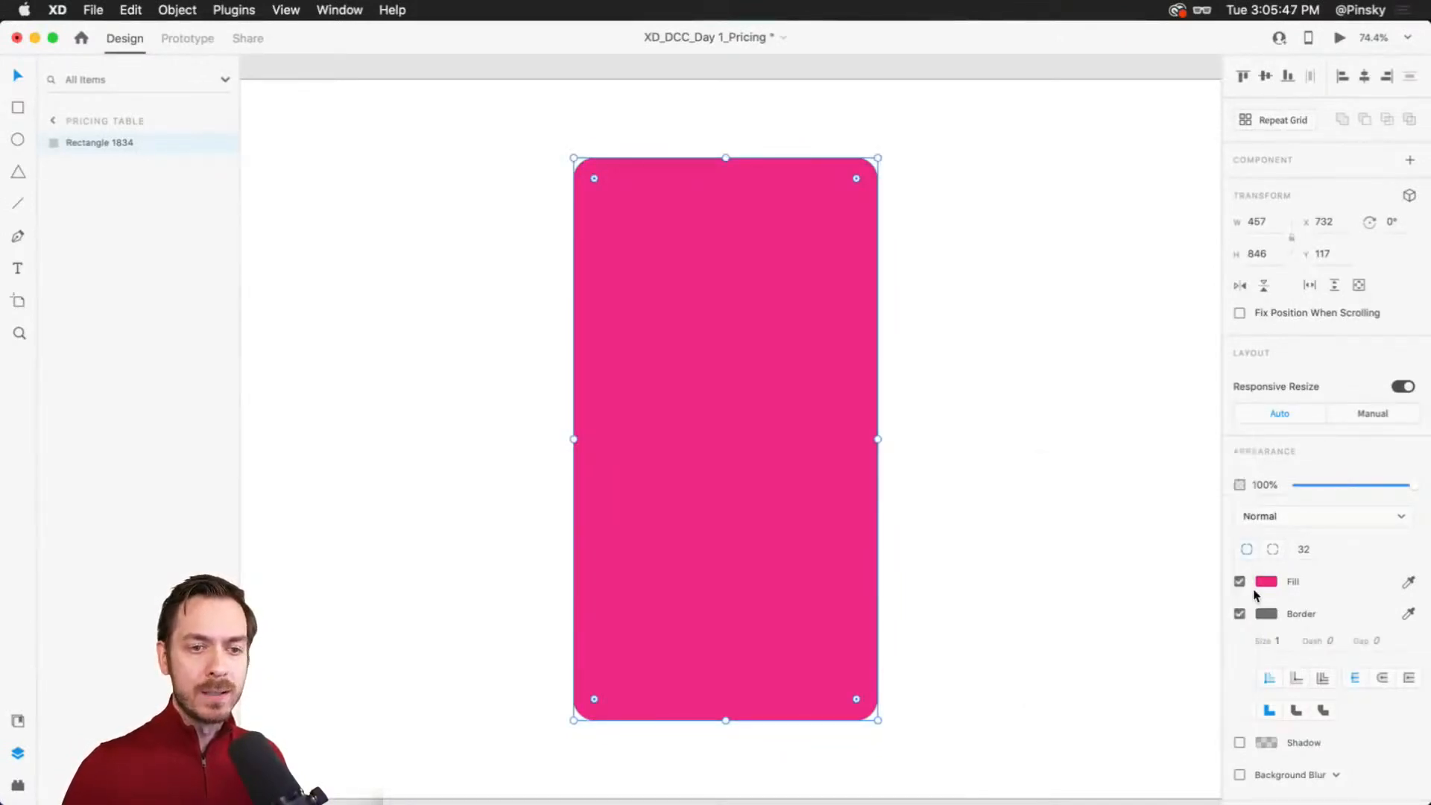
# Step: Give the card rectangle a white #FFFFFF border of size 2 at 25% opacity
pyautogui.click(1269, 615)
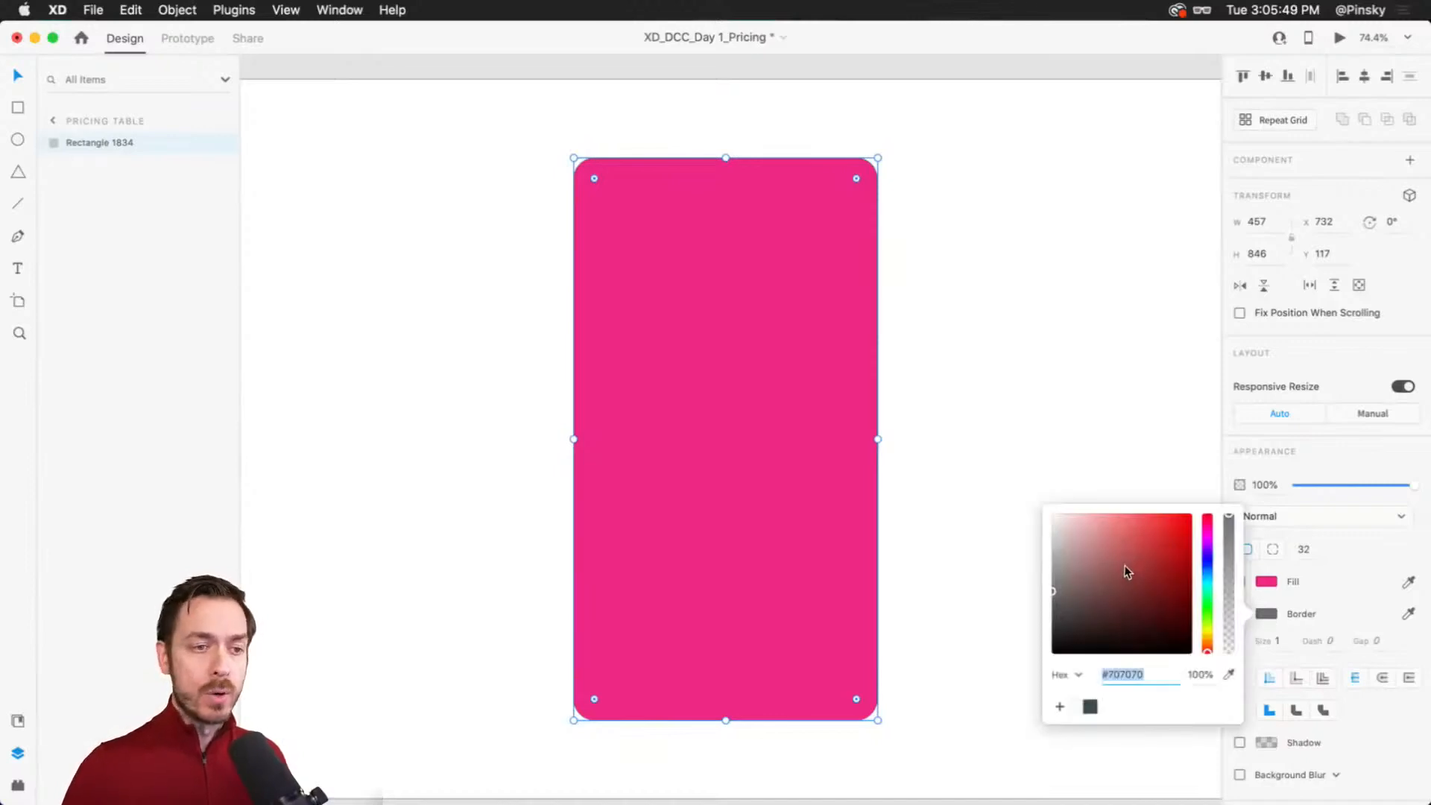
pyautogui.click(1345, 484)
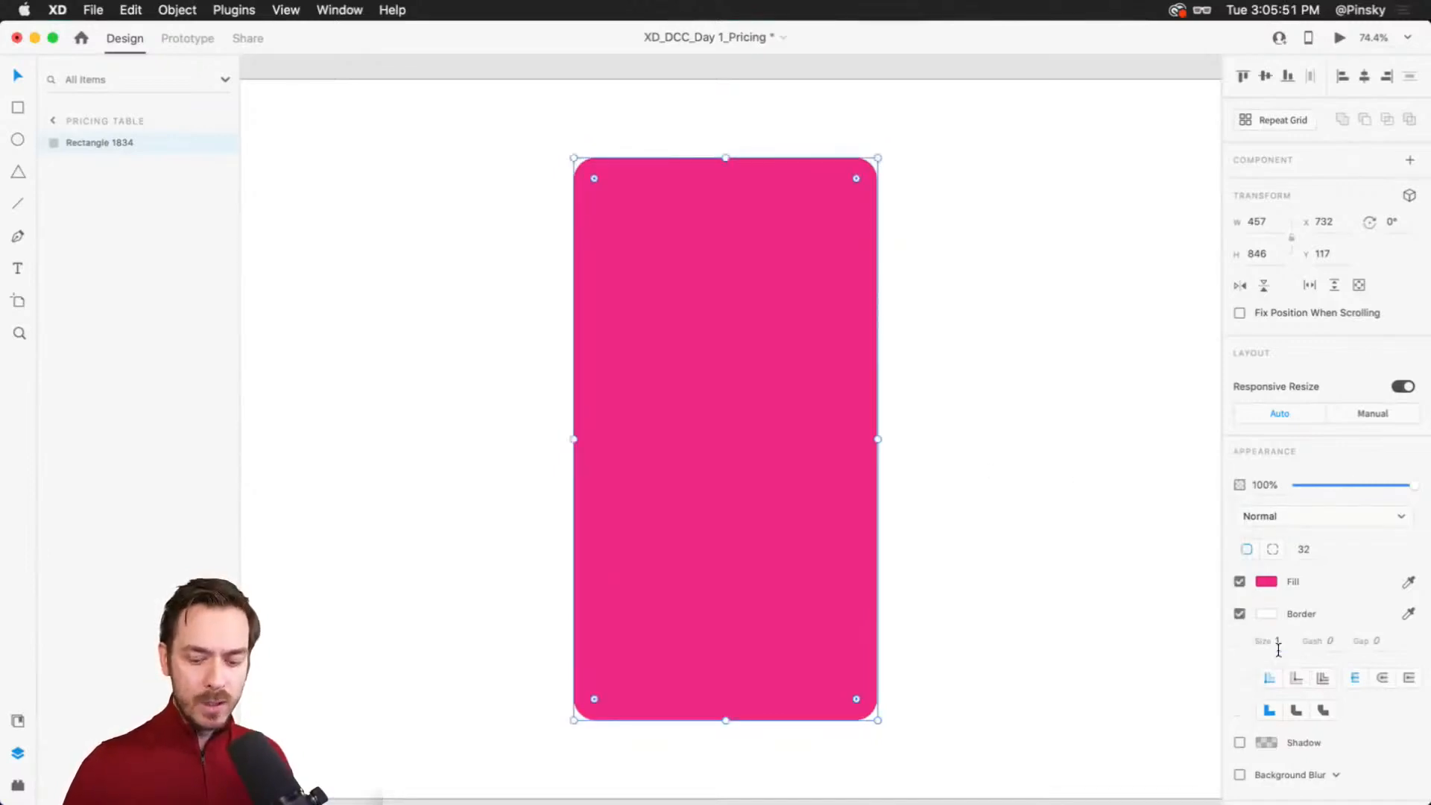
pyautogui.press('Up')
pyautogui.press('Up')
pyautogui.press('Down')
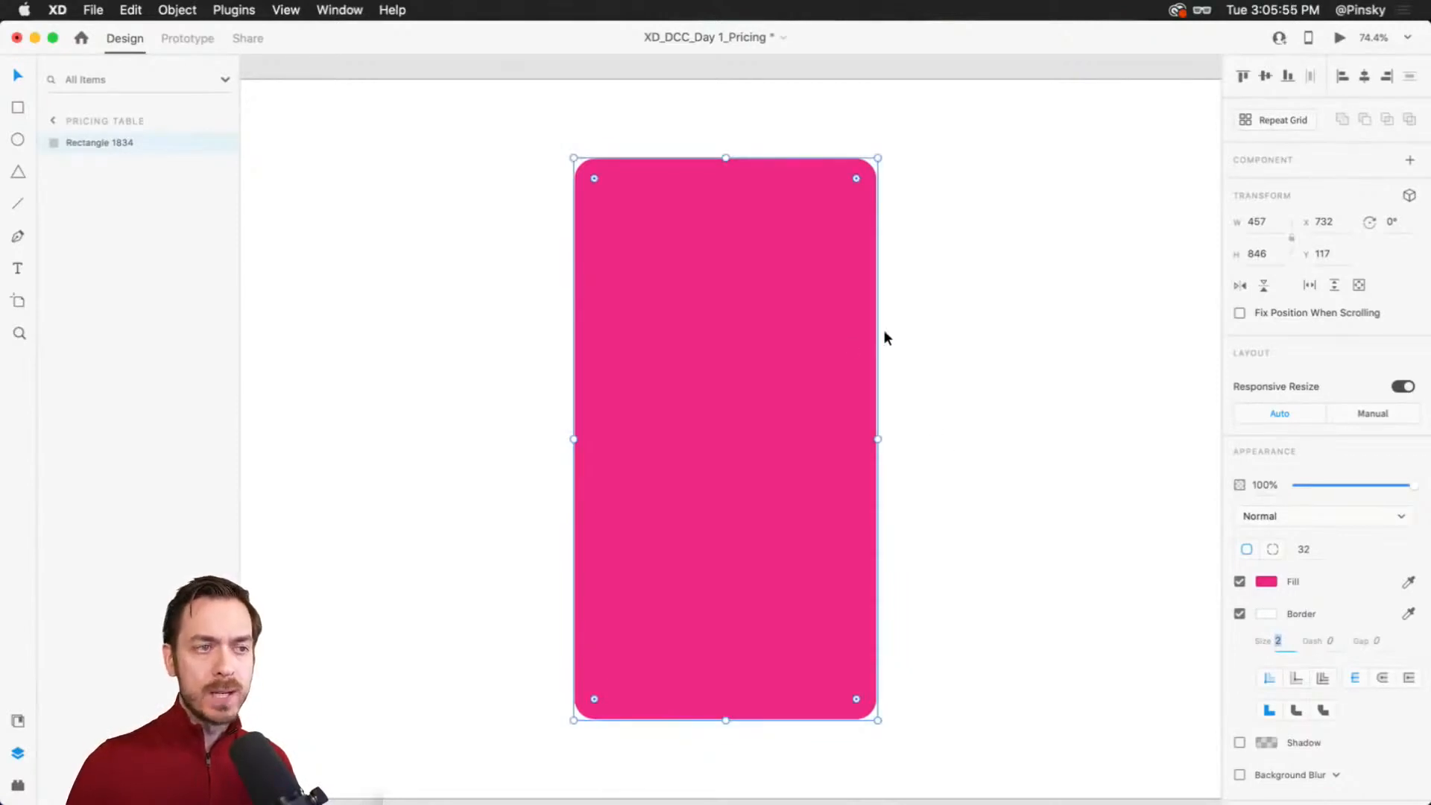
pyautogui.click(1266, 613)
pyautogui.moveTo(1223, 594); pyautogui.dragTo(1230, 620)
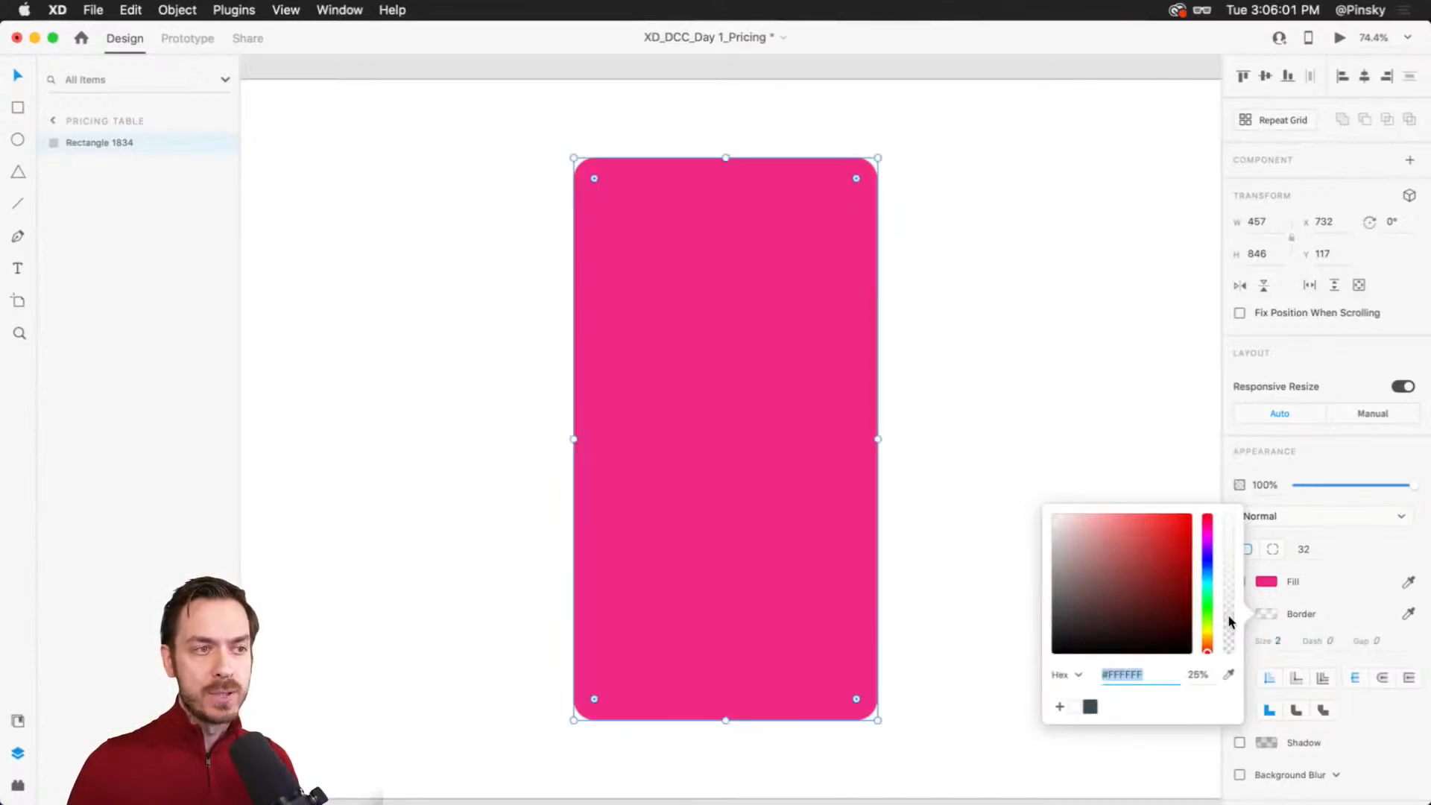
pyautogui.click(985, 279)
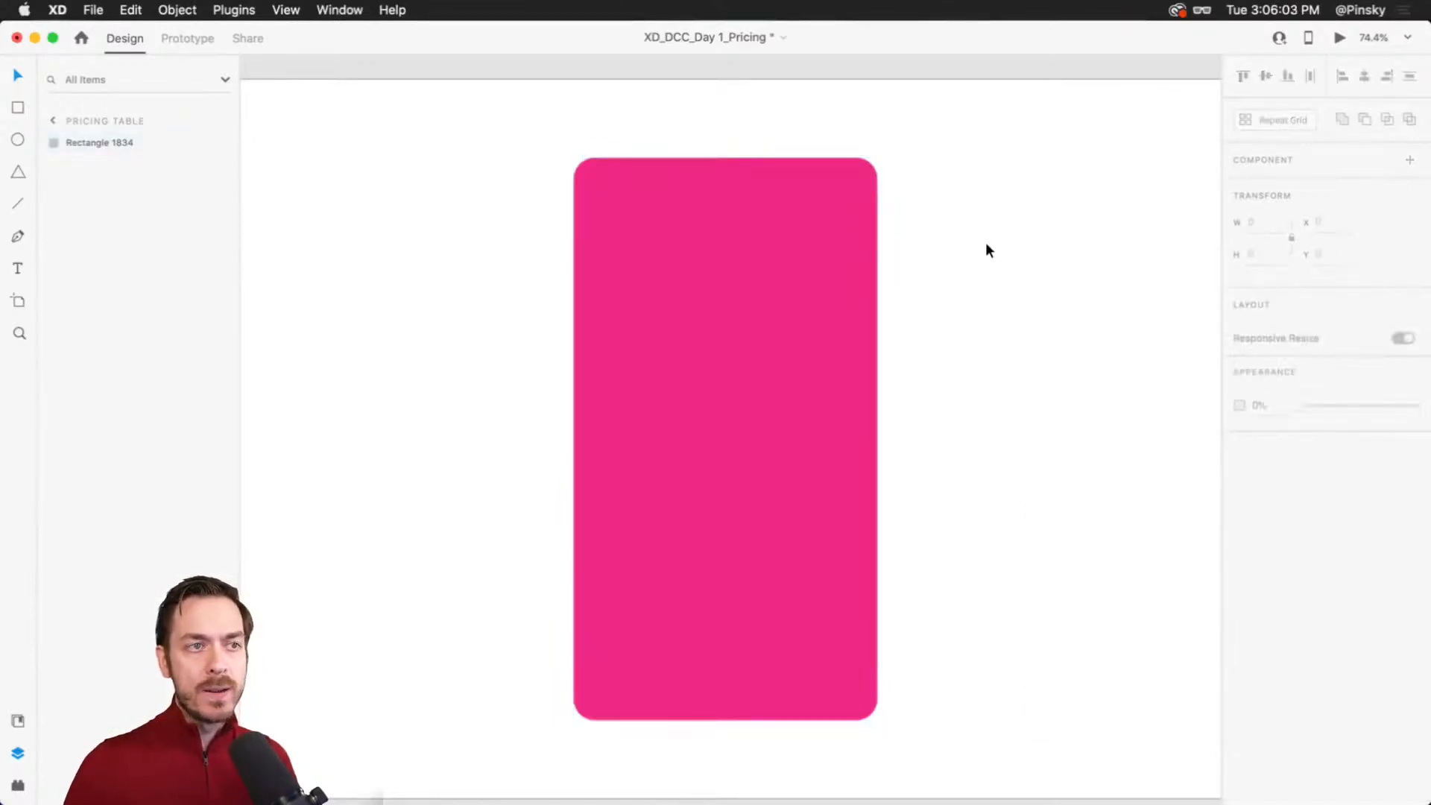
# Step: Fill the Pricing Table artboard with dark grey, #2E2E2E
pyautogui.click(986, 244)
pyautogui.click(1267, 508)
pyautogui.click(1103, 516)
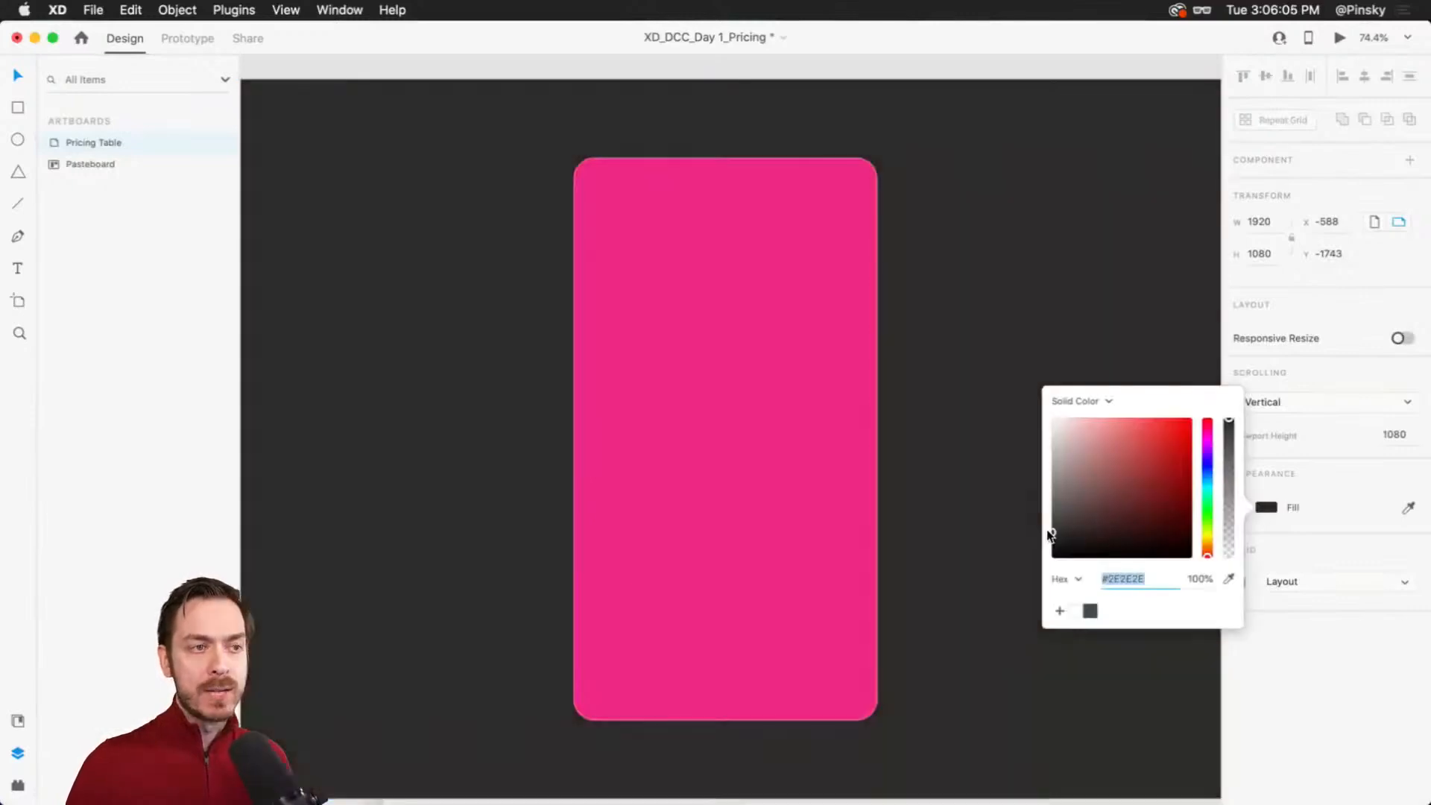
pyautogui.click(851, 158)
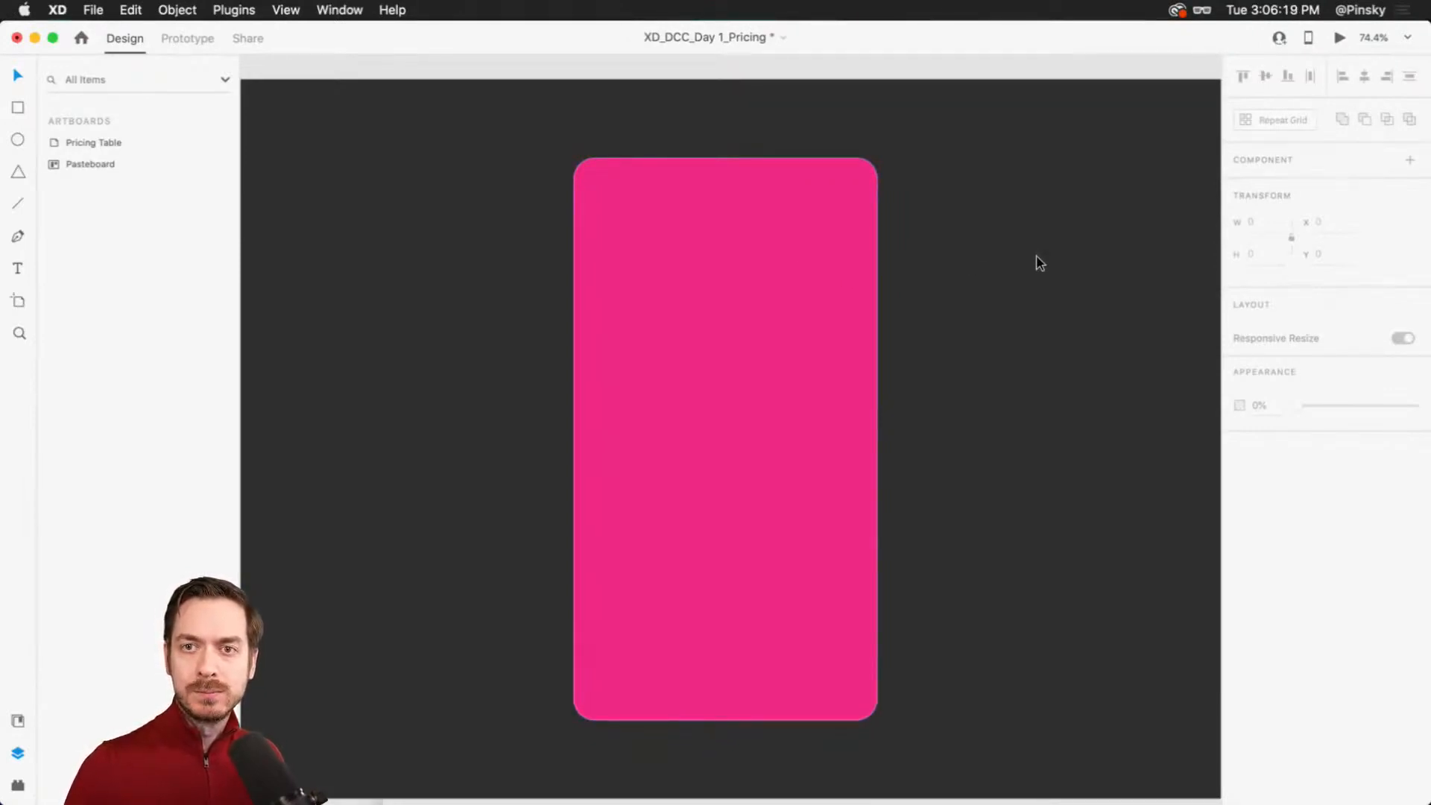
# Step: Try narrowing the card rectangle from its right edge and undo the change
pyautogui.click(812, 259)
pyautogui.click(979, 341)
pyautogui.click(741, 300)
pyautogui.moveTo(878, 437); pyautogui.dragTo(815, 425)
pyautogui.press('super+z')
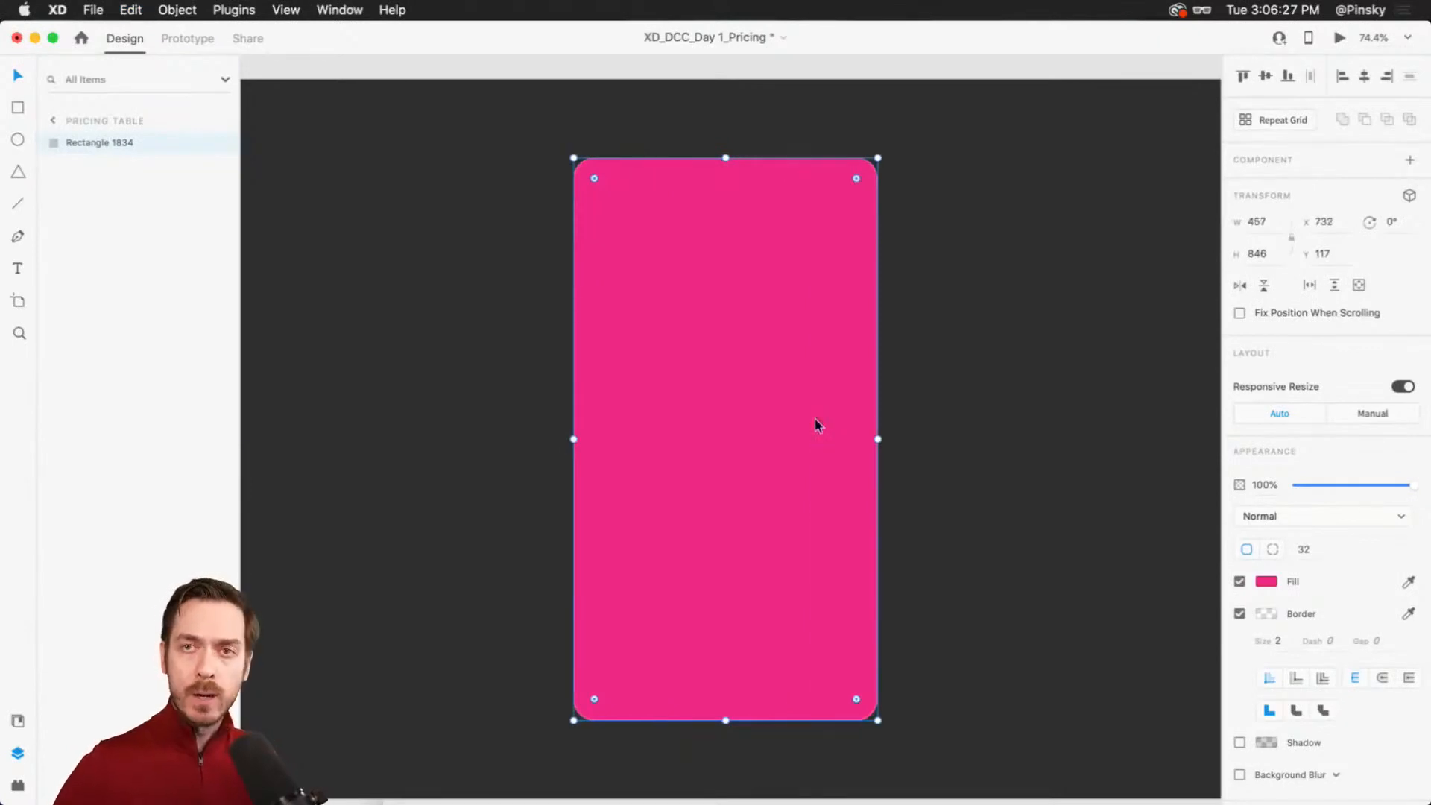
# Step: Draw a white rectangle about 181 × 63 near the card's upper left, with corners rounded to 32 and no border
pyautogui.scroll(5, 704, 174)
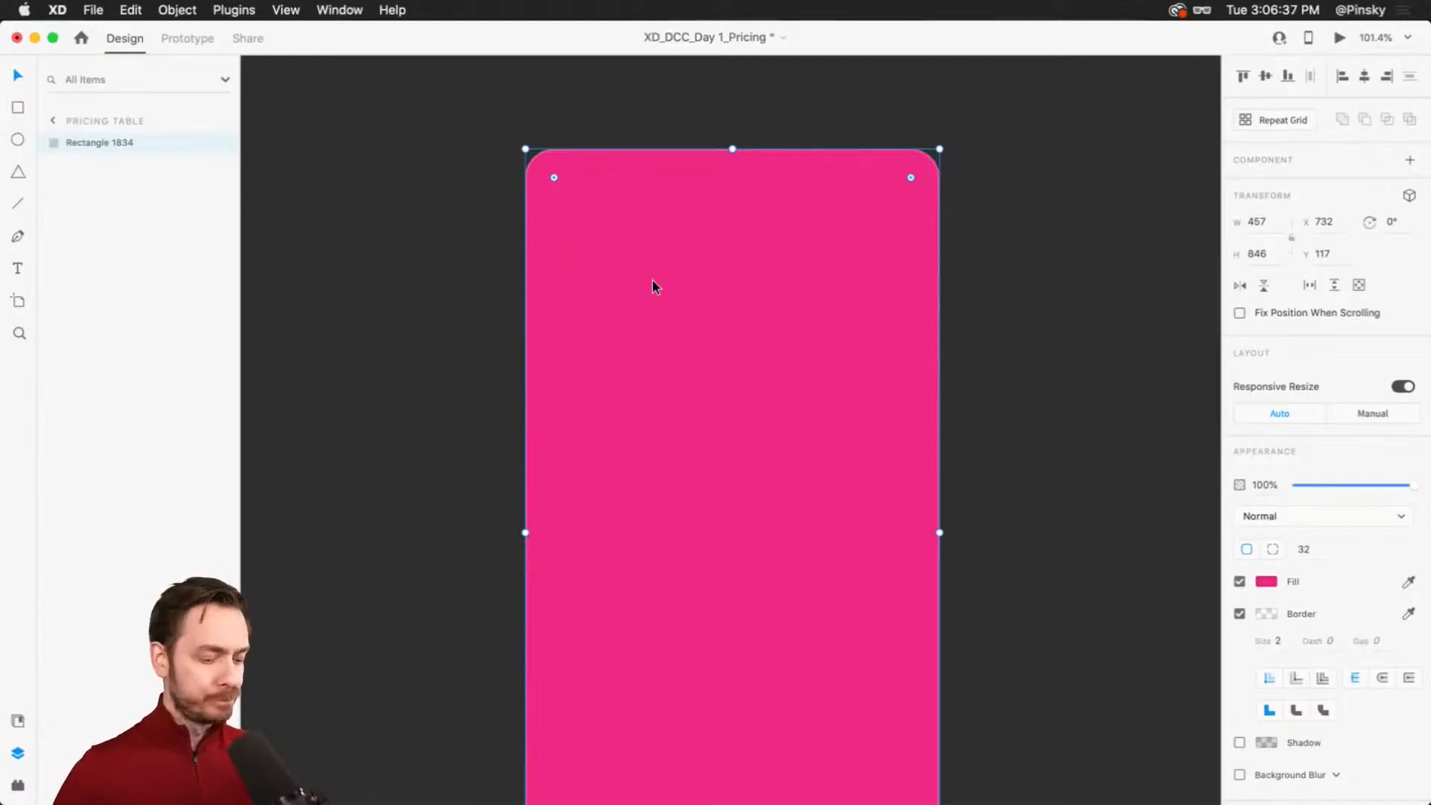
pyautogui.press('r')
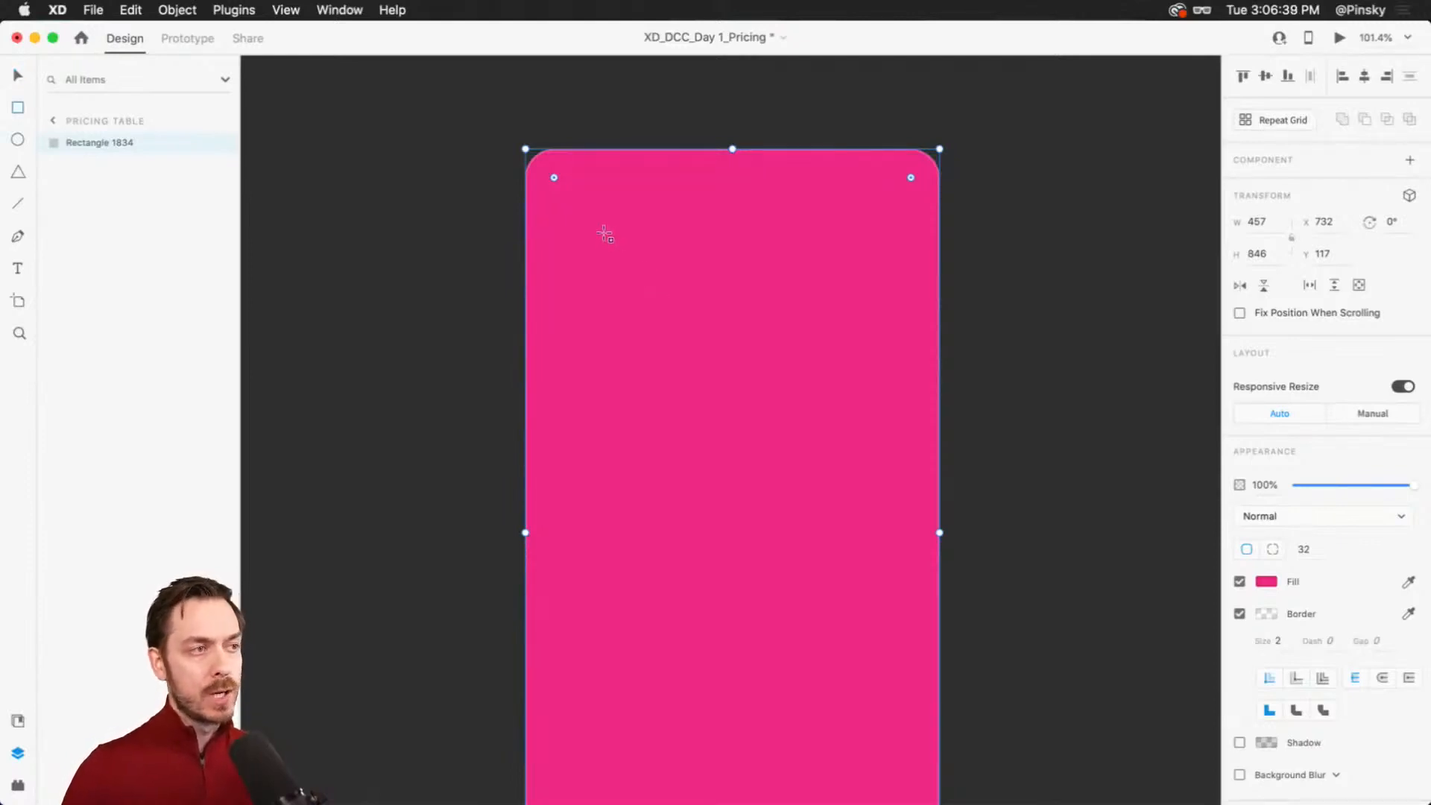
pyautogui.moveTo(593, 222); pyautogui.dragTo(756, 279)
pyautogui.moveTo(679, 253); pyautogui.dragTo(674, 253)
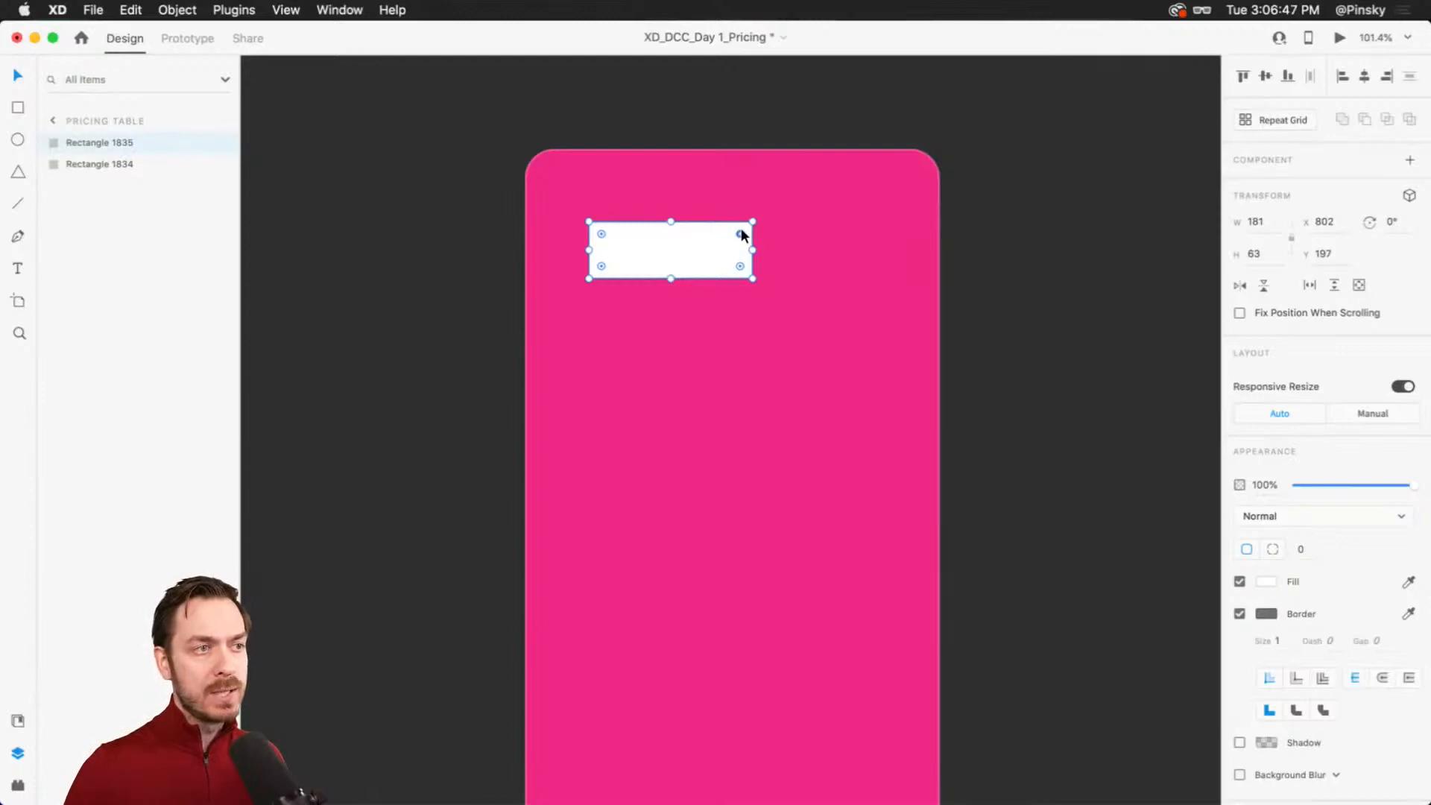
pyautogui.moveTo(741, 228); pyautogui.dragTo(690, 252)
pyautogui.click(1239, 613)
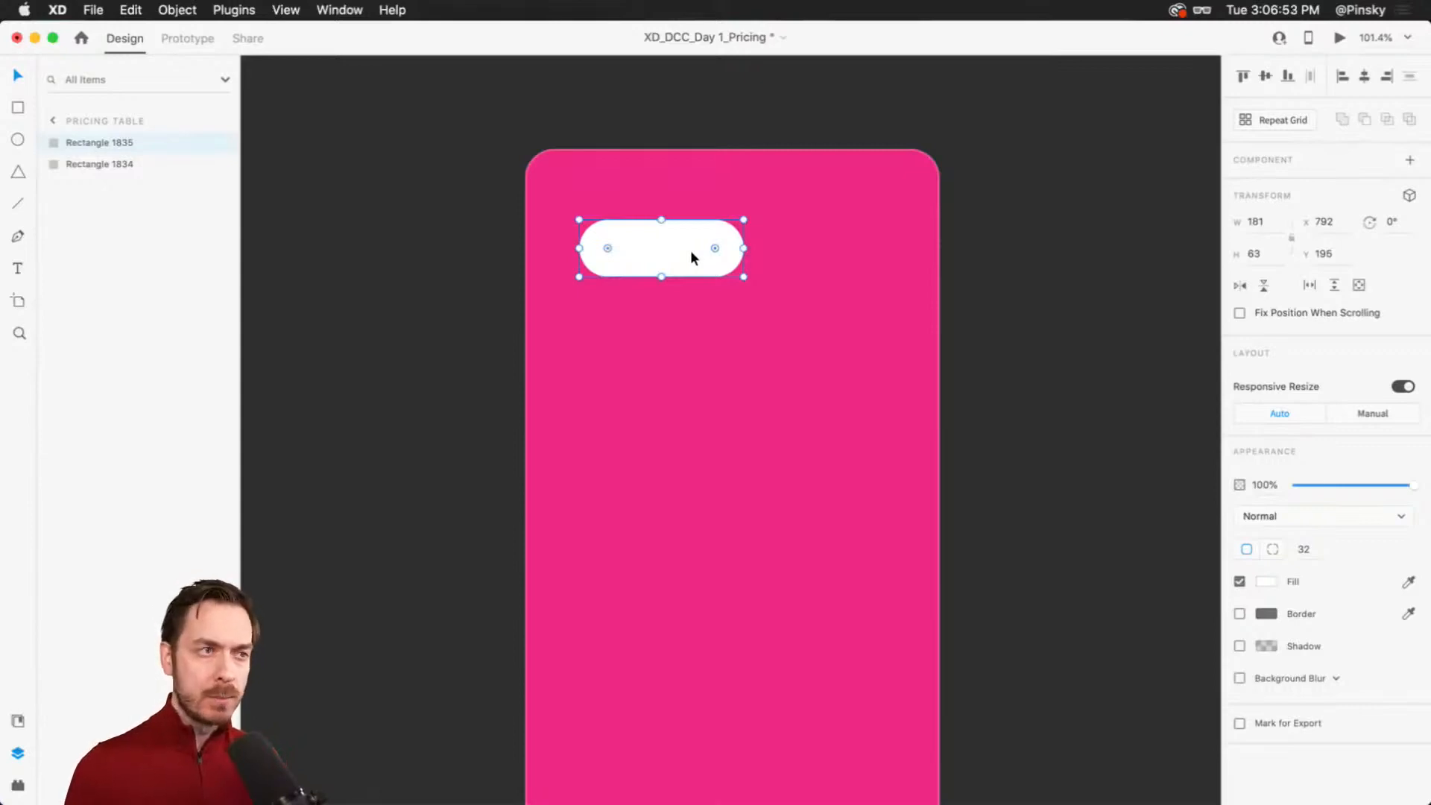
# Step: Add a point text label reading "Second Tier" and place it inside the white pill shape
pyautogui.scroll(3, 650, 238)
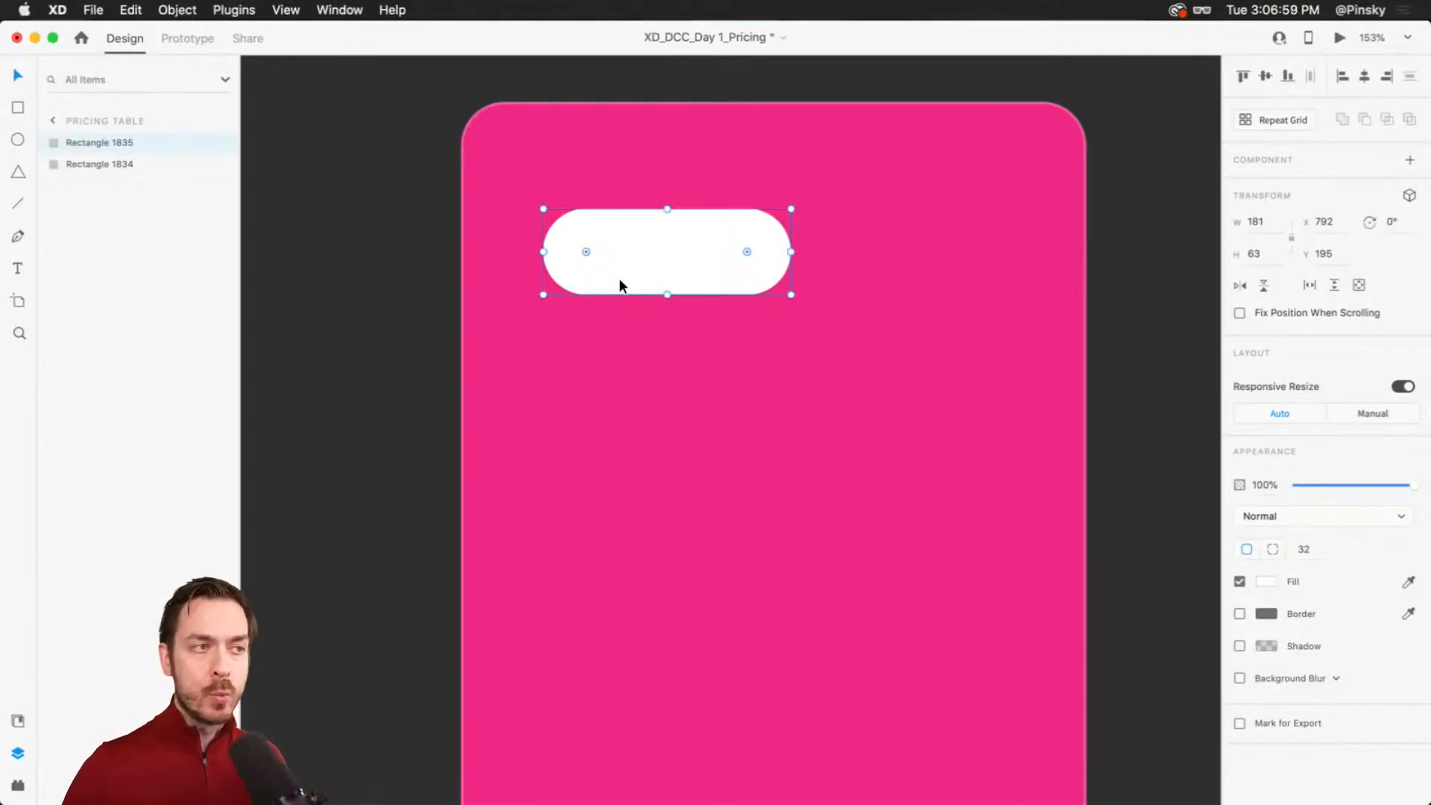
pyautogui.press('t')
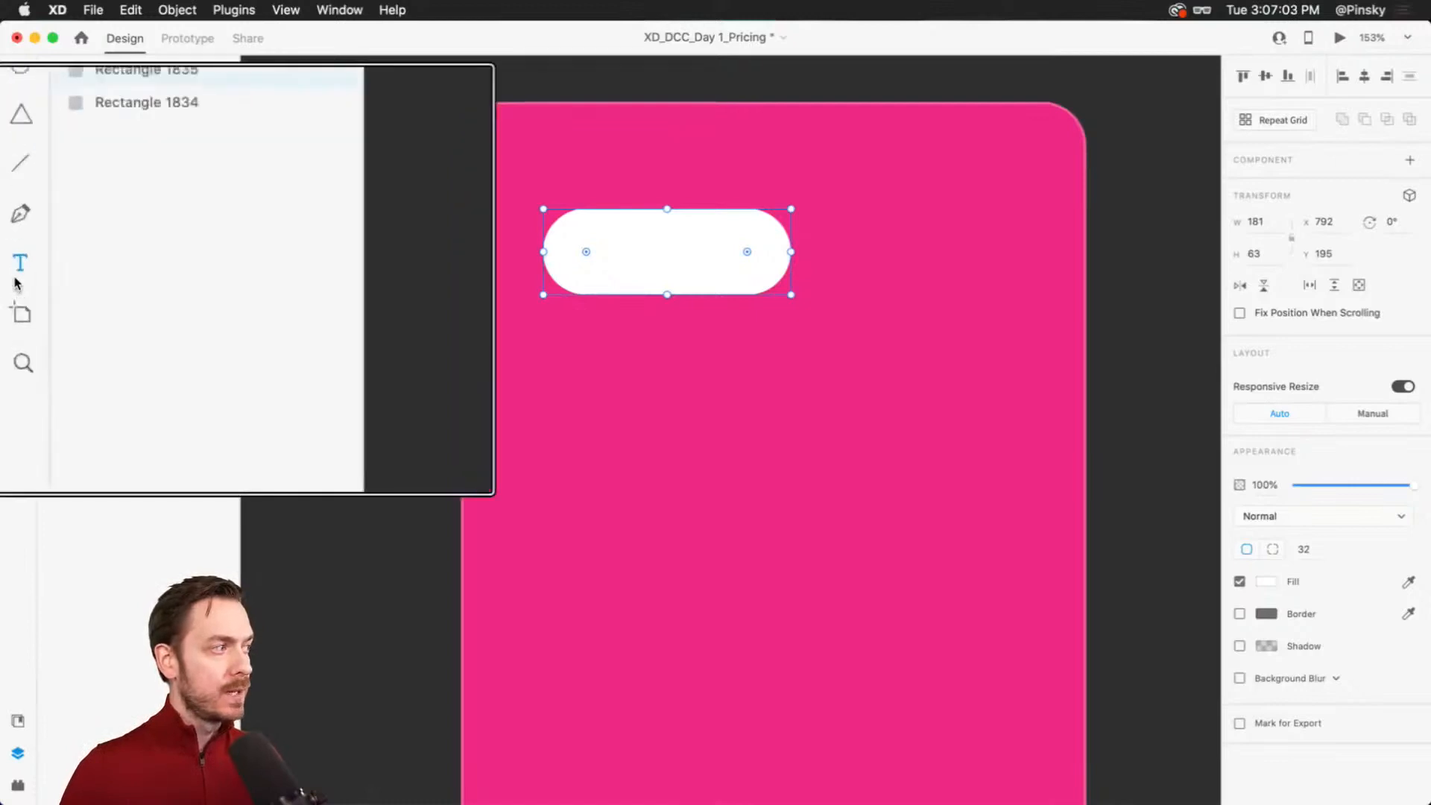
pyautogui.click(657, 370)
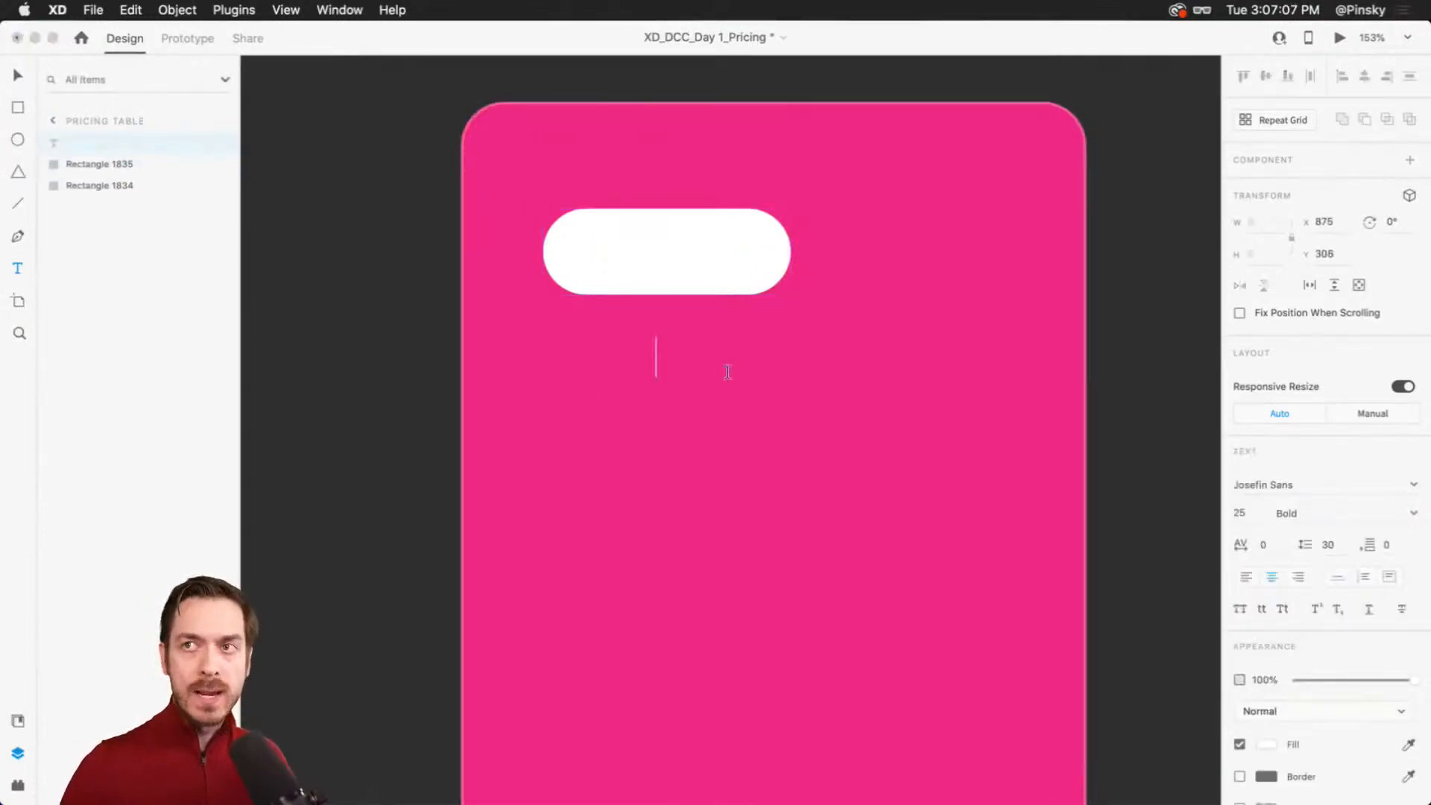
pyautogui.write('Second Tier')
pyautogui.press('Escape')
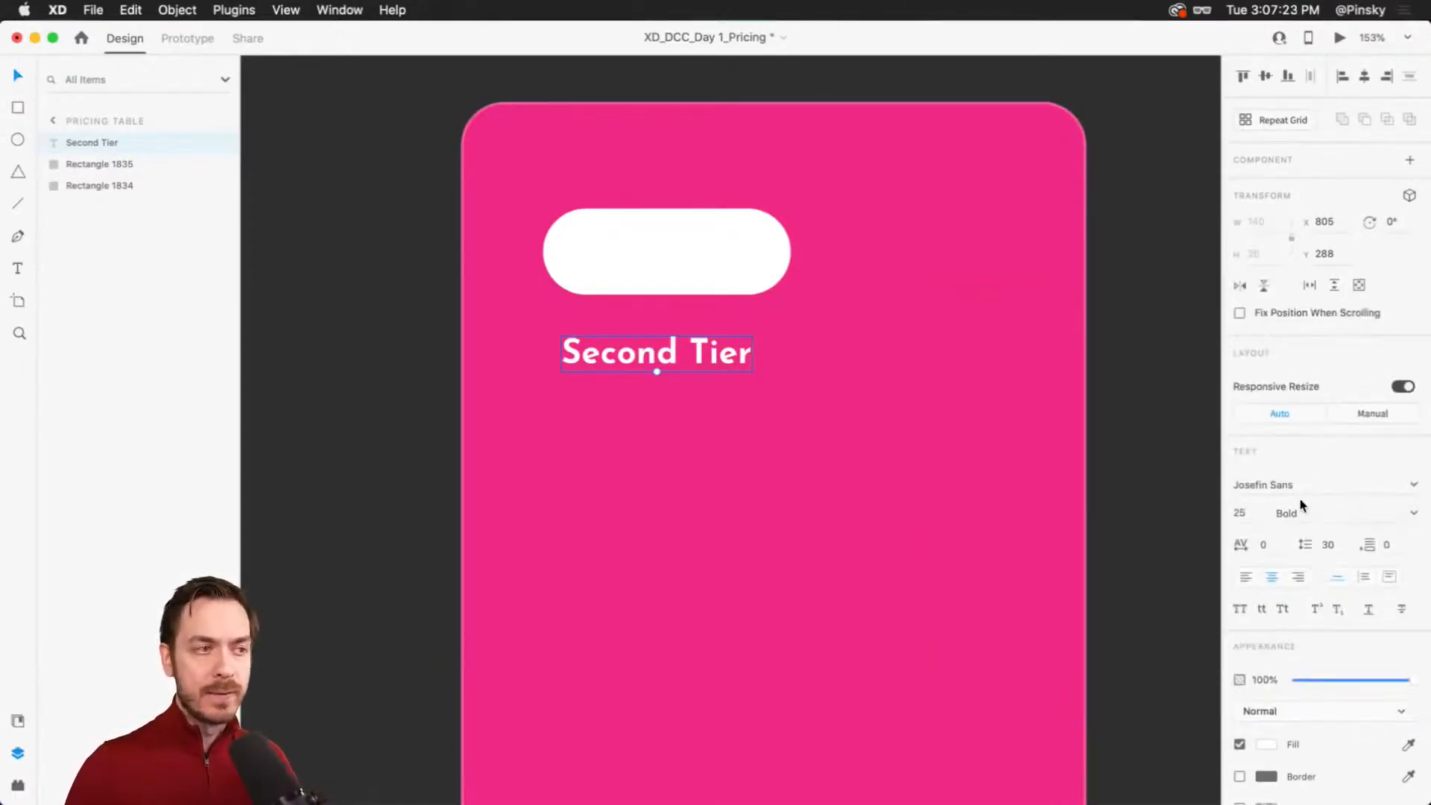
pyautogui.moveTo(719, 344); pyautogui.dragTo(729, 249)
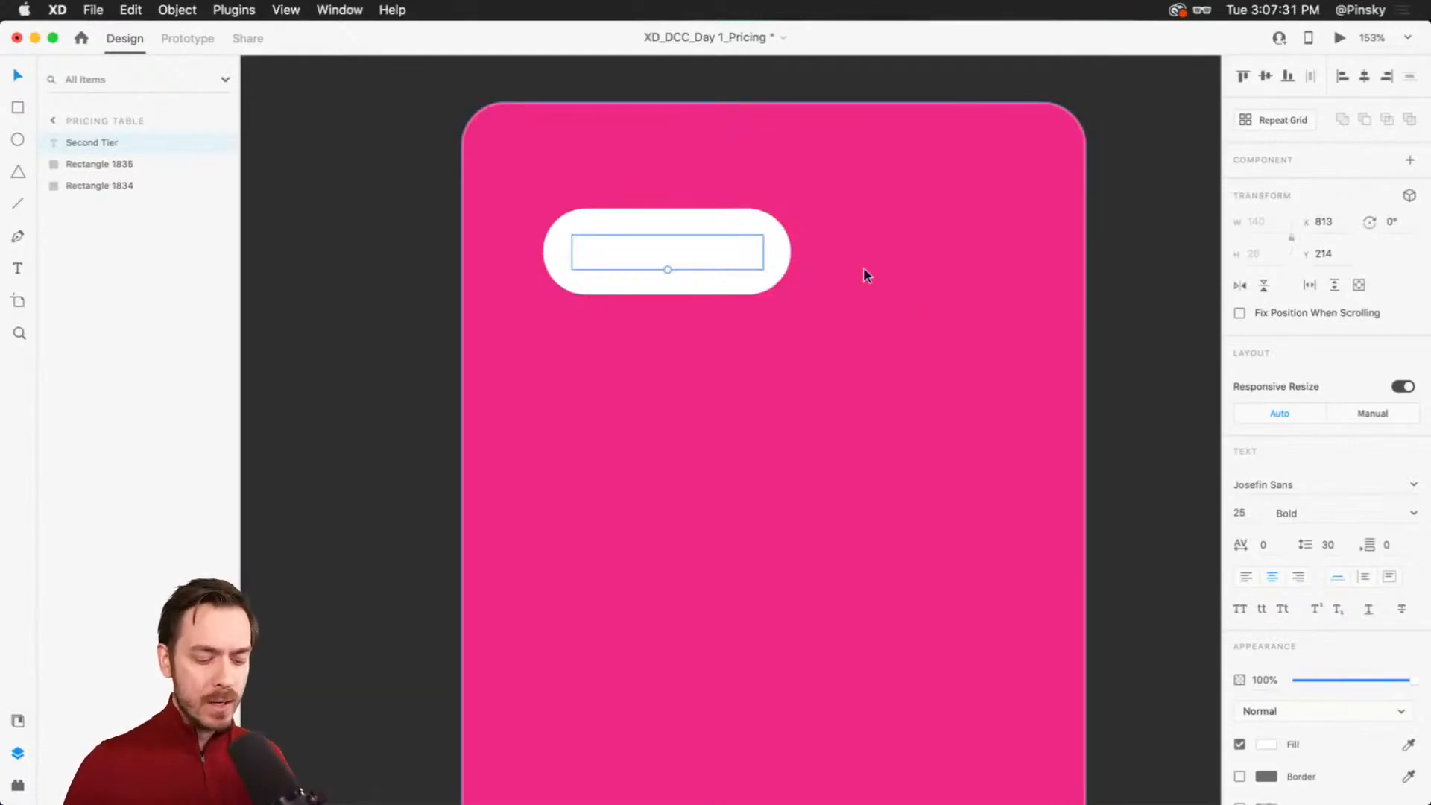
# Step: Recolour the "Second Tier" label by sampling the card's pink
pyautogui.scroll(-3, 1311, 753)
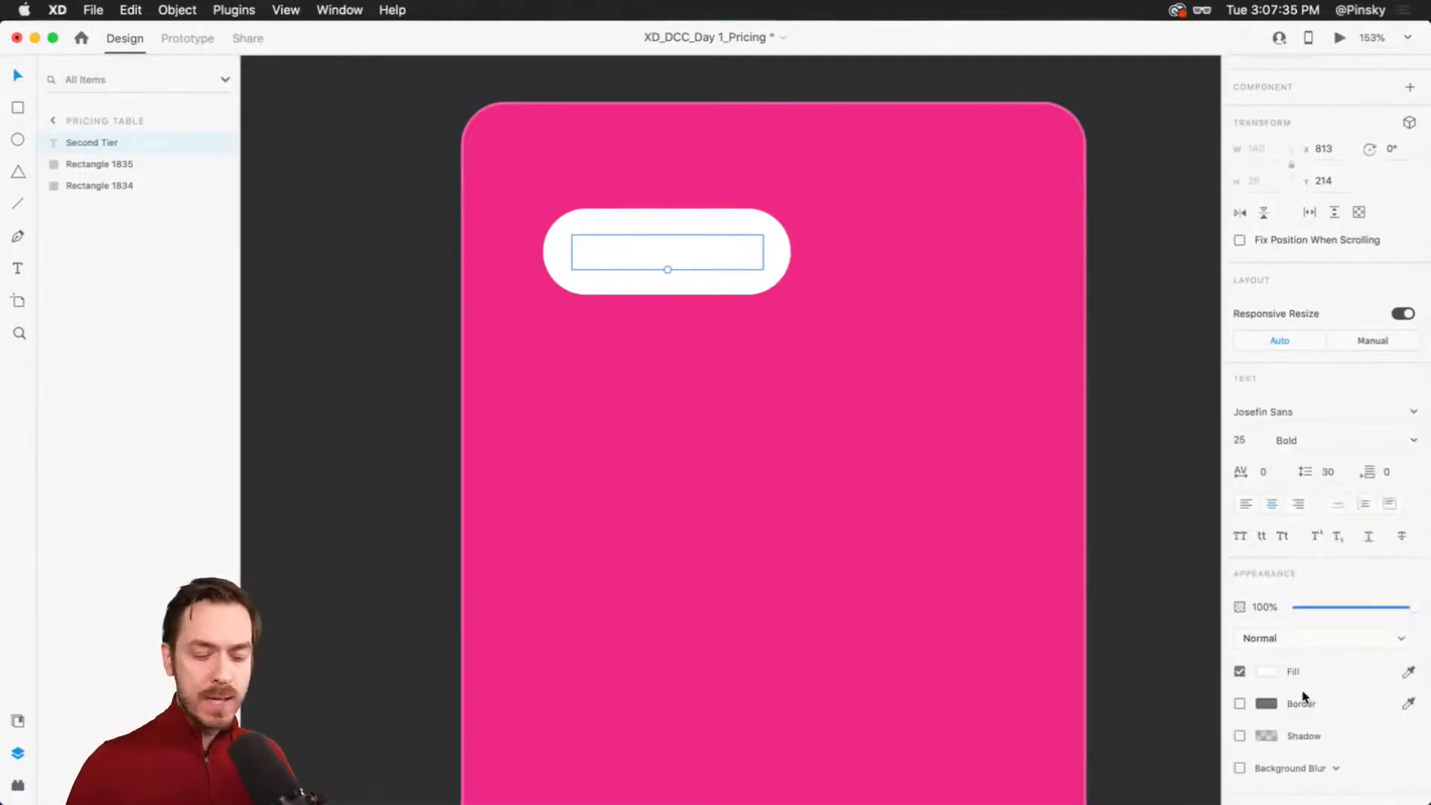
pyautogui.press('i')
pyautogui.click(812, 212)
pyautogui.moveTo(709, 249); pyautogui.dragTo(710, 249)
# Step: Left-align the "Second Tier" text and reduce its font size to 22
pyautogui.click(1245, 503)
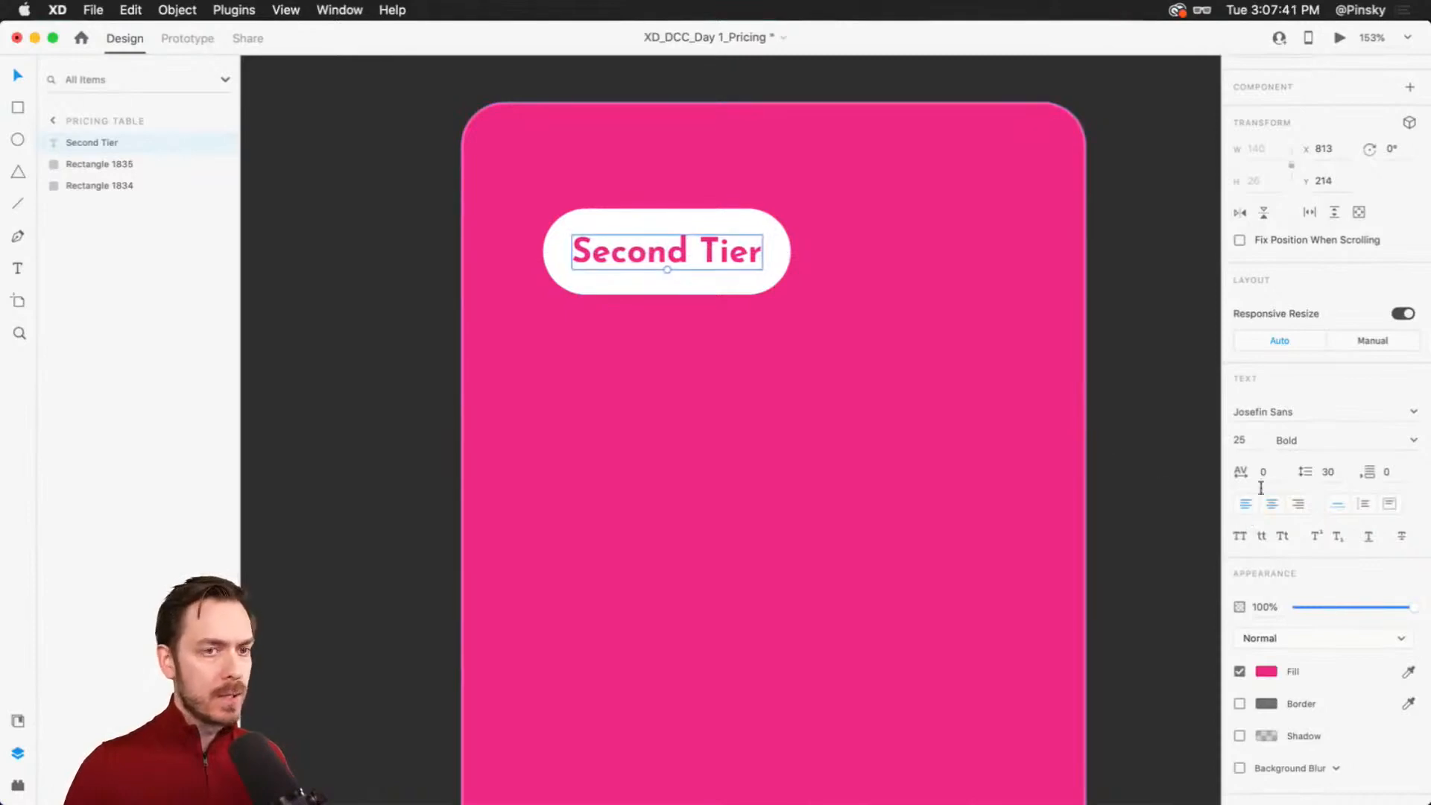
pyautogui.click(1238, 441)
pyautogui.press('Down')
pyautogui.press('Down')
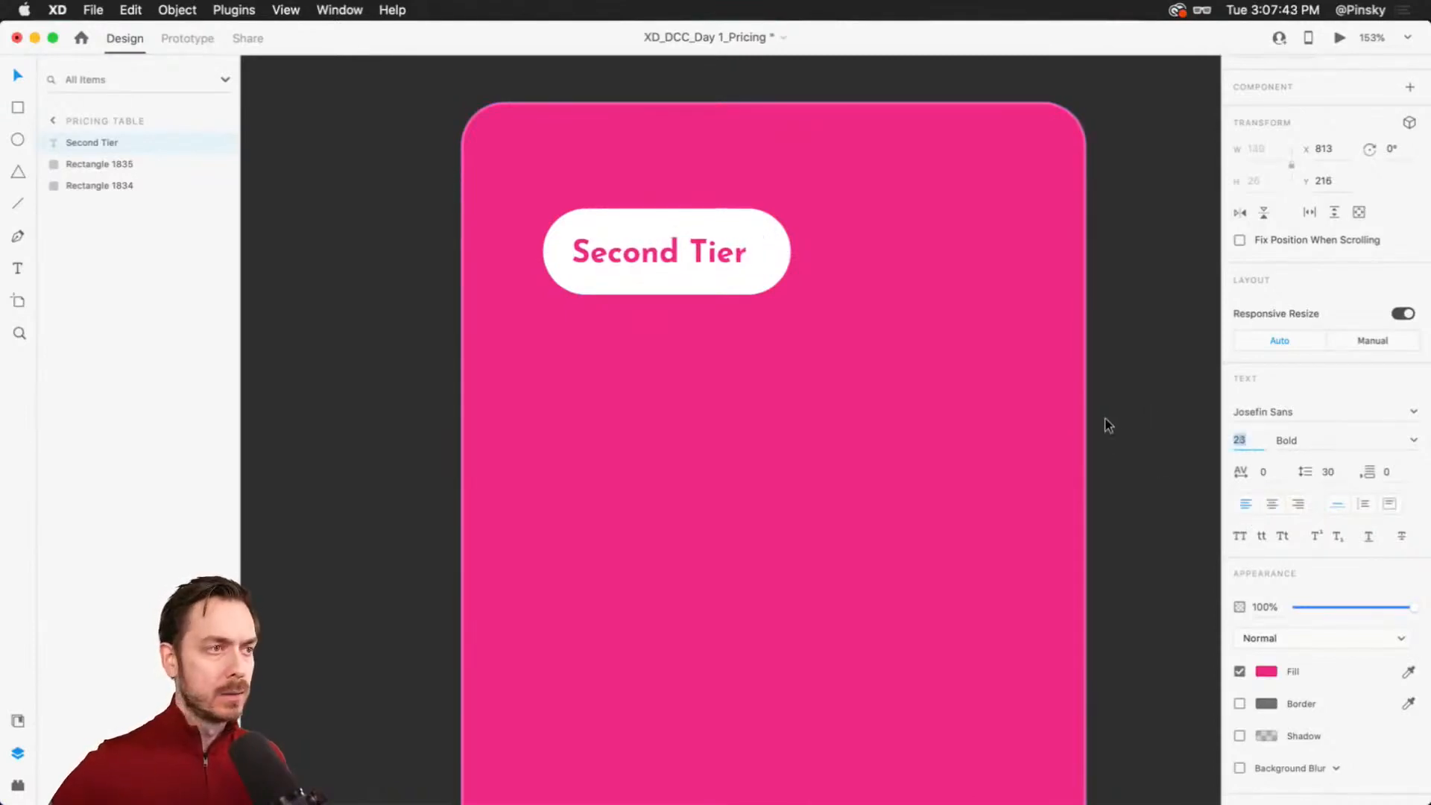
pyautogui.press('Down')
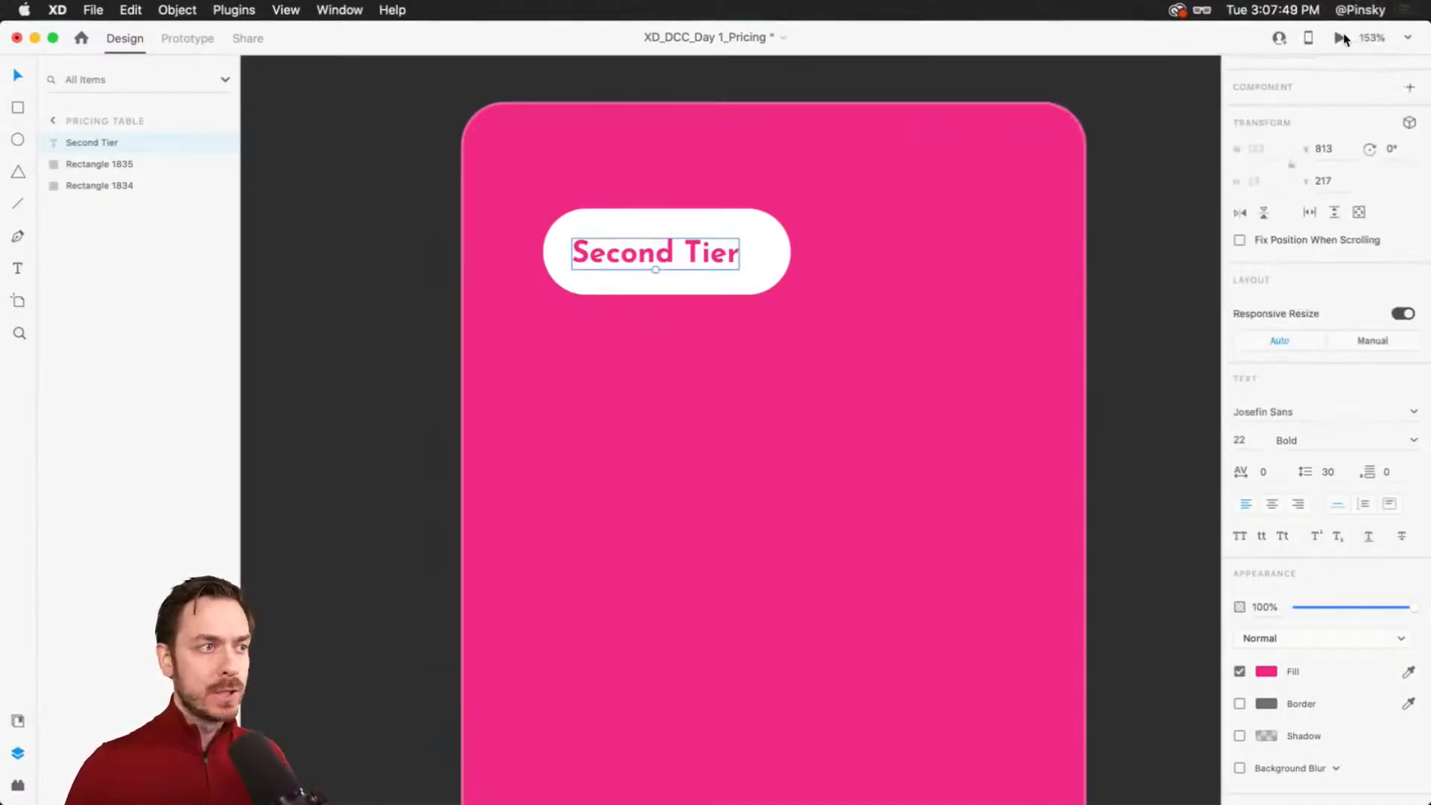
# Step: Check the design in a preview and centre the "Second Tier" label within the white pill
pyautogui.click(1337, 38)
pyautogui.press('super+w')
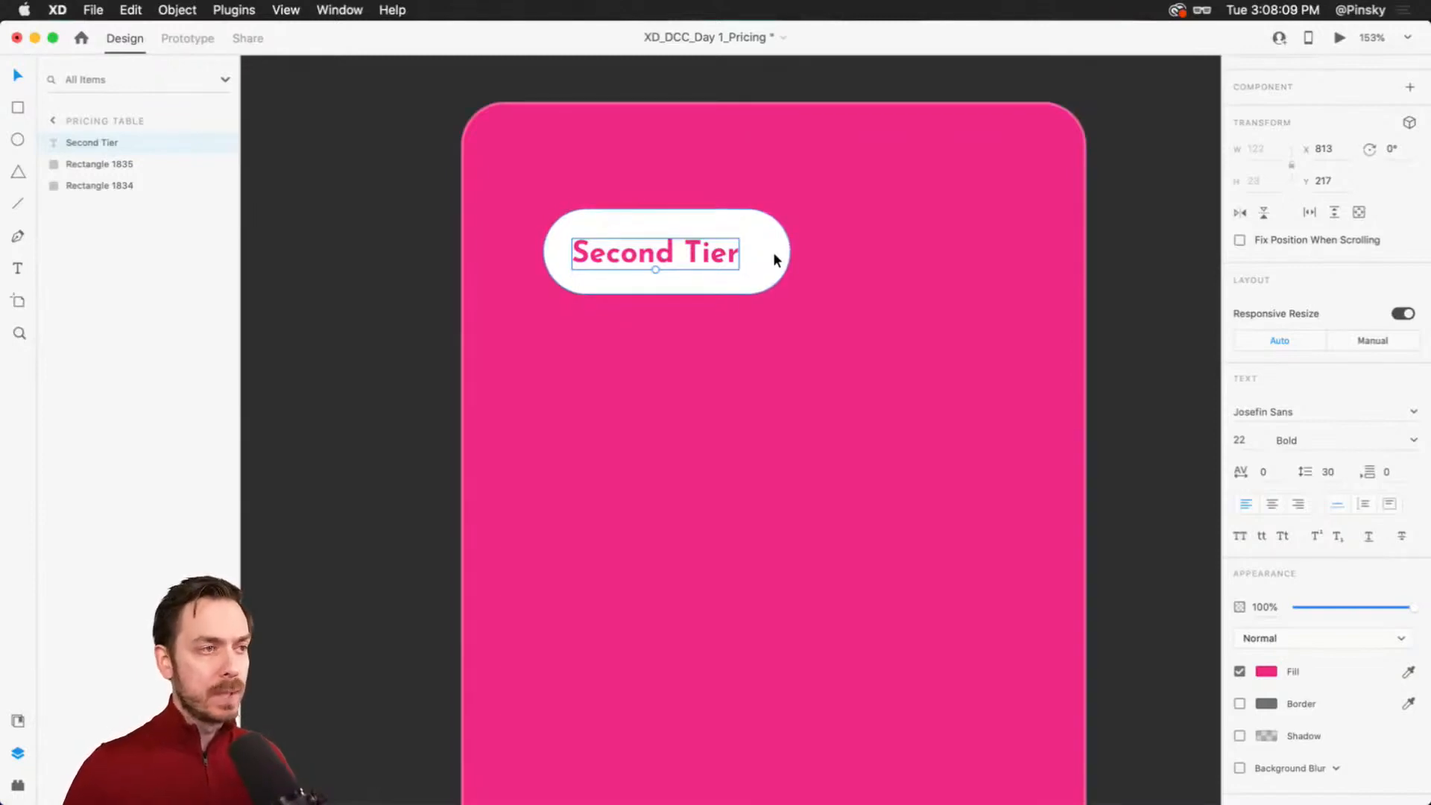
pyautogui.scroll(1, 671, 232)
pyautogui.scroll(3, 671, 235)
pyautogui.moveTo(669, 262); pyautogui.dragTo(684, 257)
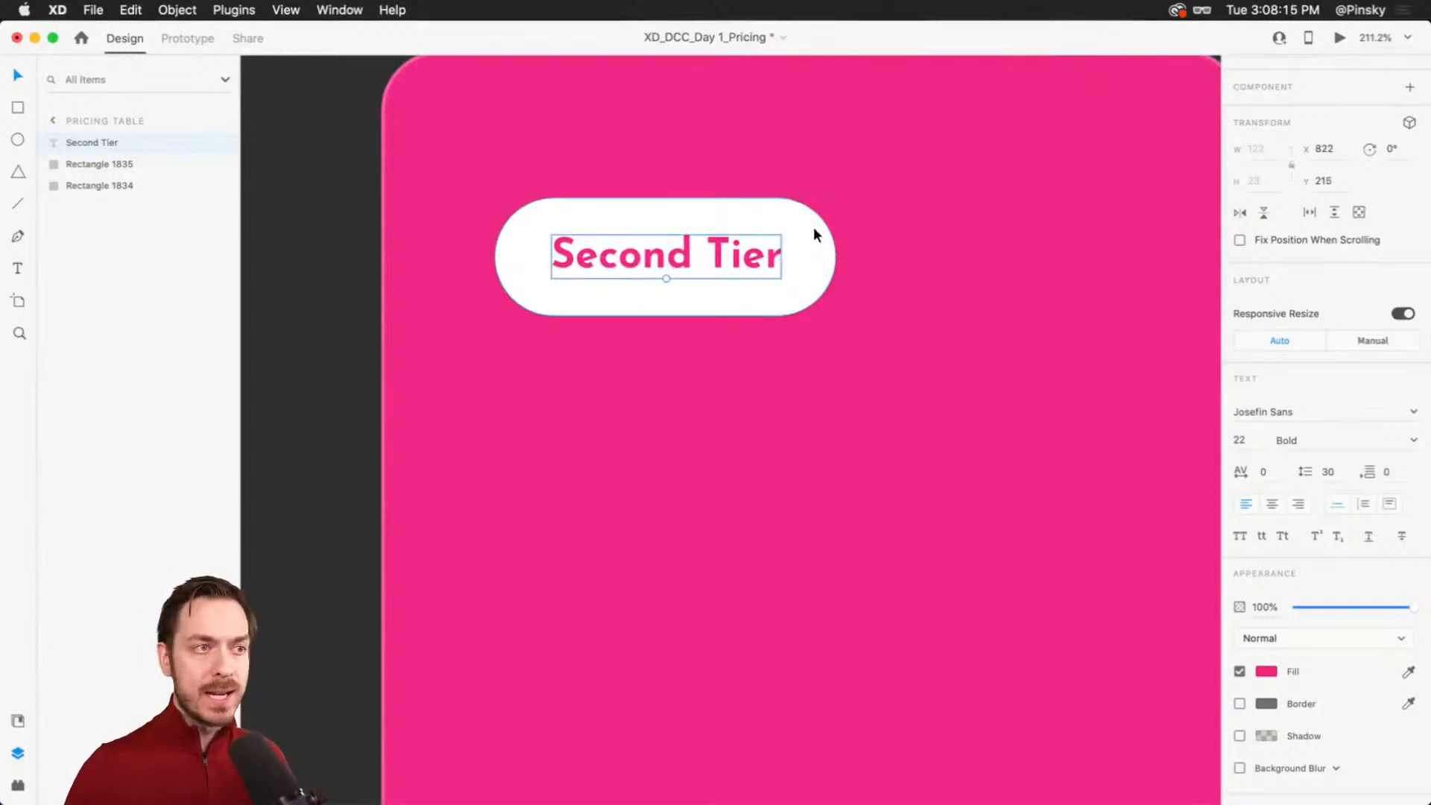
# Step: Group the "Second Tier" label with the white pill and rename the group Tier
pyautogui.keyDown('shift'); pyautogui.click(814, 233); pyautogui.keyUp('shift')
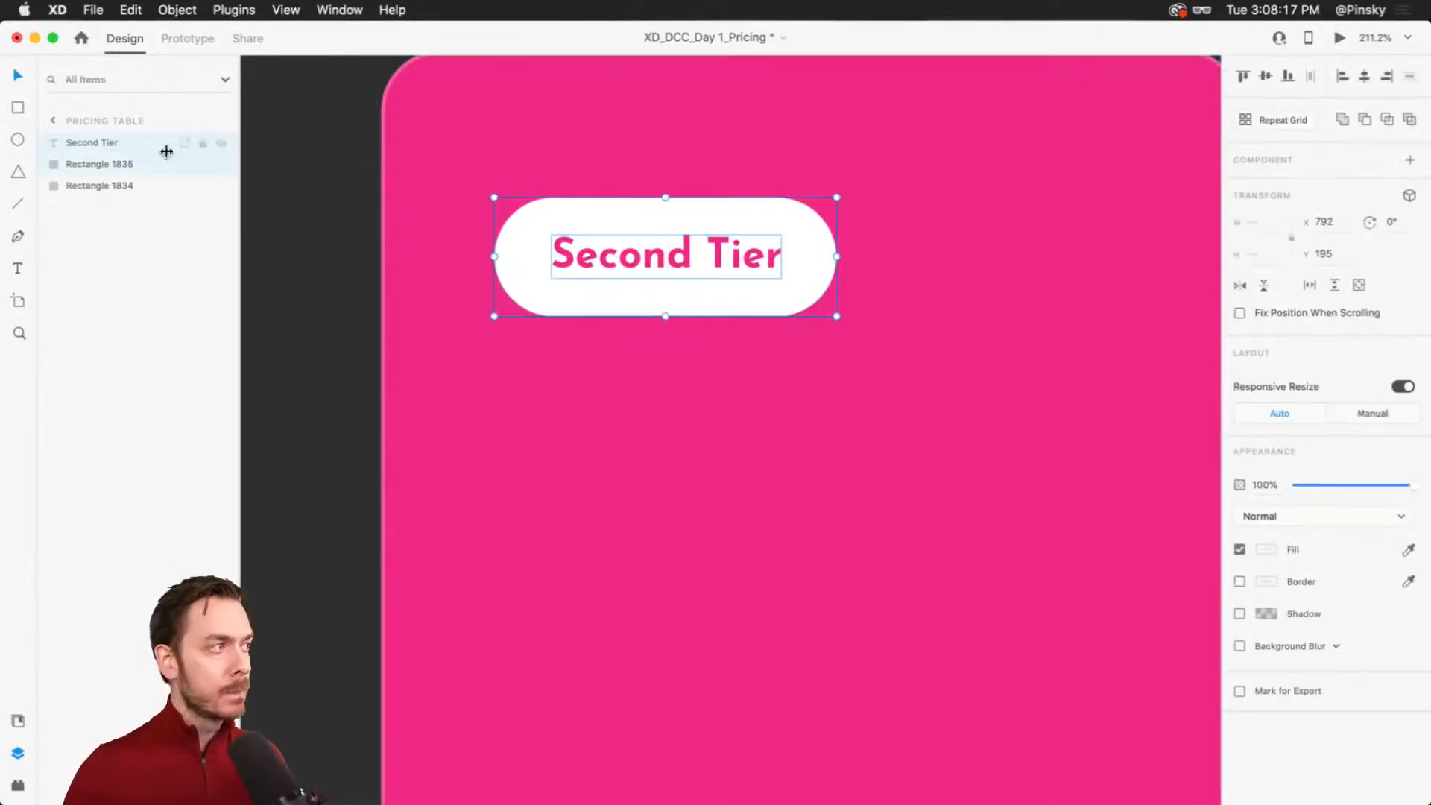
pyautogui.press('super+g')
pyautogui.doubleClick(86, 145)
pyautogui.write('Tier')
pyautogui.press('Return')
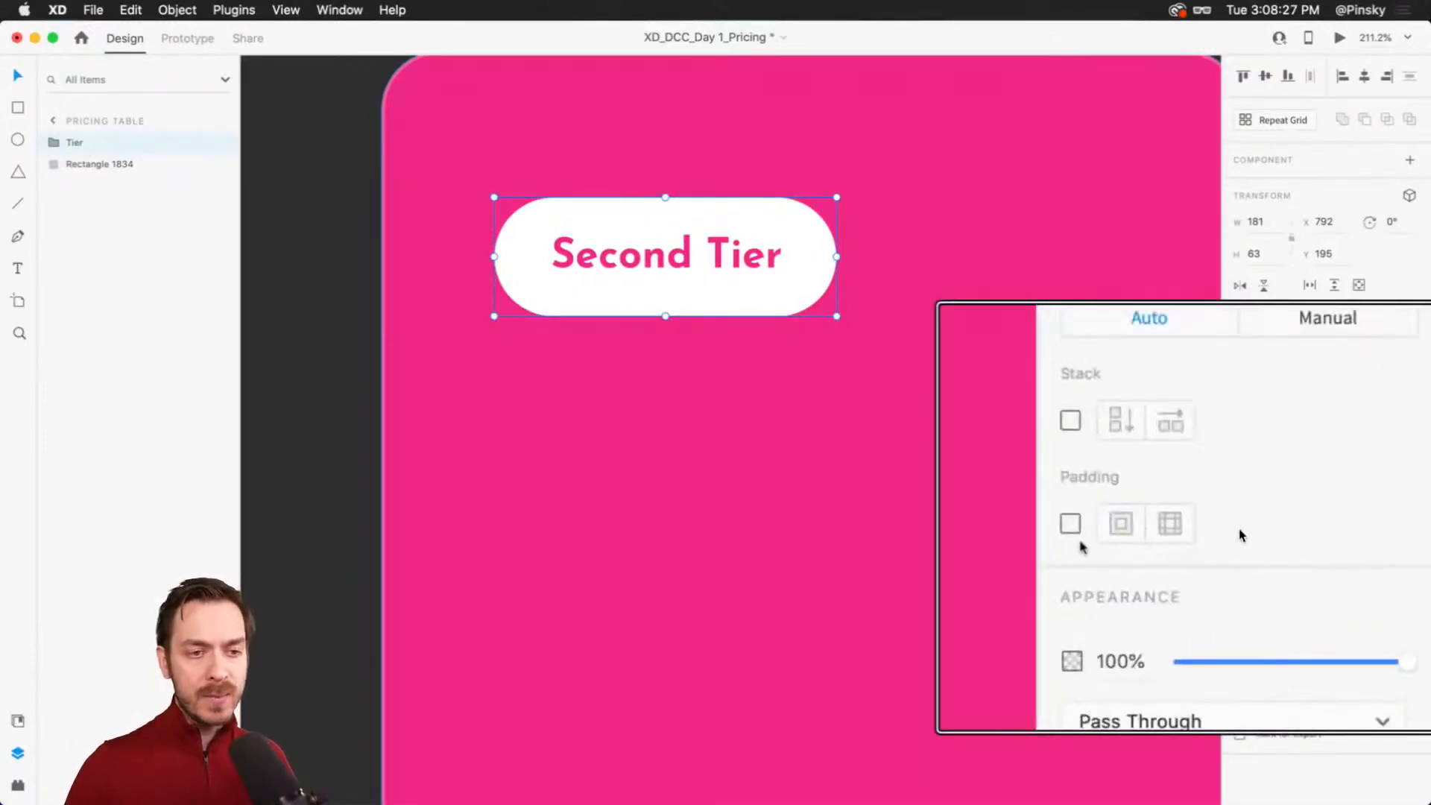
# Step: Enable padding on the Tier group and set both its right and left padding to 32
pyautogui.click(1239, 522)
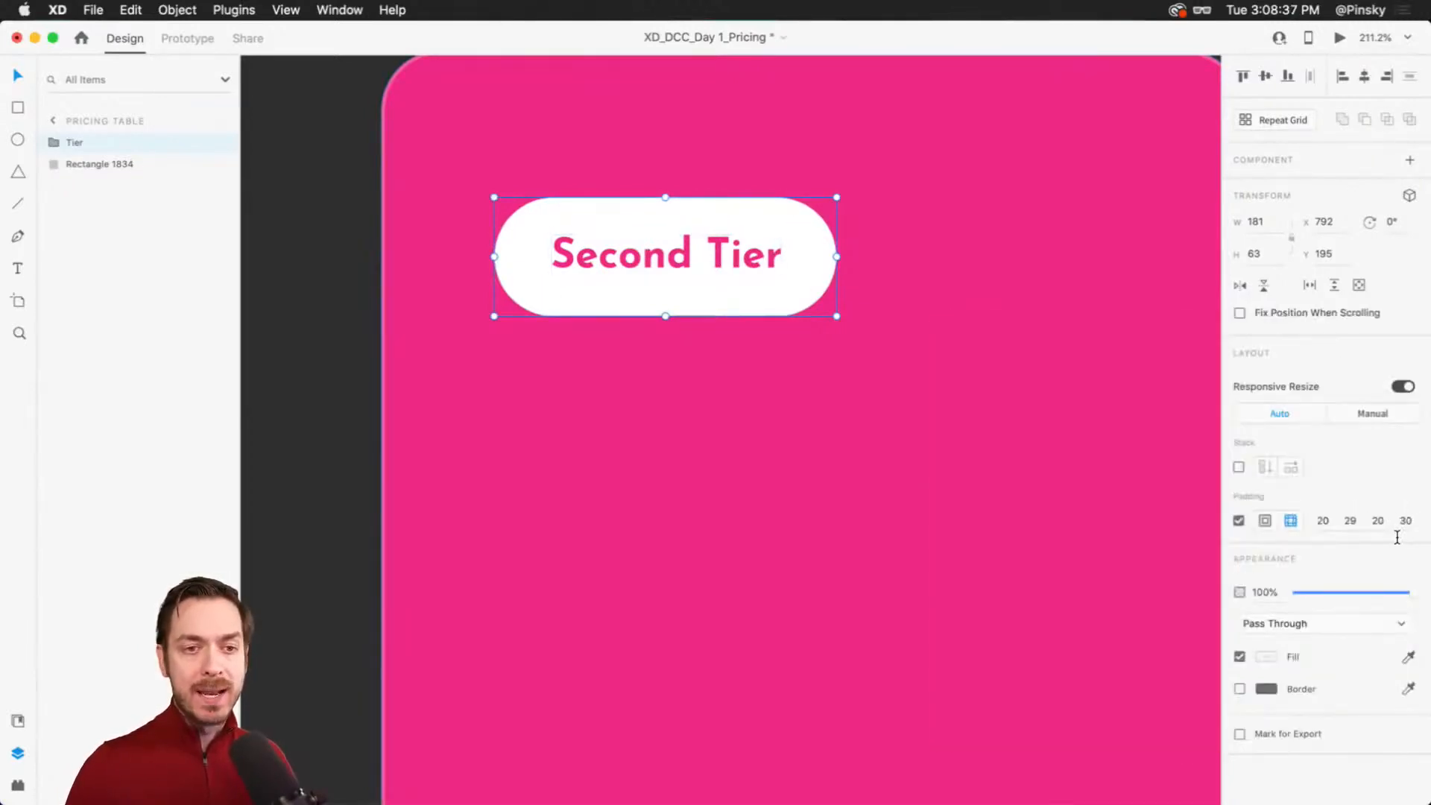
pyautogui.click(1351, 529)
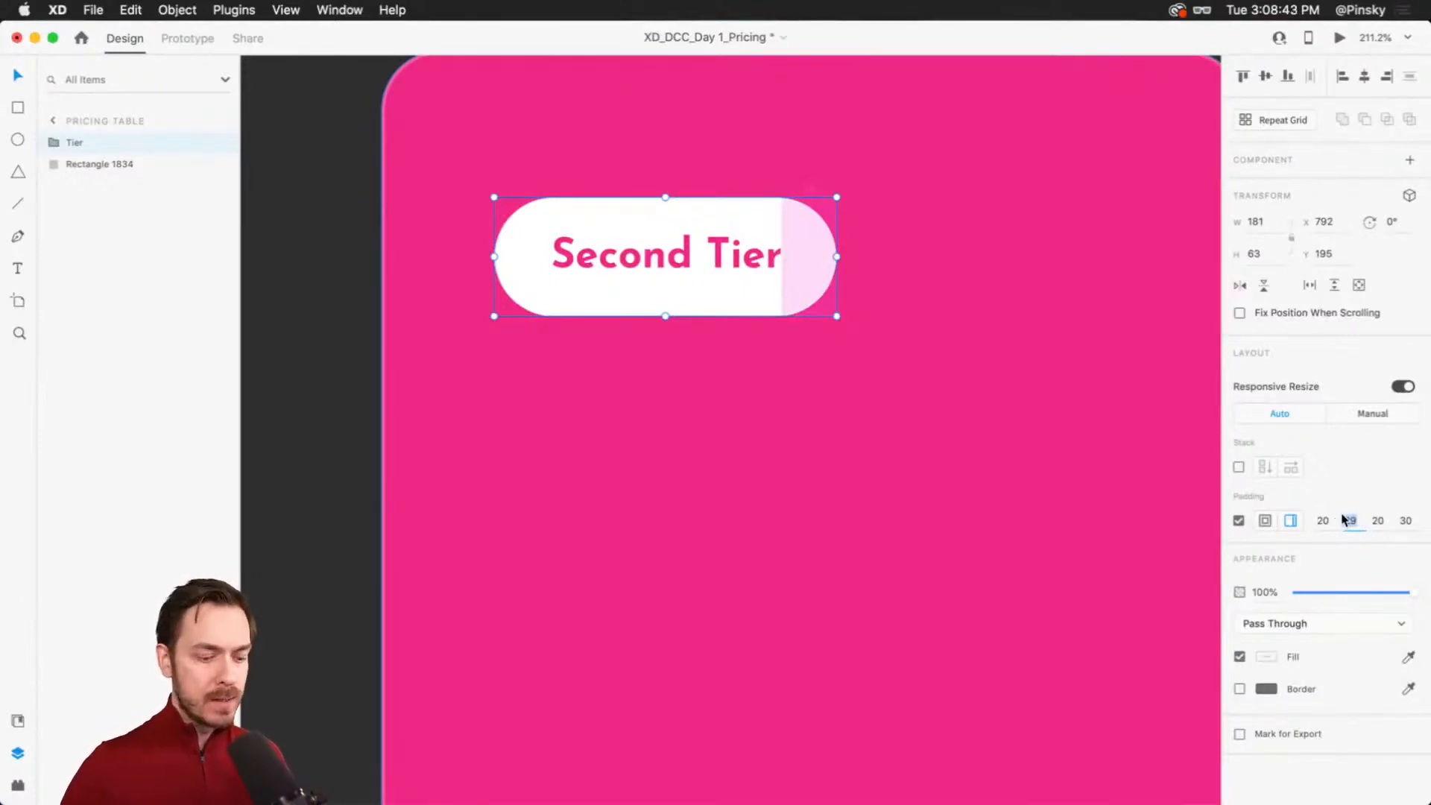
pyautogui.write('32')
pyautogui.press('Tab')
pyautogui.press('Tab')
pyautogui.write('32')
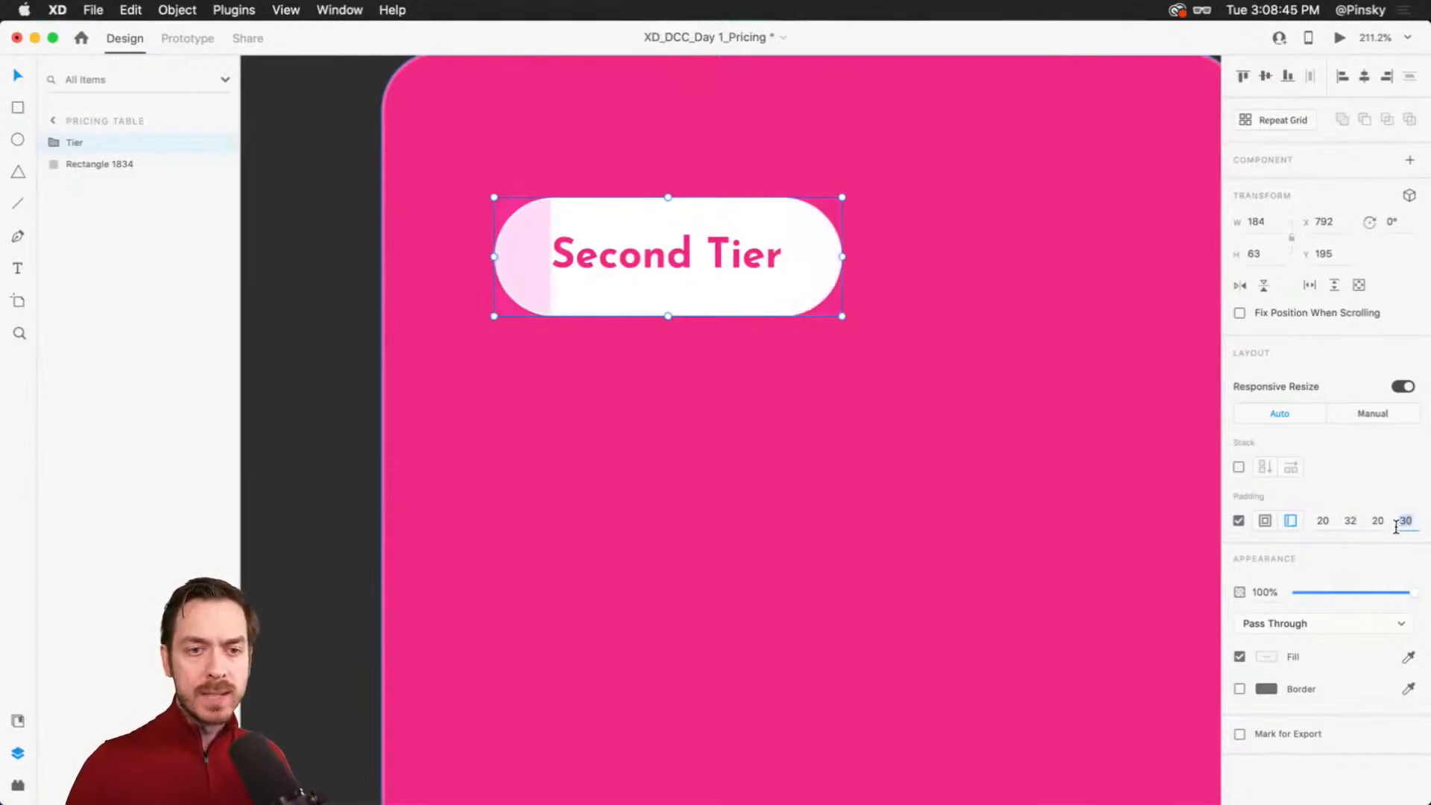
pyautogui.press('Tab')
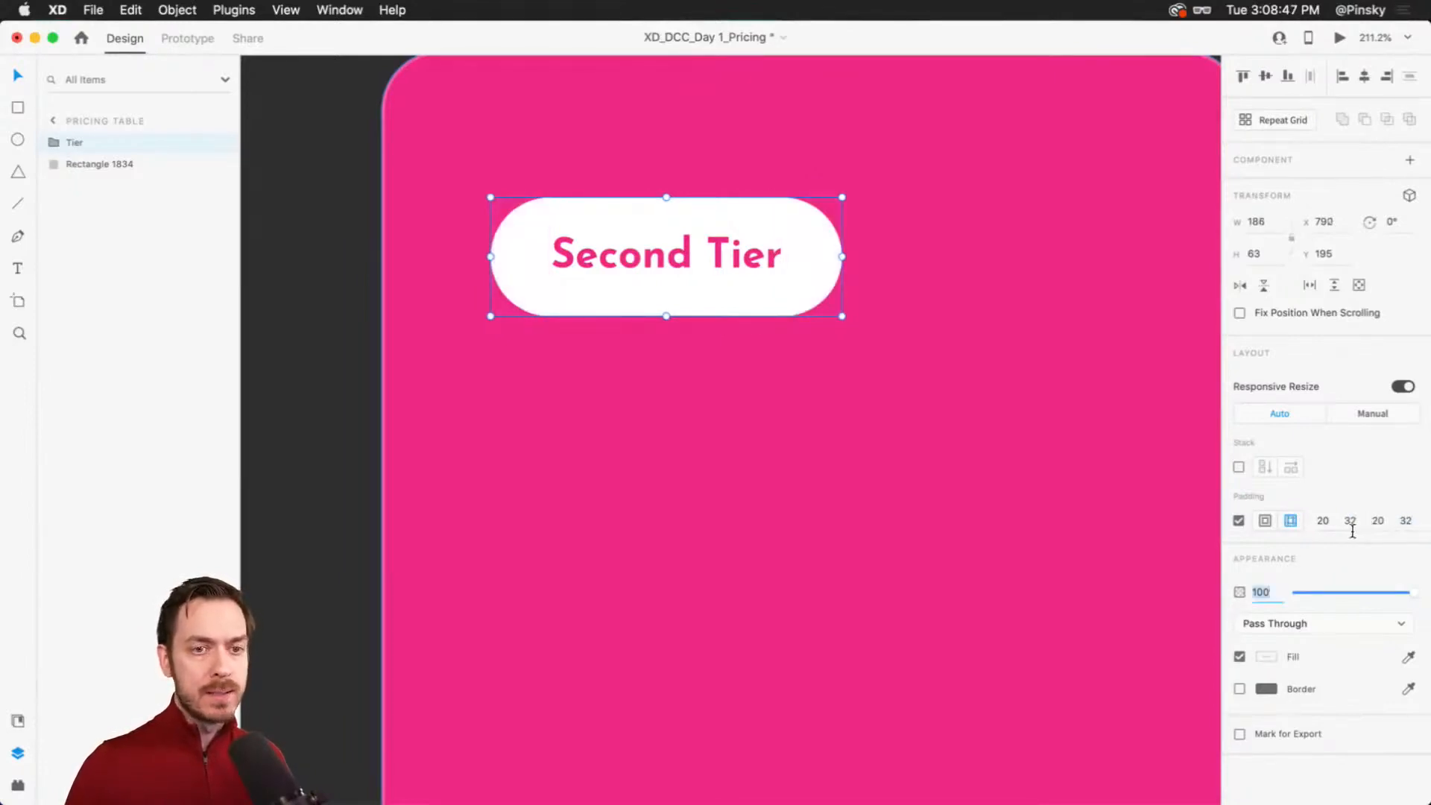
# Step: Reduce the Tier group's bottom padding to 17
pyautogui.click(1387, 531)
pyautogui.press('Down')
pyautogui.press('Down')
pyautogui.press('Down')
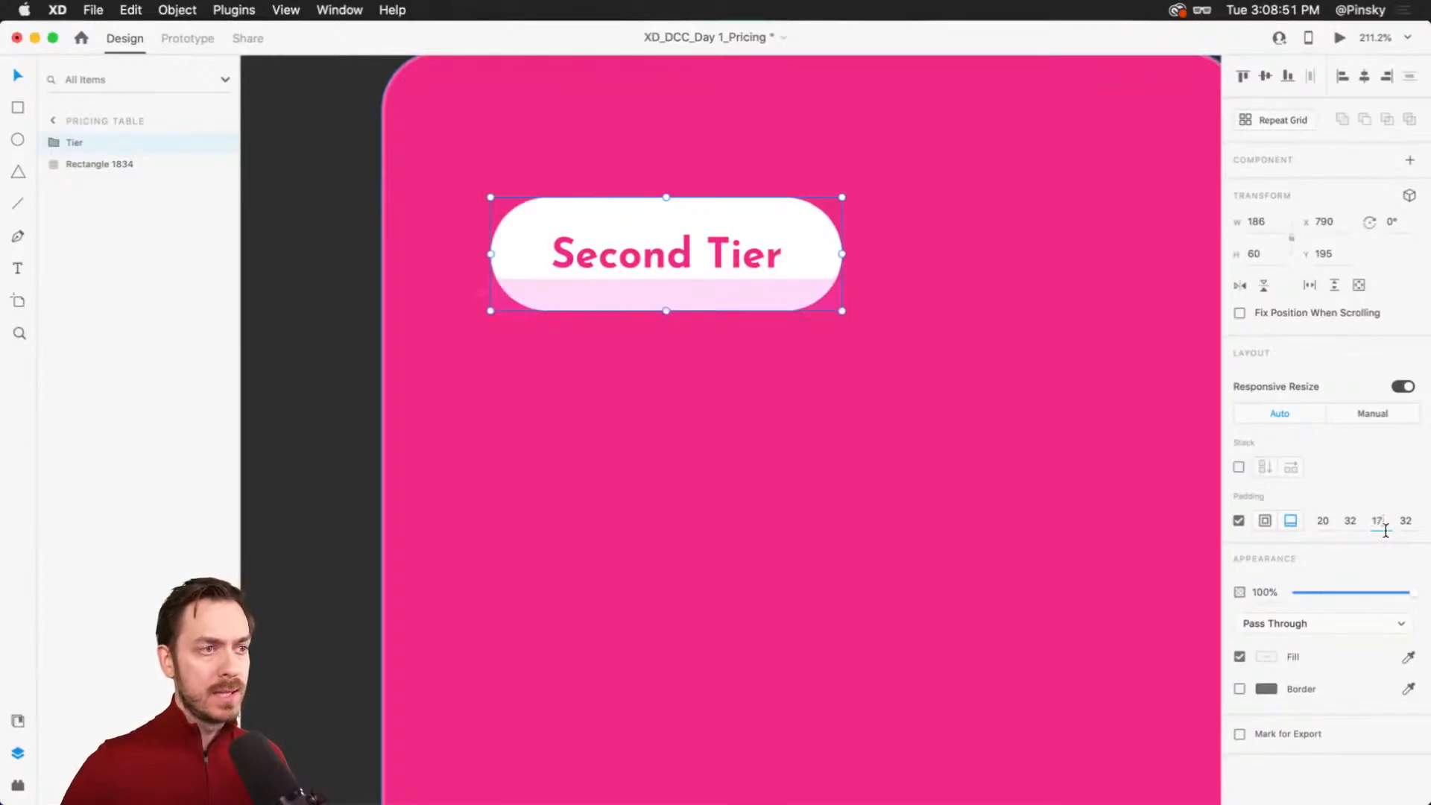
pyautogui.click(883, 441)
pyautogui.click(655, 228)
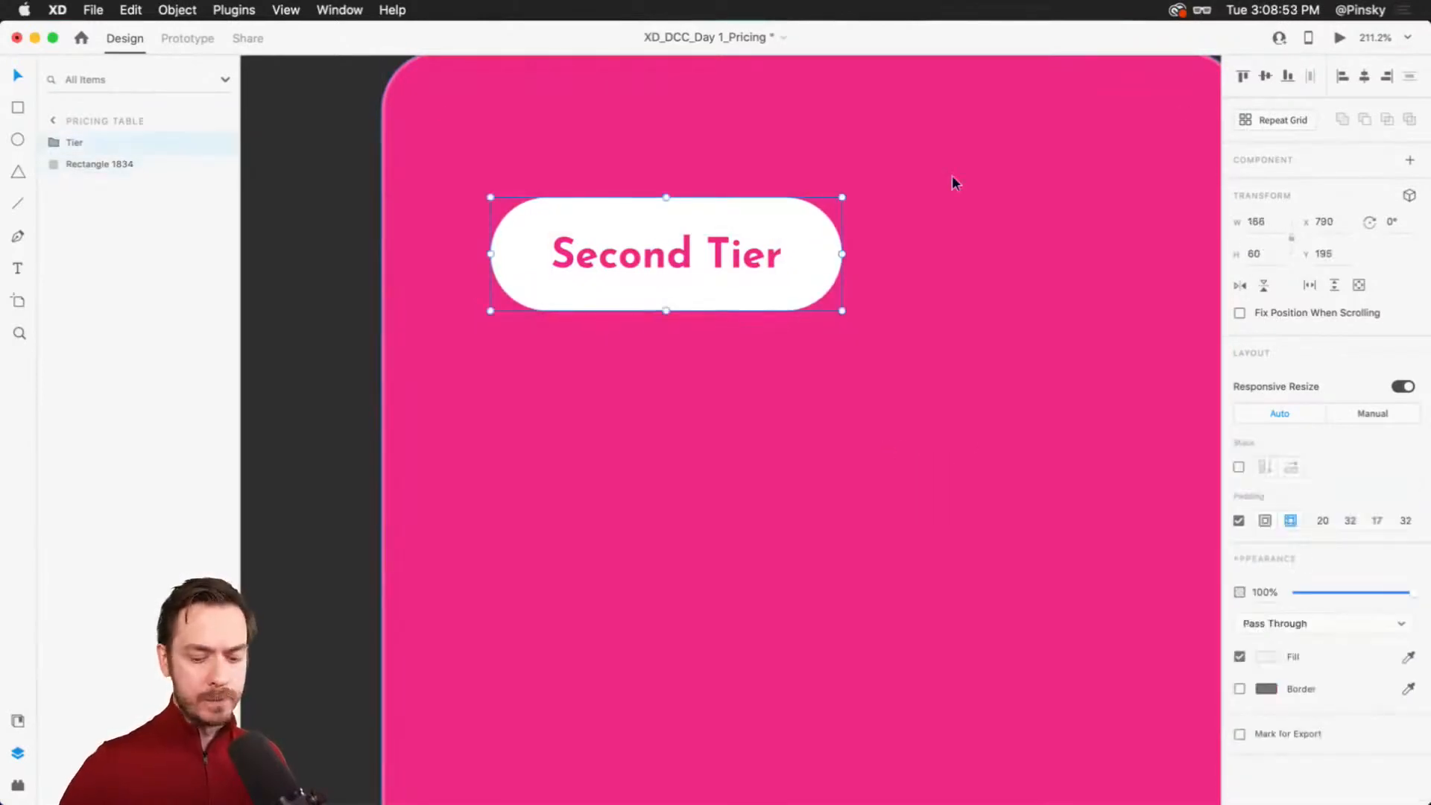
# Step: Check the tier badge in a preview and reduce the Tier group's bottom padding to 16
pyautogui.press('super+Return')
pyautogui.press('super+w')
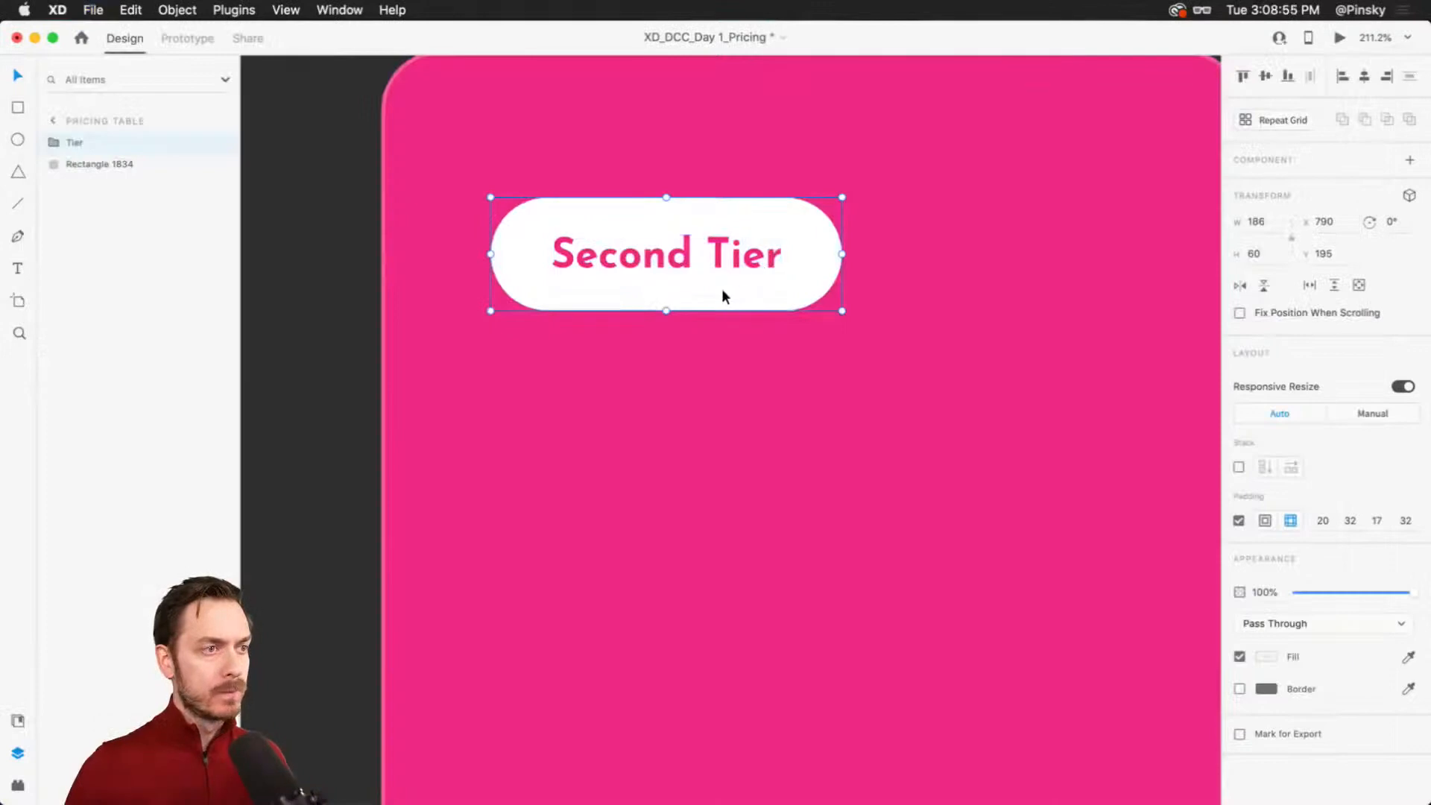
pyautogui.moveTo(696, 297); pyautogui.dragTo(700, 297)
pyautogui.click(897, 345)
pyautogui.click(734, 270)
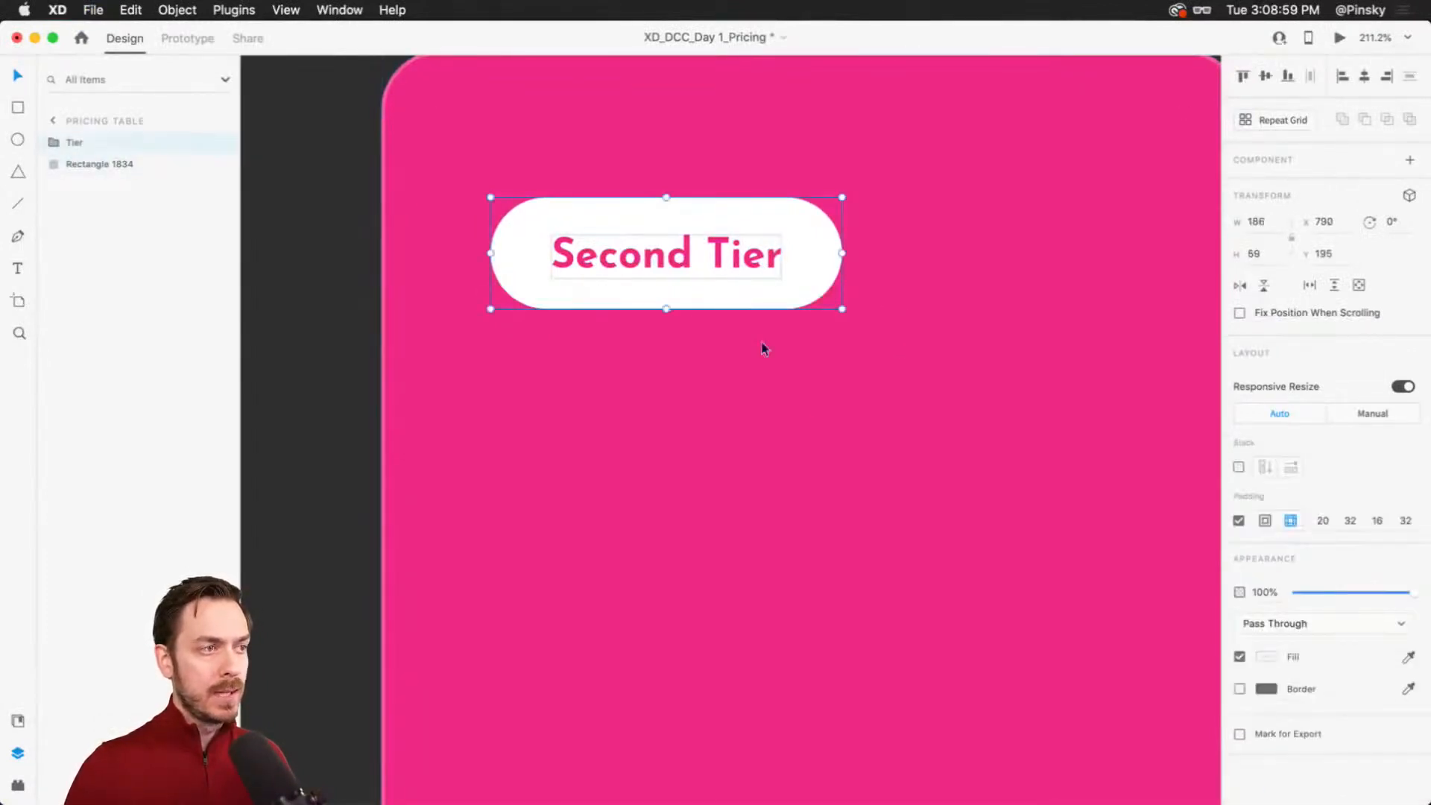
# Step: Try replacing "Second" with "Third" in the tier badge label to test the padding, and undo the change
pyautogui.doubleClick(663, 257)
pyautogui.doubleClick(662, 253)
pyautogui.doubleClick(621, 262)
pyautogui.write('Third')
pyautogui.press('Escape')
pyautogui.press('super+z')
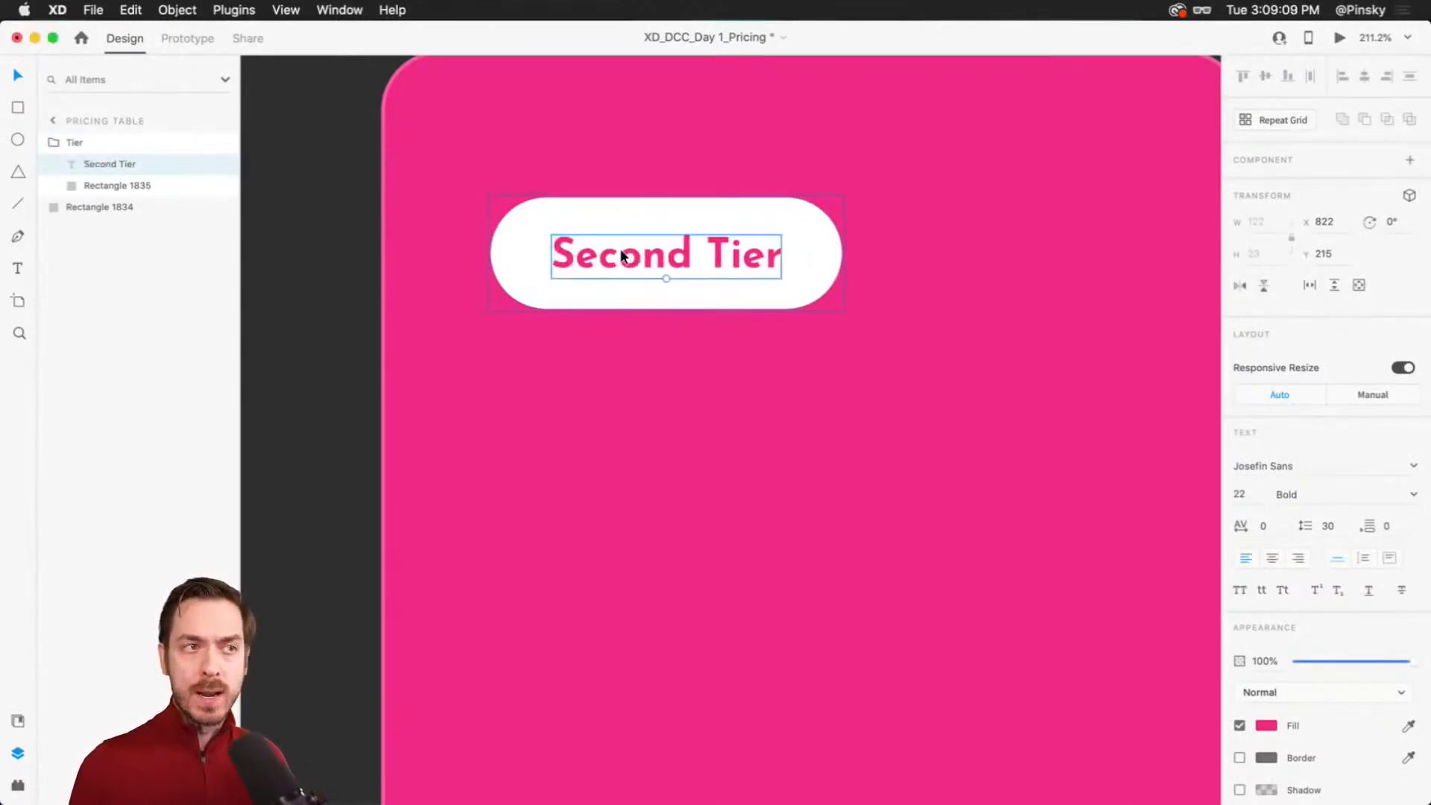
# Step: Draw a rectangle about 153 by 46 overlapping the badge's right end and place it behind the Tier group
pyautogui.click(749, 360)
pyautogui.hscroll(2, 885, 310)
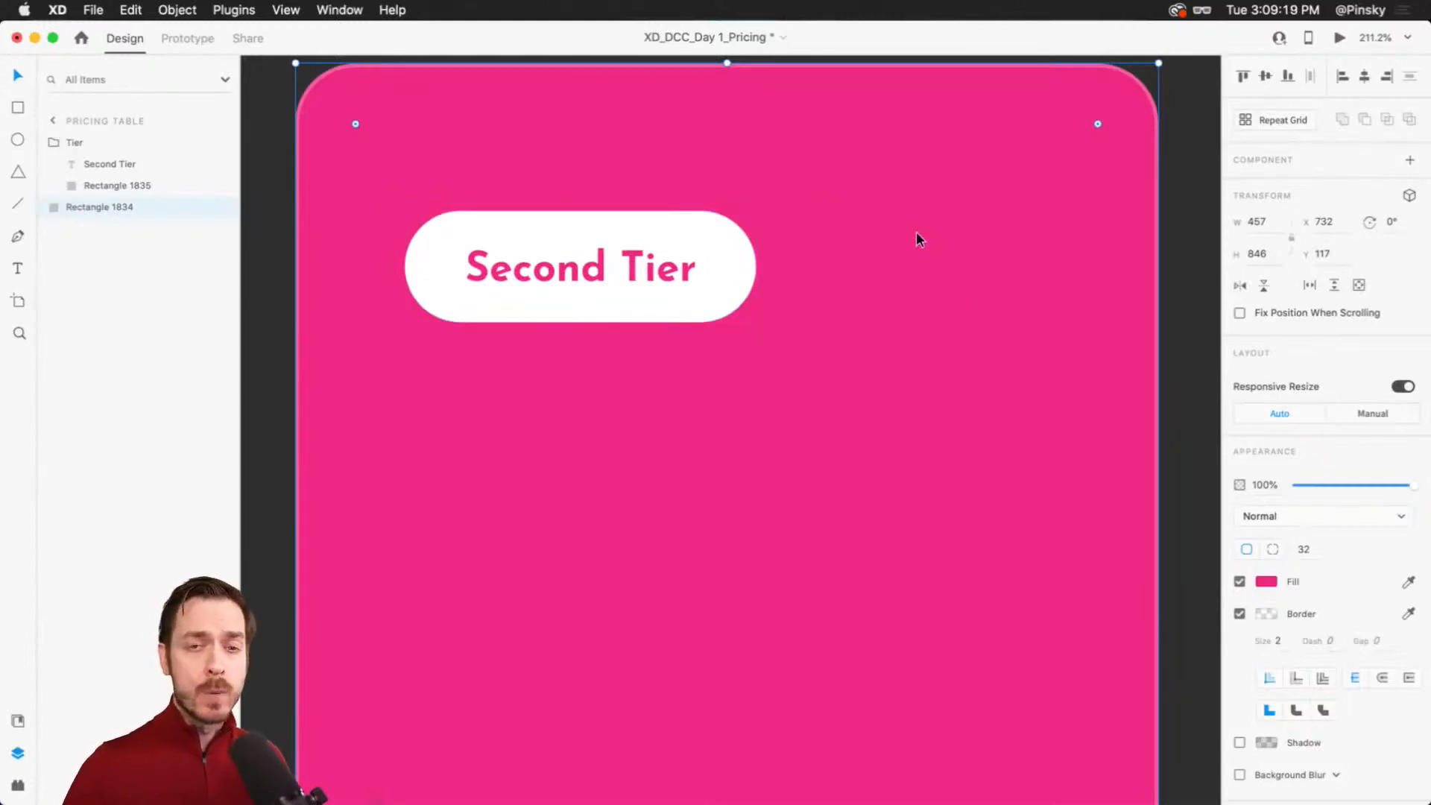
pyautogui.press('r')
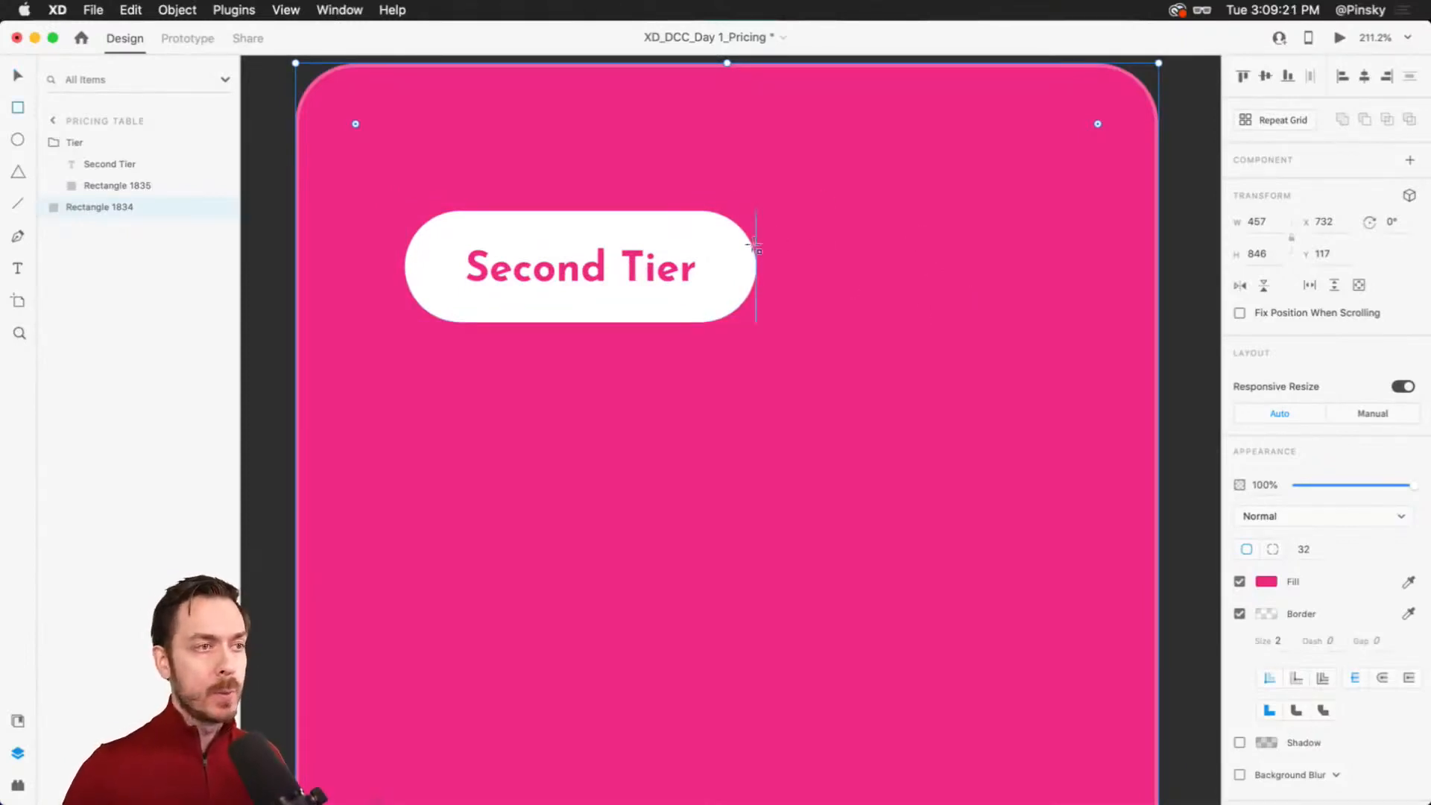
pyautogui.moveTo(722, 227); pyautogui.dragTo(1010, 316)
pyautogui.press('v')
pyautogui.moveTo(861, 250); pyautogui.dragTo(836, 246)
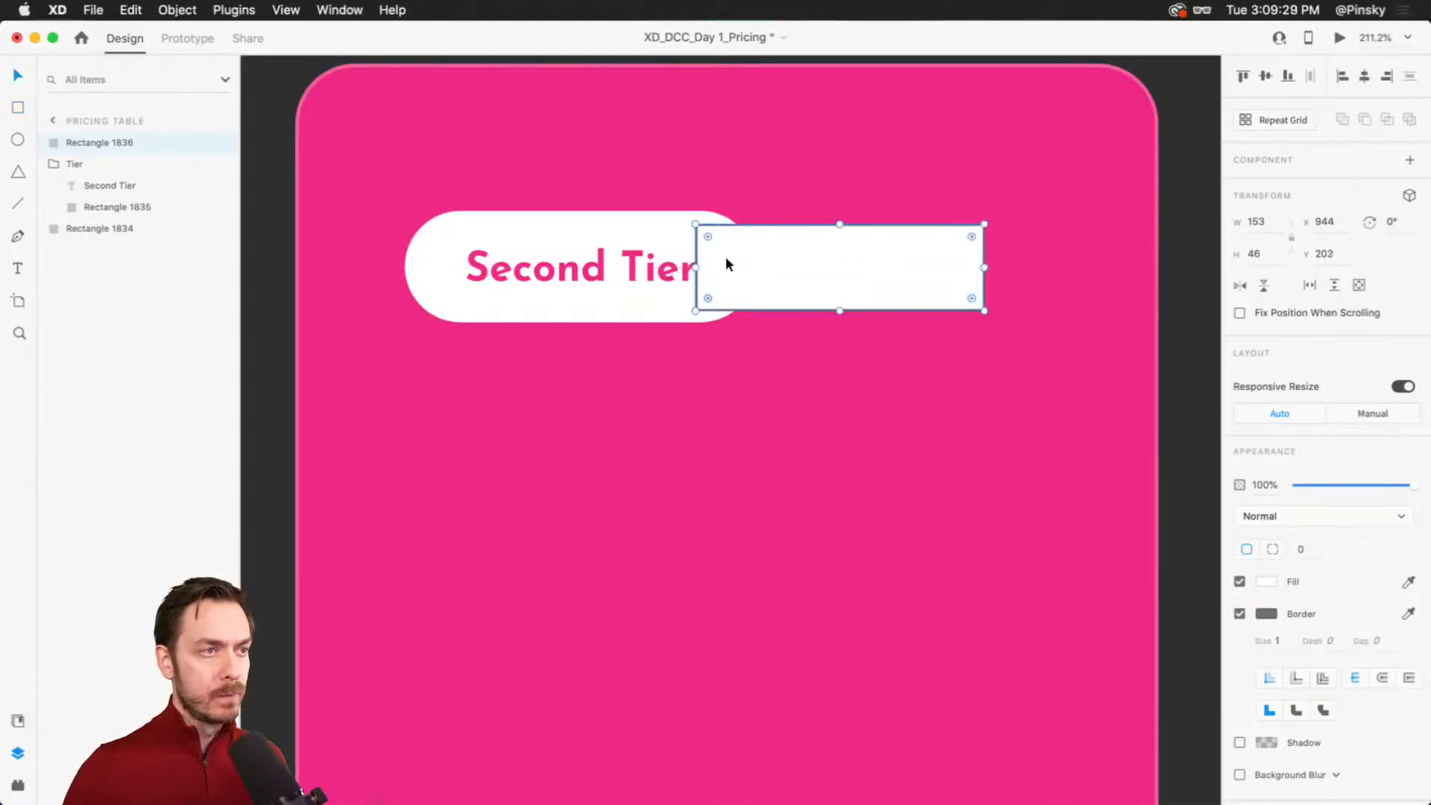
pyautogui.moveTo(118, 141); pyautogui.dragTo(64, 222)
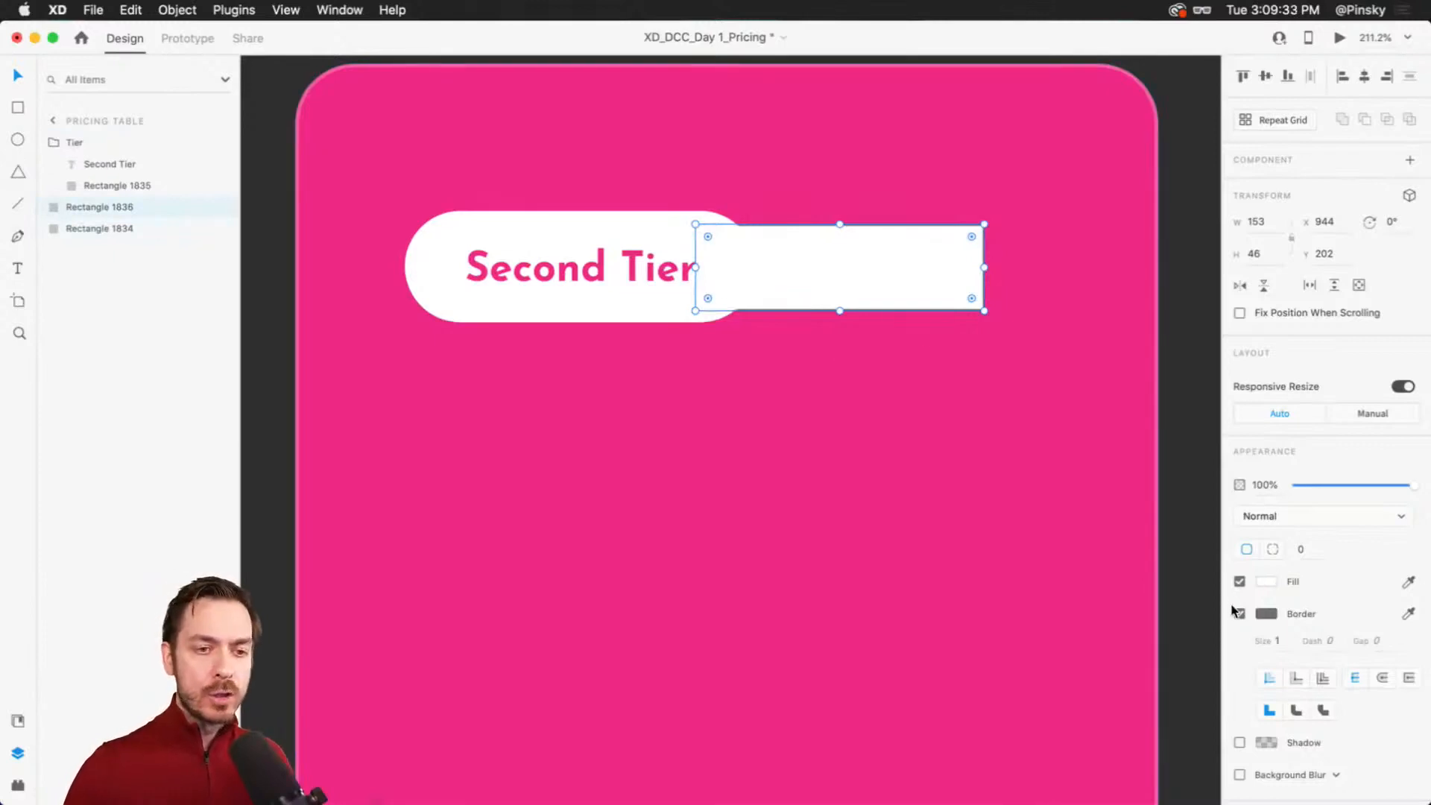
# Step: Round the new rectangle's corners to a radius of 23 and fill it with black #000000
pyautogui.moveTo(968, 232); pyautogui.dragTo(898, 257)
pyautogui.click(1264, 582)
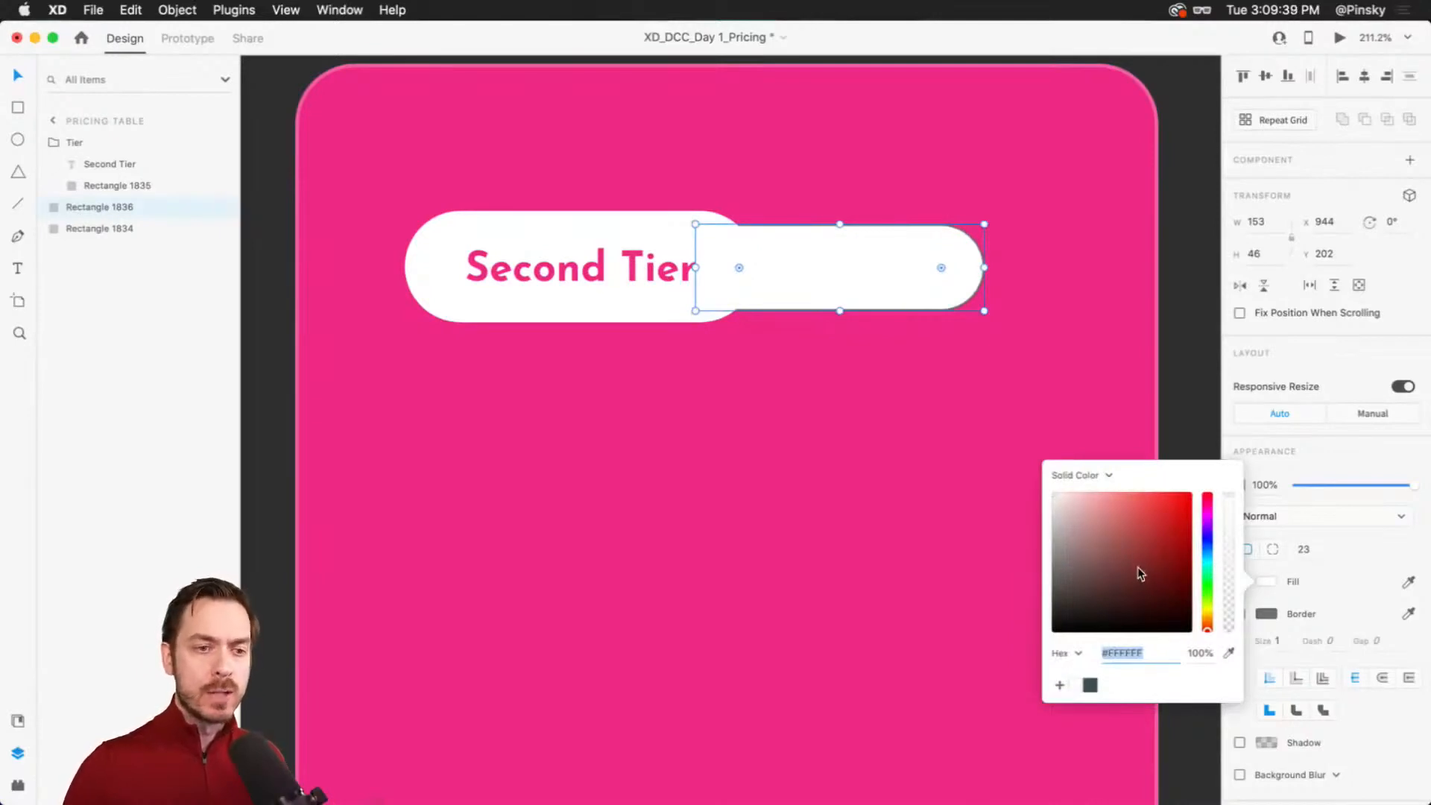
pyautogui.moveTo(1130, 569); pyautogui.dragTo(1047, 656)
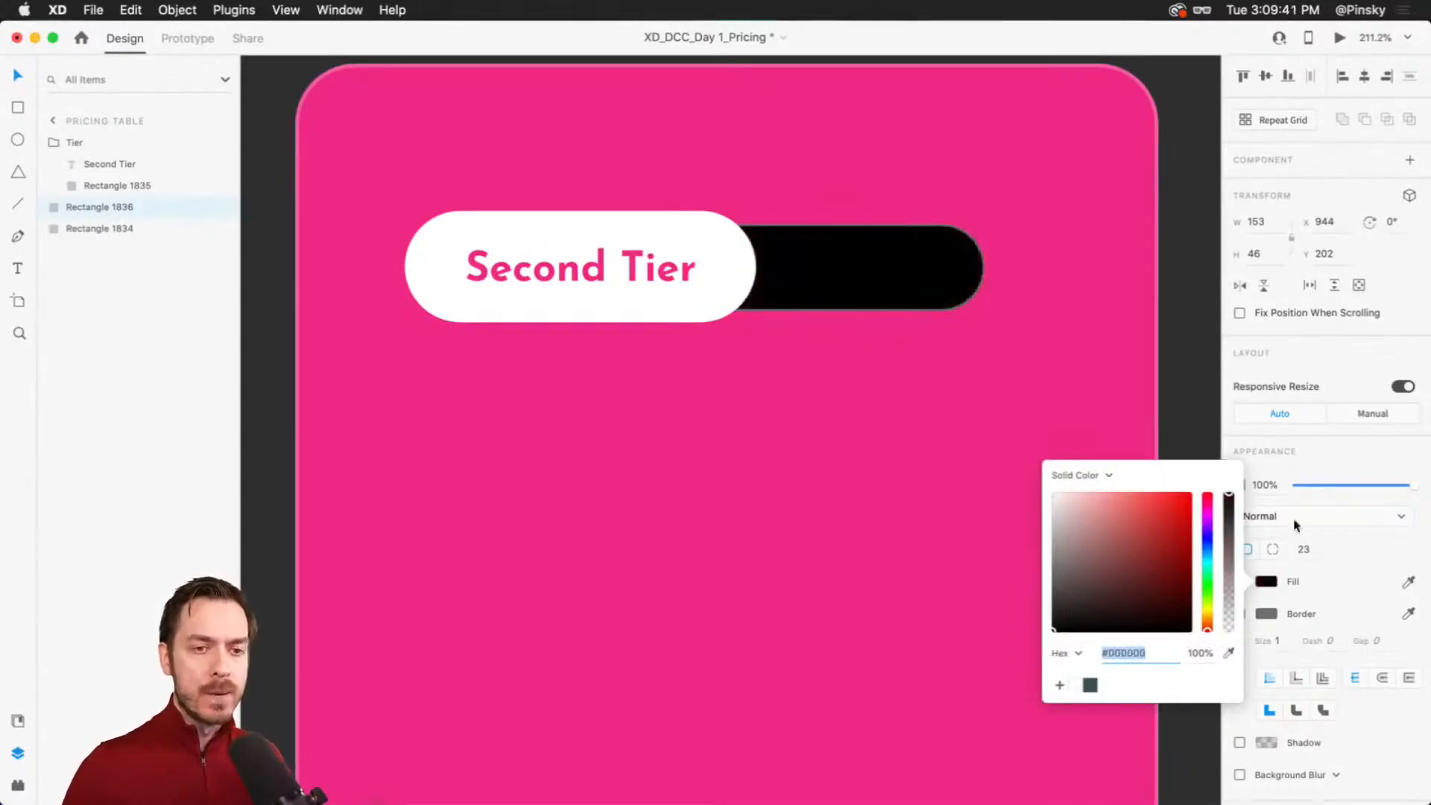
pyautogui.click(1336, 570)
# Step: Remove the border of the black pill and reduce its fill opacity to 20%
pyautogui.click(1241, 613)
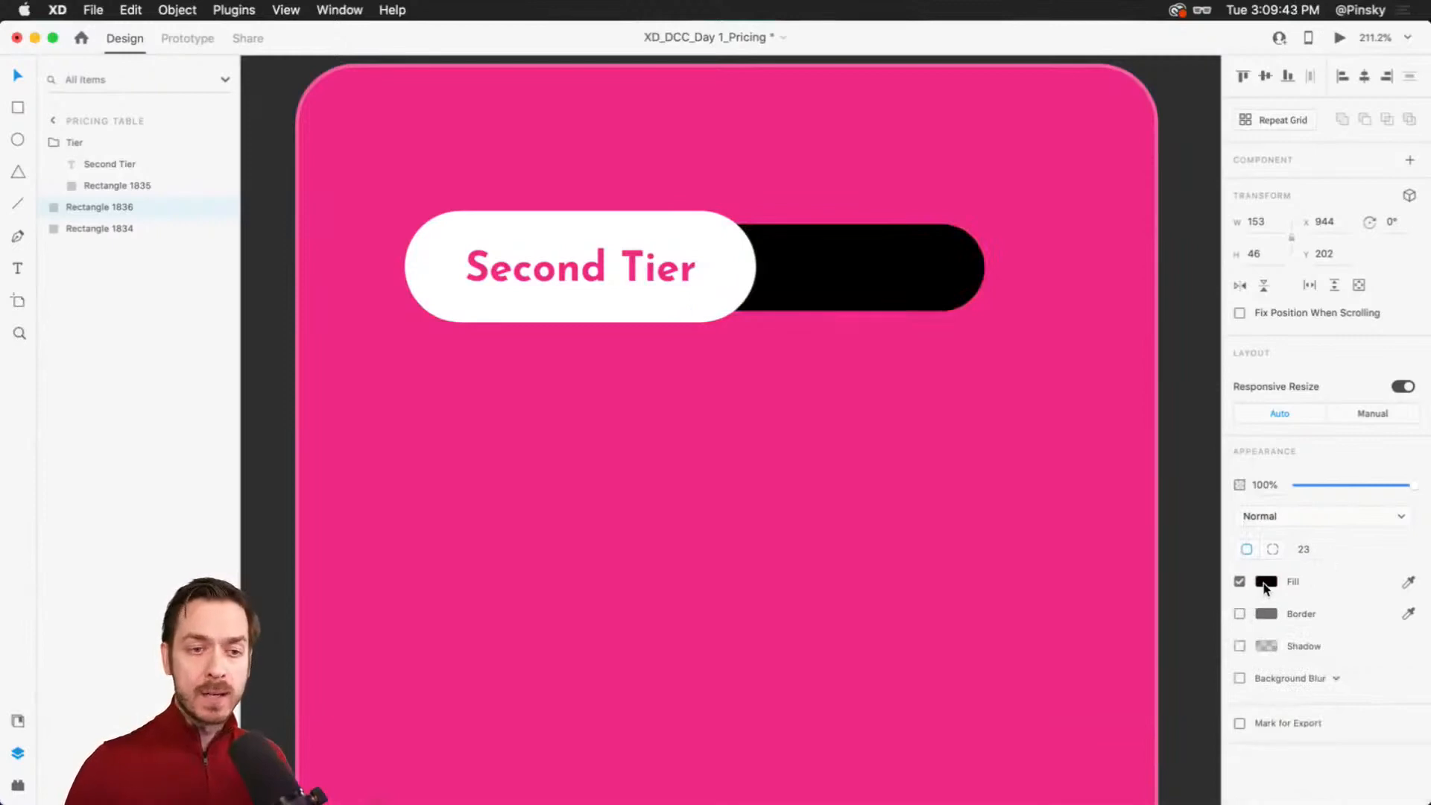
pyautogui.click(1265, 582)
pyautogui.moveTo(1228, 494); pyautogui.dragTo(1229, 607)
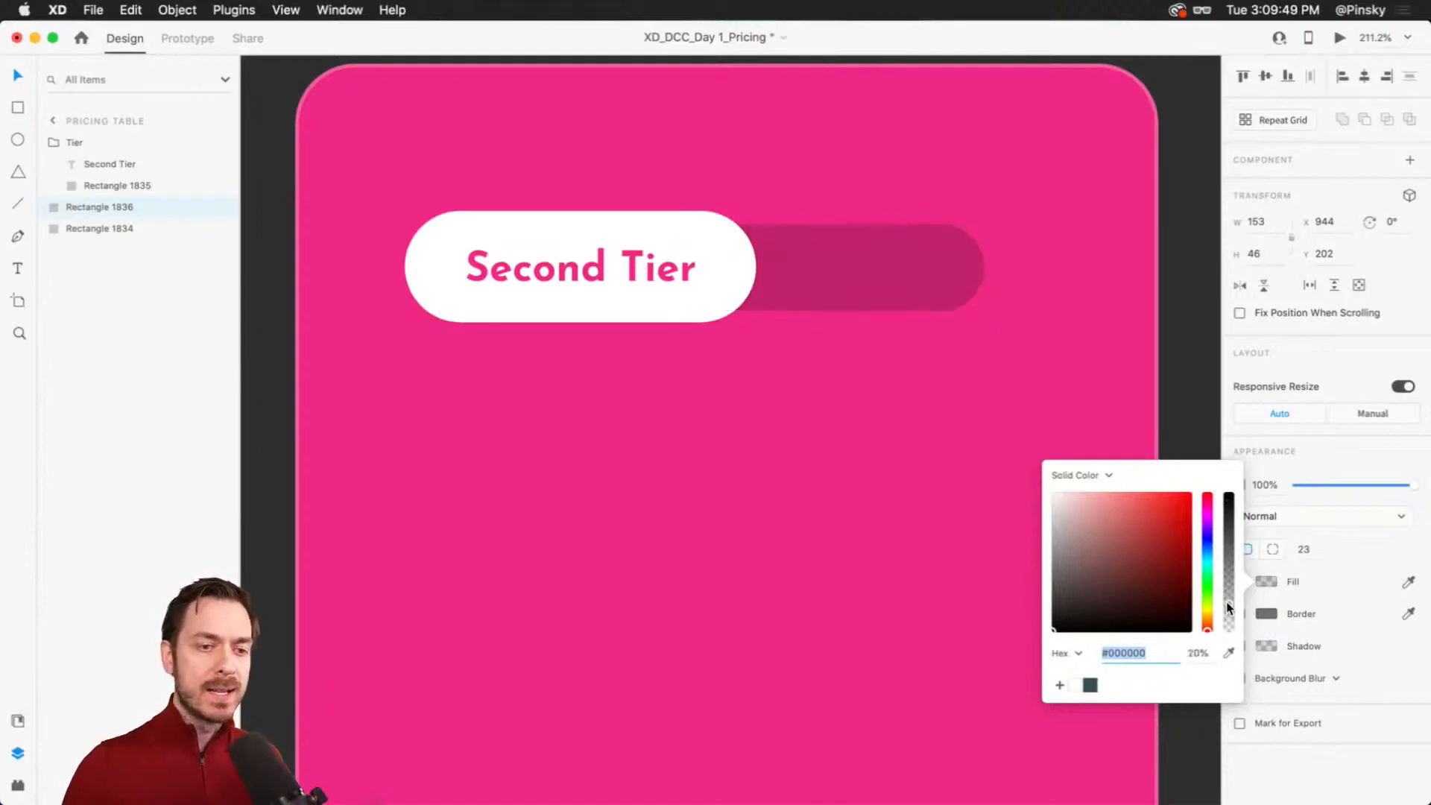
# Step: Add the text "Most Popular!" on the translucent pill beside the tier badge
pyautogui.click(847, 257)
pyautogui.press('t')
pyautogui.click(788, 281)
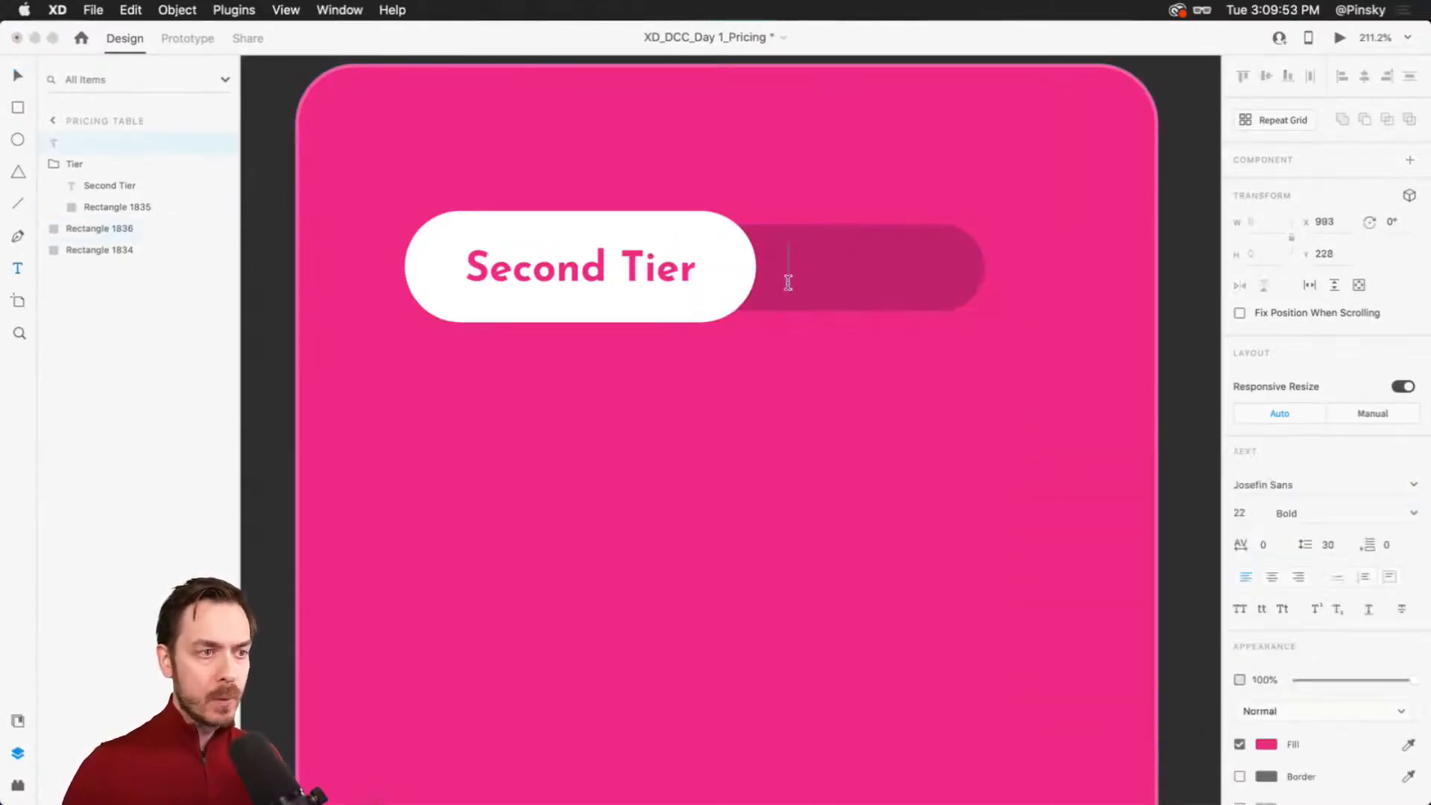
pyautogui.write('Most Pop')
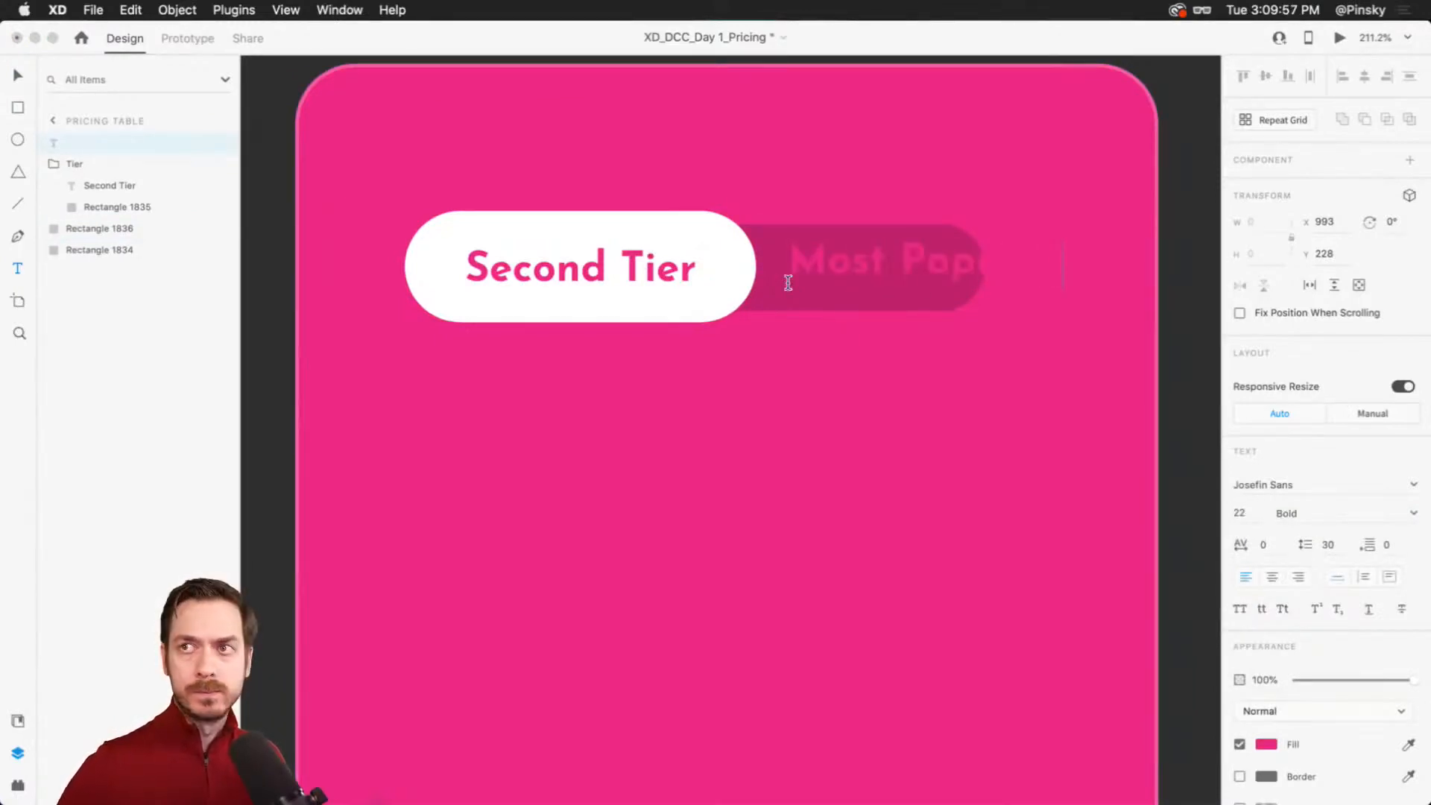
pyautogui.press('Escape')
pyautogui.moveTo(856, 263); pyautogui.dragTo(846, 267)
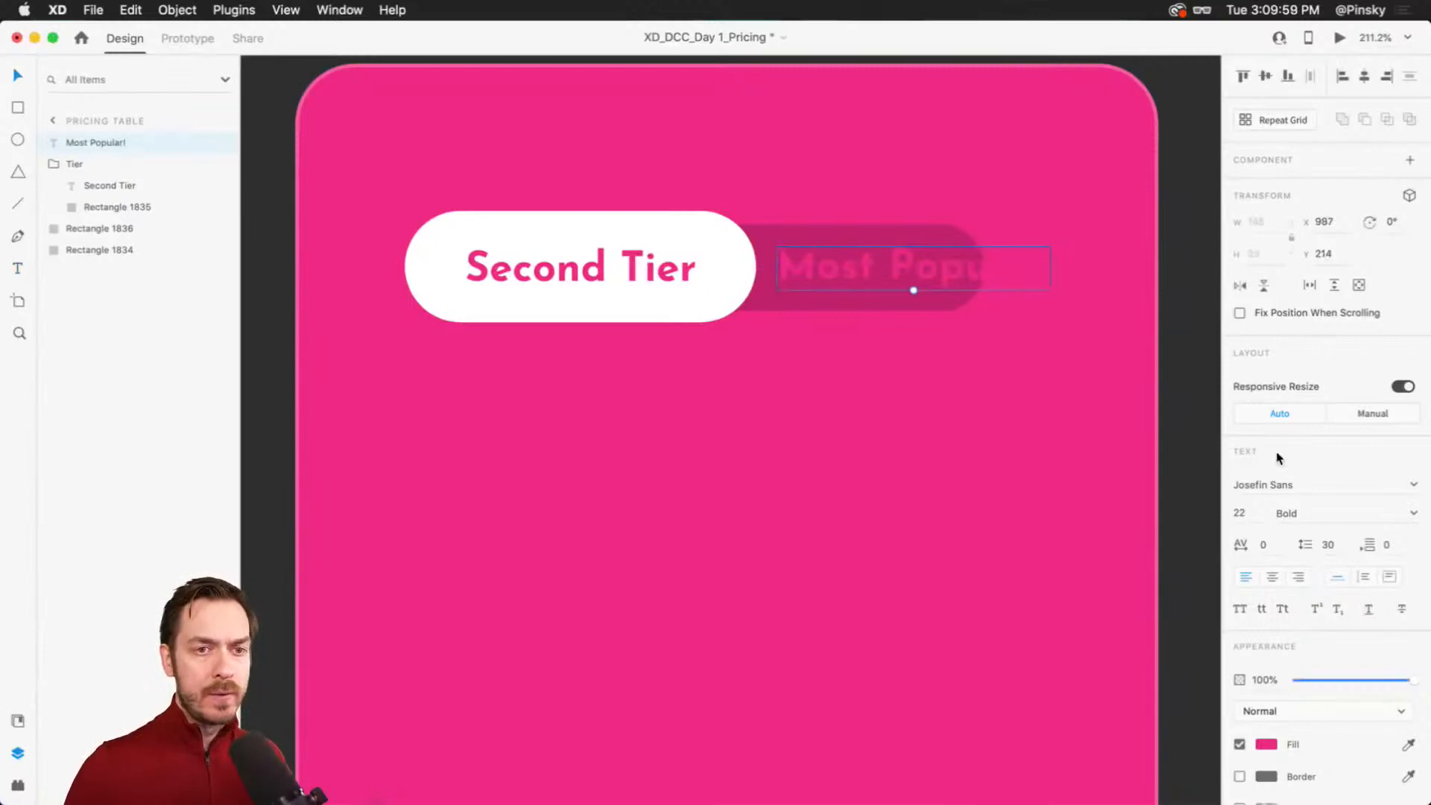
# Step: Set the "Most Popular!" text to font size 18 with a white fill
pyautogui.click(1246, 515)
pyautogui.press('Down')
pyautogui.press('Down')
pyautogui.press('Down')
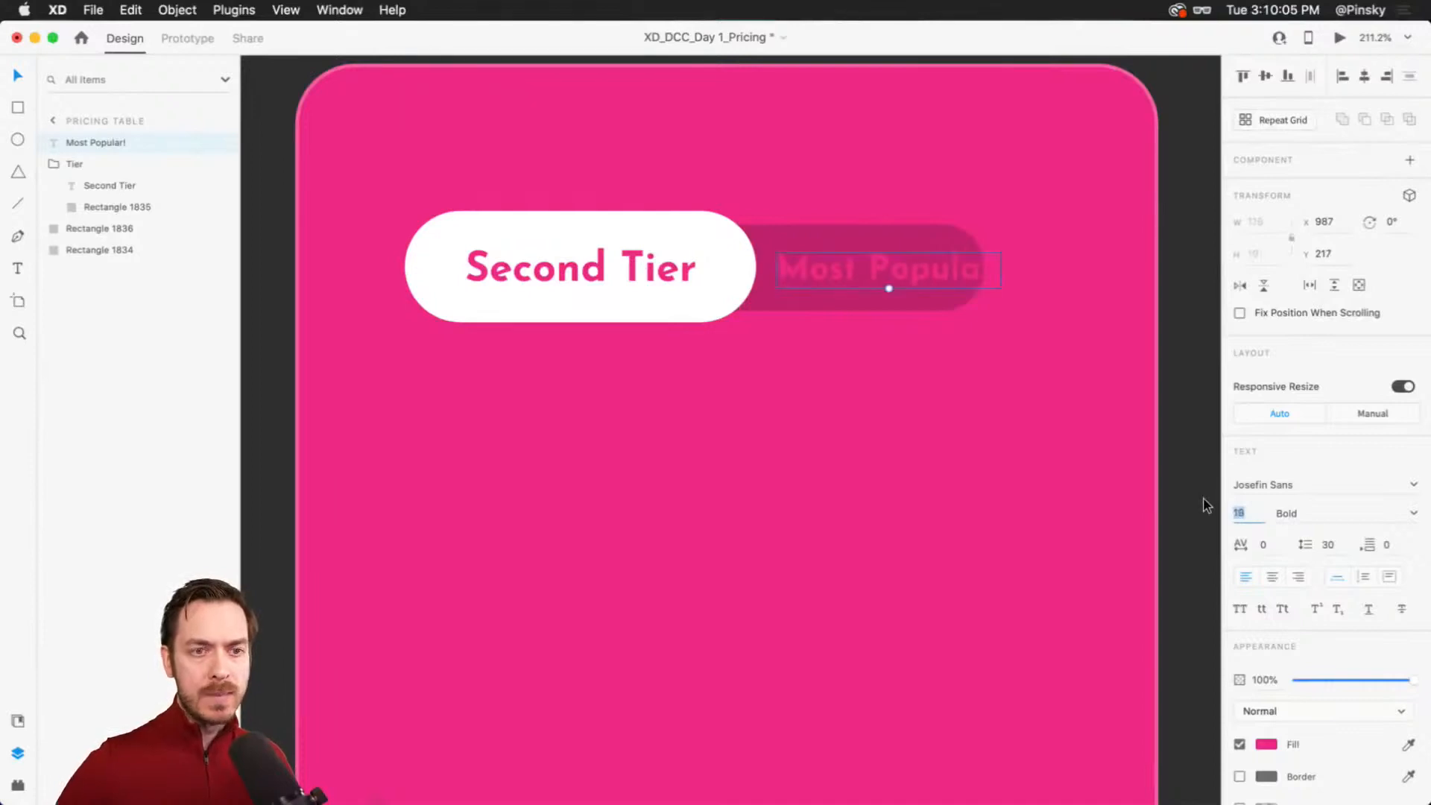
pyautogui.click(1264, 744)
pyautogui.moveTo(1108, 664); pyautogui.dragTo(920, 27)
pyautogui.click(919, 45)
# Step: Widen the translucent pill to the right so it encloses the whole "Most Popular!" text
pyautogui.click(915, 235)
pyautogui.moveTo(984, 268); pyautogui.dragTo(1036, 270)
pyautogui.click(949, 261)
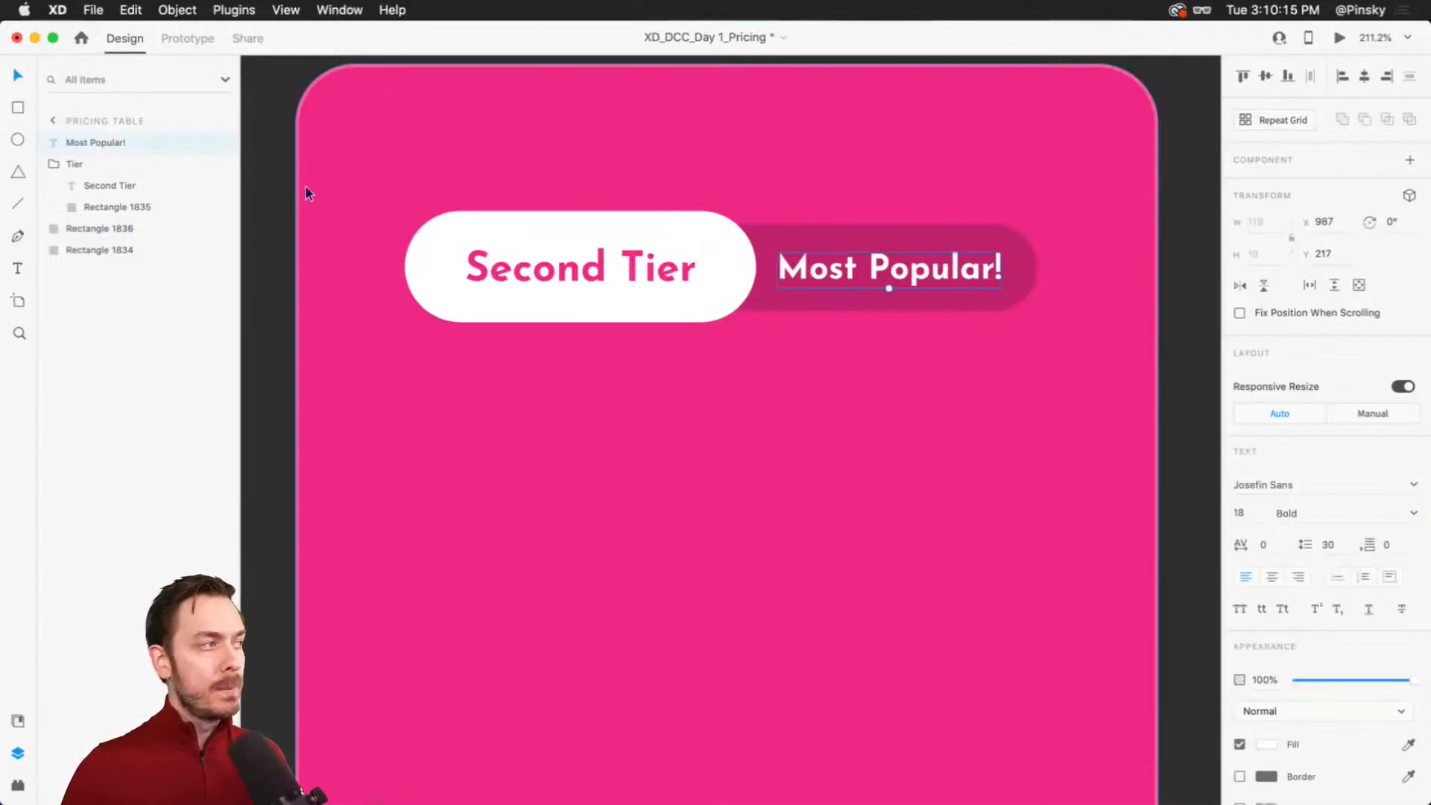
# Step: Group the "Most Popular!" text, the Tier group and the translucent pill, and name the group Tier Header
pyautogui.click(54, 166)
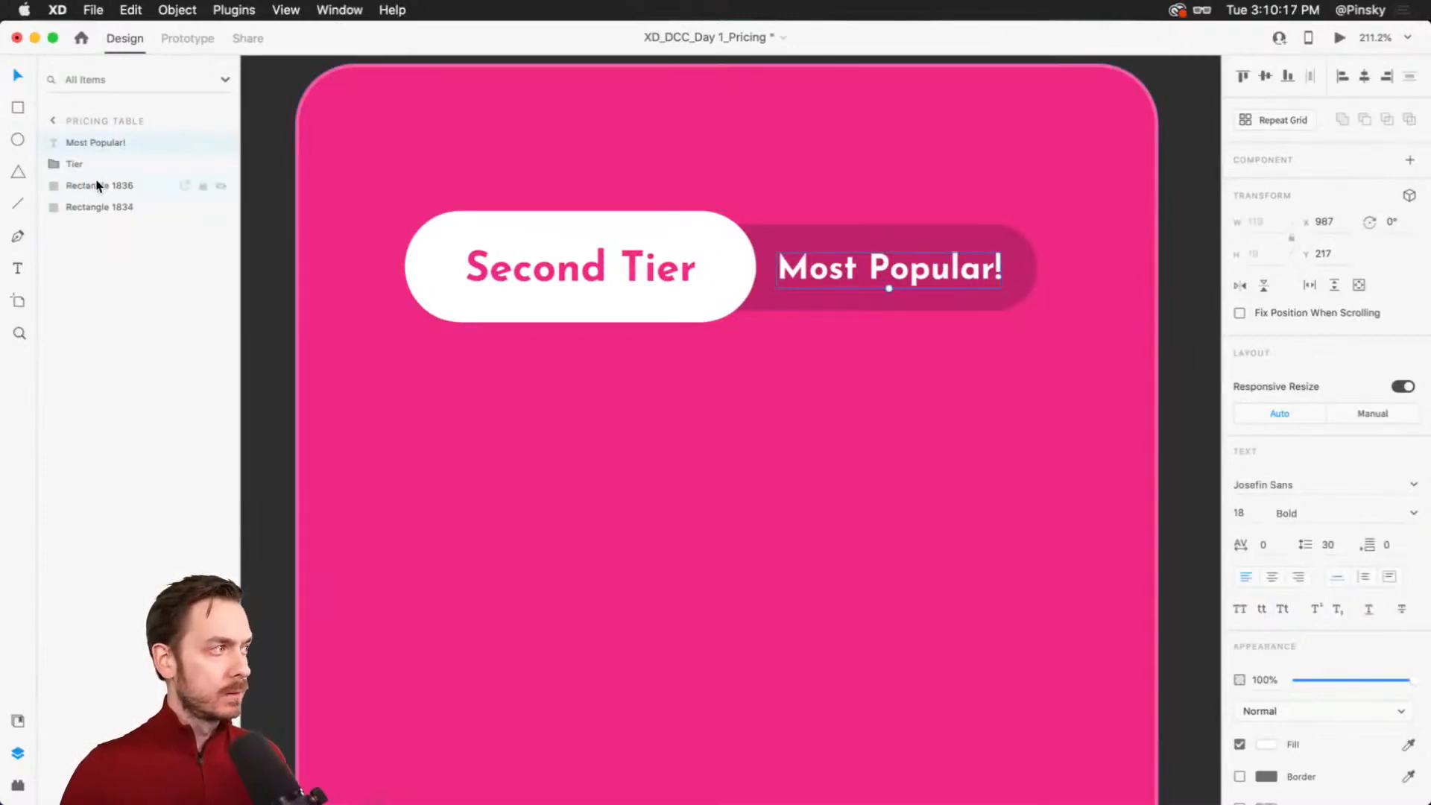
pyautogui.keyDown('shift'); pyautogui.click(97, 186); pyautogui.keyUp('shift')
pyautogui.press('super+g')
pyautogui.doubleClick(88, 144)
pyautogui.write('Tier Head')
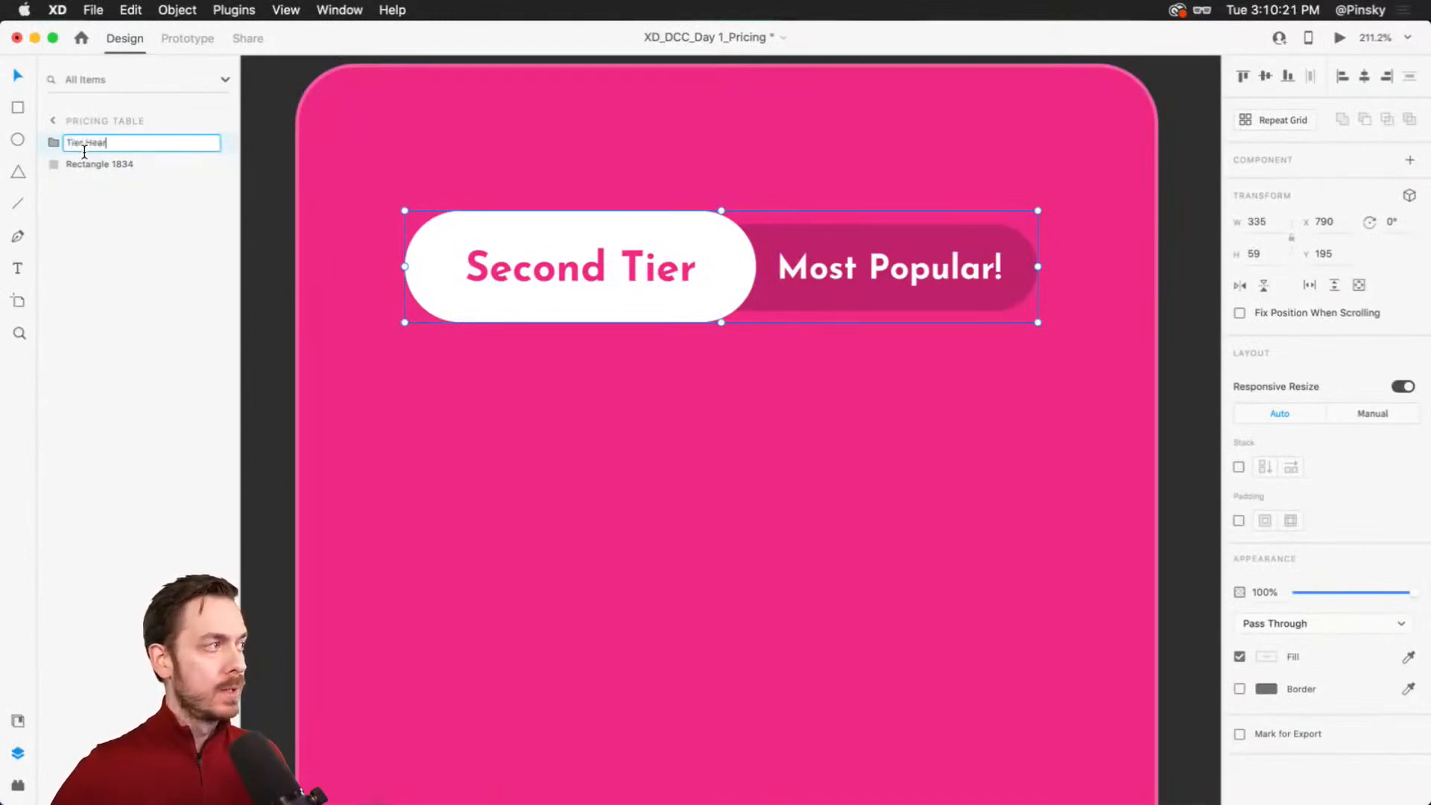
pyautogui.write('er')
pyautogui.press('Return')
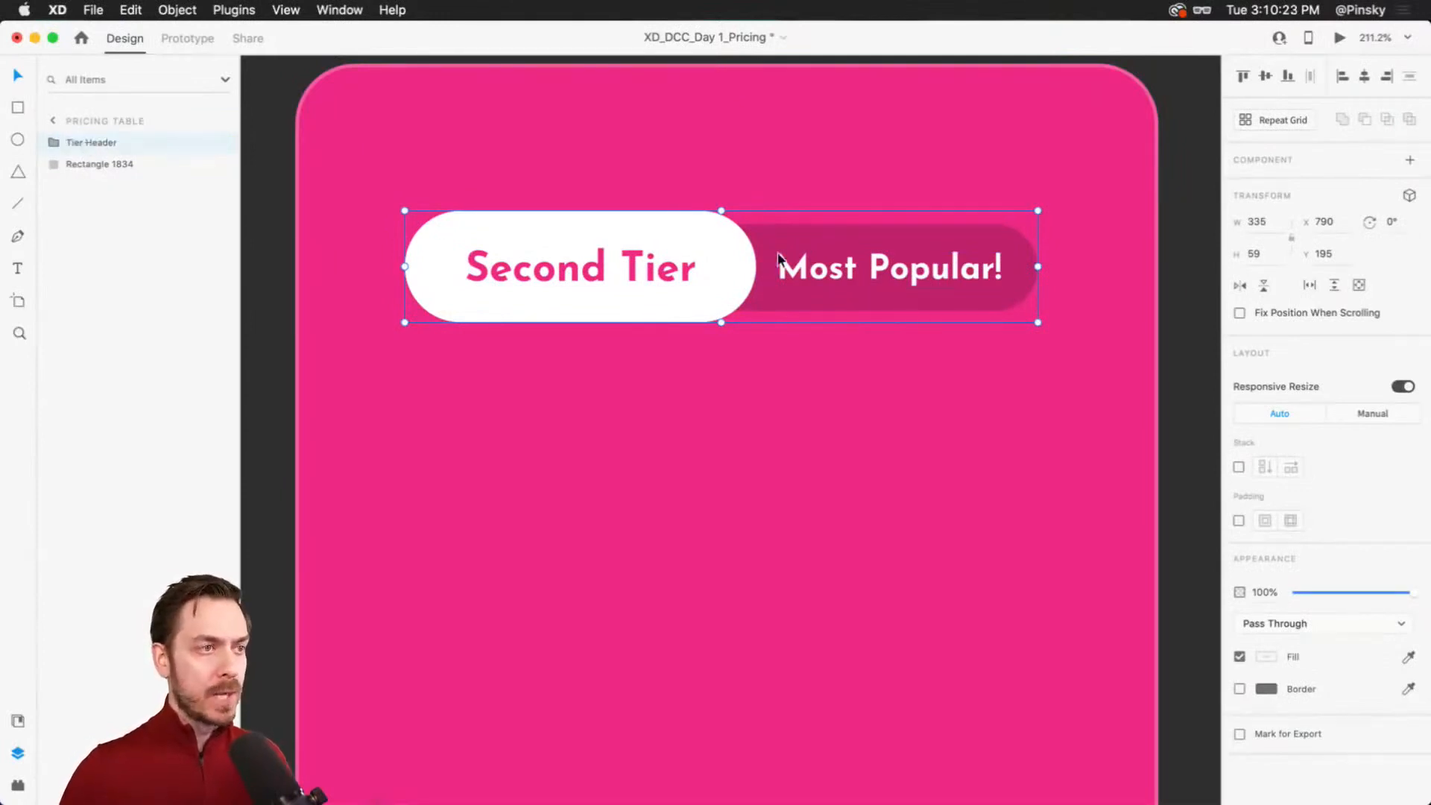
# Step: Move the Tier Header group up and center it horizontally on the card, and check it in a preview
pyautogui.moveTo(694, 261); pyautogui.dragTo(696, 204)
pyautogui.click(1338, 39)
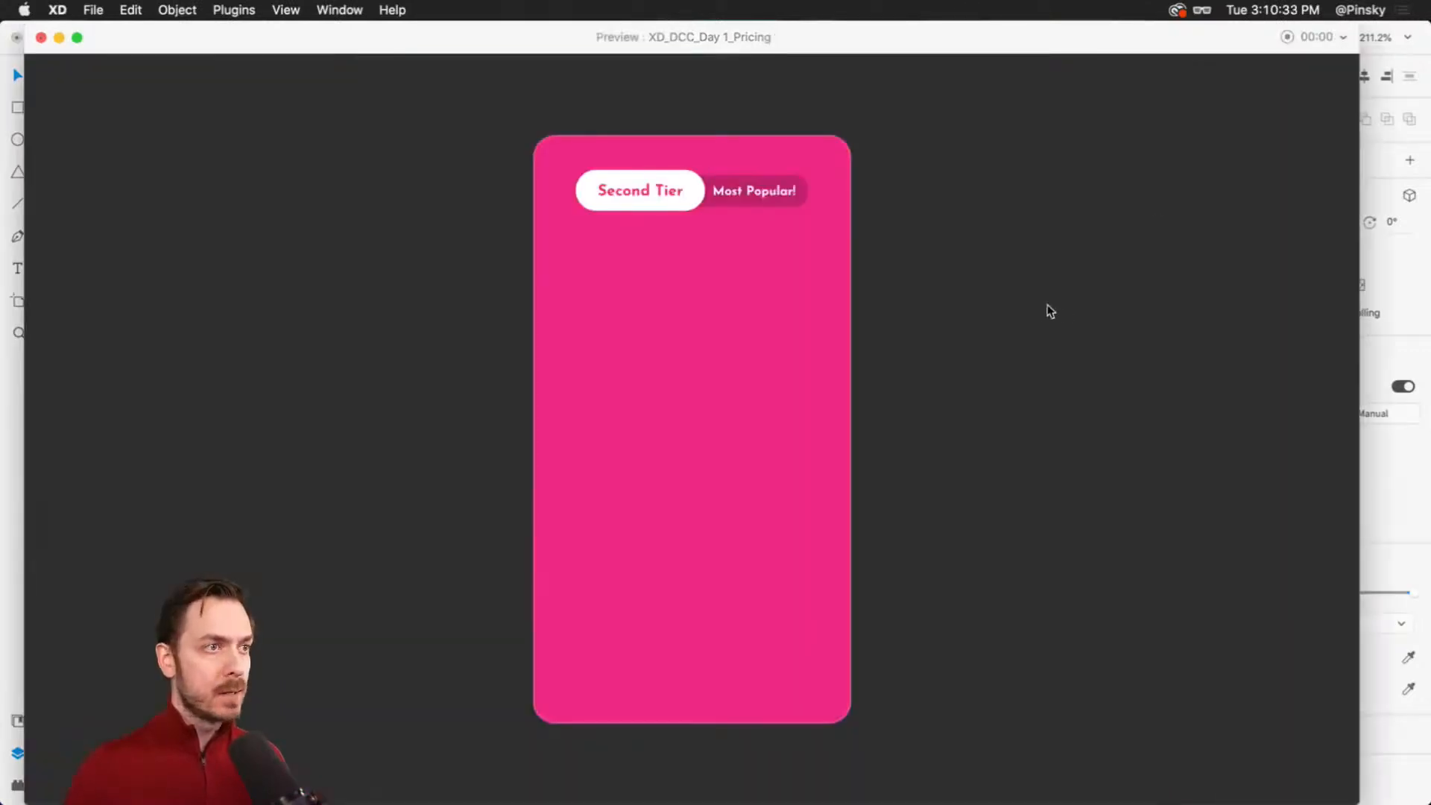
pyautogui.press('super+w')
# Step: Nudge the "Most Popular!" text to X 989, Y 190 while checking its placement in a preview
pyautogui.doubleClick(858, 215)
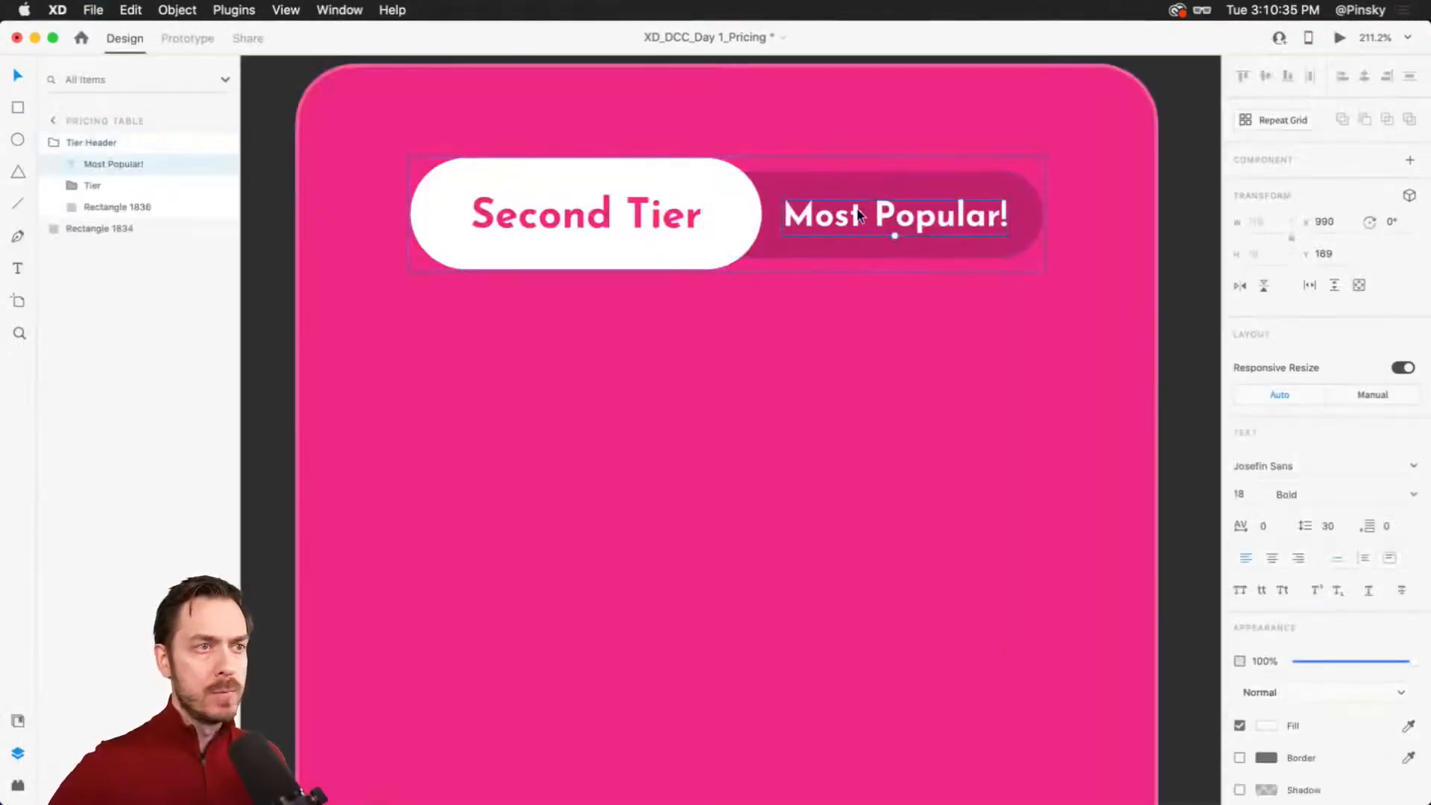
pyautogui.press('super+Return')
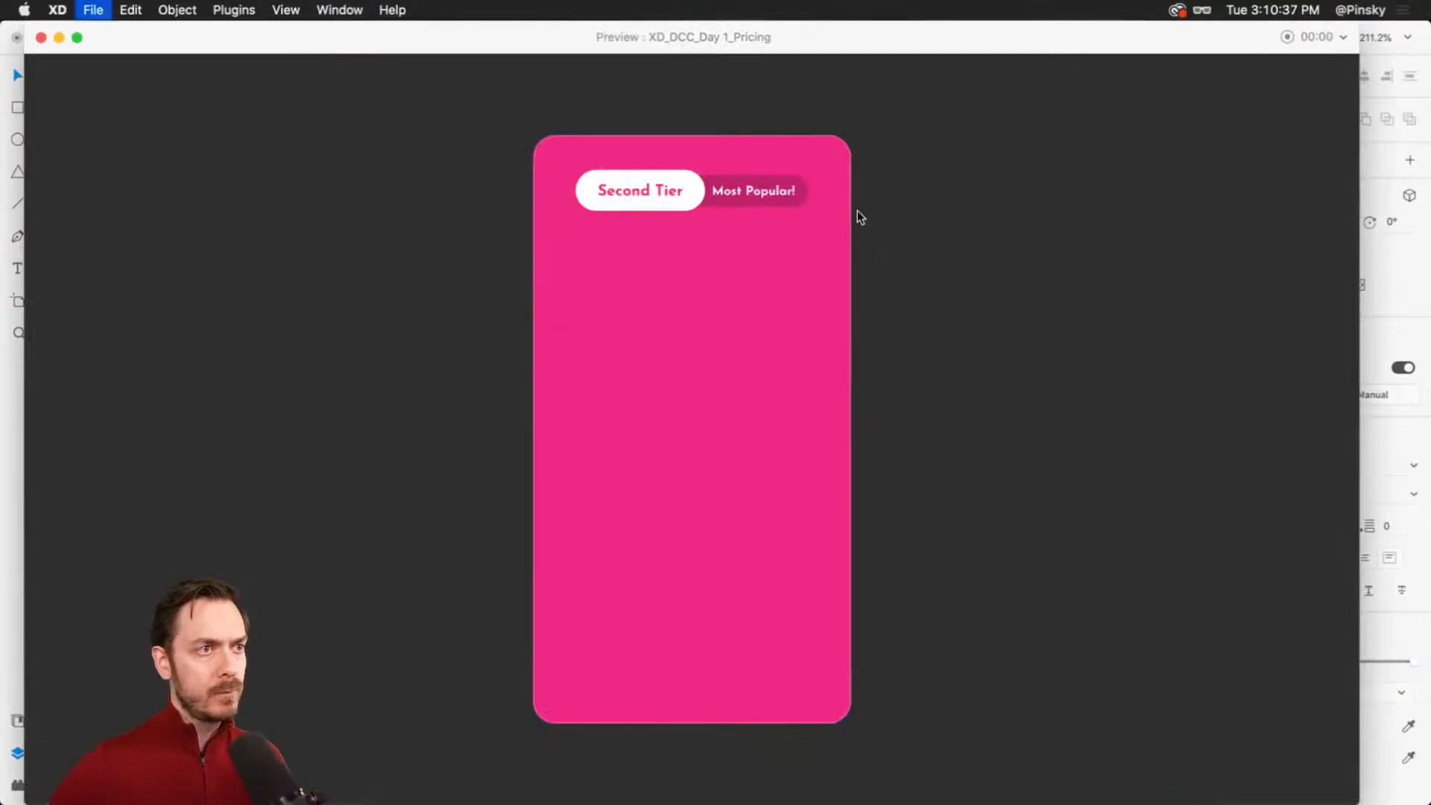
pyautogui.press('super+w')
pyautogui.press('super+Return')
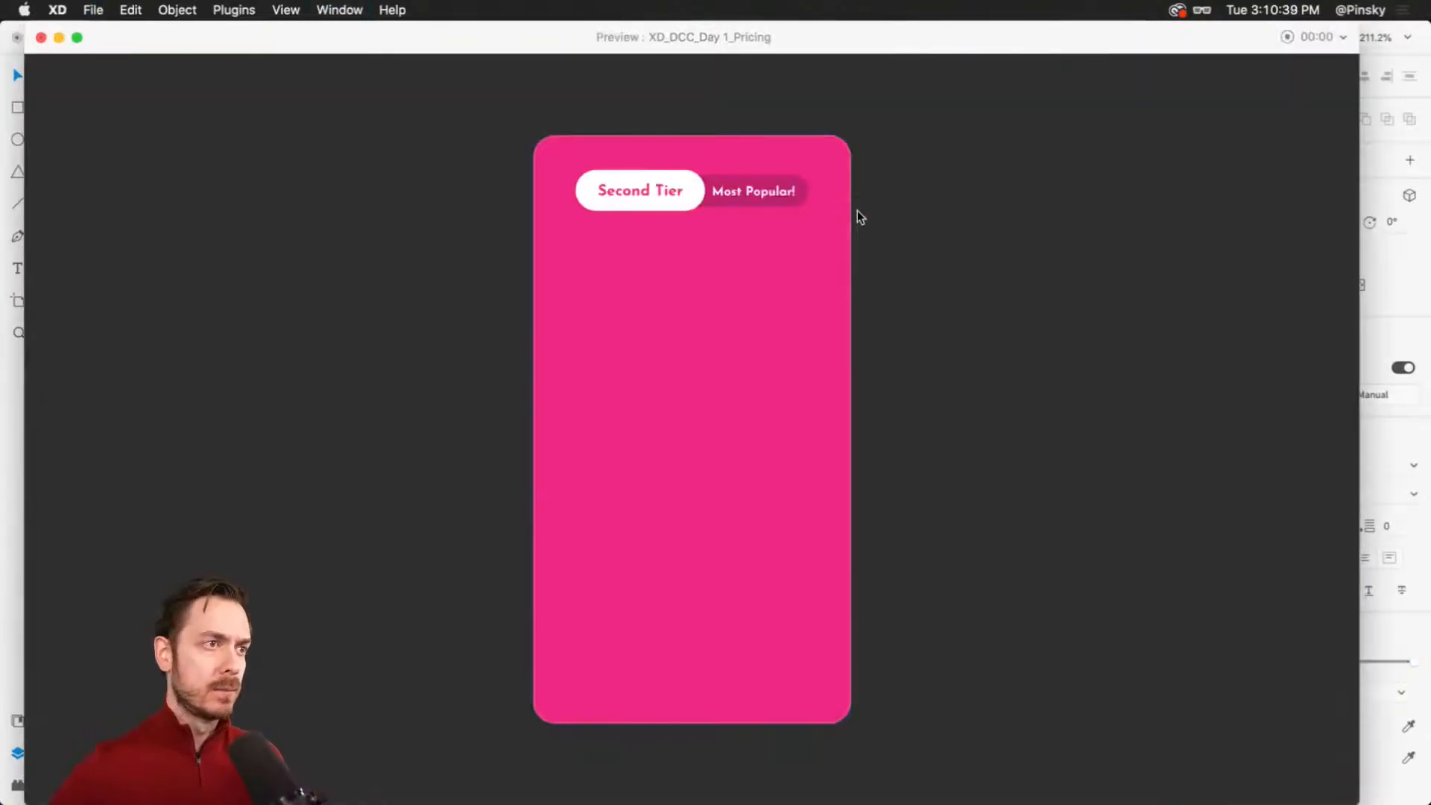
pyautogui.press('super+w')
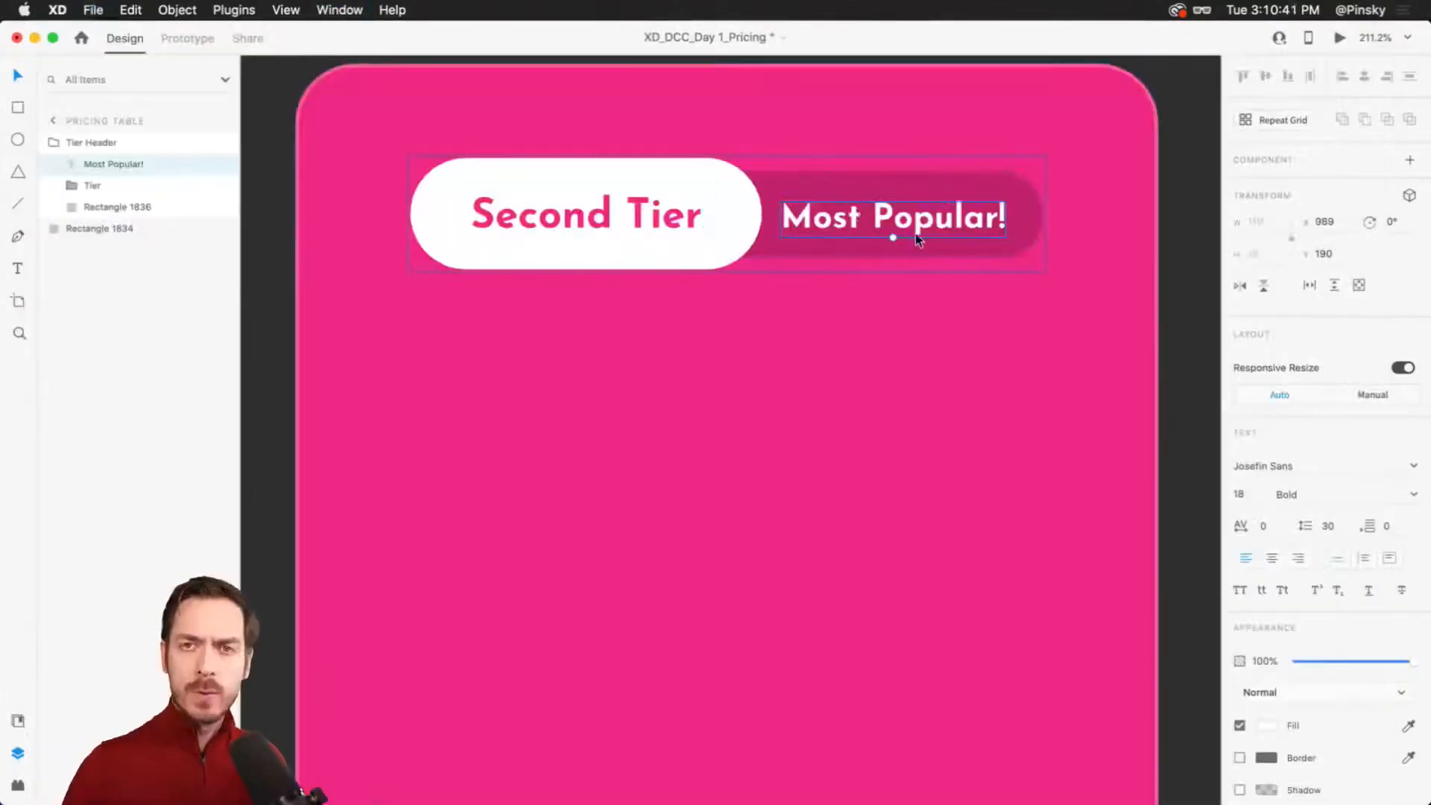
# Step: Try adding a point text reading "Hi" below the tier header, and undo it
pyautogui.scroll(-3, 887, 410)
pyautogui.click(887, 416)
pyautogui.scroll(-2, 941, 463)
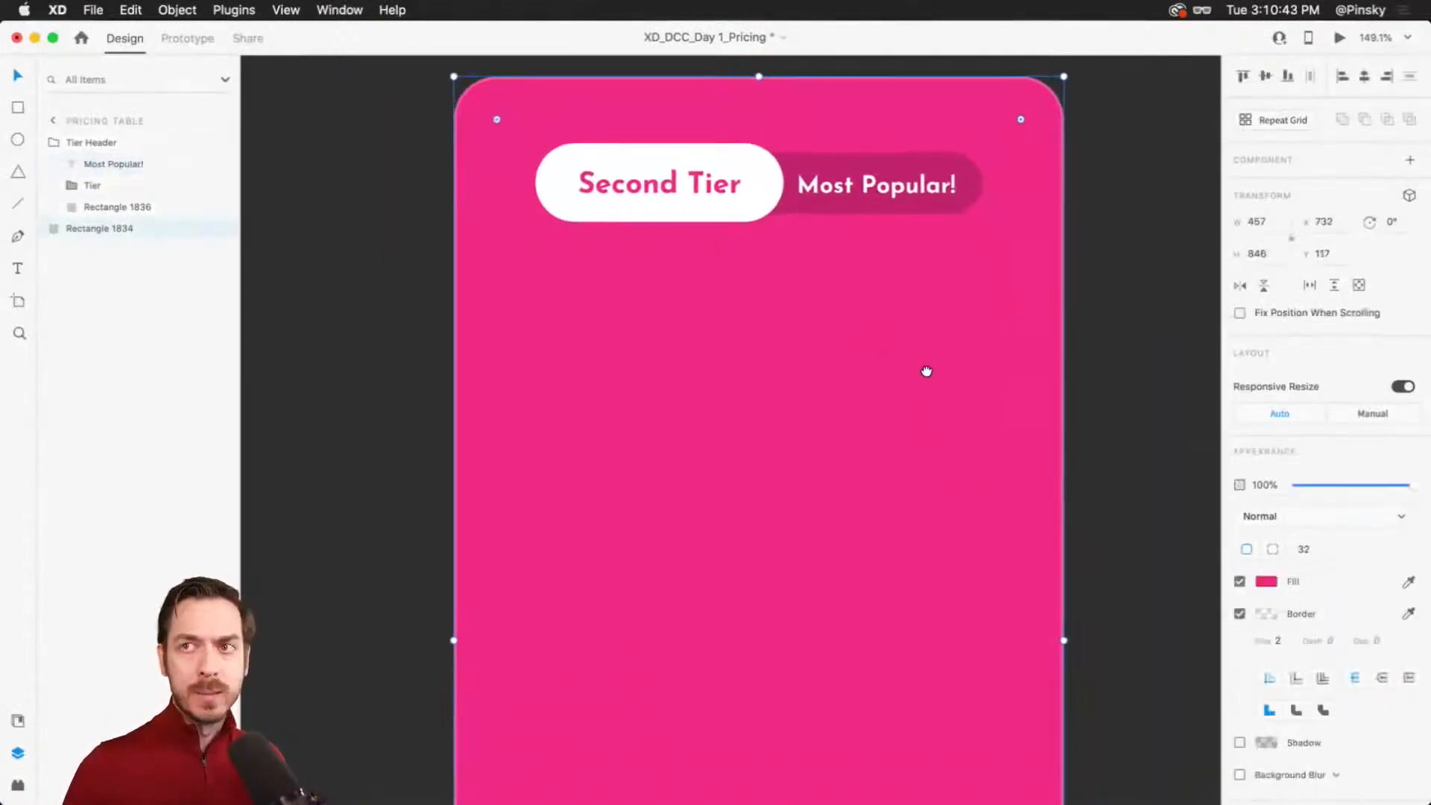
pyautogui.scroll(2, 726, 237)
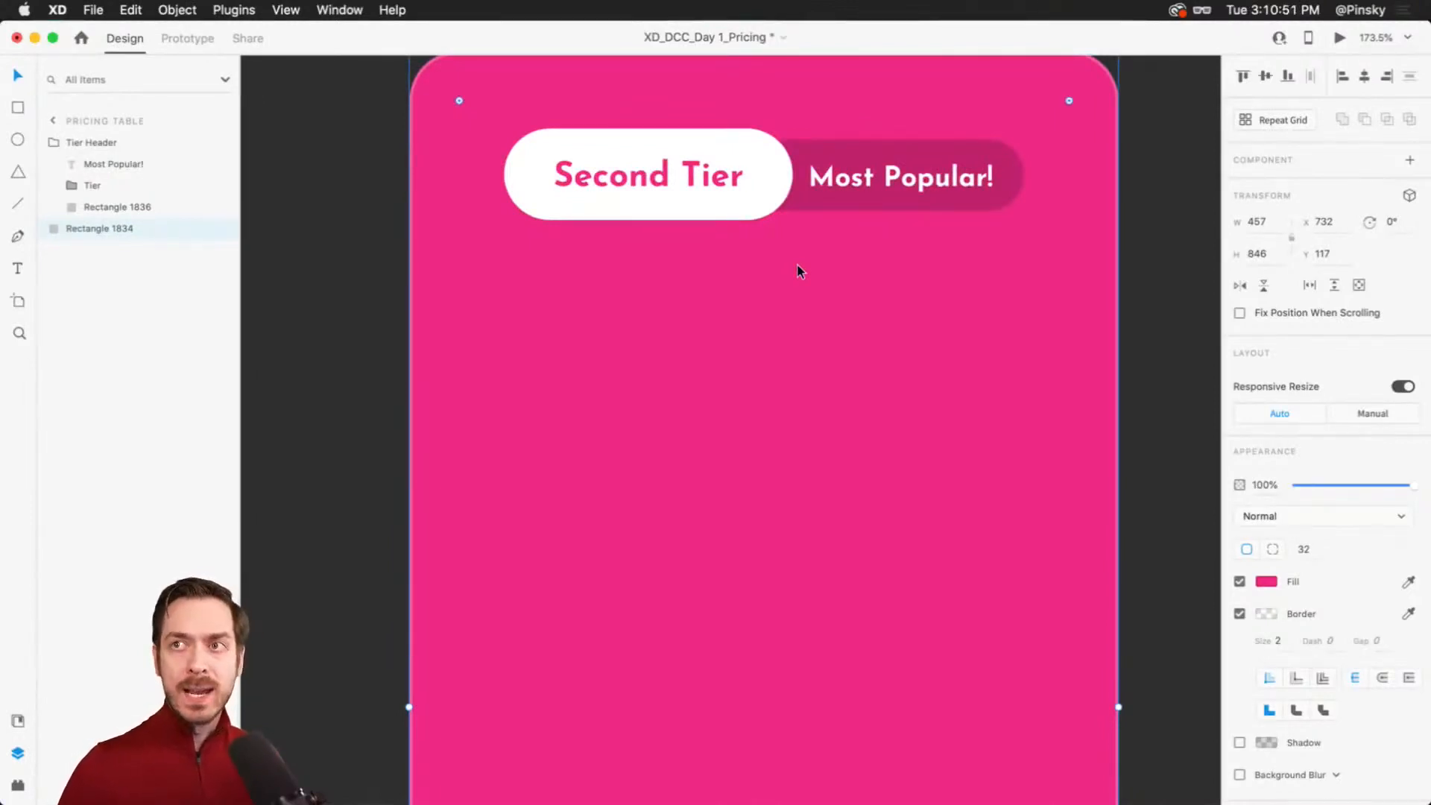
pyautogui.press('t')
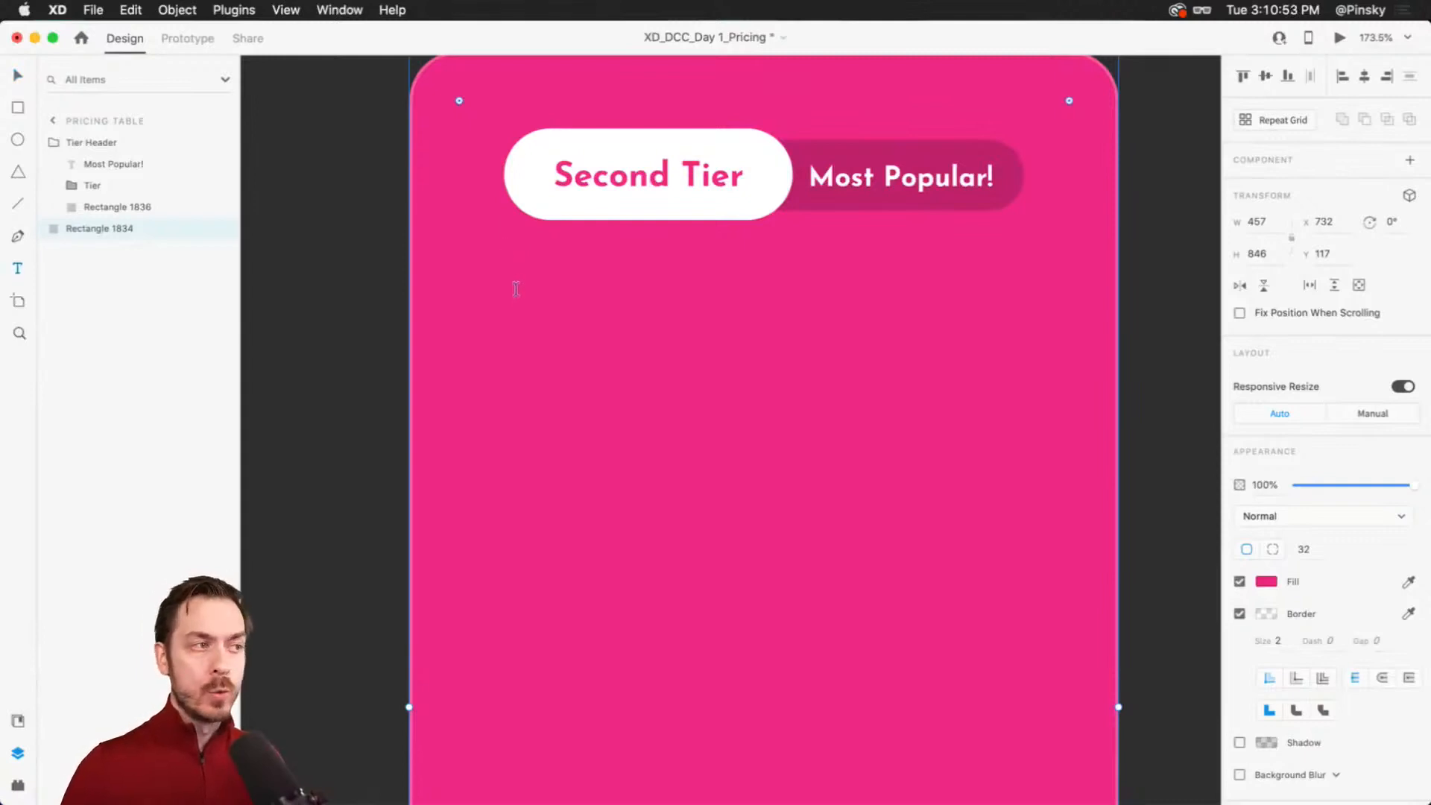
pyautogui.click(782, 309)
pyautogui.write('Hi')
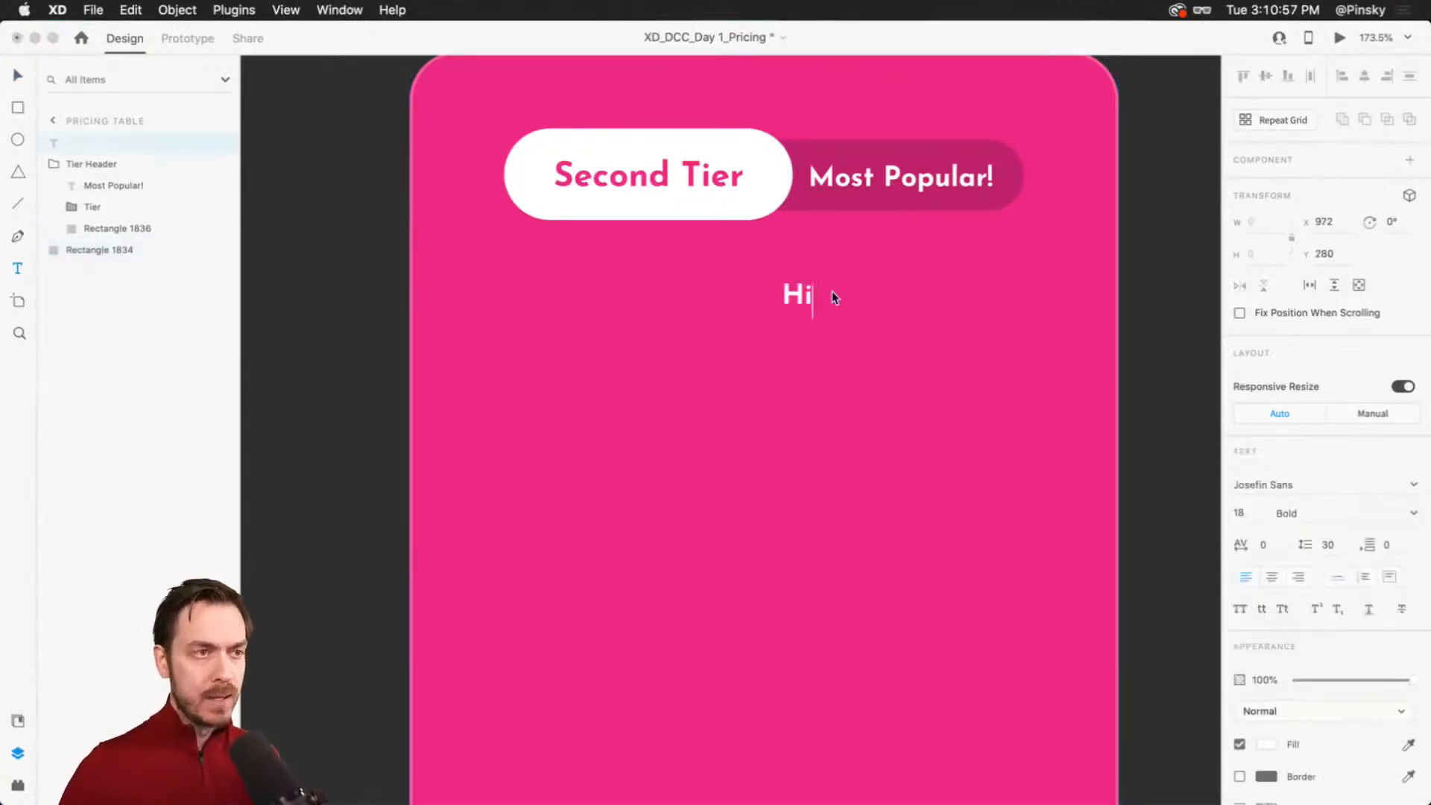
pyautogui.press('super+z')
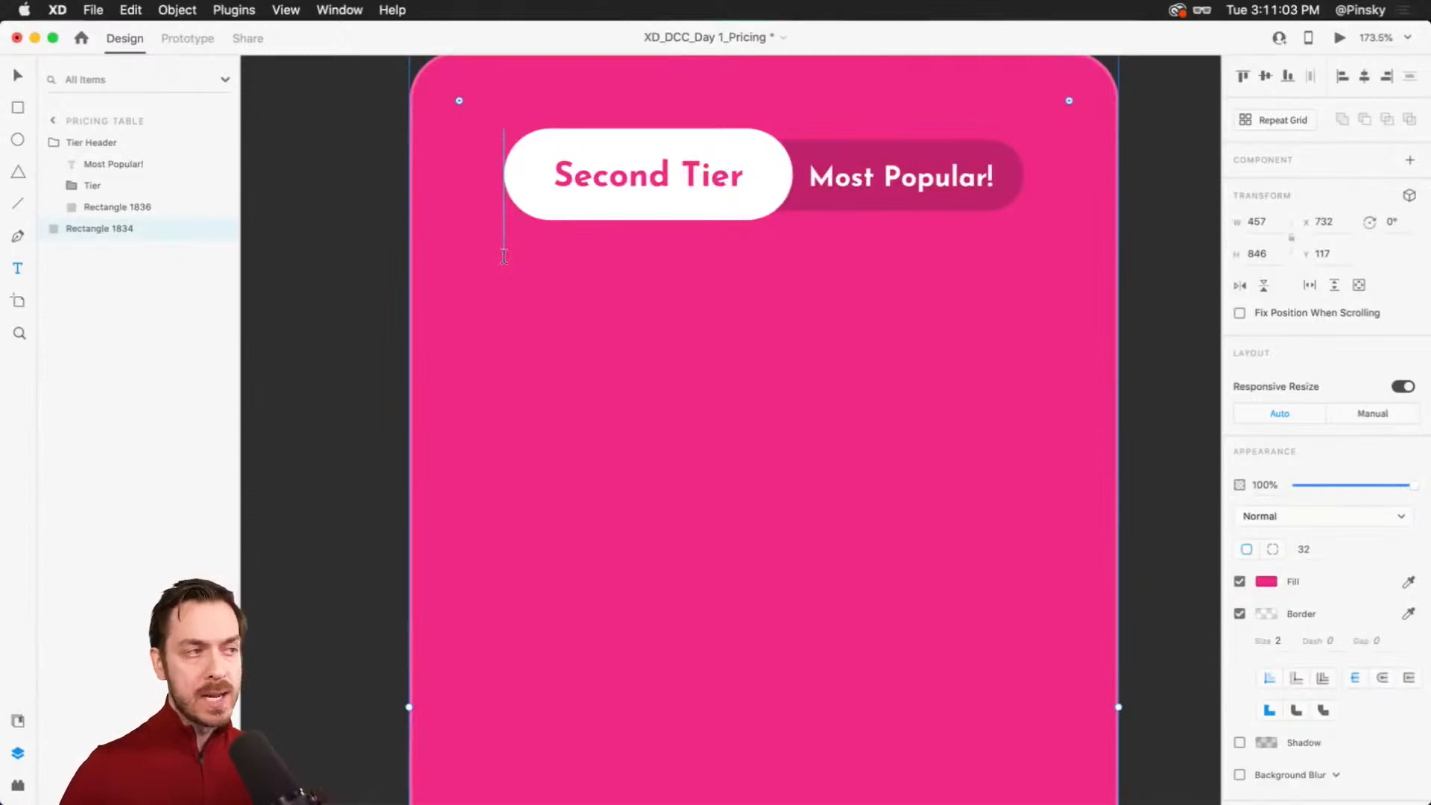
# Step: Create a 335-wide text box below the tier header reading "Our most popular tier. If you're a freelancer, this is perfect for you."
pyautogui.moveTo(503, 257); pyautogui.dragTo(1024, 314)
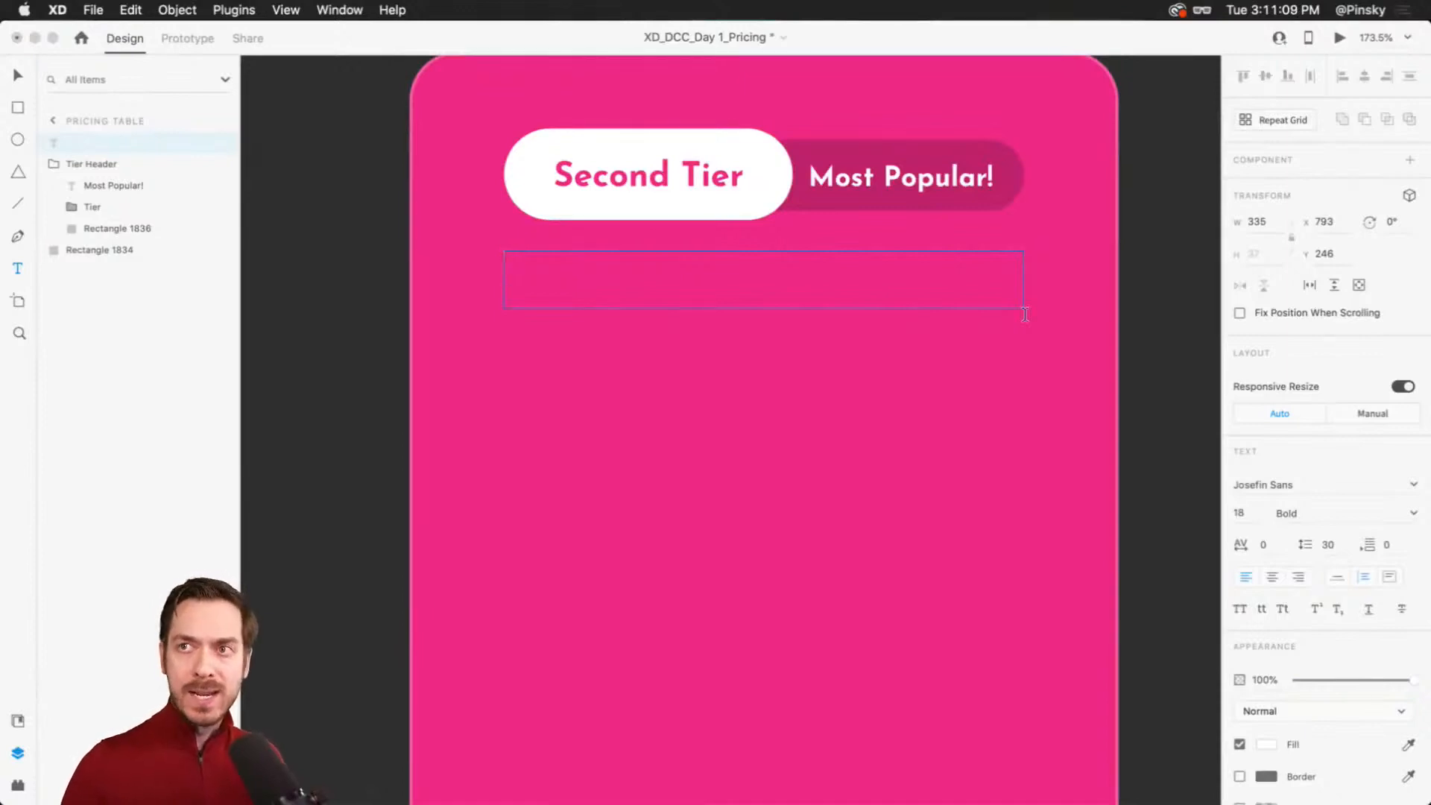
pyautogui.write('Our m')
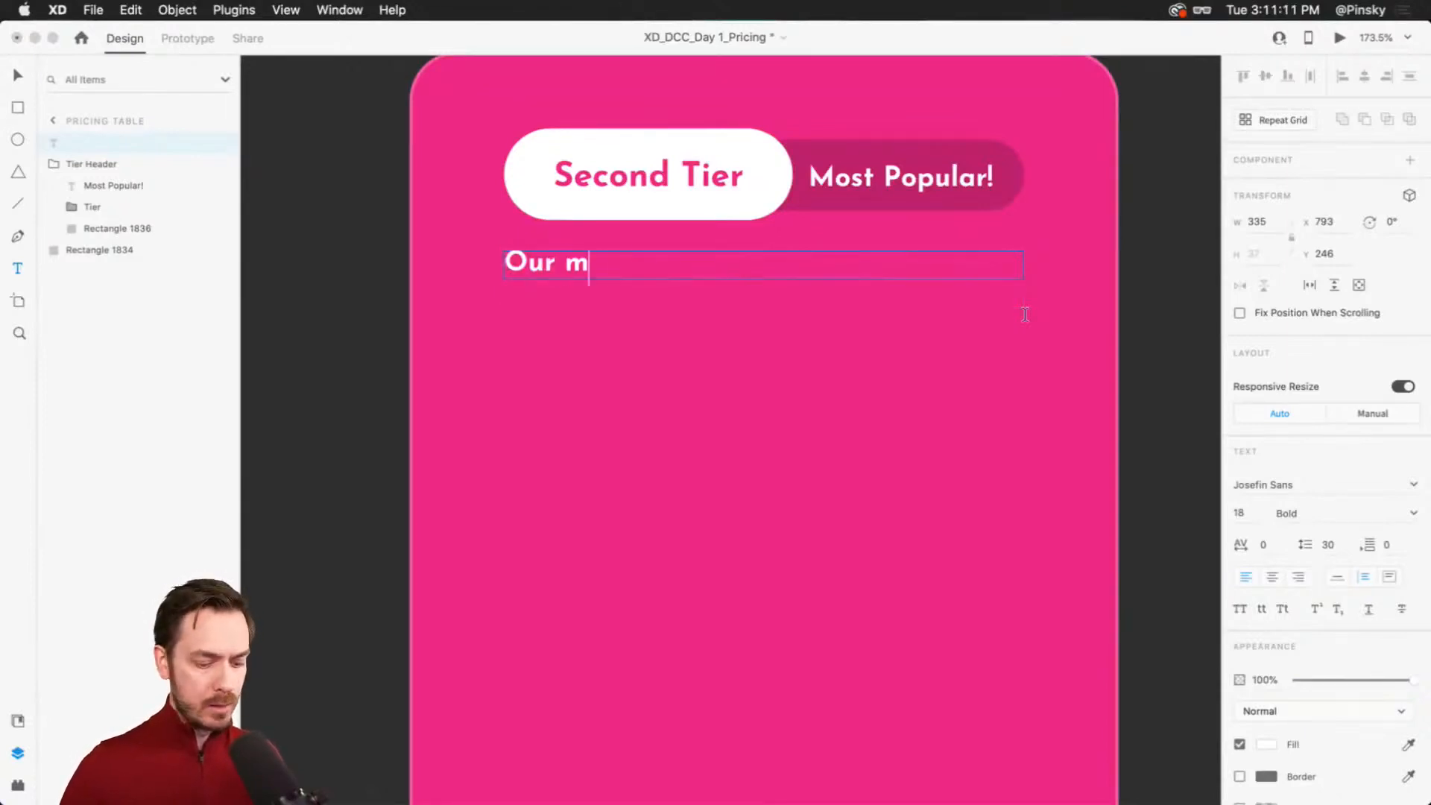
pyautogui.write('ost popular ti')
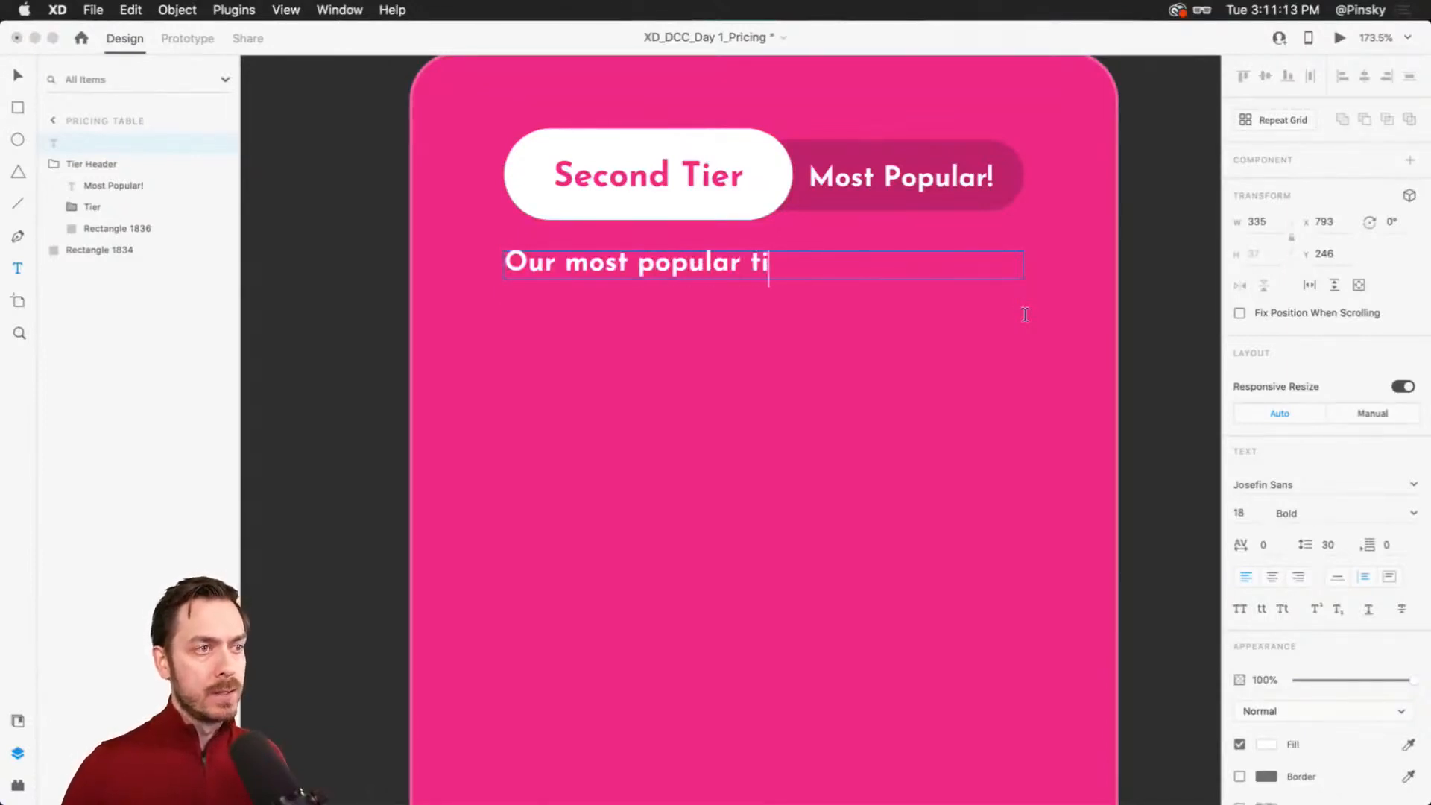
pyautogui.write('er. If ')
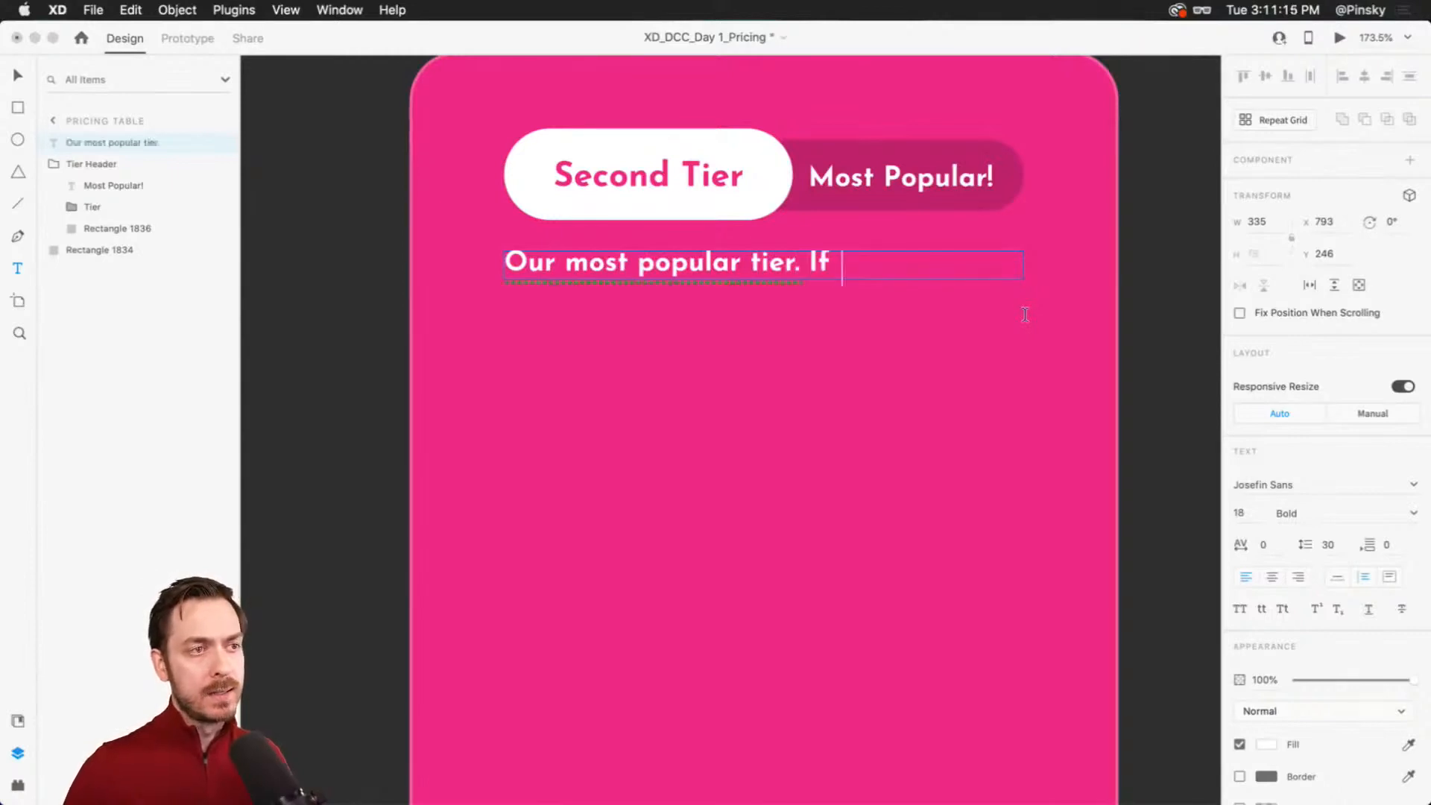
pyautogui.write("you're a freela")
pyautogui.press('BackSpace')
pyautogui.write('anm')
pyautogui.press('BackSpace')
pyautogui.press('BackSpace')
pyautogui.write('ncer')
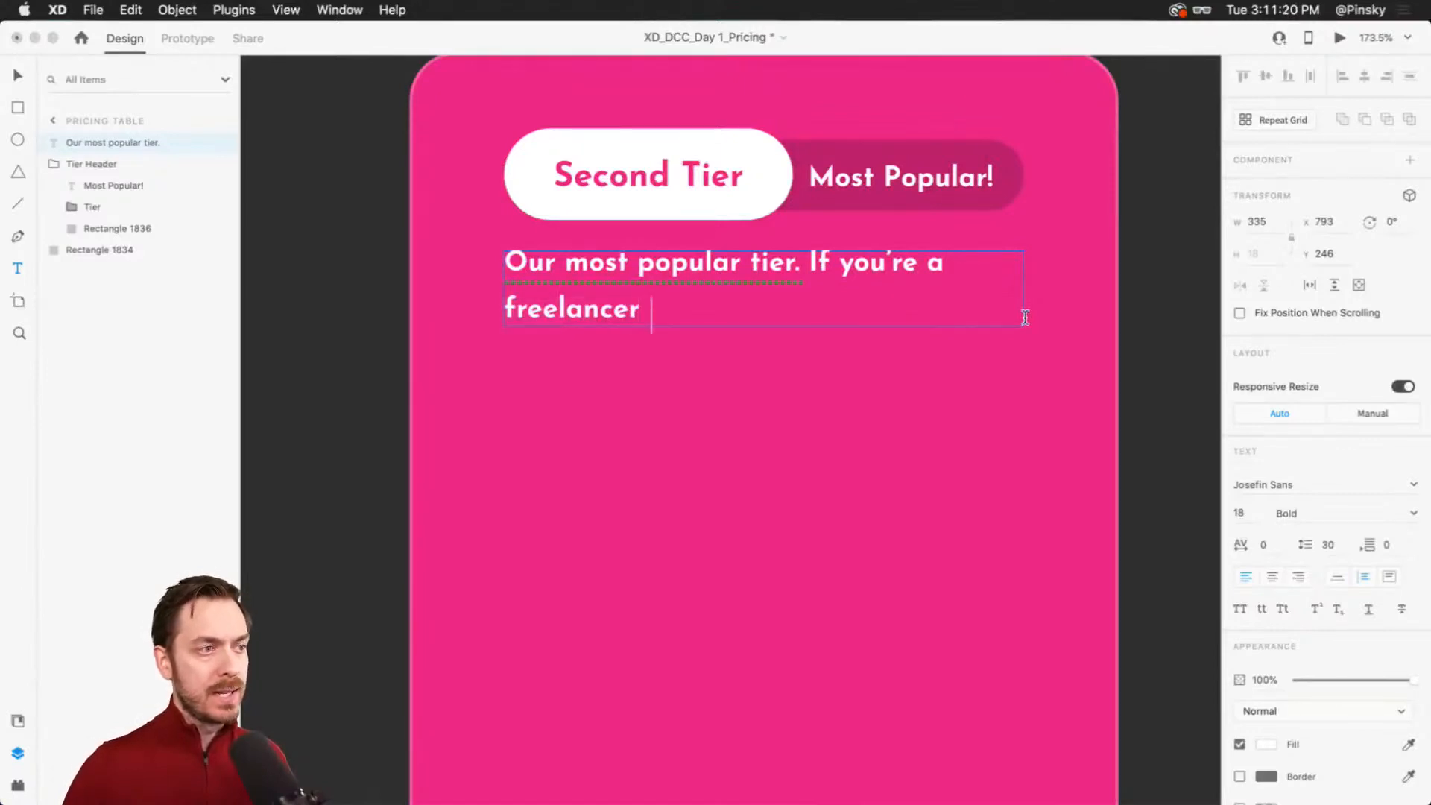
pyautogui.press('BackSpace')
pyautogui.write(', th')
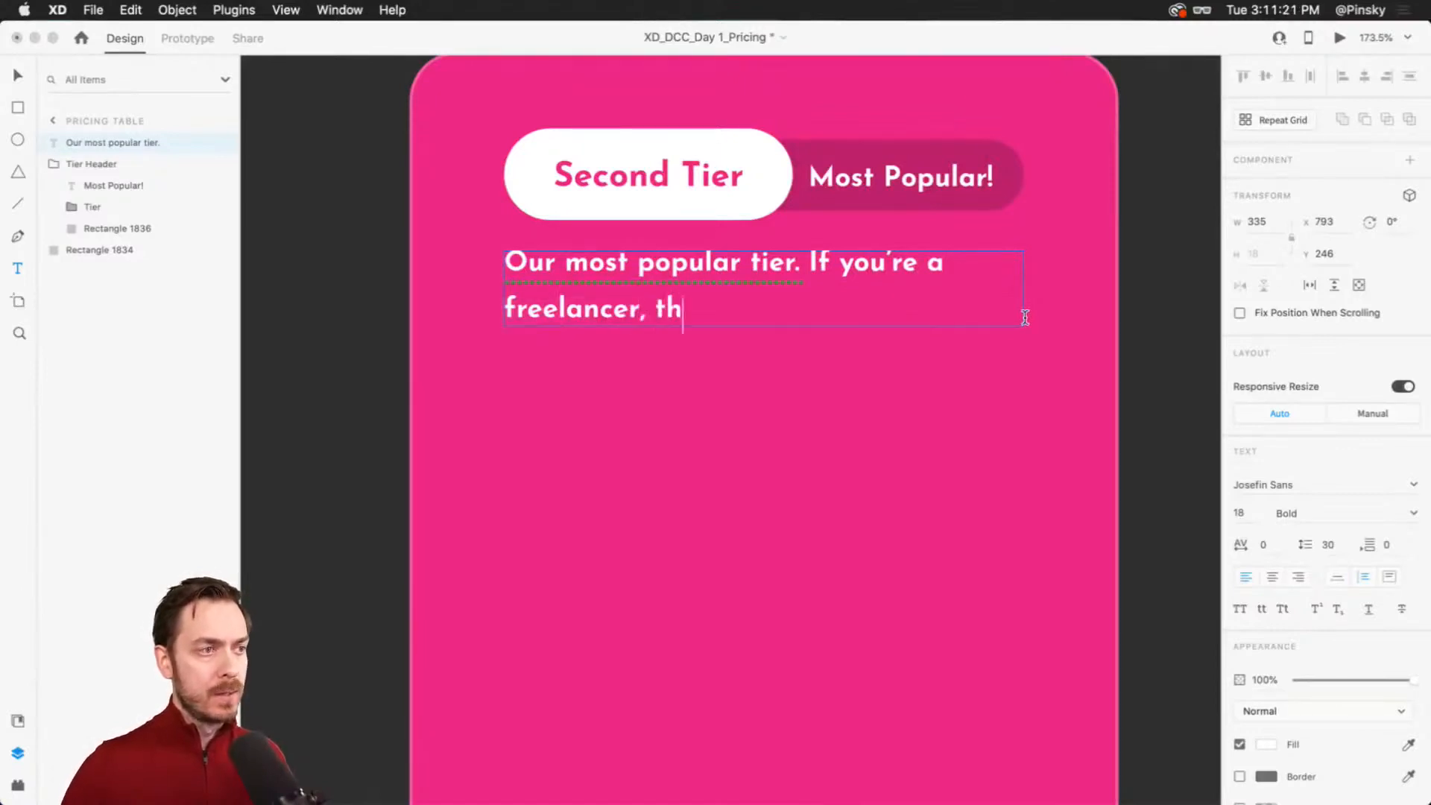
pyautogui.write('is is perf')
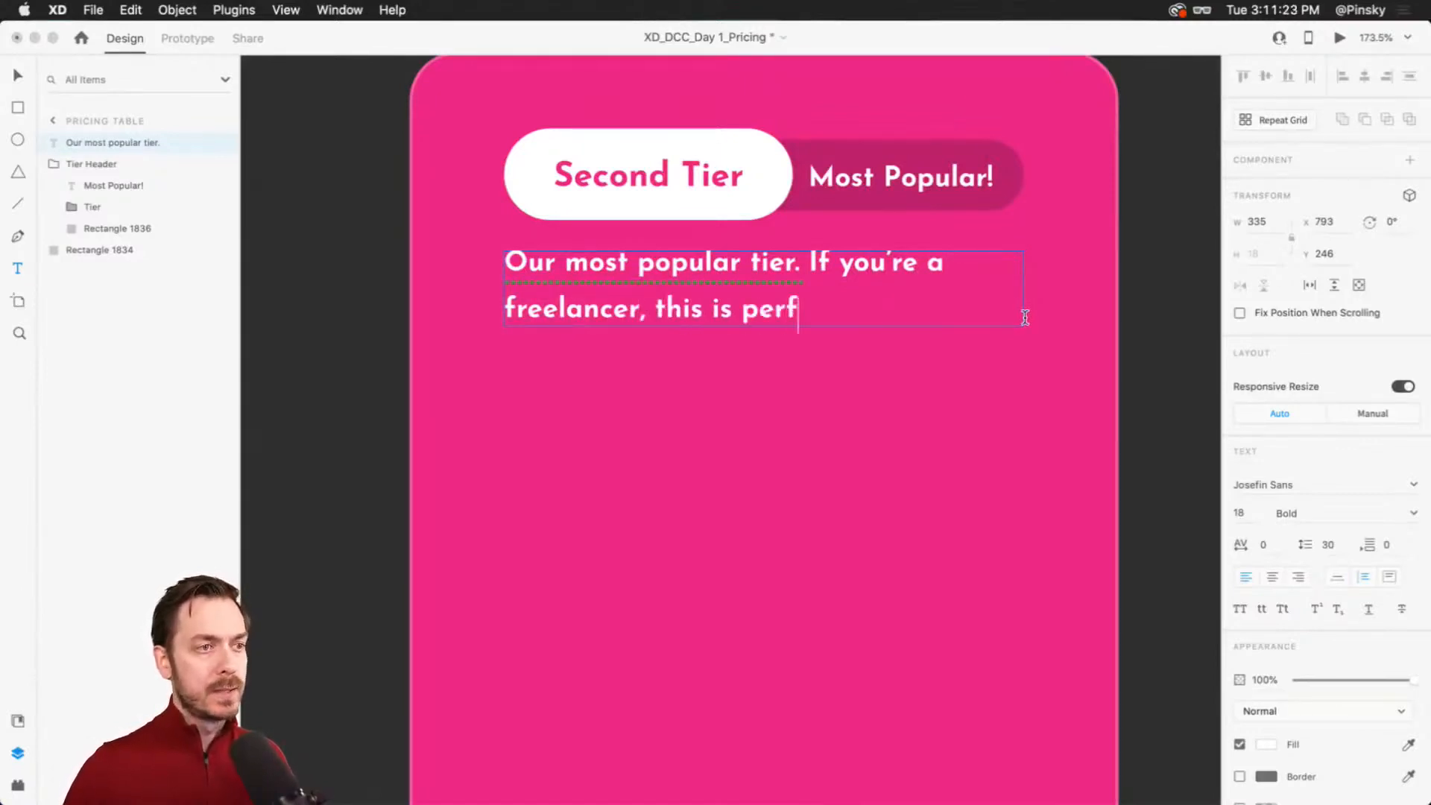
pyautogui.write('ect for you.')
pyautogui.press('Escape')
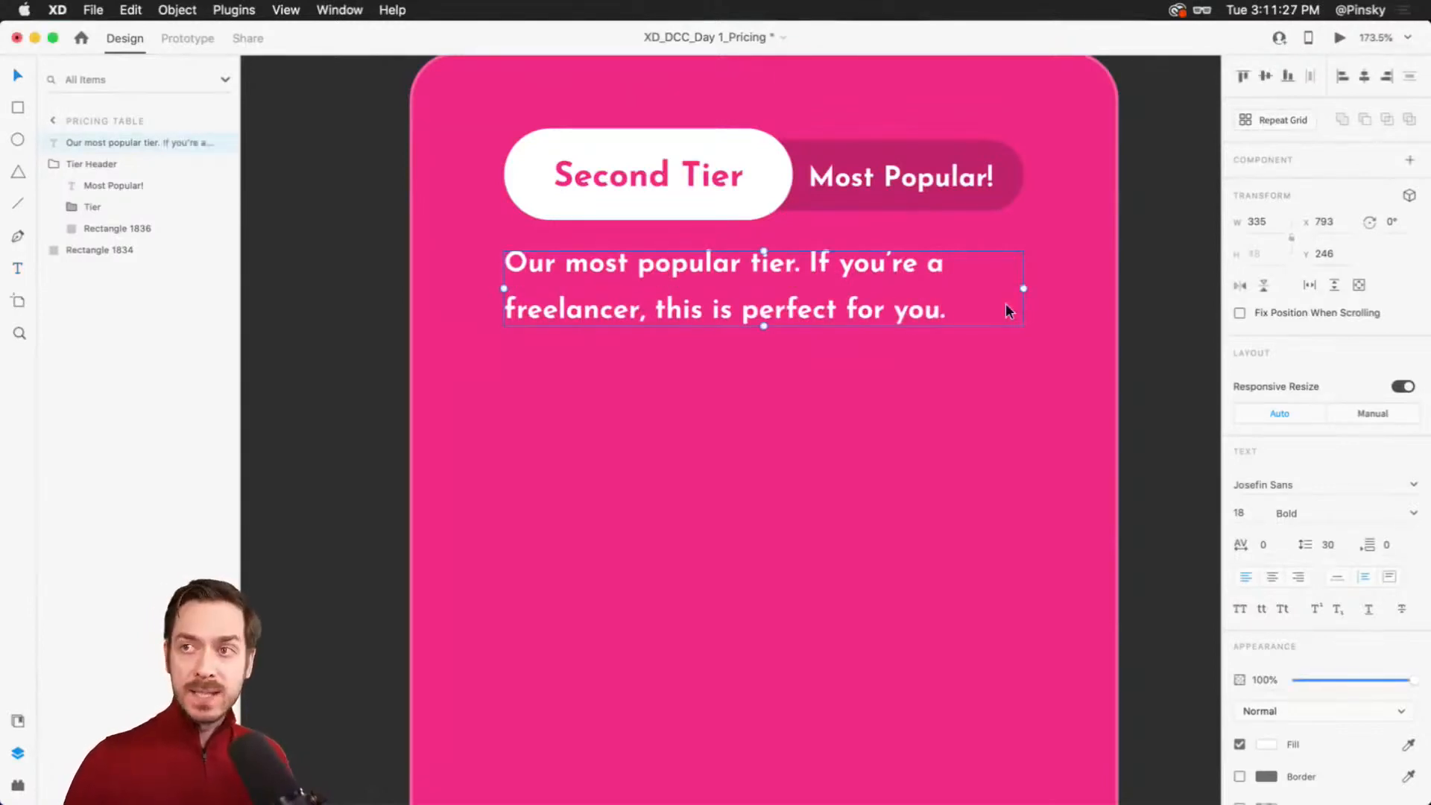
# Step: Set the description text's font size to 16 and its line spacing to 24
pyautogui.click(1256, 521)
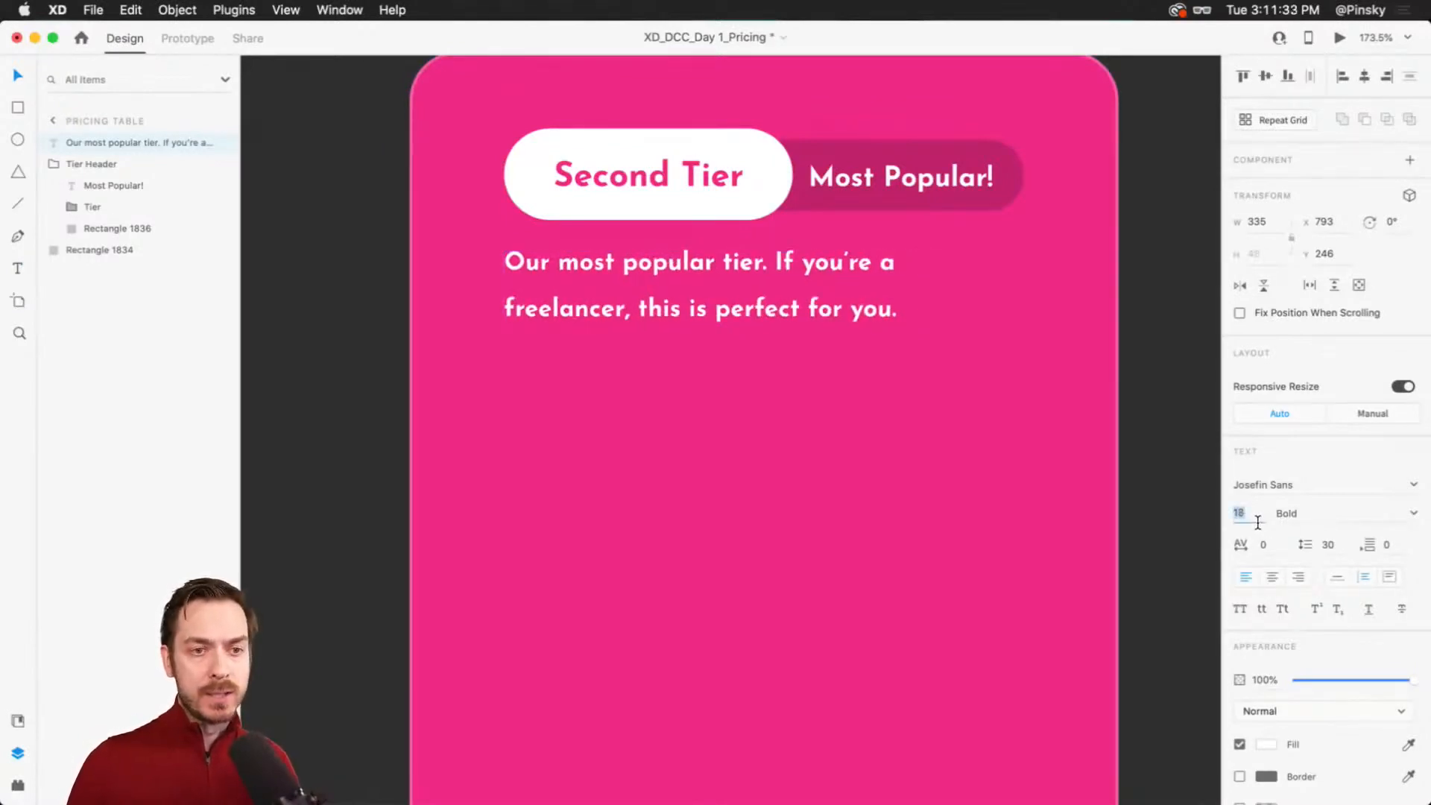
pyautogui.click(1336, 553)
pyautogui.press('Down')
pyautogui.press('Down')
pyautogui.press('Down')
pyautogui.press('Down')
pyautogui.press('Down')
pyautogui.press('Down')
pyautogui.press('Down')
pyautogui.press('Up')
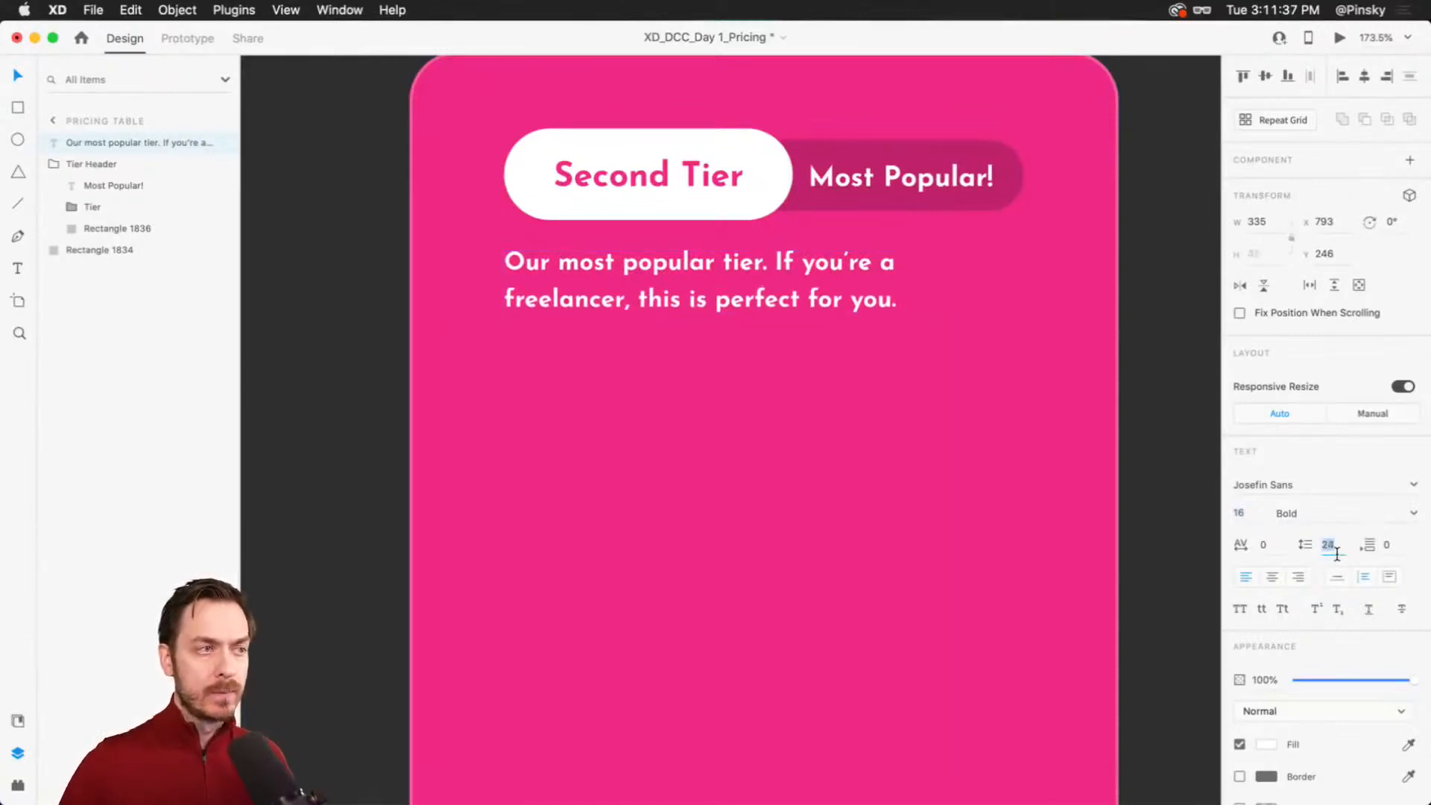
# Step: Widen the description text box to 341 and move it down to Y 256, checking its placement in a preview
pyautogui.moveTo(1020, 285); pyautogui.dragTo(1035, 283)
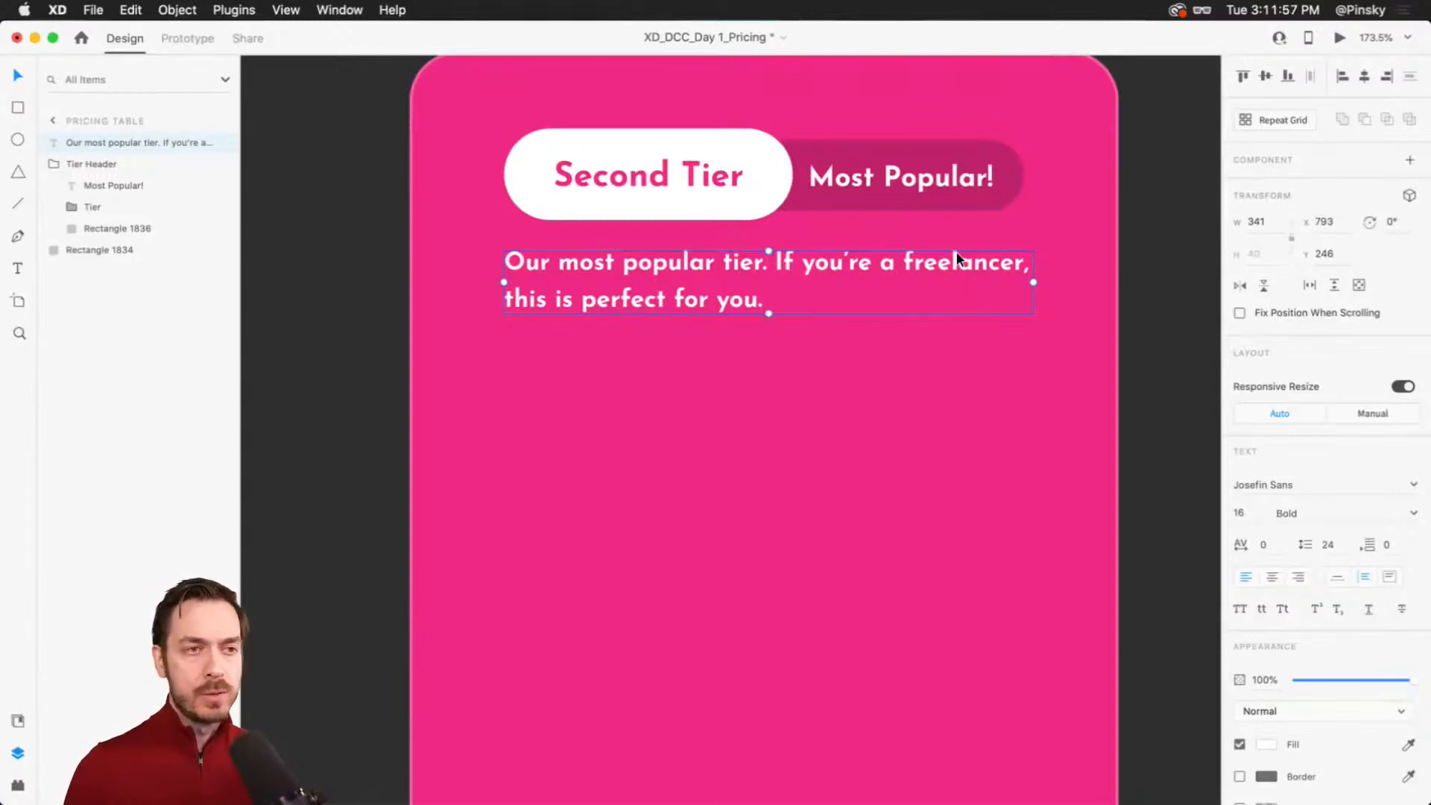
pyautogui.moveTo(724, 263); pyautogui.dragTo(719, 277)
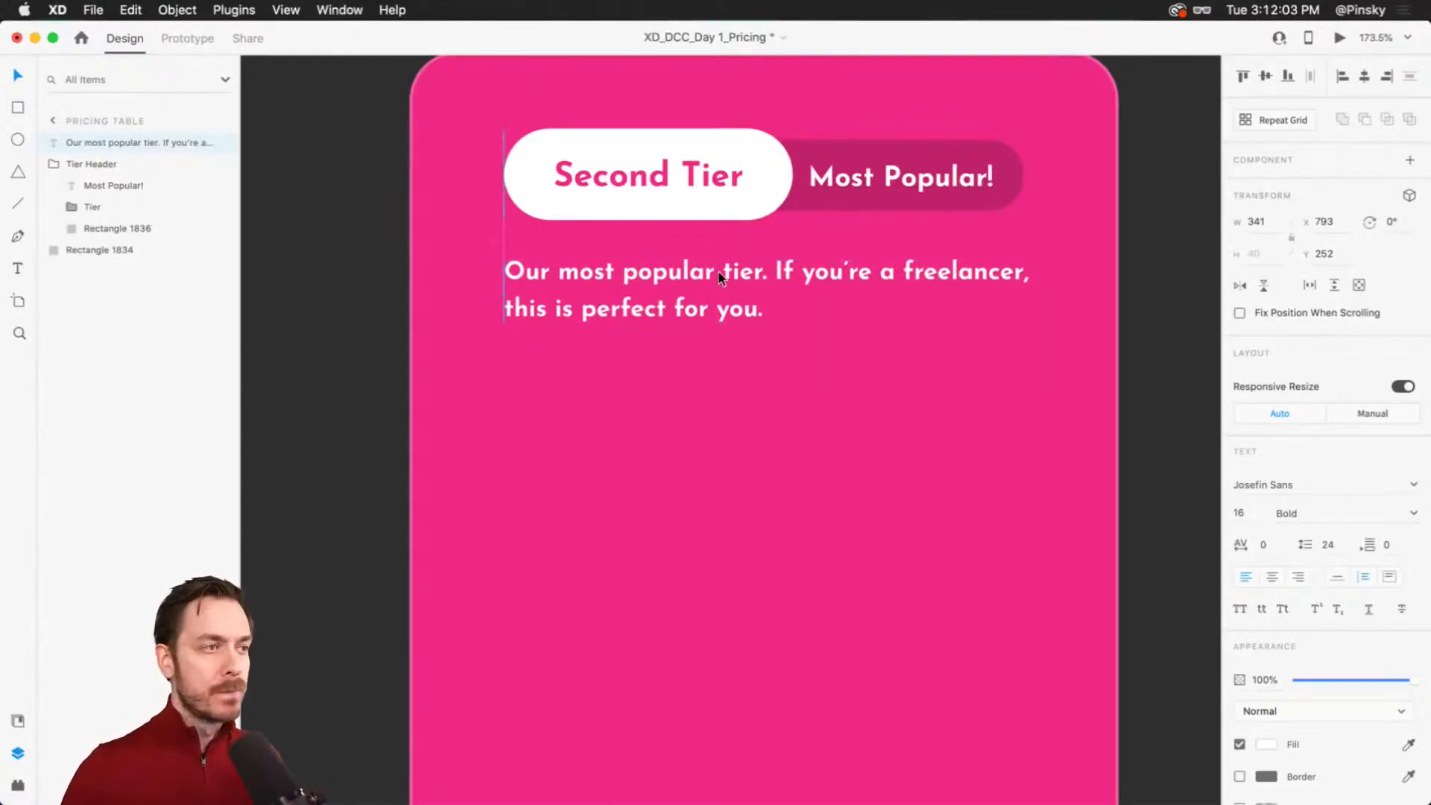
pyautogui.click(1339, 37)
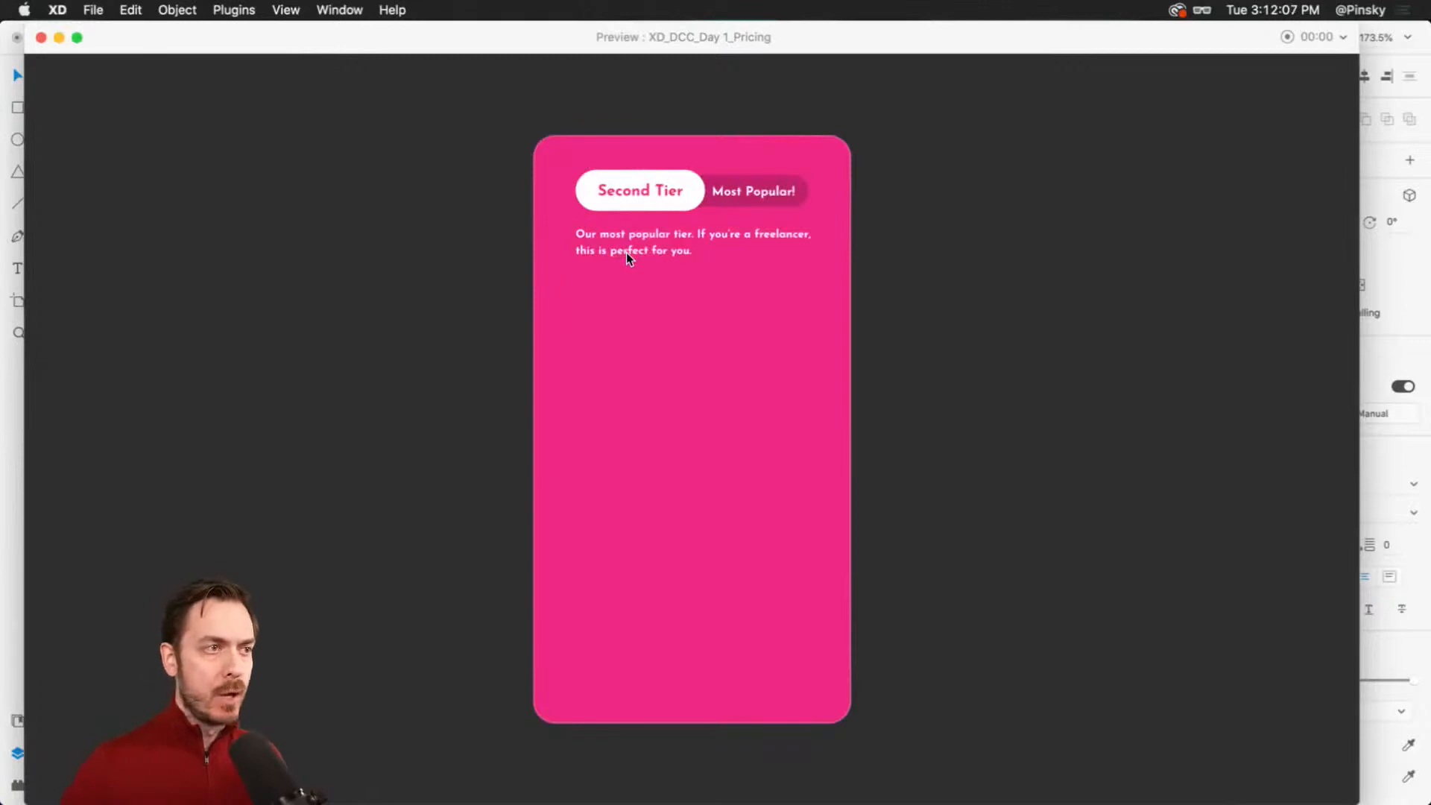
pyautogui.press('super+w')
pyautogui.moveTo(633, 266); pyautogui.dragTo(635, 279)
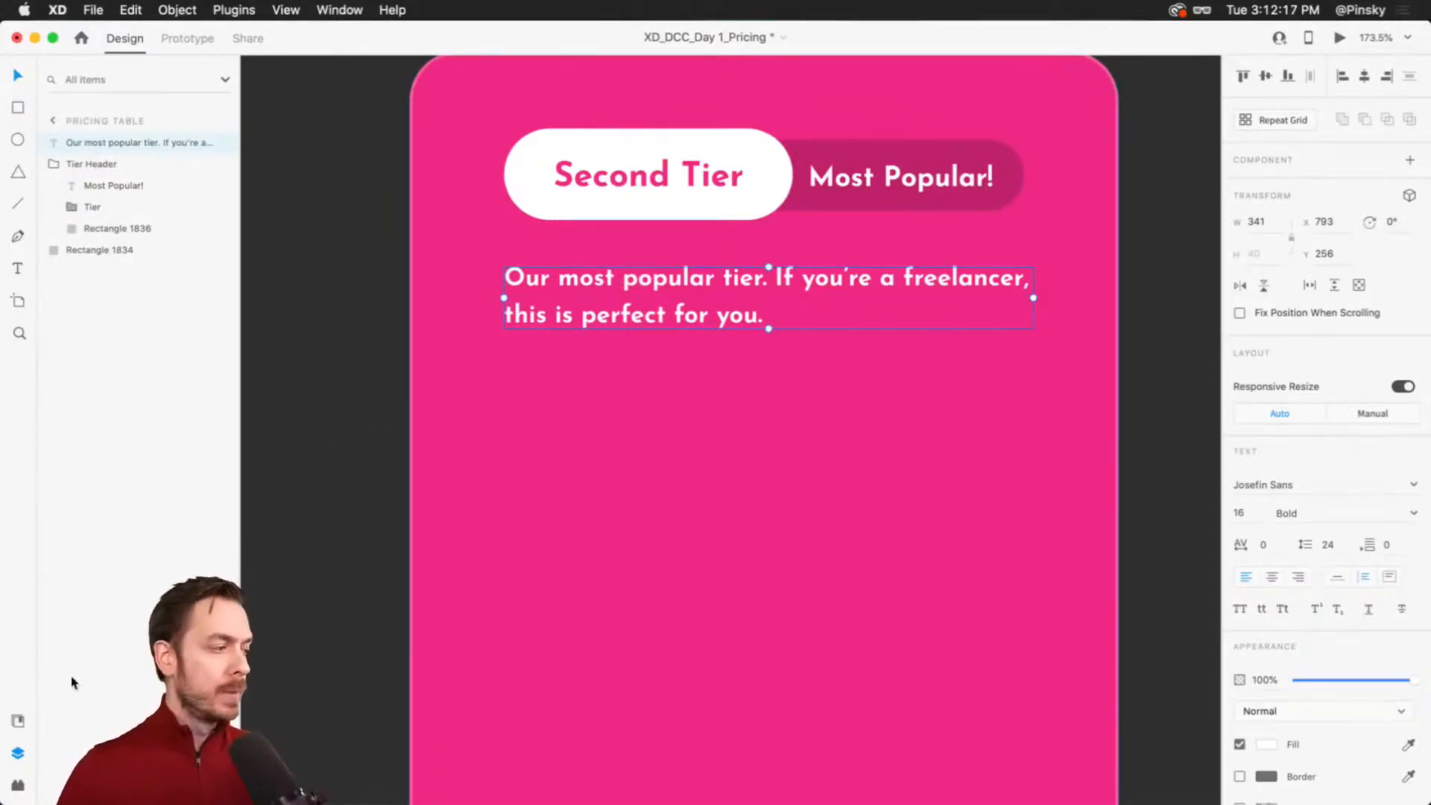
# Step: Show the document assets and add the pink card's fill and border colors to the saved colors
pyautogui.click(25, 704)
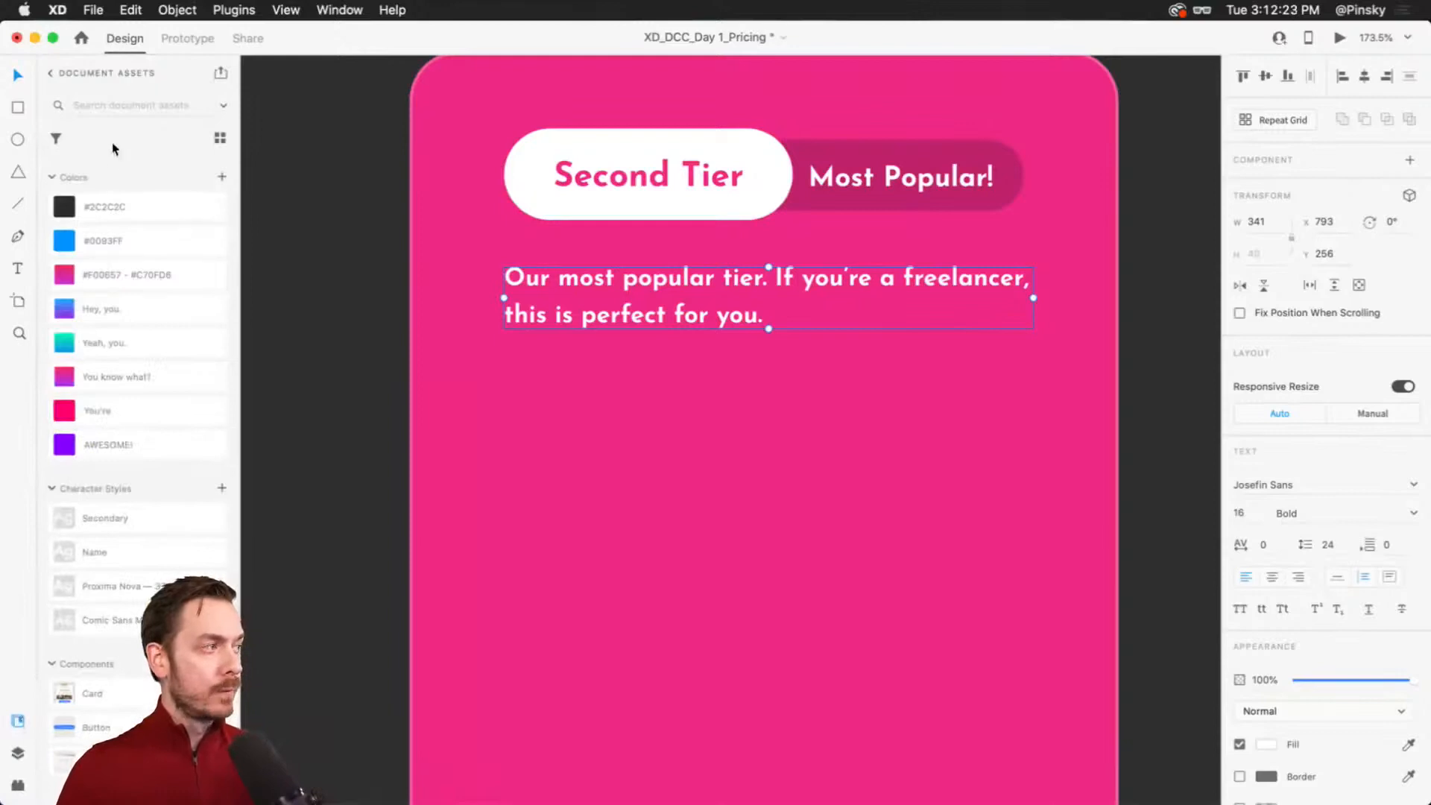
pyautogui.click(52, 74)
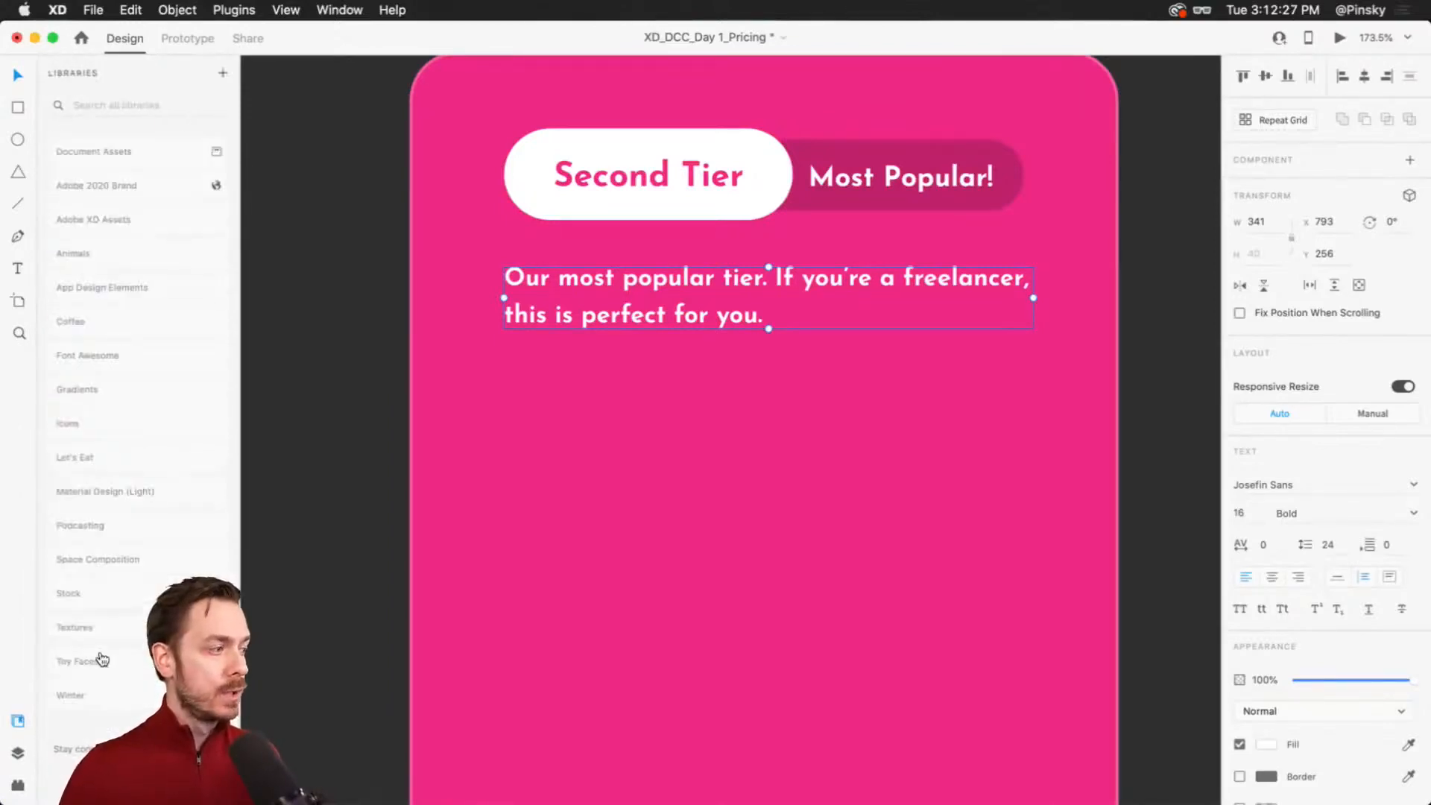
pyautogui.click(149, 154)
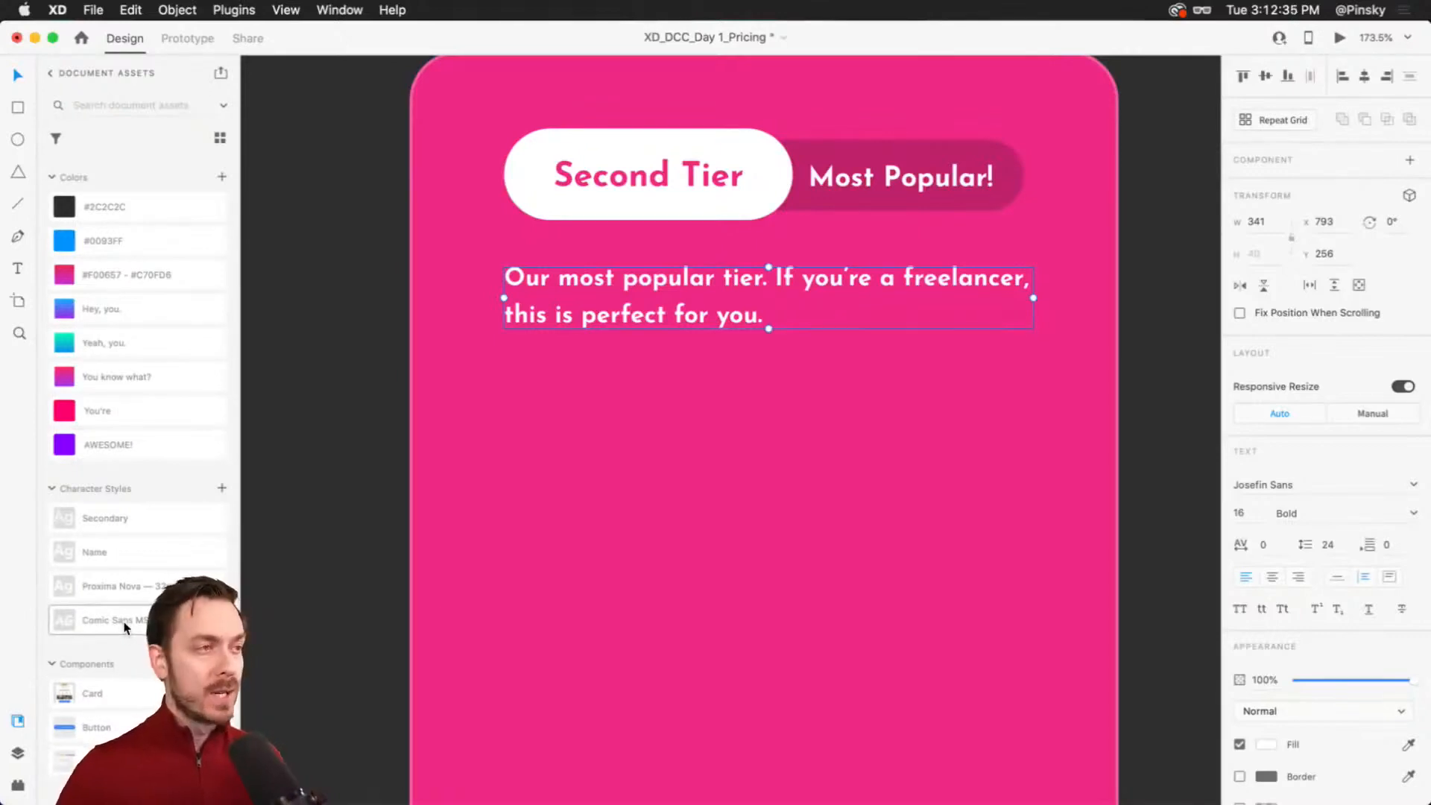
pyautogui.click(647, 393)
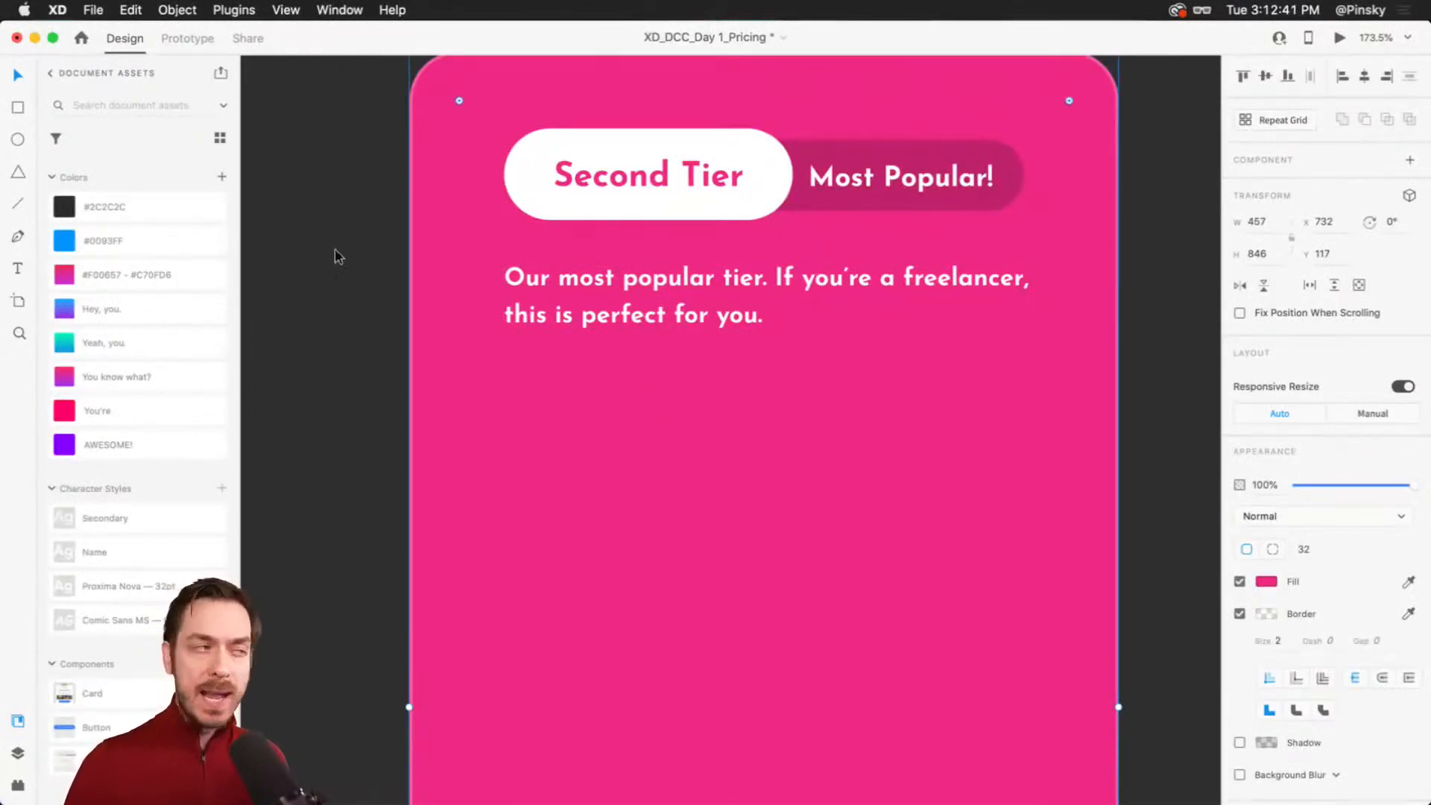
pyautogui.click(227, 172)
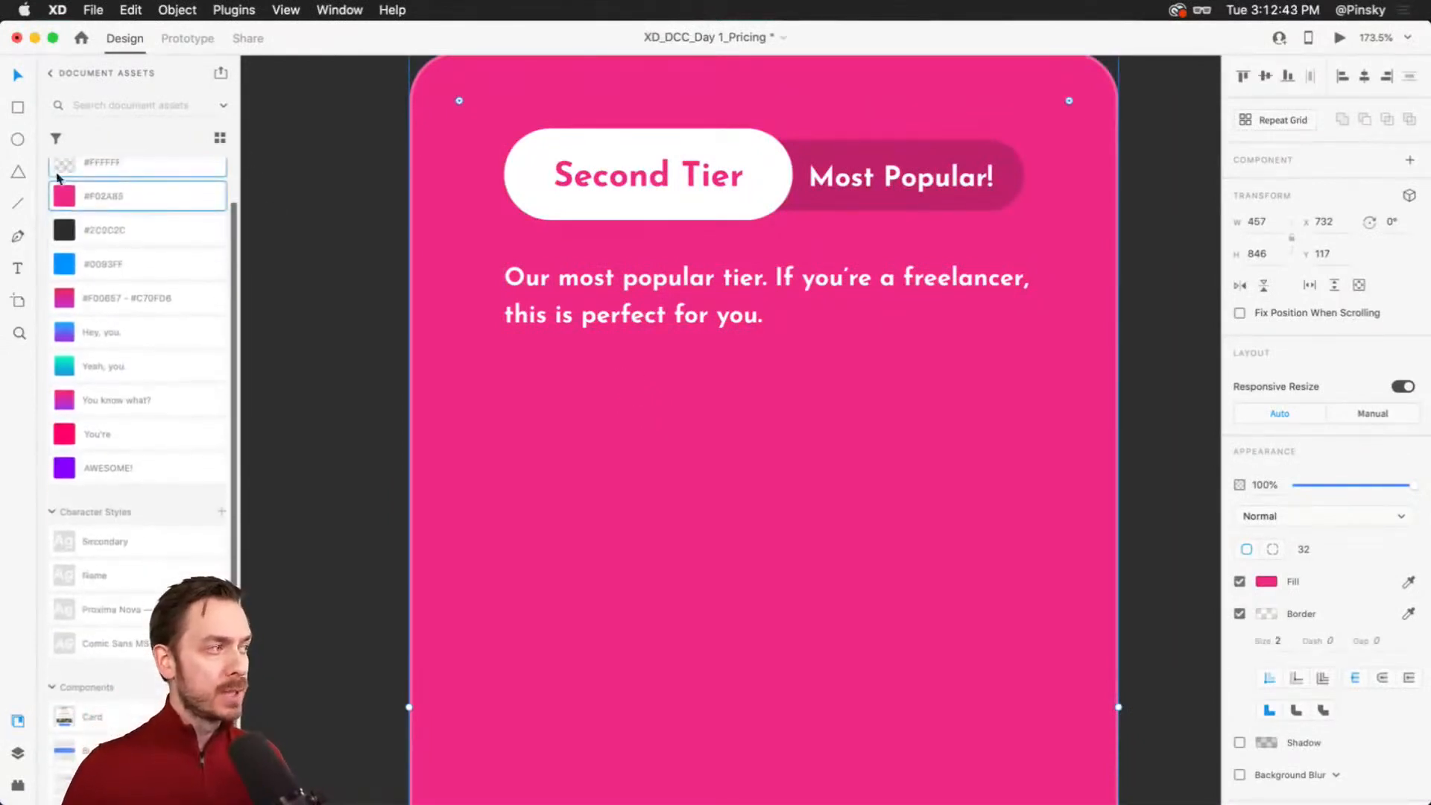
pyautogui.scroll(1, 128, 235)
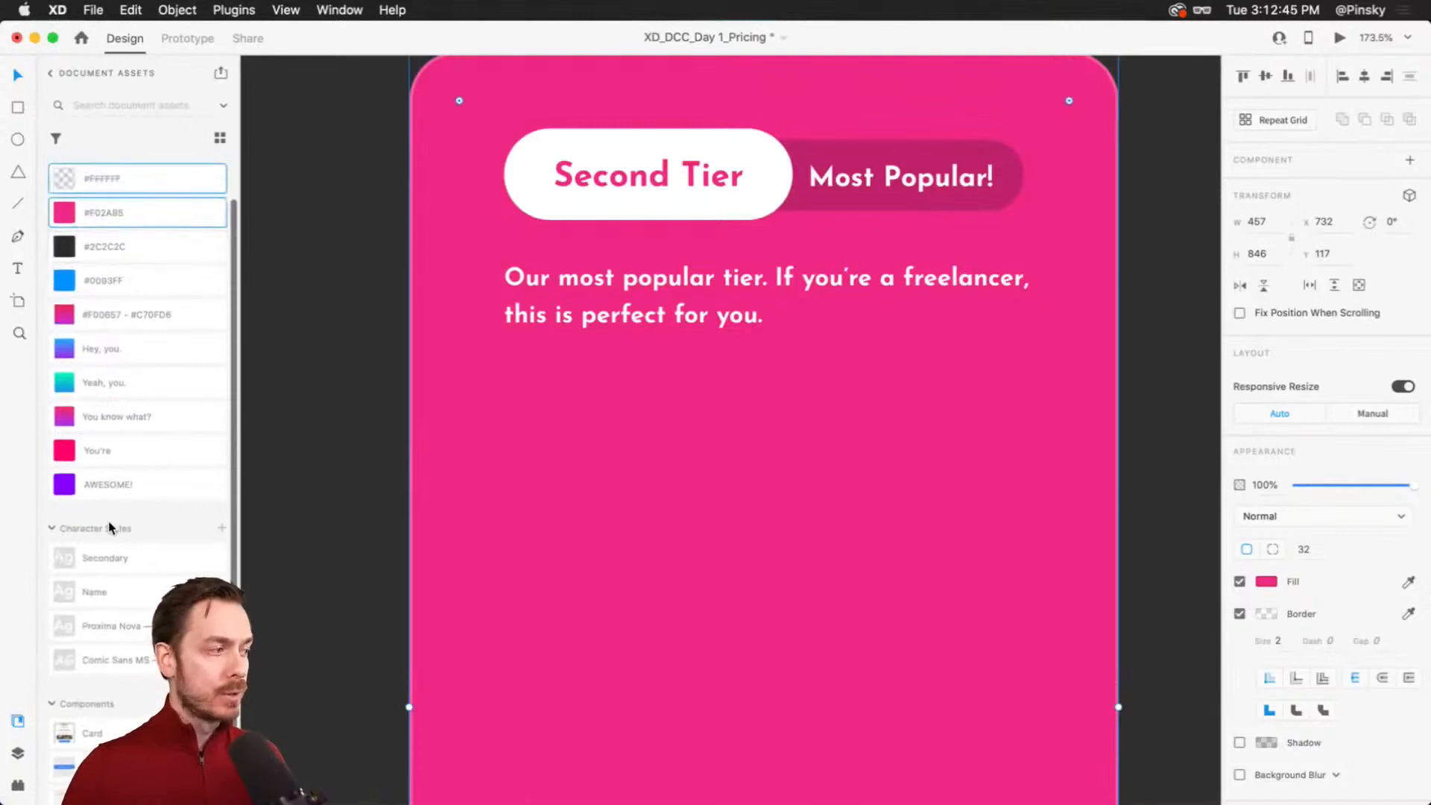
# Step: Save the "Second Tier" text formatting as a character style, and return to the layers with the description text selected
pyautogui.doubleClick(645, 178)
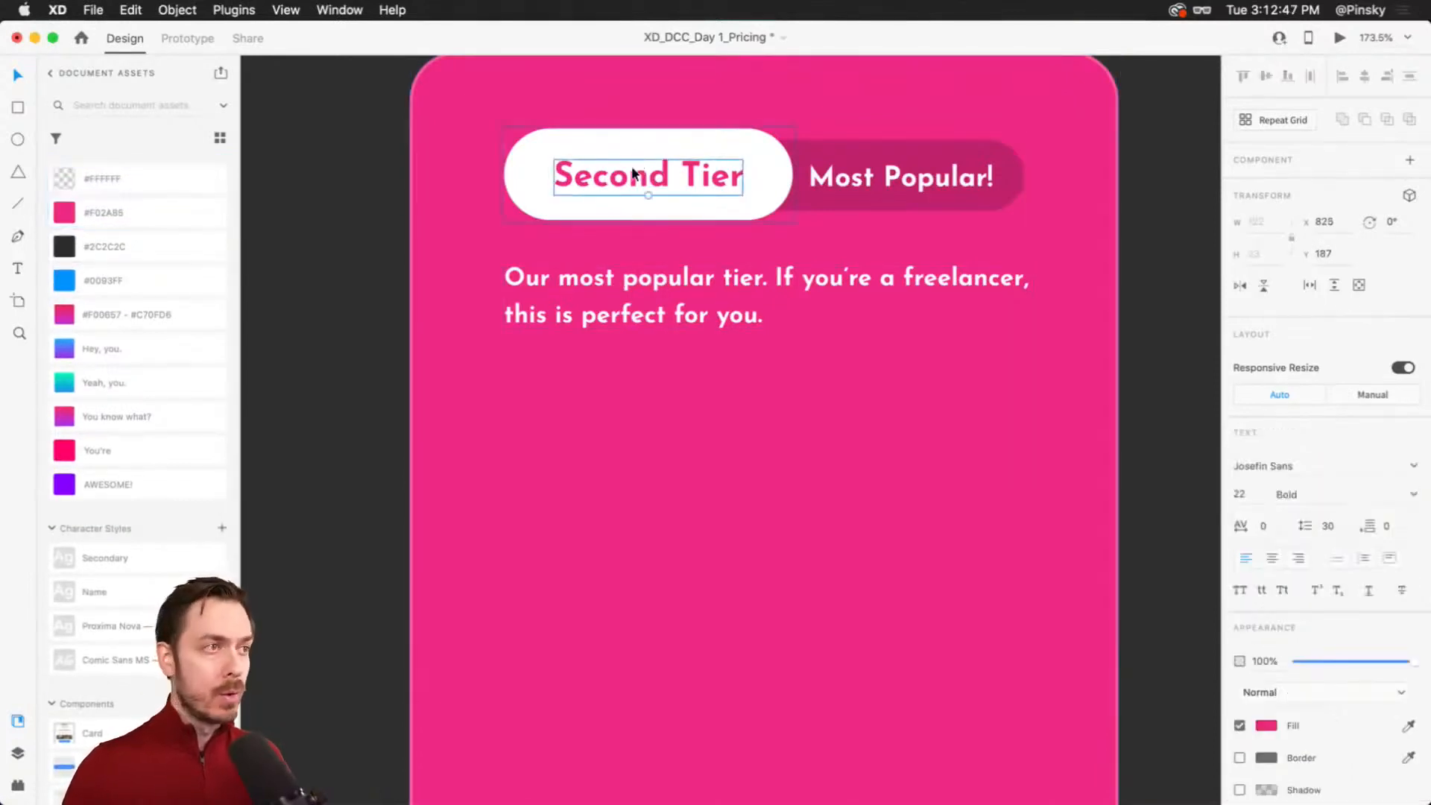
pyautogui.click(222, 527)
pyautogui.scroll(-2, 211, 546)
pyautogui.click(728, 382)
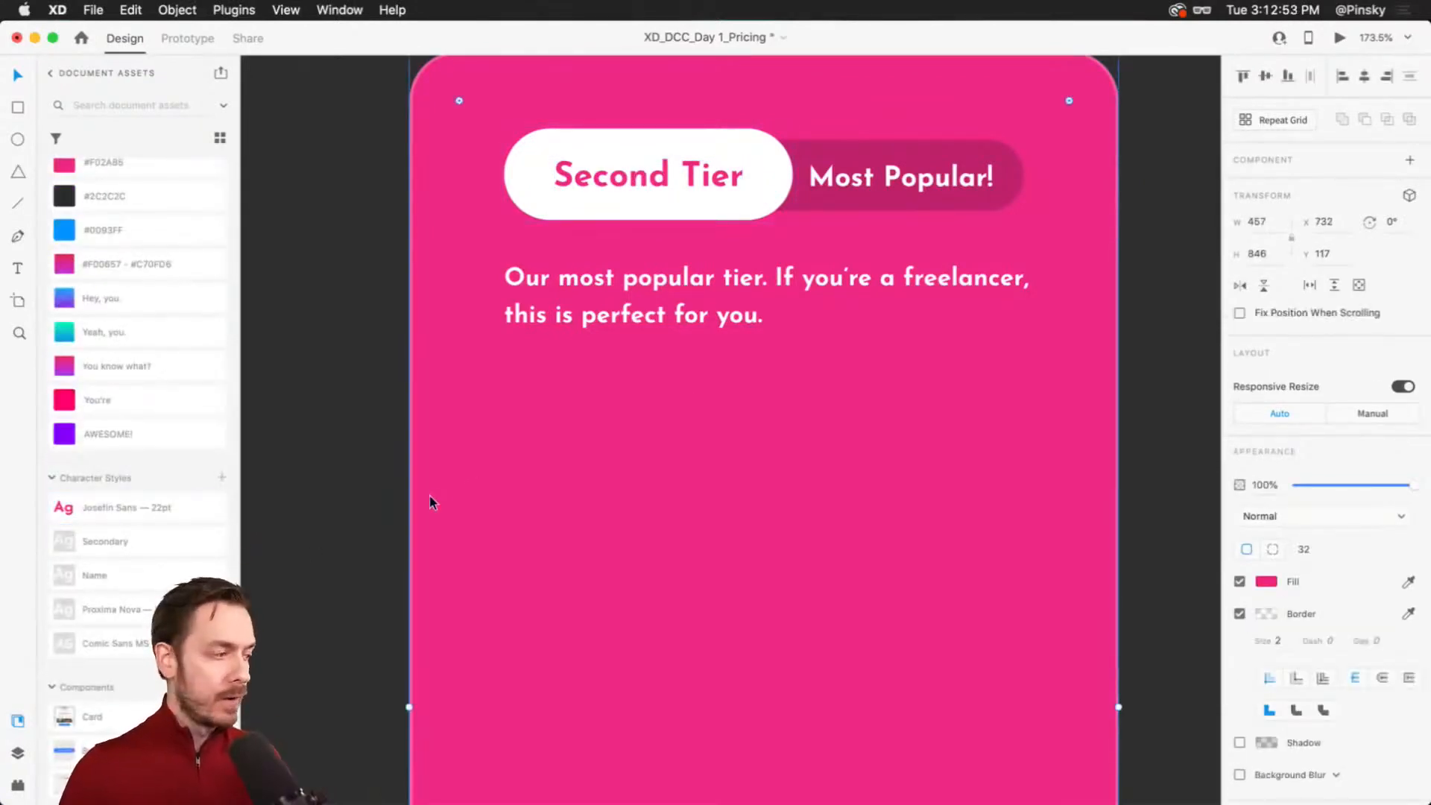
pyautogui.press('super+y')
pyautogui.click(603, 283)
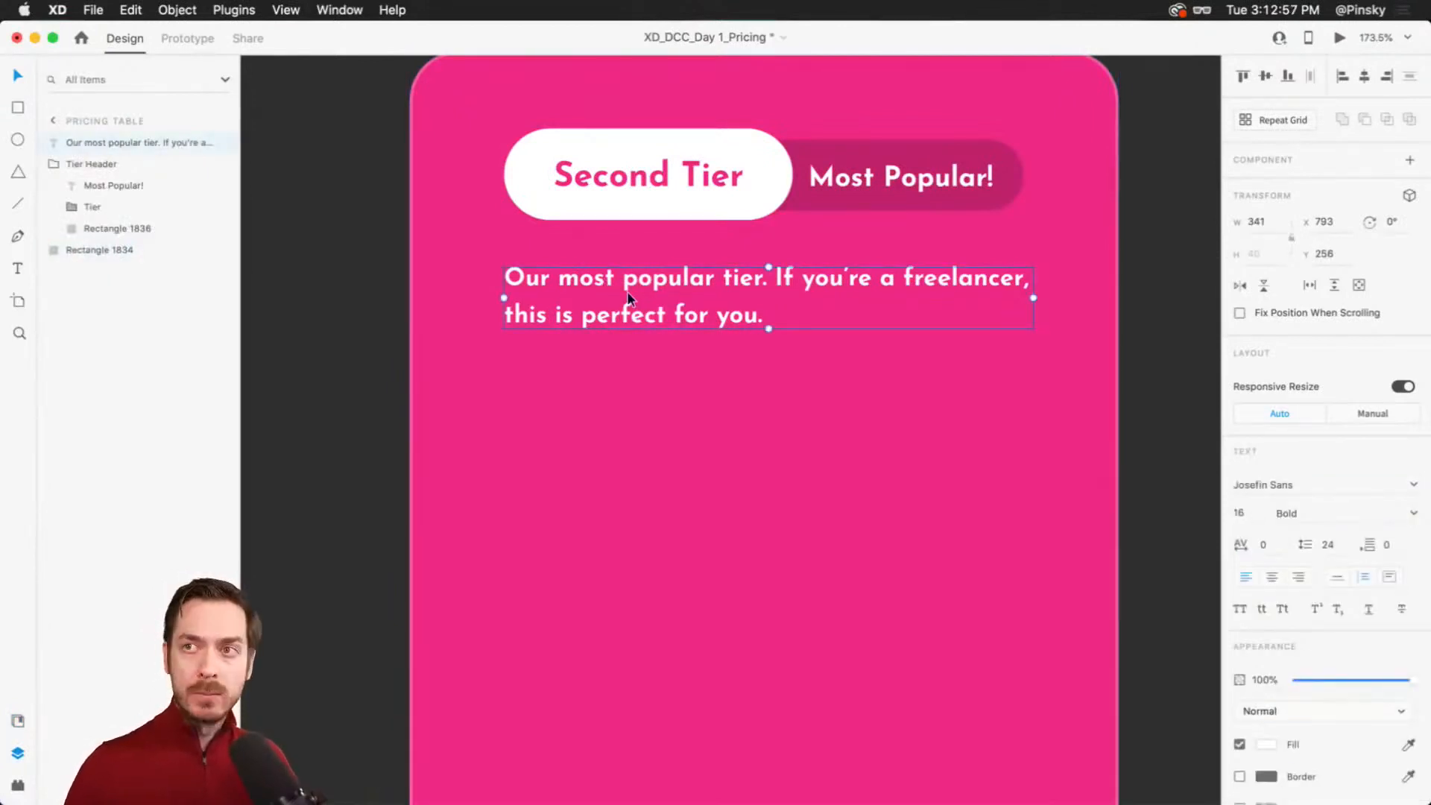
# Step: Draw a white 32 × 32 circle below the description, aligned to its left edge at X 793, Y 326, and remove its border
pyautogui.scroll(-3, 630, 313)
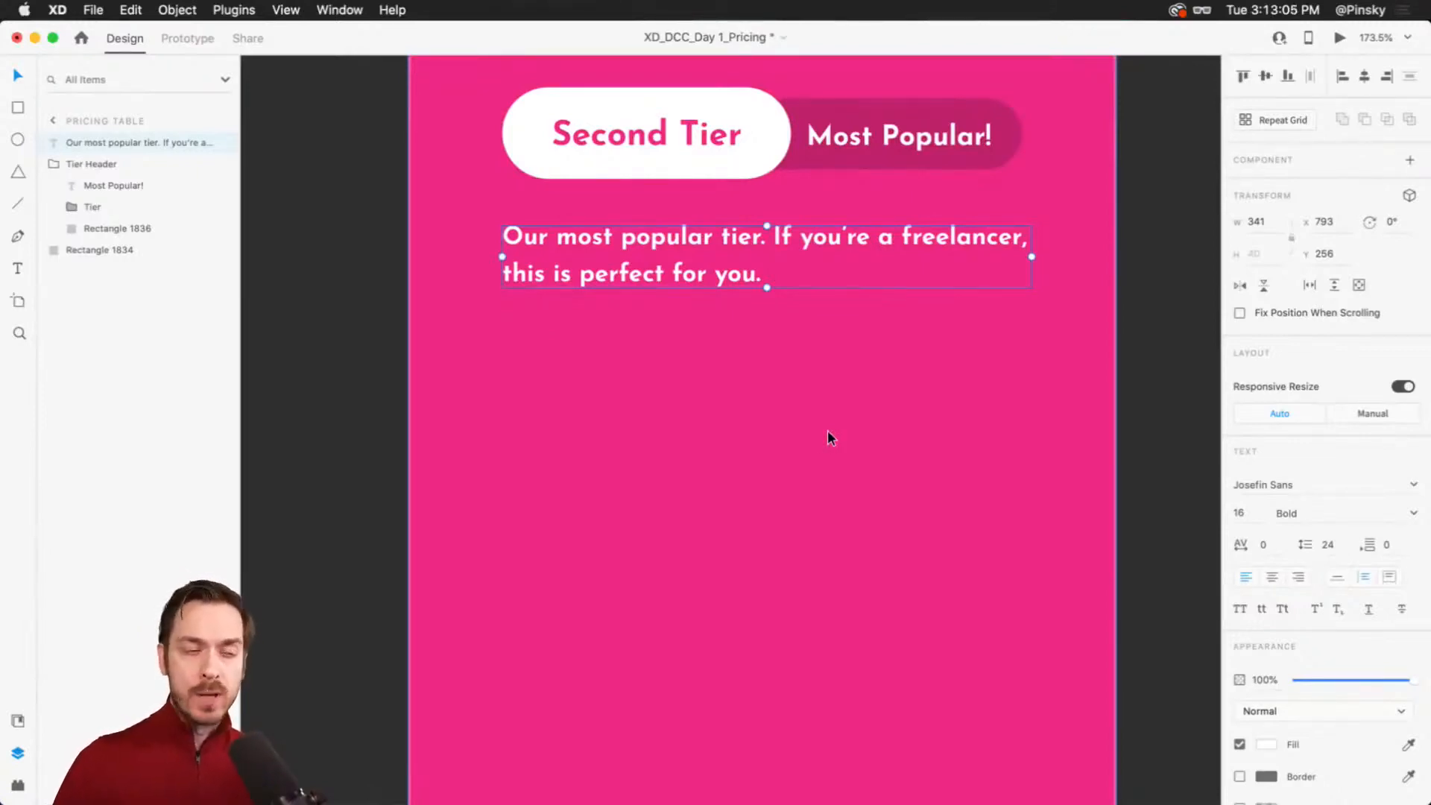
pyautogui.scroll(3, 610, 415)
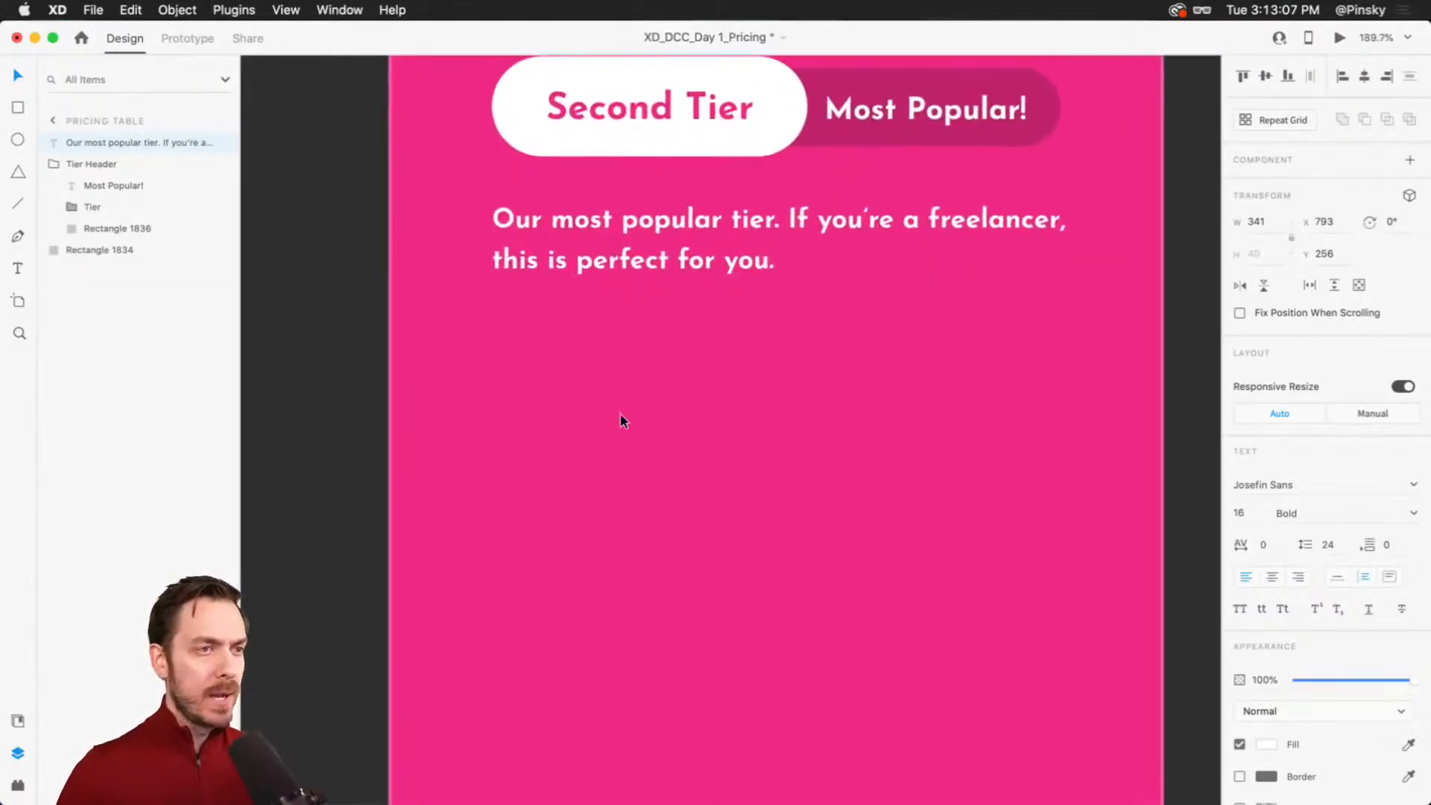
pyautogui.moveTo(761, 432); pyautogui.dragTo(733, 415)
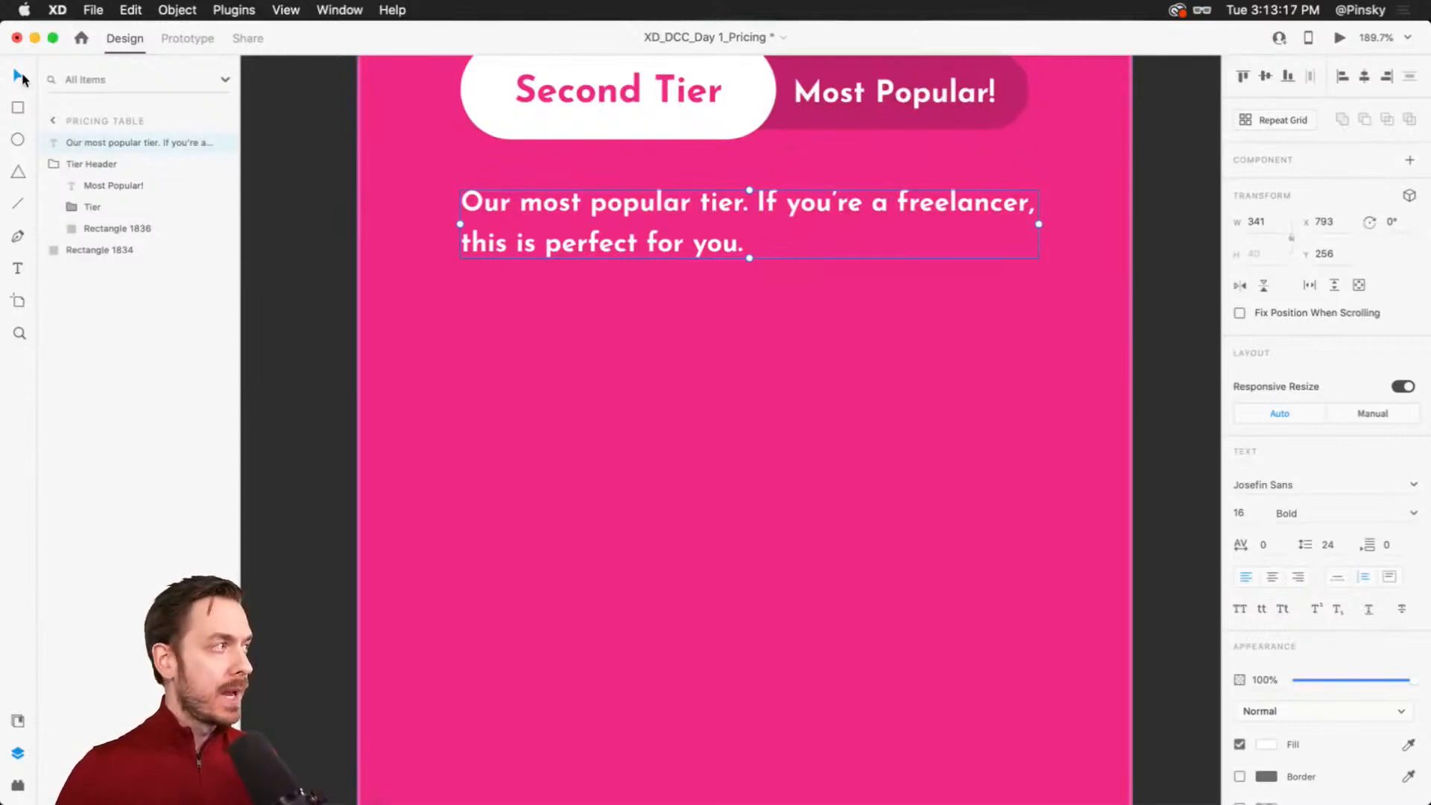
pyautogui.click(19, 143)
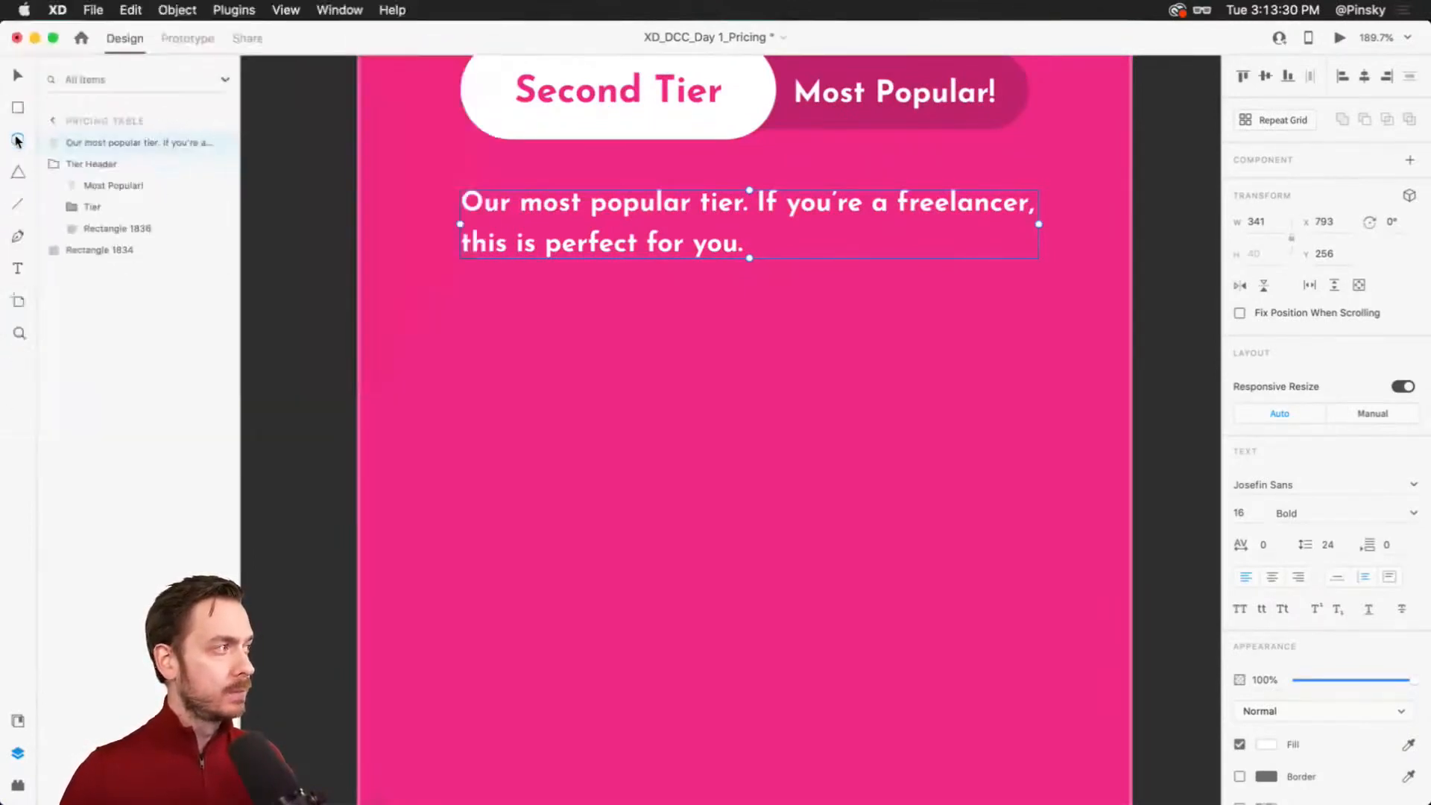
pyautogui.click(17, 140)
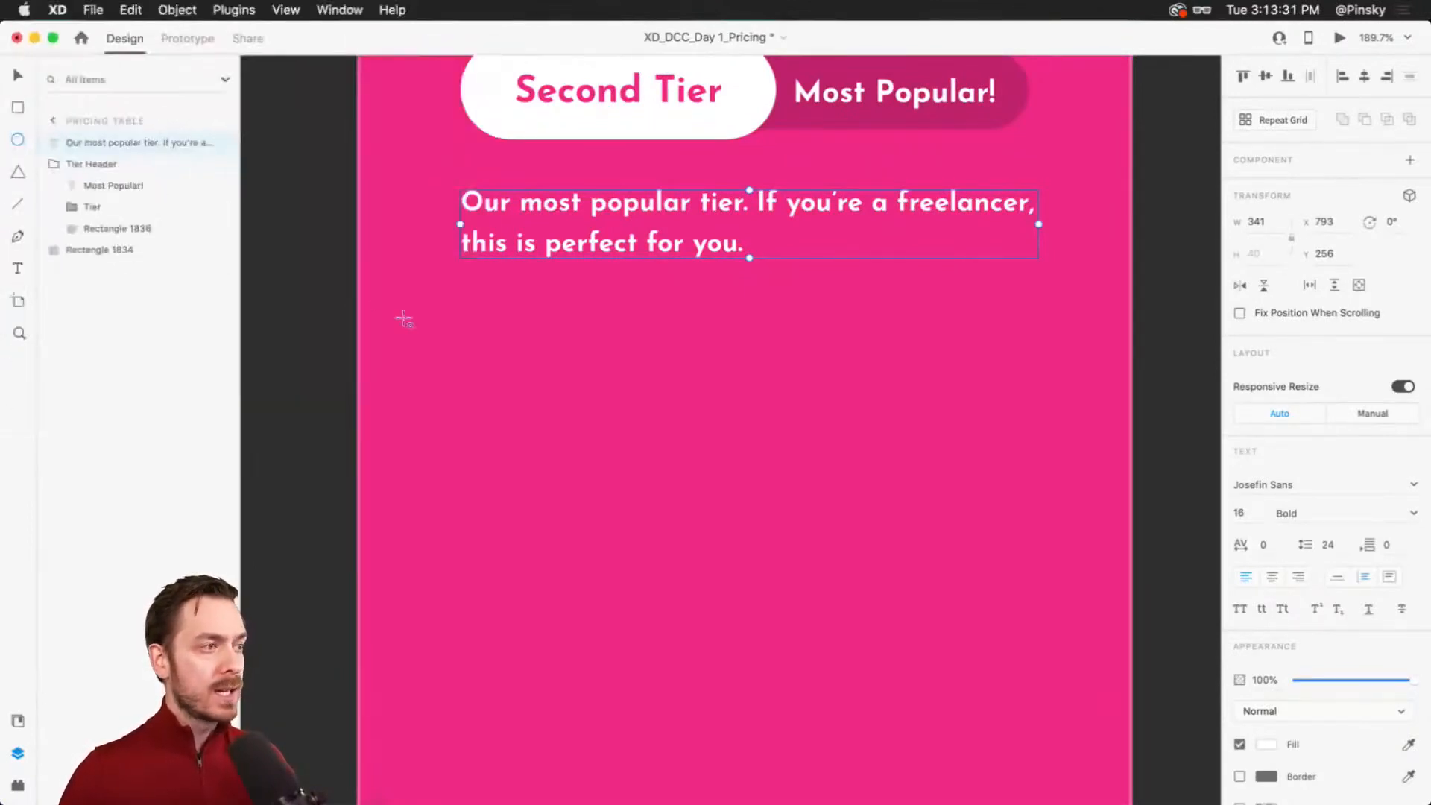
pyautogui.moveTo(461, 295)
pyautogui.mouseDown()
pyautogui.moveTo(518, 351)
pyautogui.moveTo(499, 342)
pyautogui.mouseUp()
pyautogui.press('v')
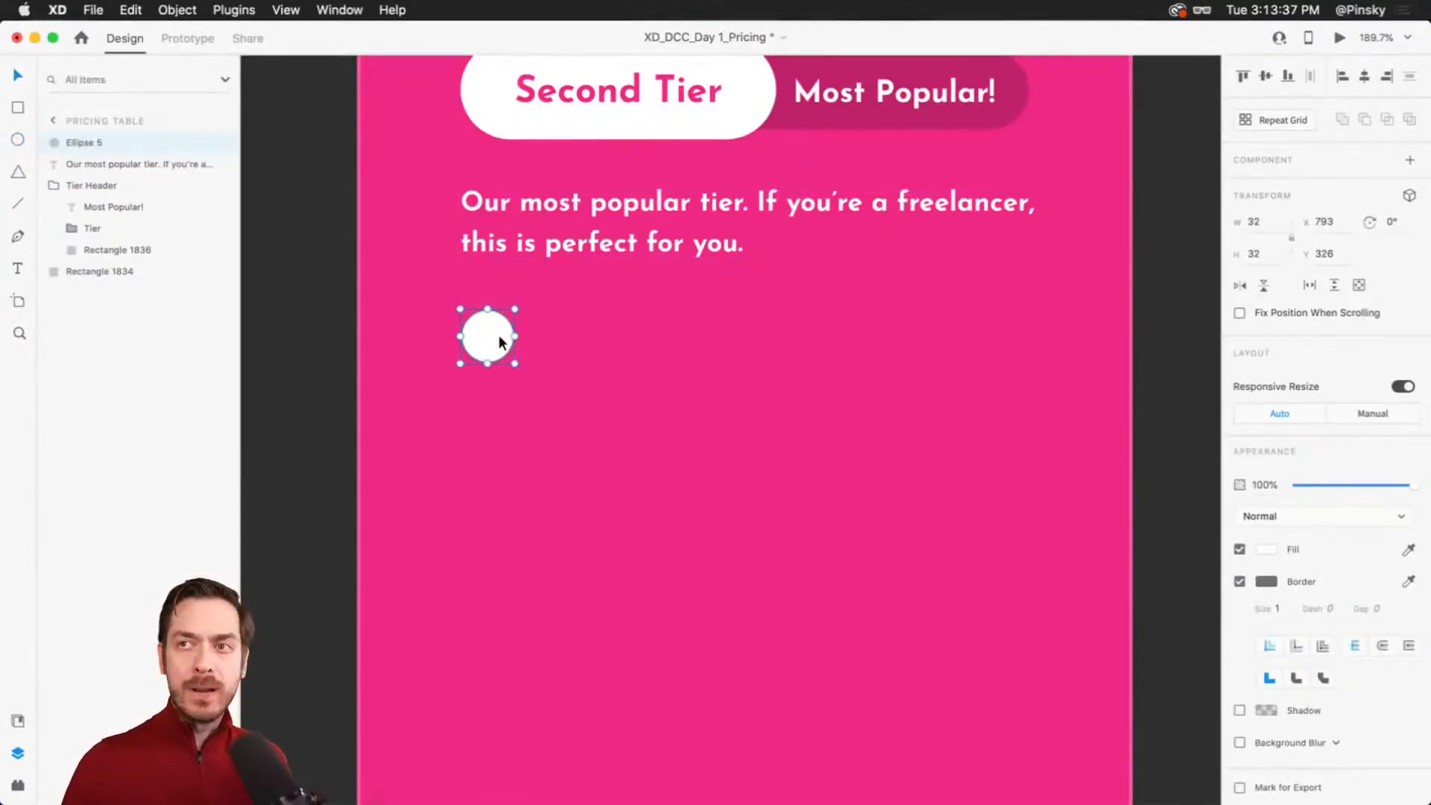
pyautogui.click(1239, 581)
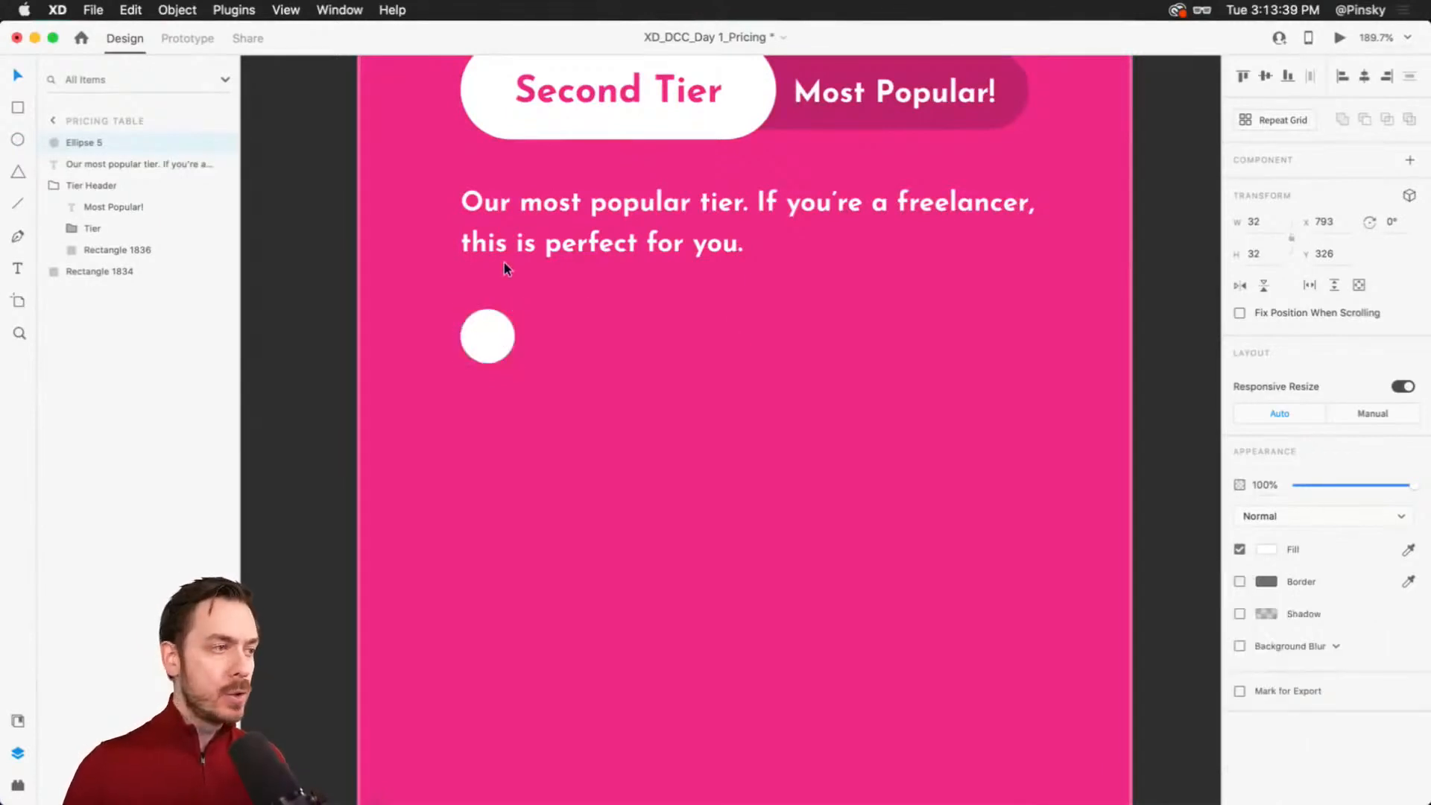
# Step: Check the circle in a preview and enlarge it to 34 × 34
pyautogui.click(1339, 37)
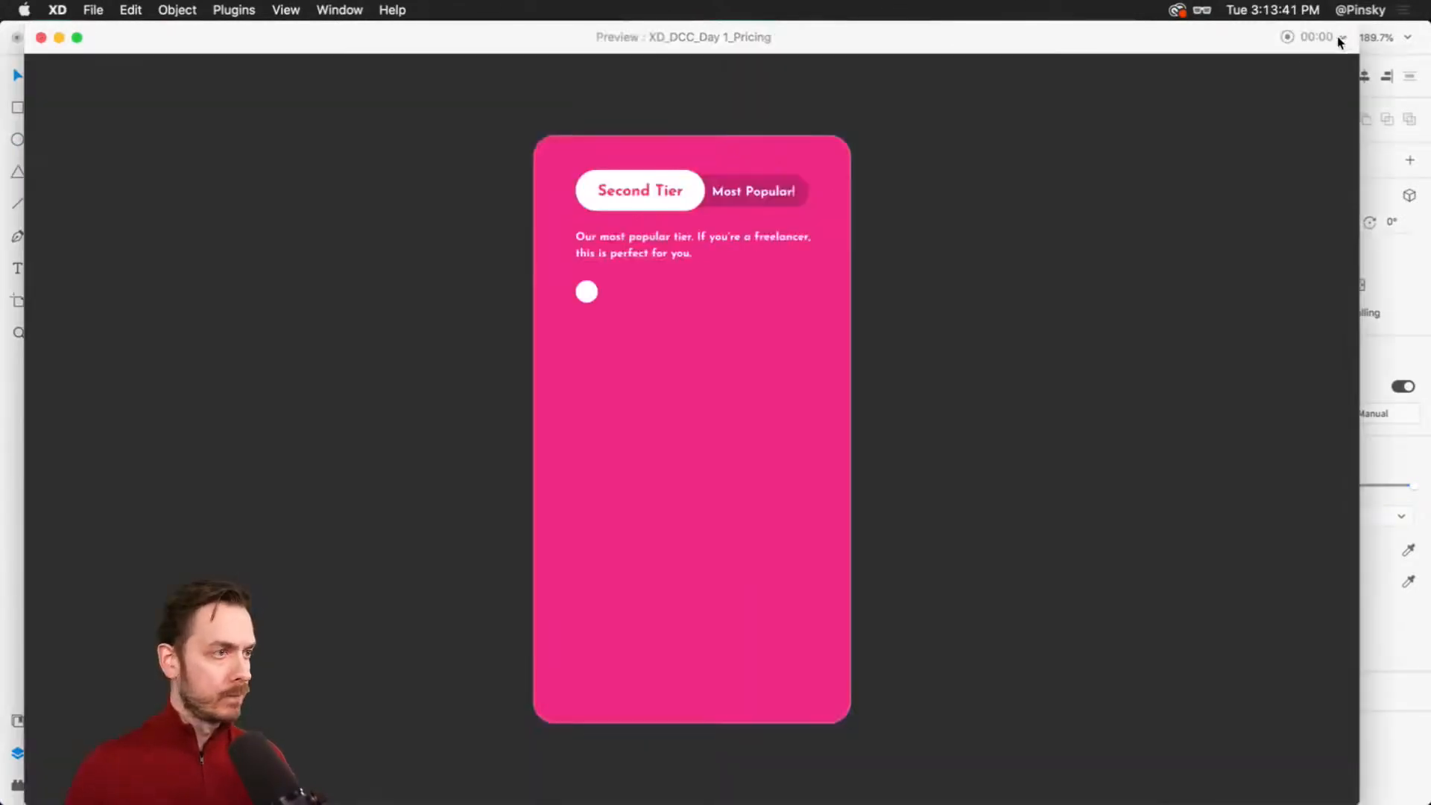
pyautogui.press('super+w')
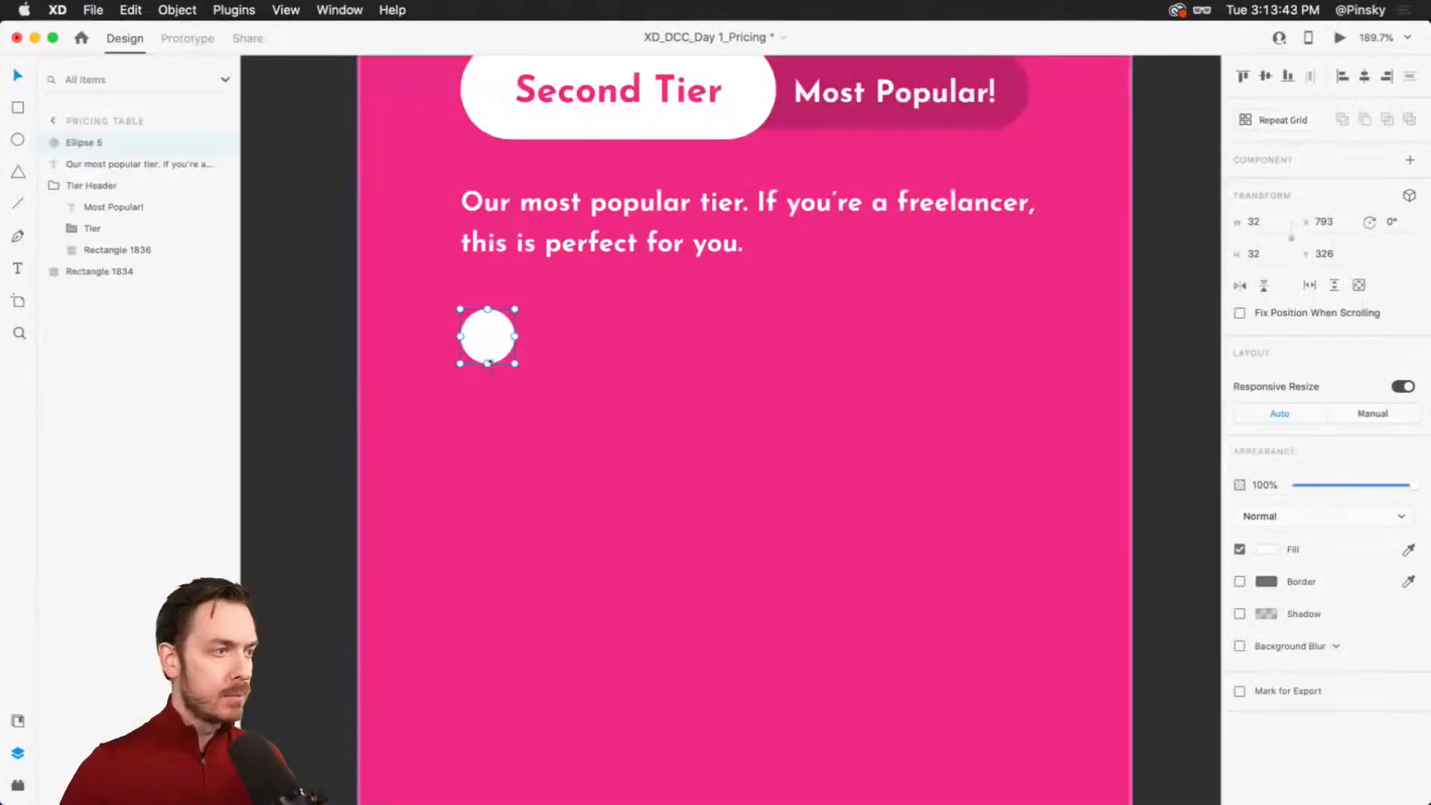
pyautogui.moveTo(518, 366); pyautogui.dragTo(522, 371)
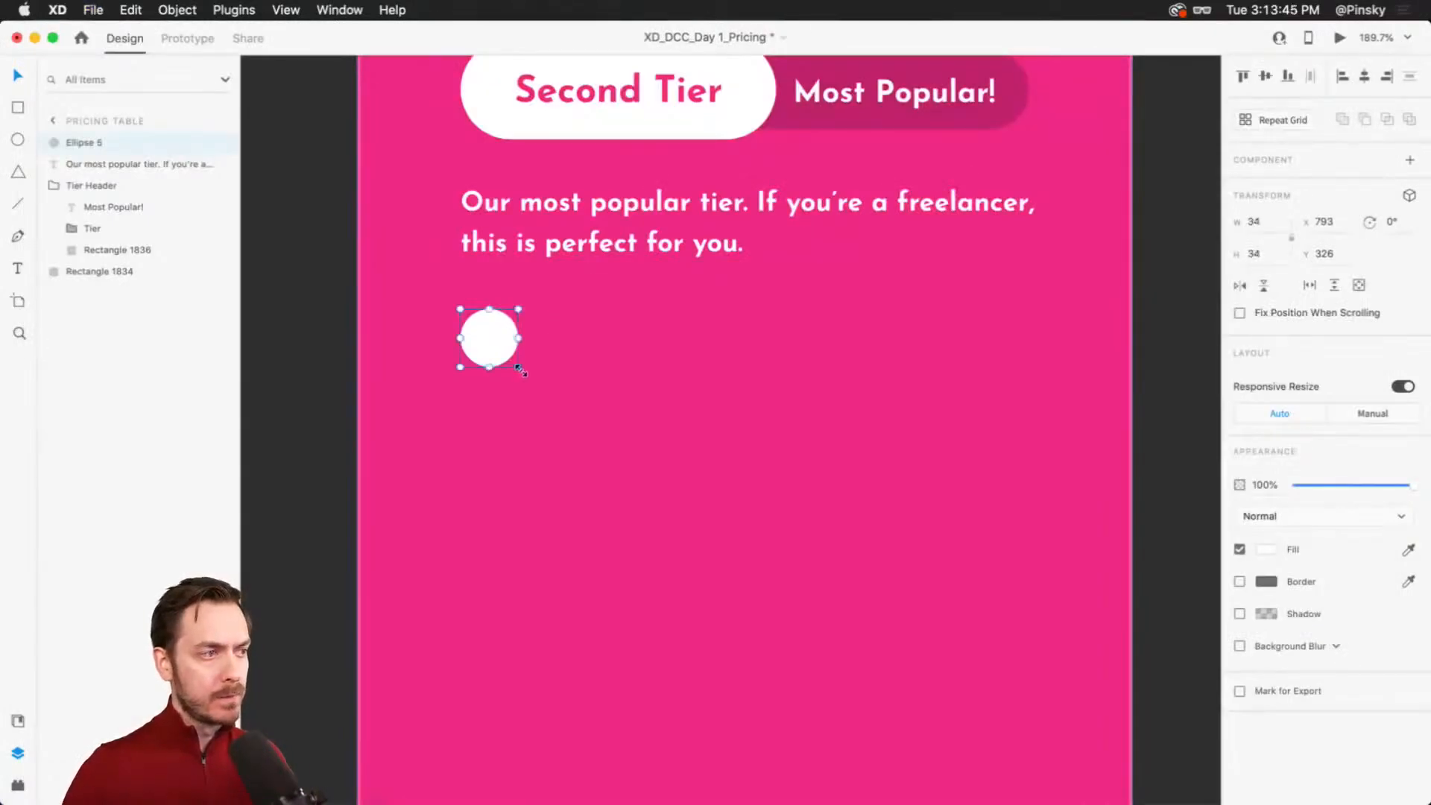
# Step: Turn on the square grid for the Pricing Table artboard as a guide over the white circle
pyautogui.scroll(5, 476, 343)
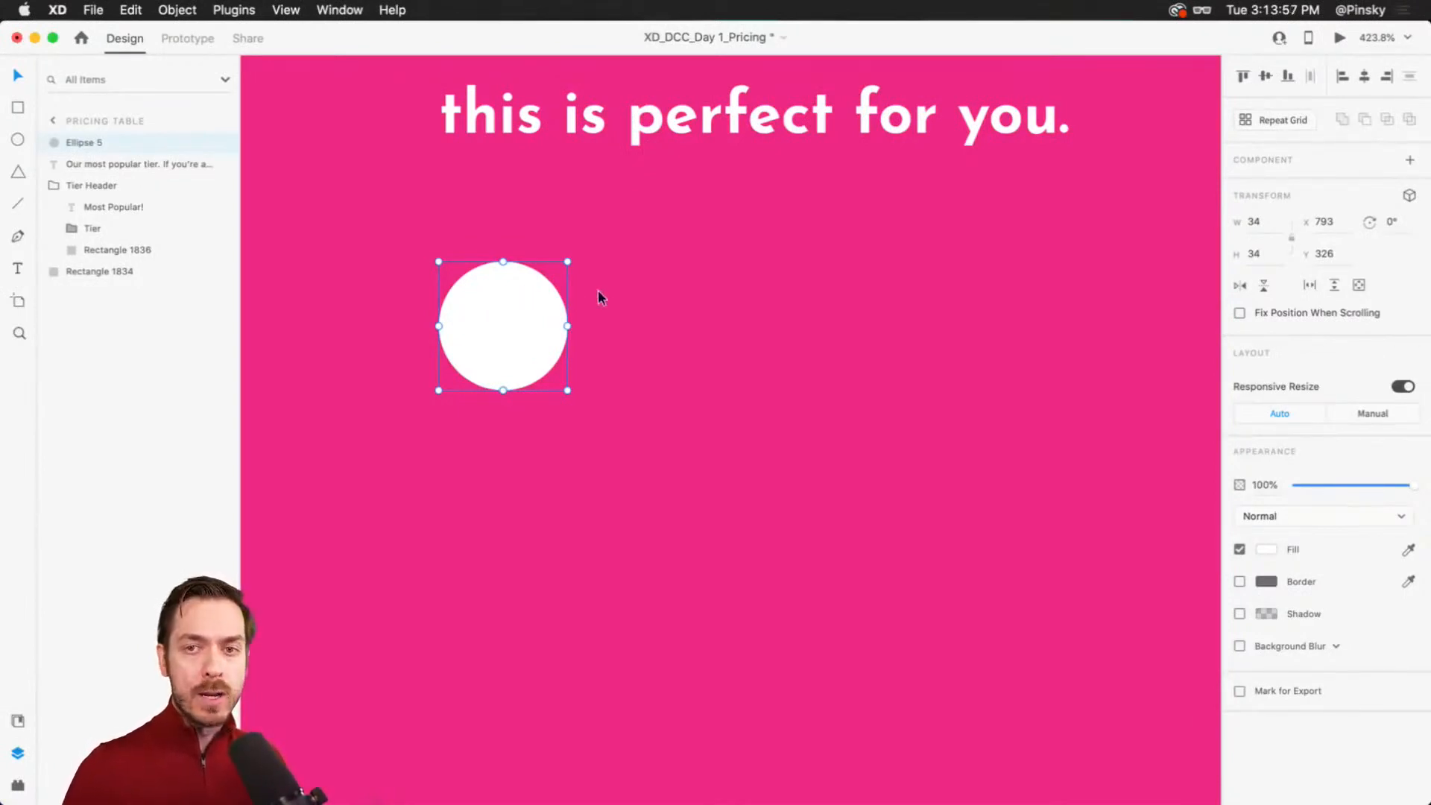
pyautogui.press('super+apostrophe')
pyautogui.scroll(-5, 597, 292)
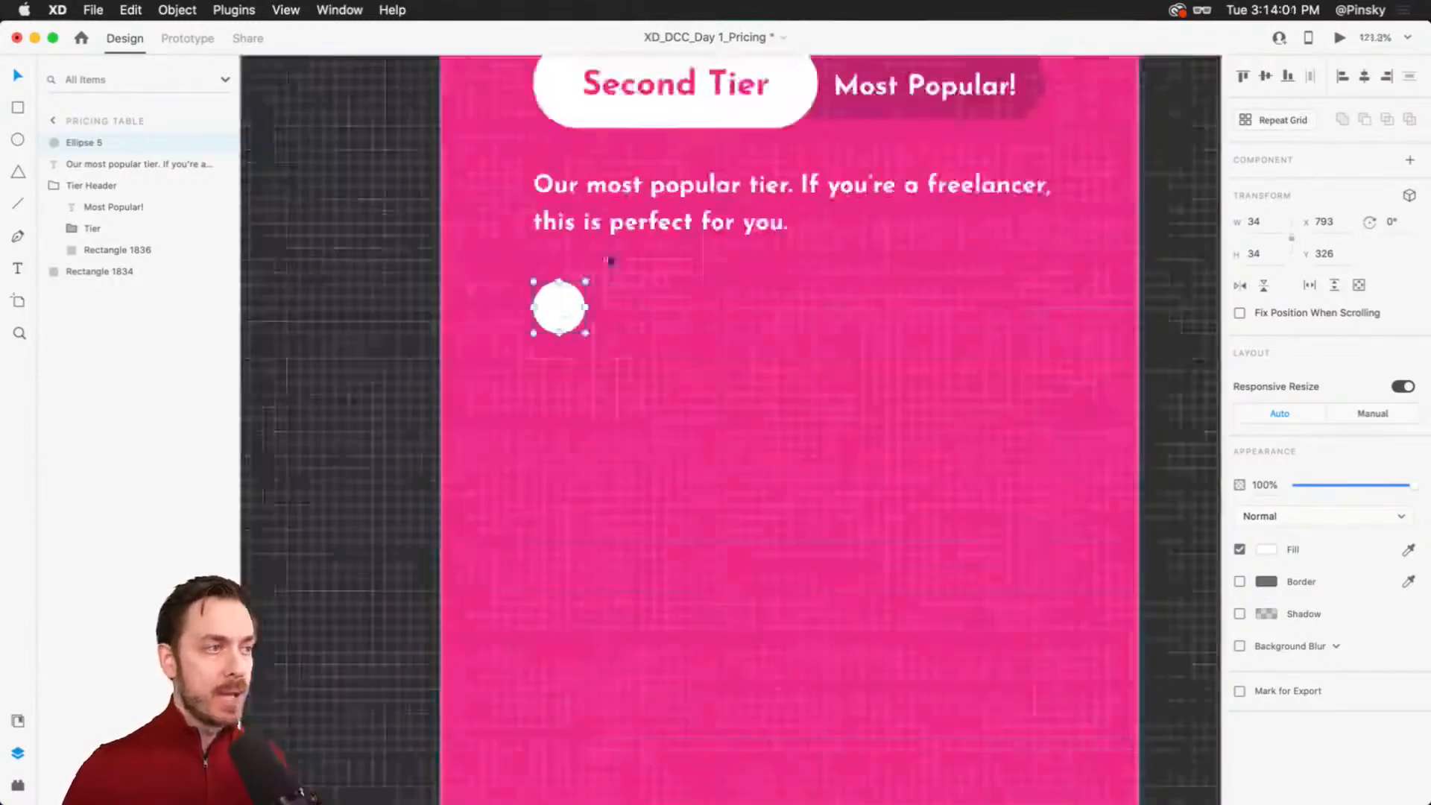
pyautogui.hscroll(-8, 605, 281)
pyautogui.press('super+minus')
pyautogui.click(377, 216)
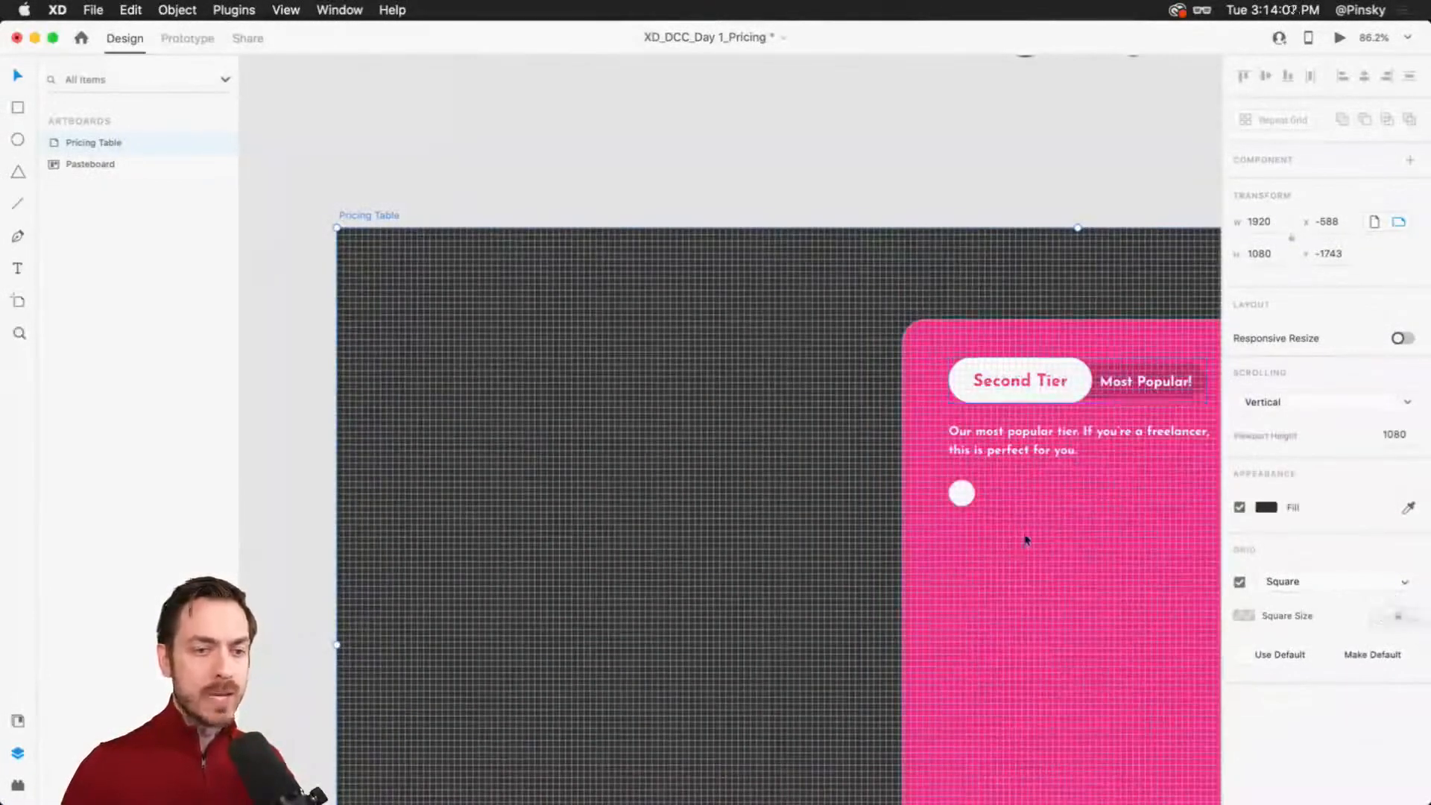
pyautogui.scroll(10, 1026, 540)
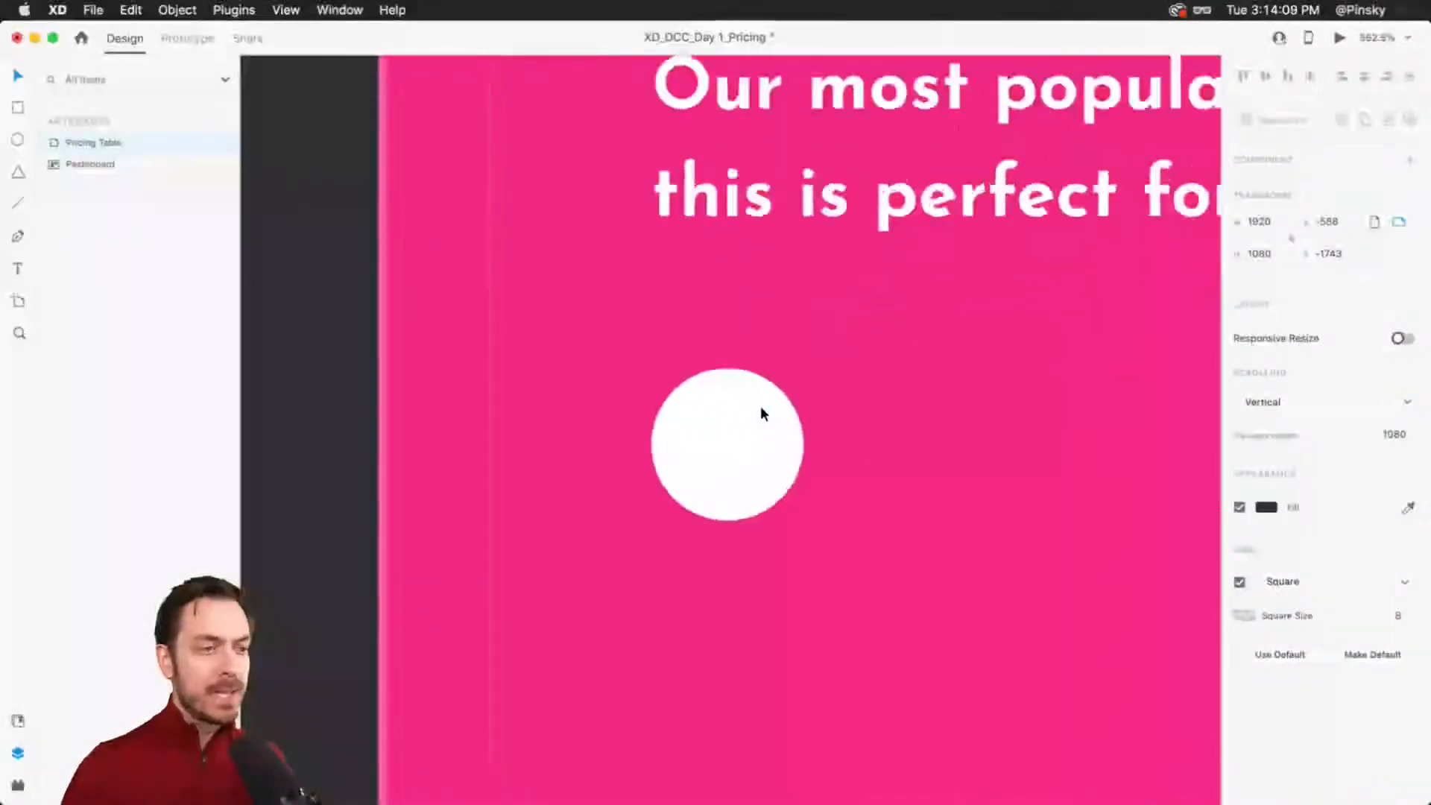
pyautogui.moveTo(766, 435); pyautogui.dragTo(688, 375)
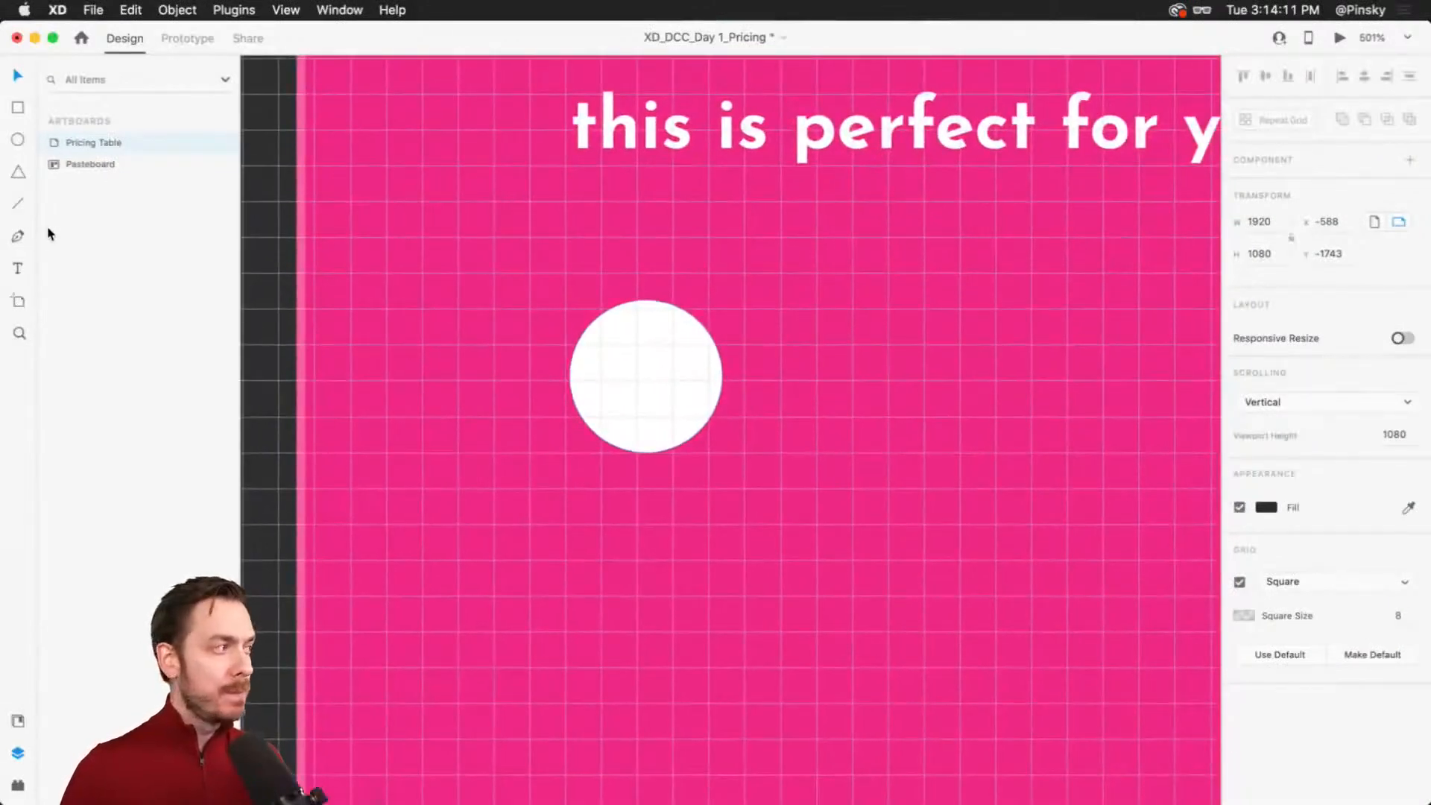
# Step: Draw a 24 × 16 checkmark with the Pen tool, move it inside the circle to X 796, Y 336, and hide the grid
pyautogui.click(18, 237)
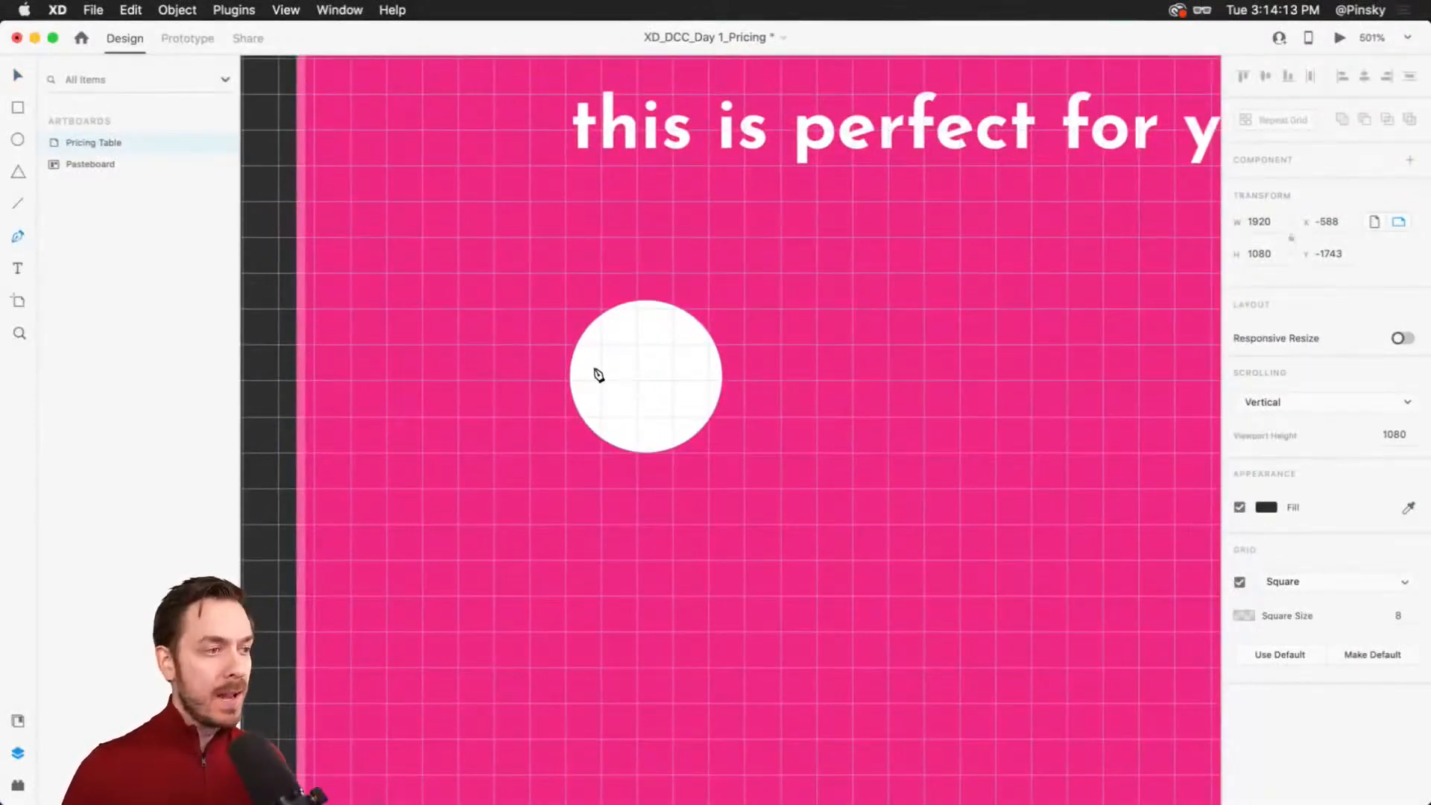
pyautogui.click(600, 345)
pyautogui.click(637, 380)
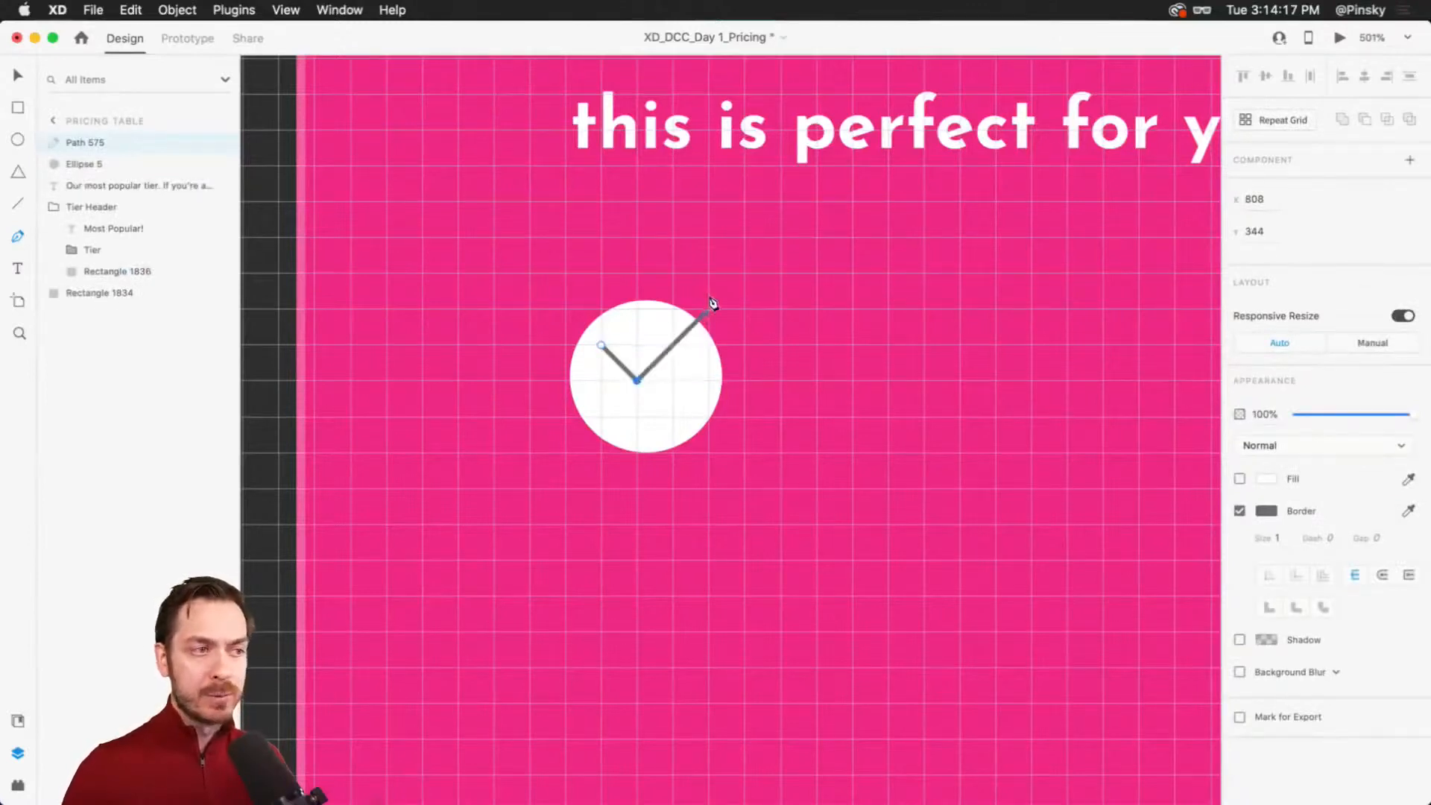
pyautogui.click(707, 308)
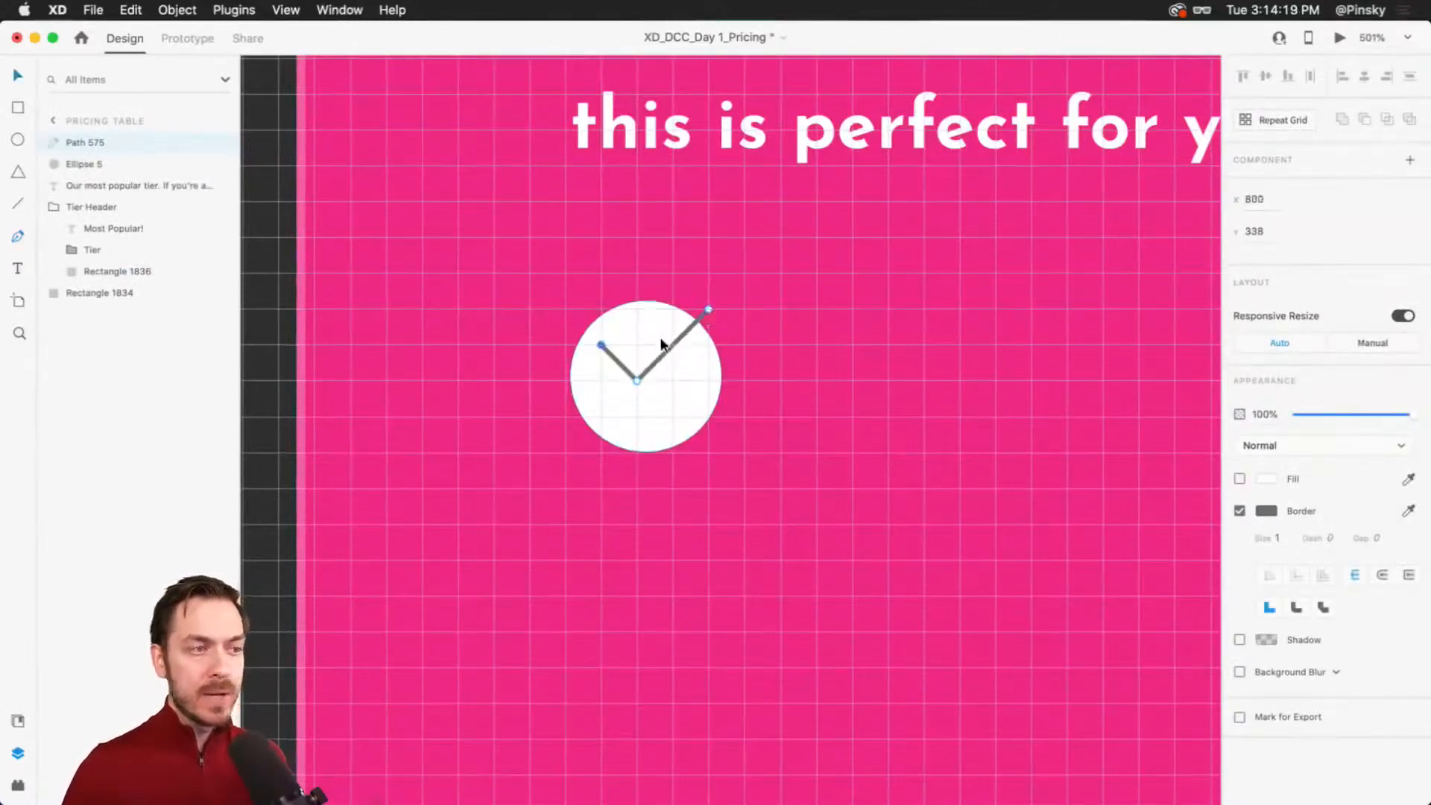
pyautogui.press('Escape')
pyautogui.moveTo(681, 329); pyautogui.dragTo(663, 364)
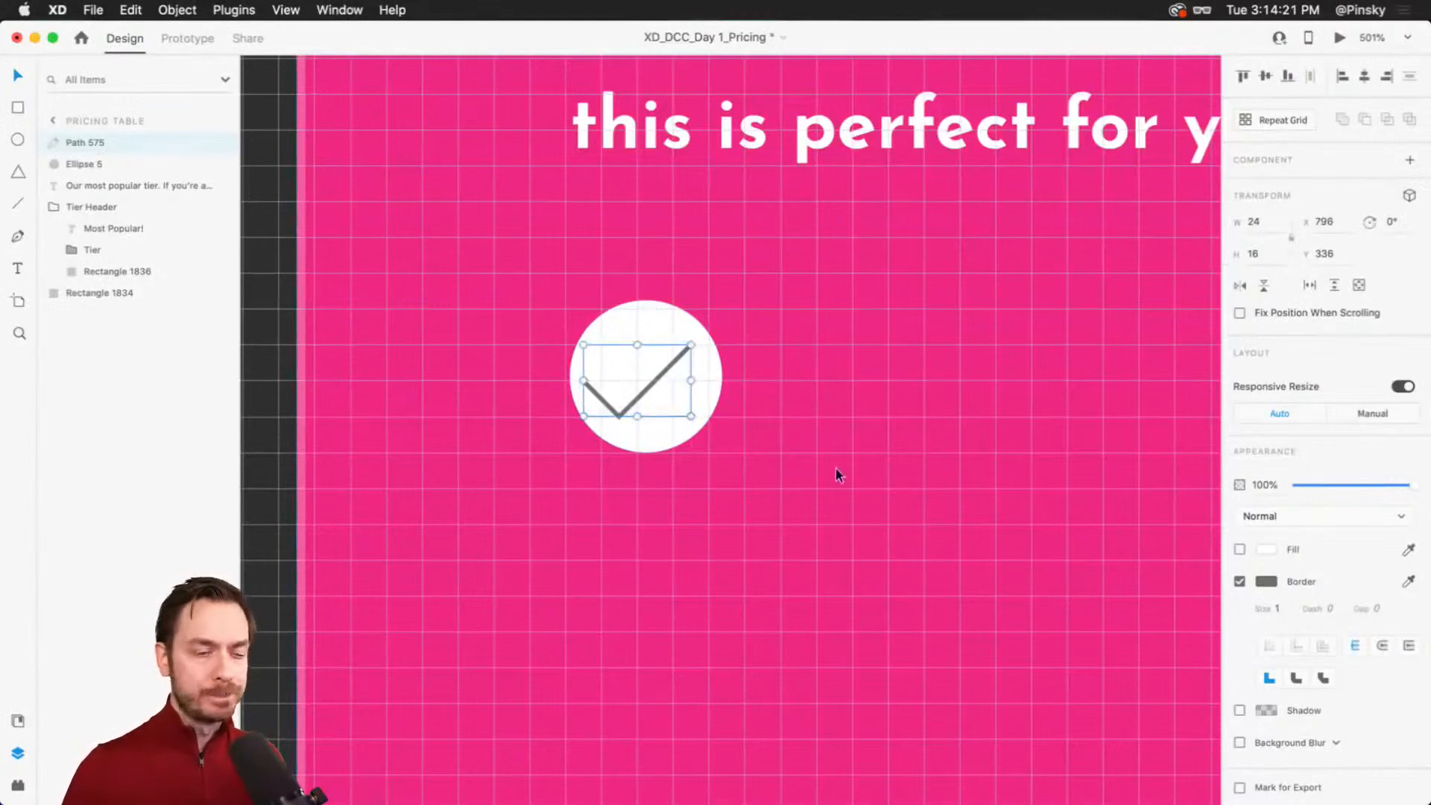
pyautogui.press('super+apostrophe')
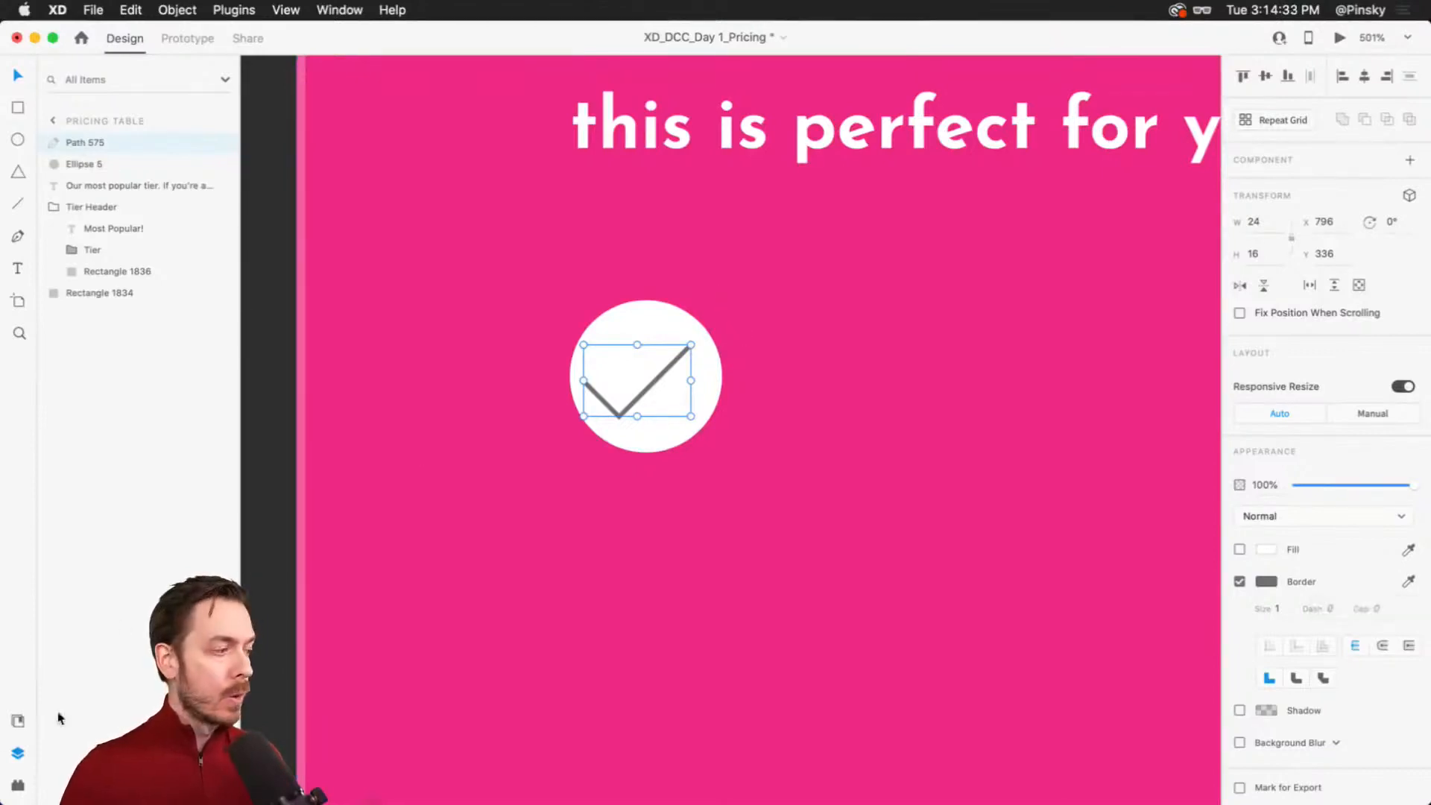
# Step: Apply the saved document color #F02A85 to the checkmark's border
pyautogui.click(19, 720)
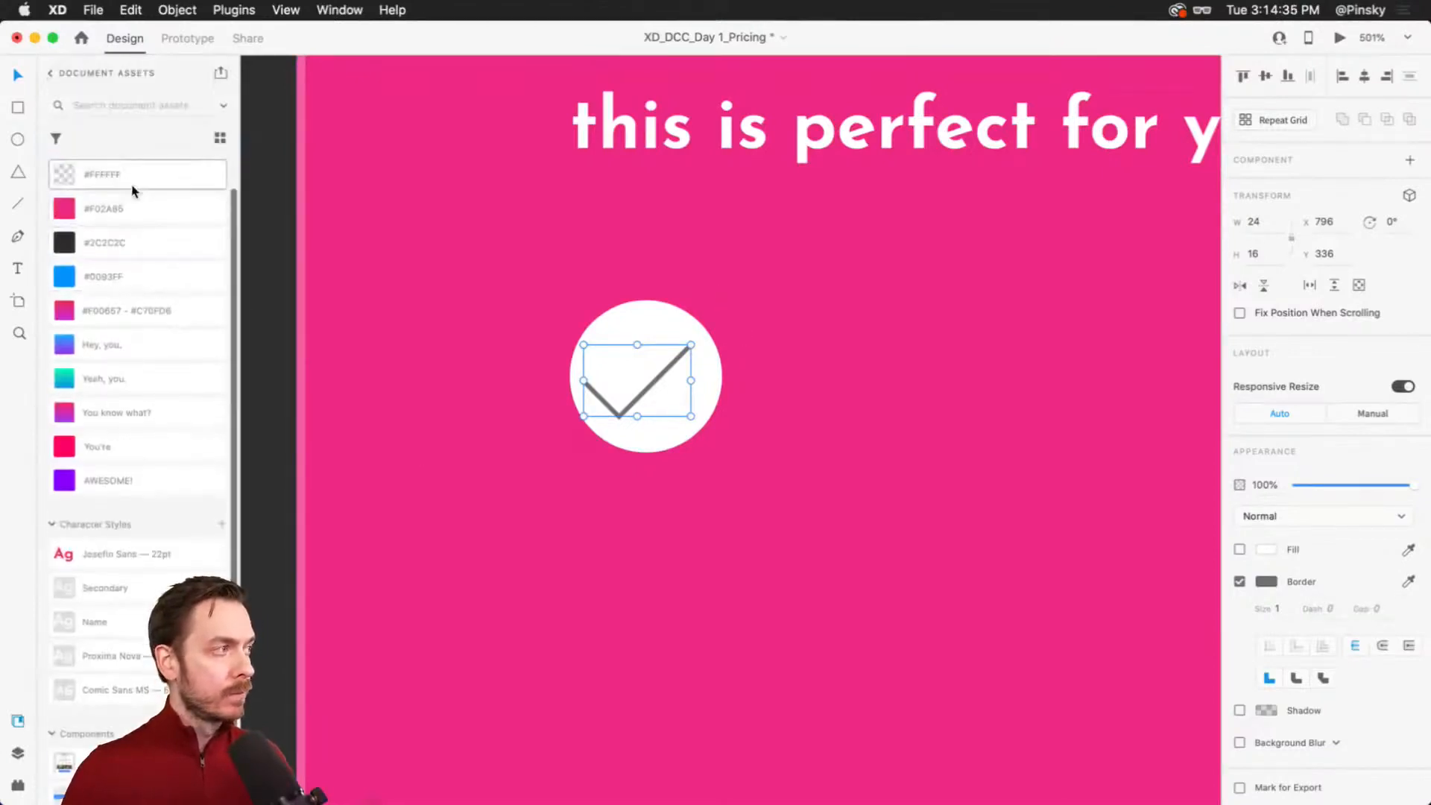
pyautogui.rightClick(139, 206)
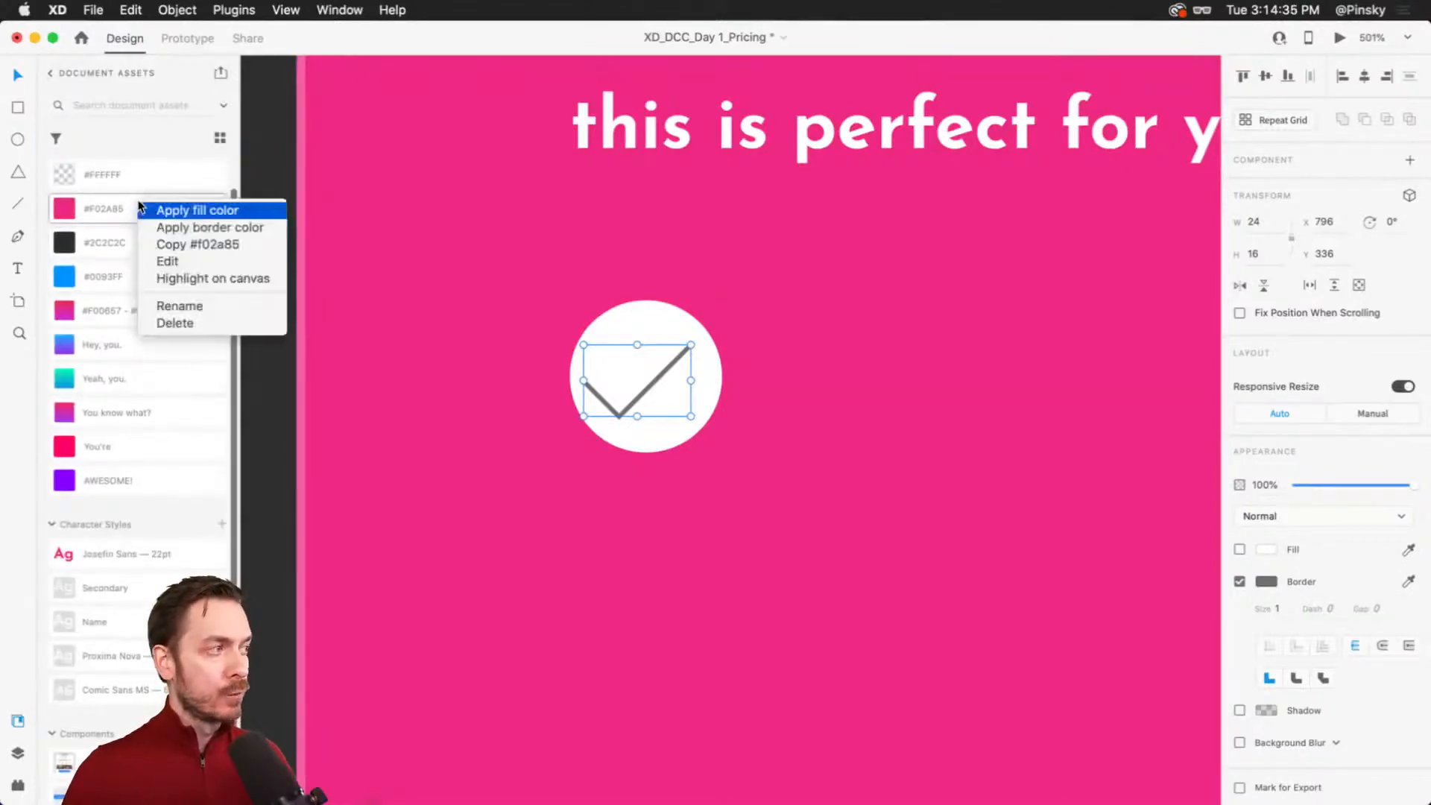
pyautogui.click(222, 226)
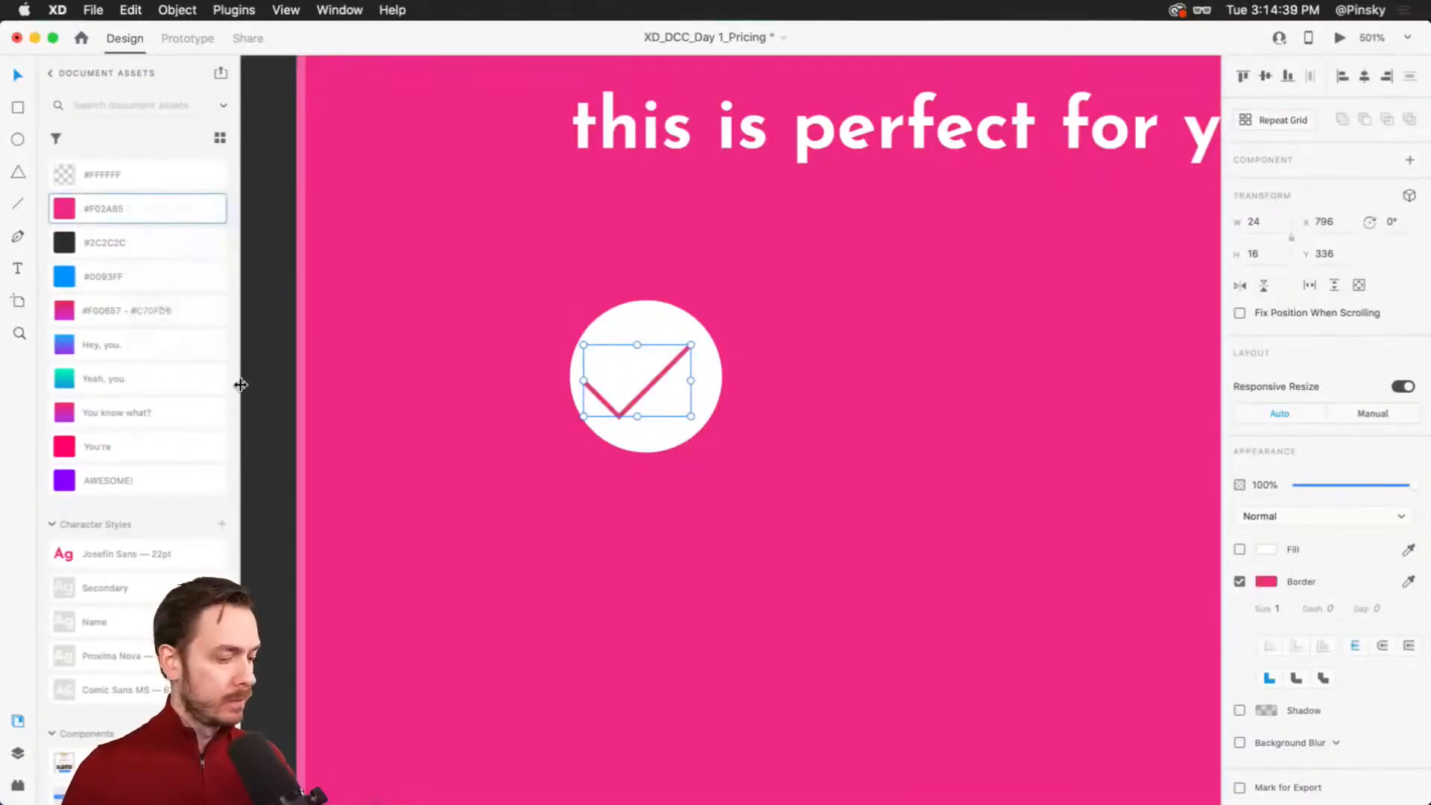
pyautogui.press('super+y')
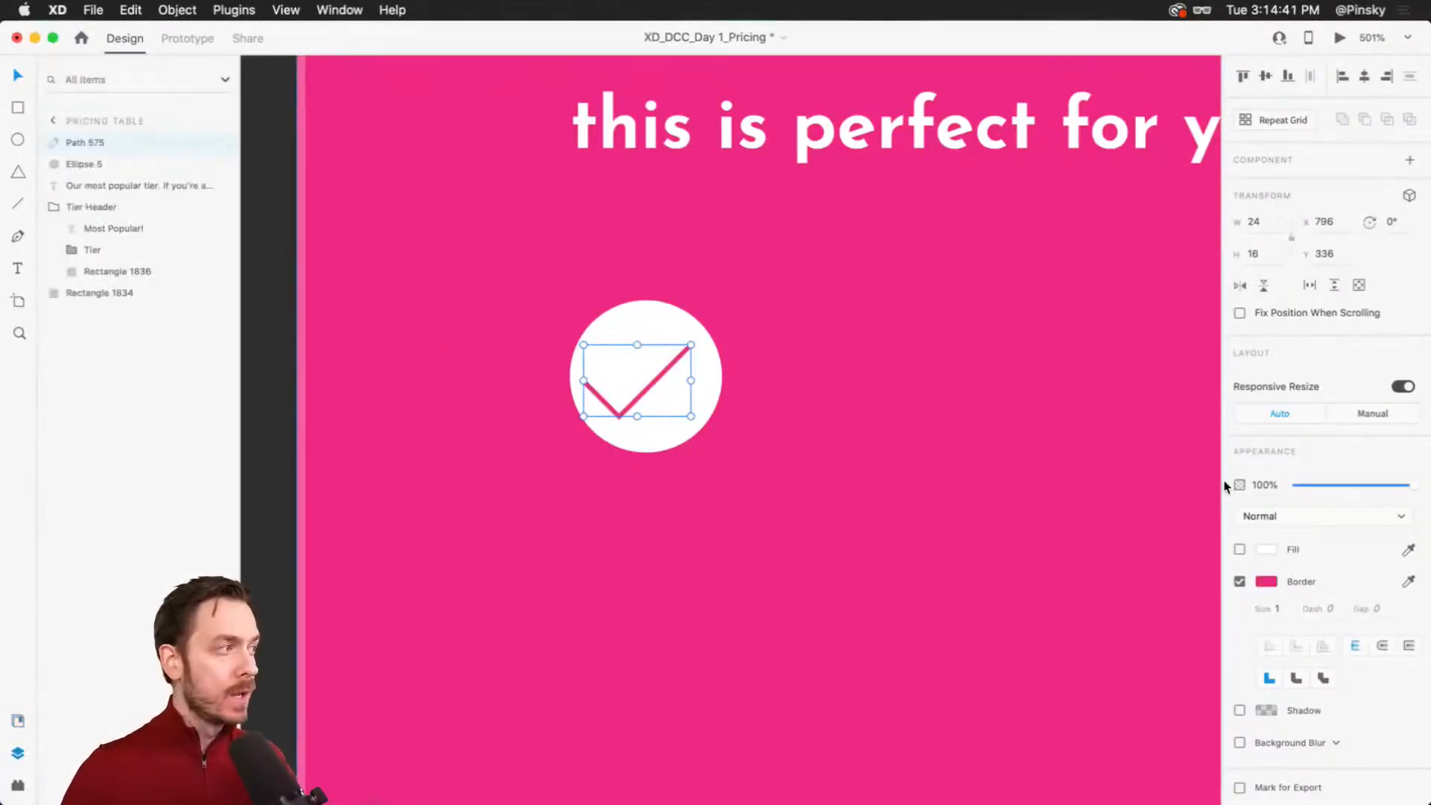
# Step: Set the checkmark's border size to 4 and give it round caps and round joins
pyautogui.click(1277, 609)
pyautogui.press('Up')
pyautogui.press('Up')
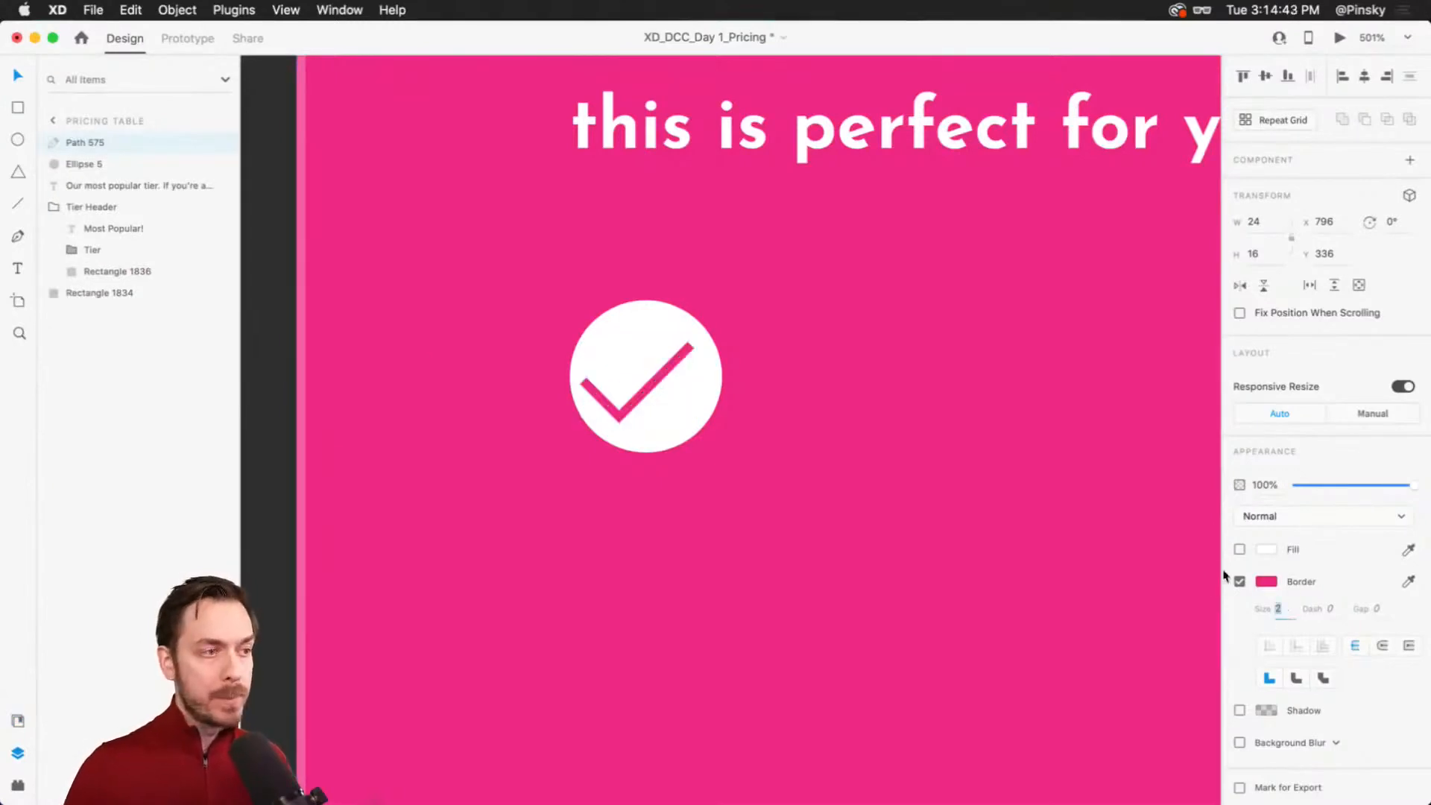
pyautogui.press('Up')
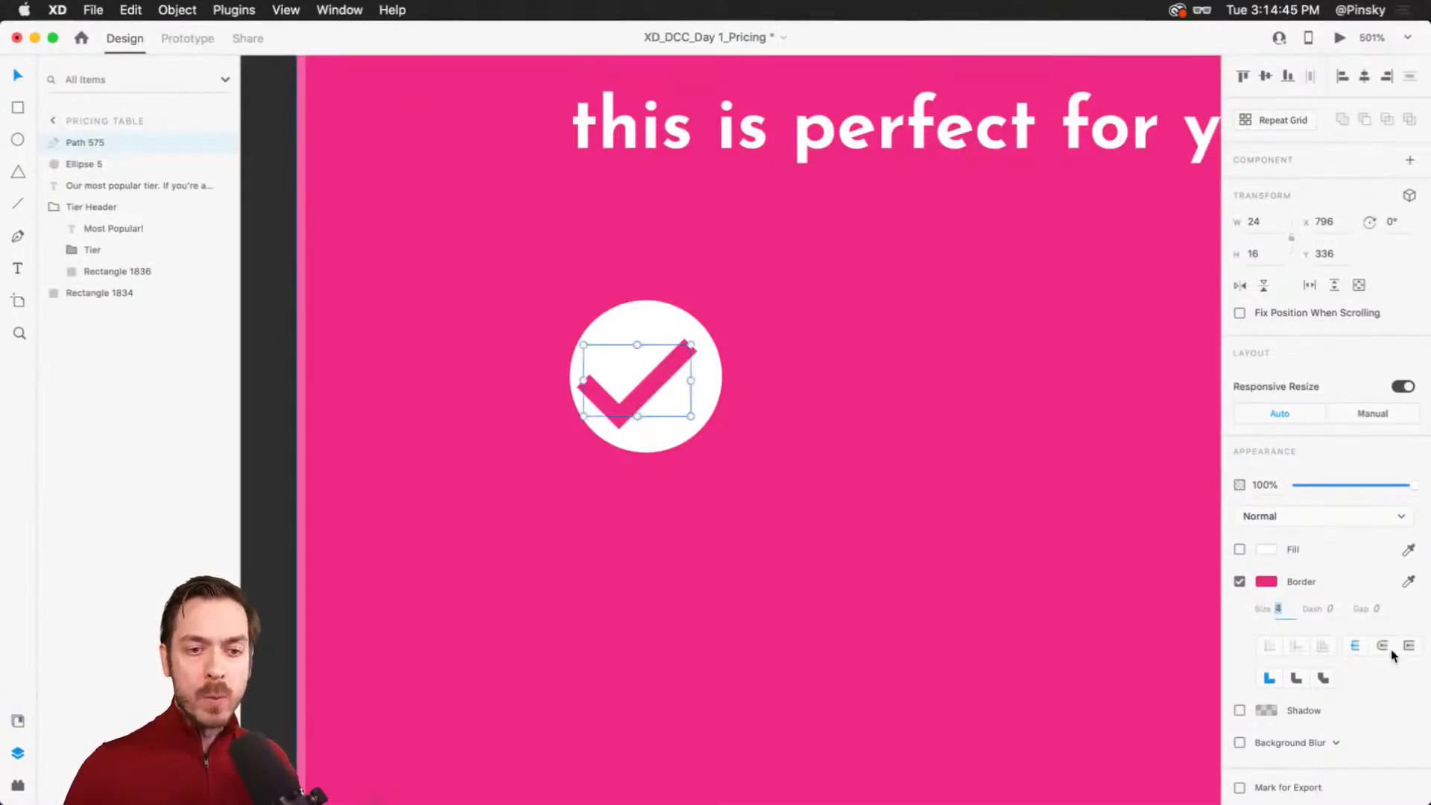
pyautogui.click(1382, 650)
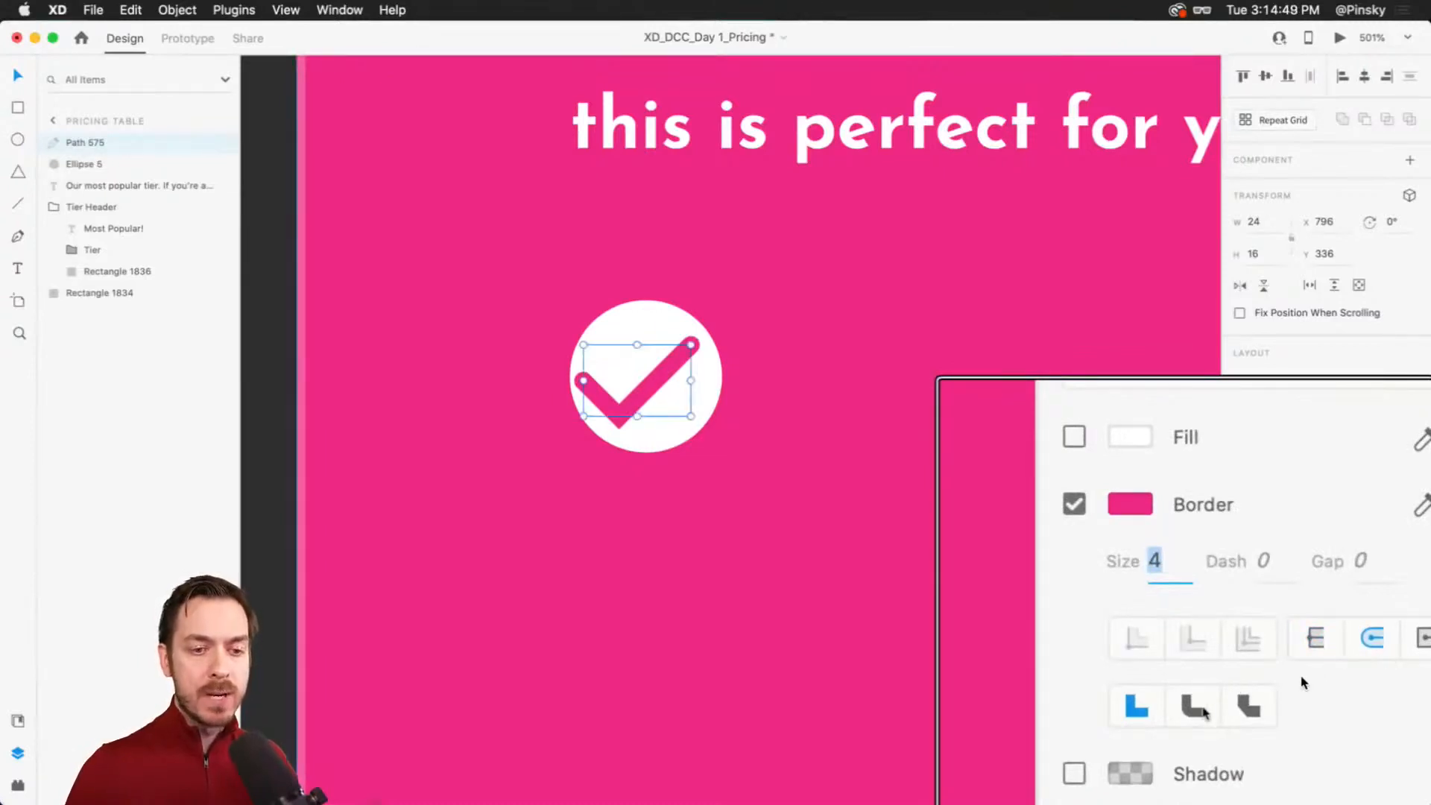
pyautogui.click(1194, 705)
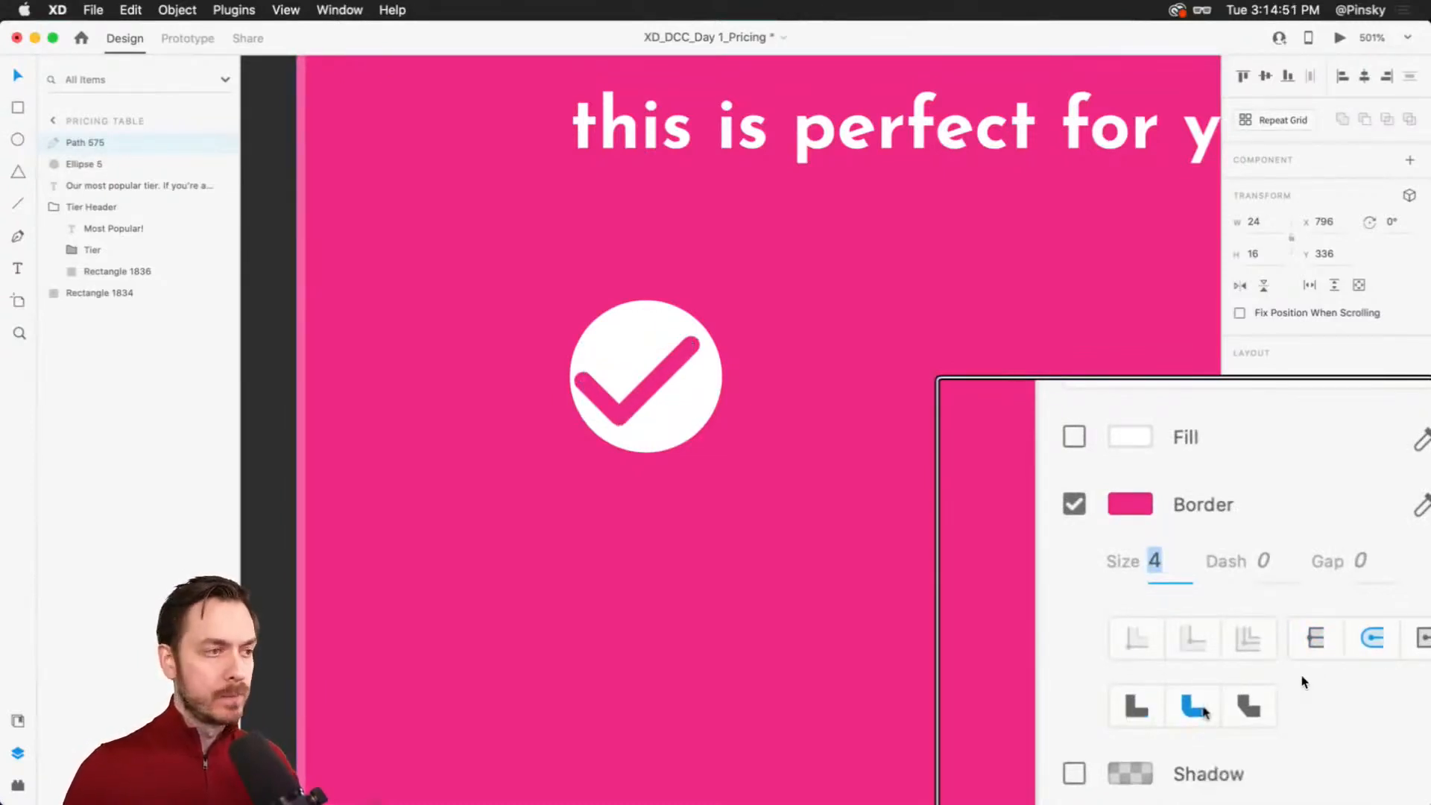
# Step: Scale the checkmark down to about 17.29 × 11.53 and nudge it to the middle of the white circle
pyautogui.scroll(1, 593, 318)
pyautogui.moveTo(690, 367); pyautogui.dragTo(663, 398)
pyautogui.press('Right')
pyautogui.press('Up')
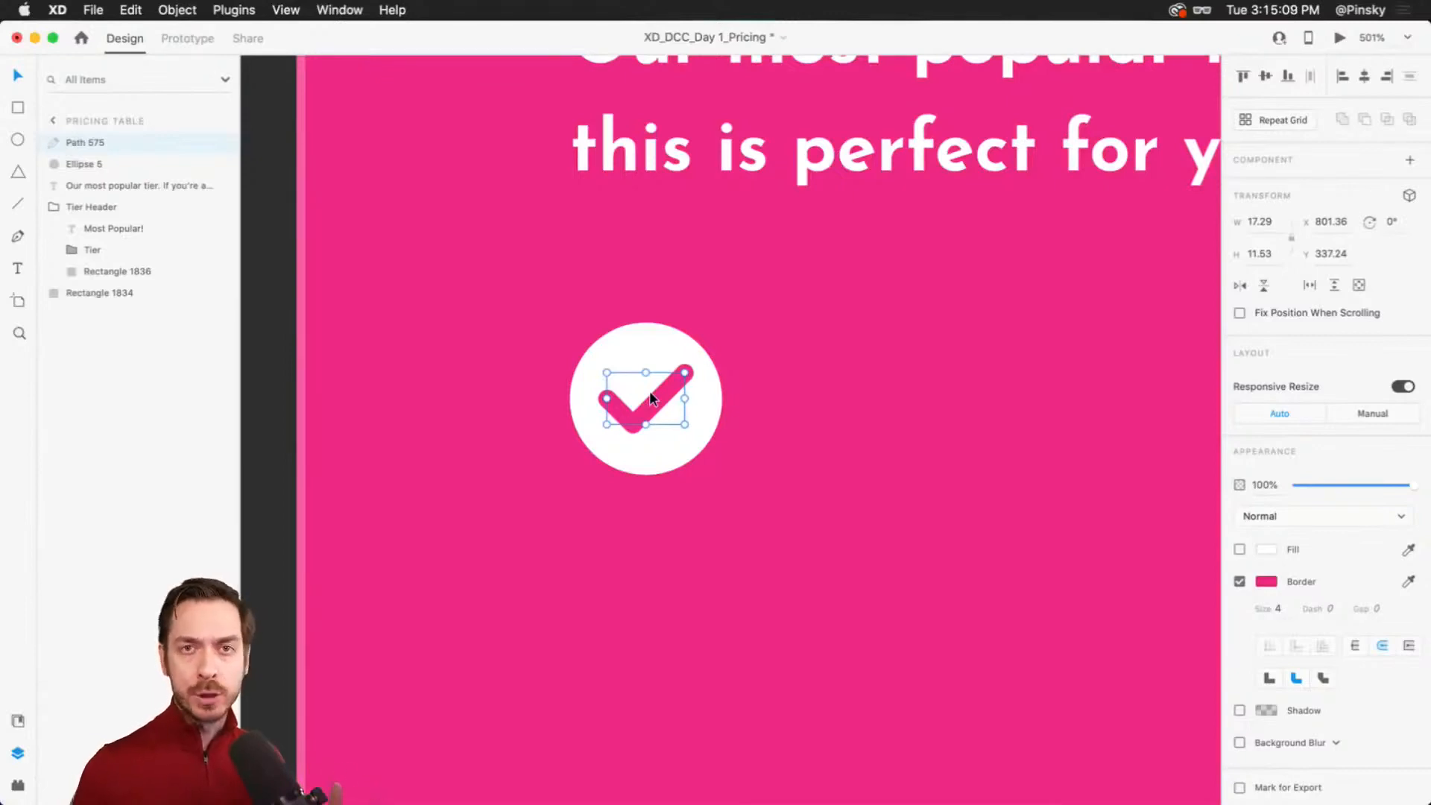
# Step: Preview the card beside the design and shift the checkmark slightly down and to the right inside its circle
pyautogui.click(1339, 37)
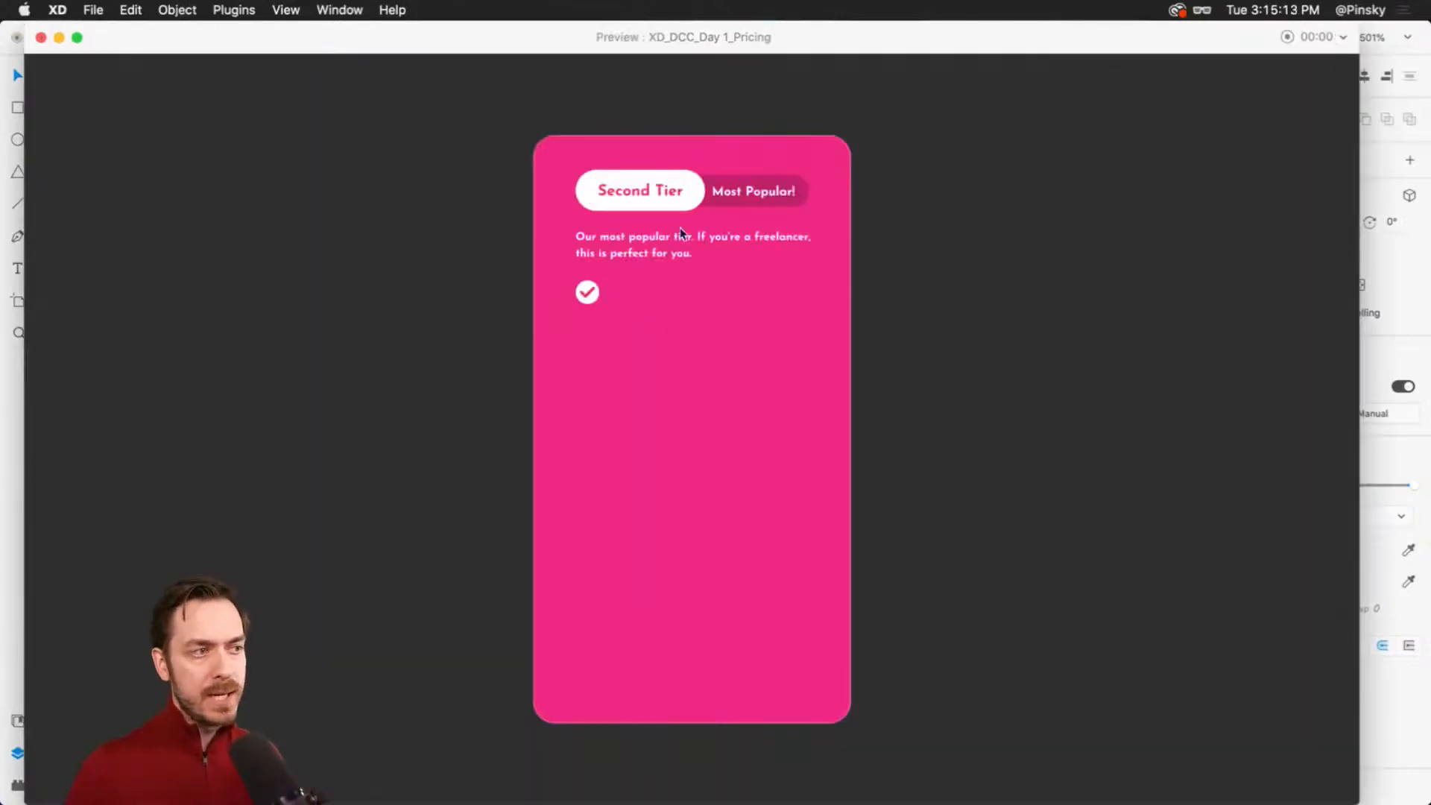
pyautogui.moveTo(463, 38); pyautogui.dragTo(1071, 7)
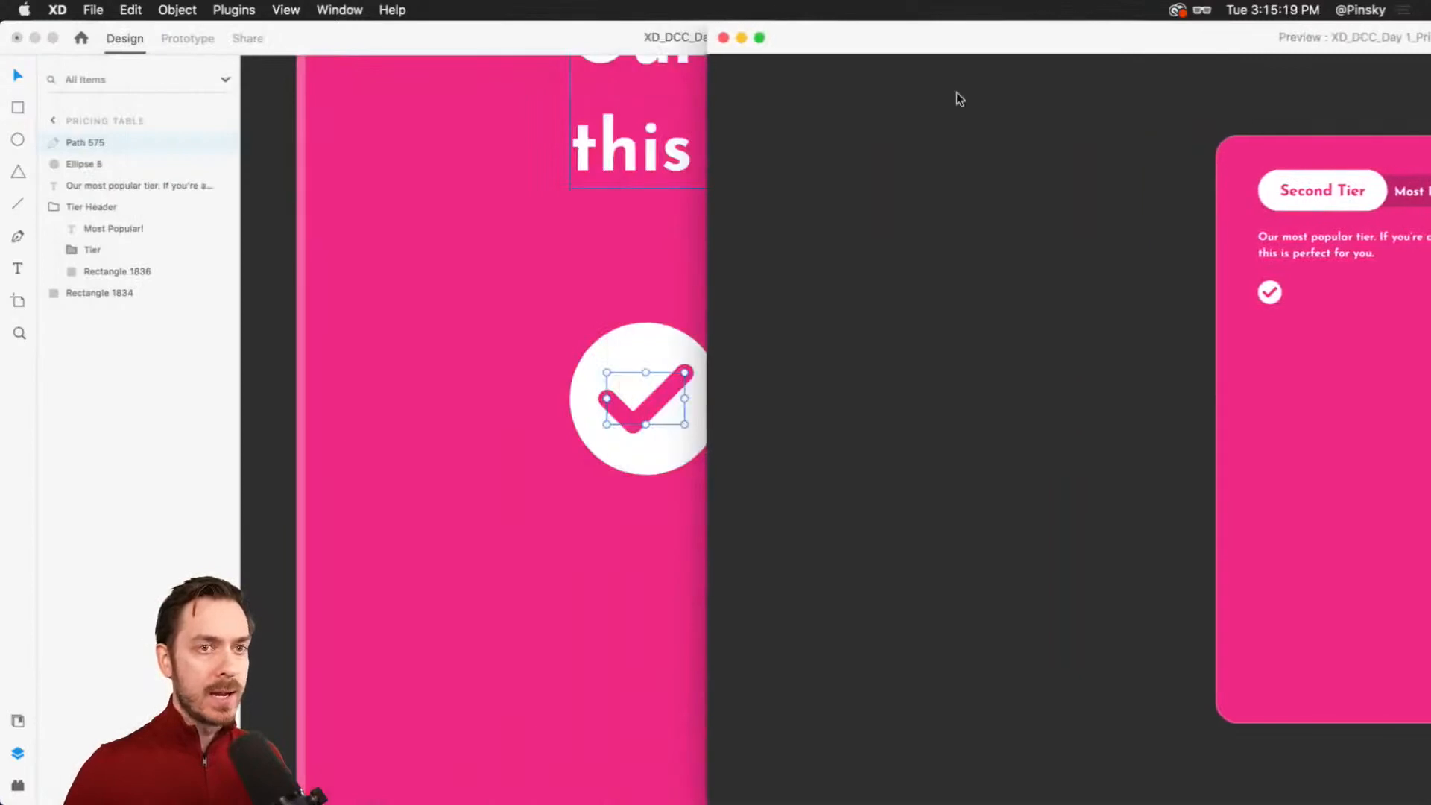
pyautogui.moveTo(644, 398); pyautogui.dragTo(648, 403)
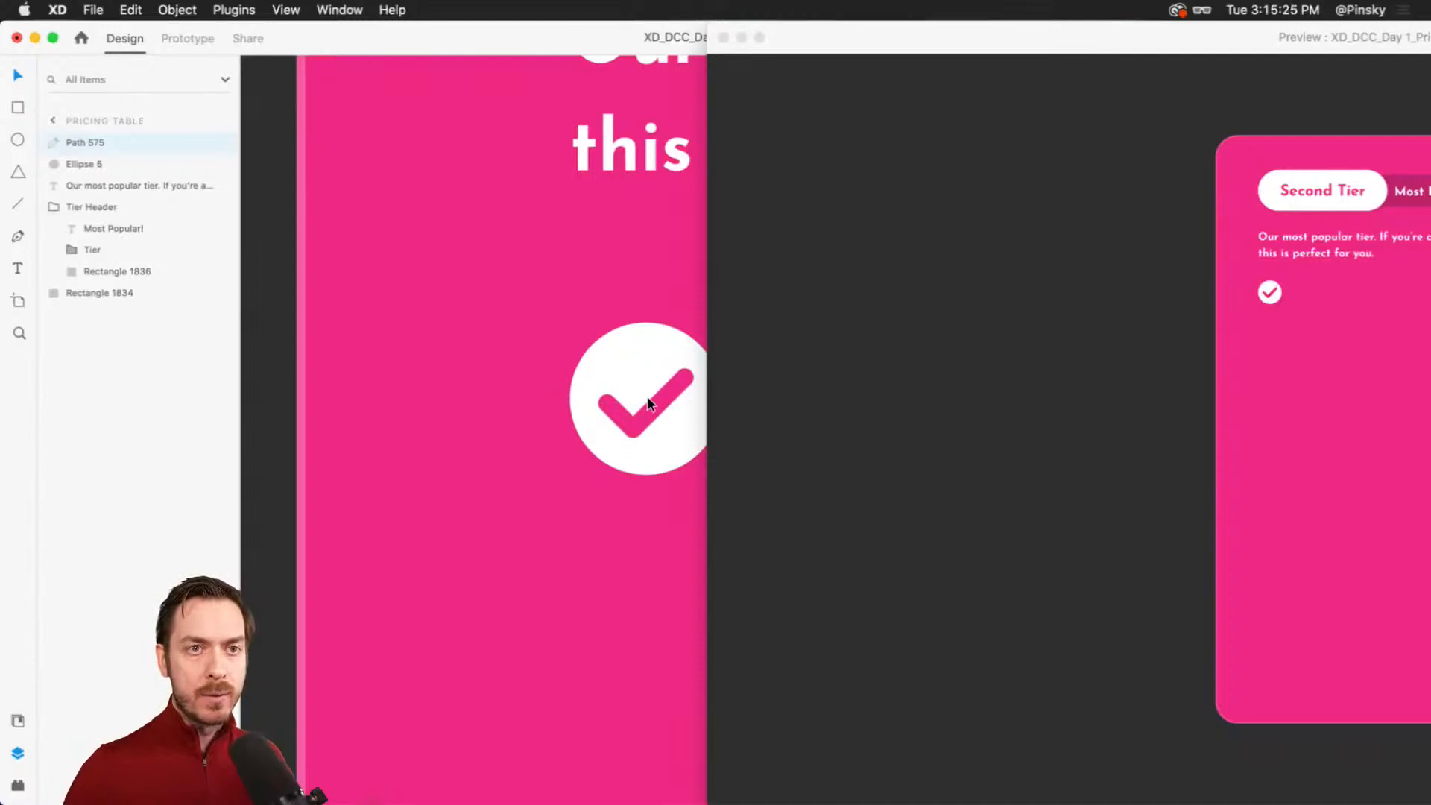
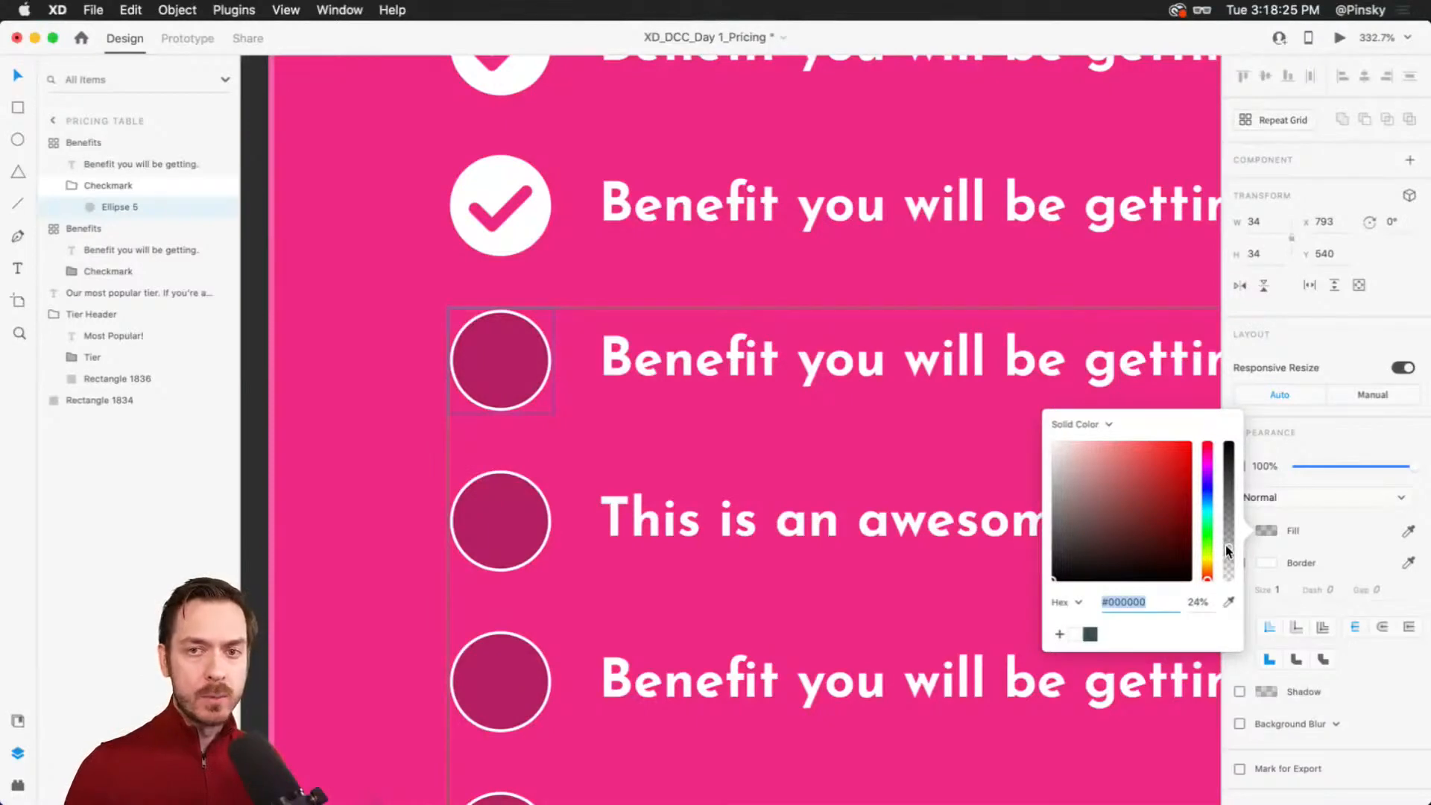
# Step: Thicken the white border of the empty circles to 2, comparing the card in a preview
pyautogui.click(1339, 37)
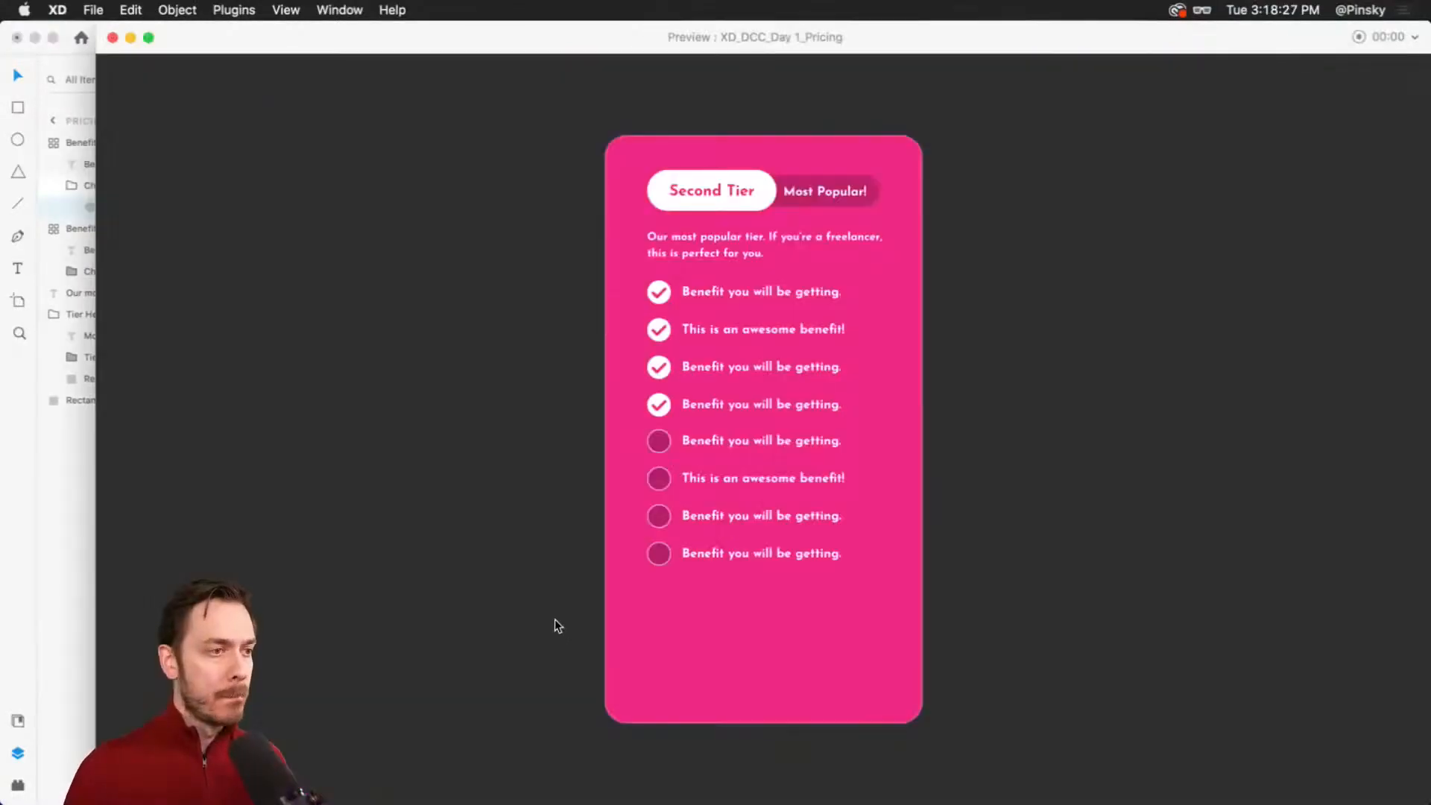
pyautogui.press('super+w')
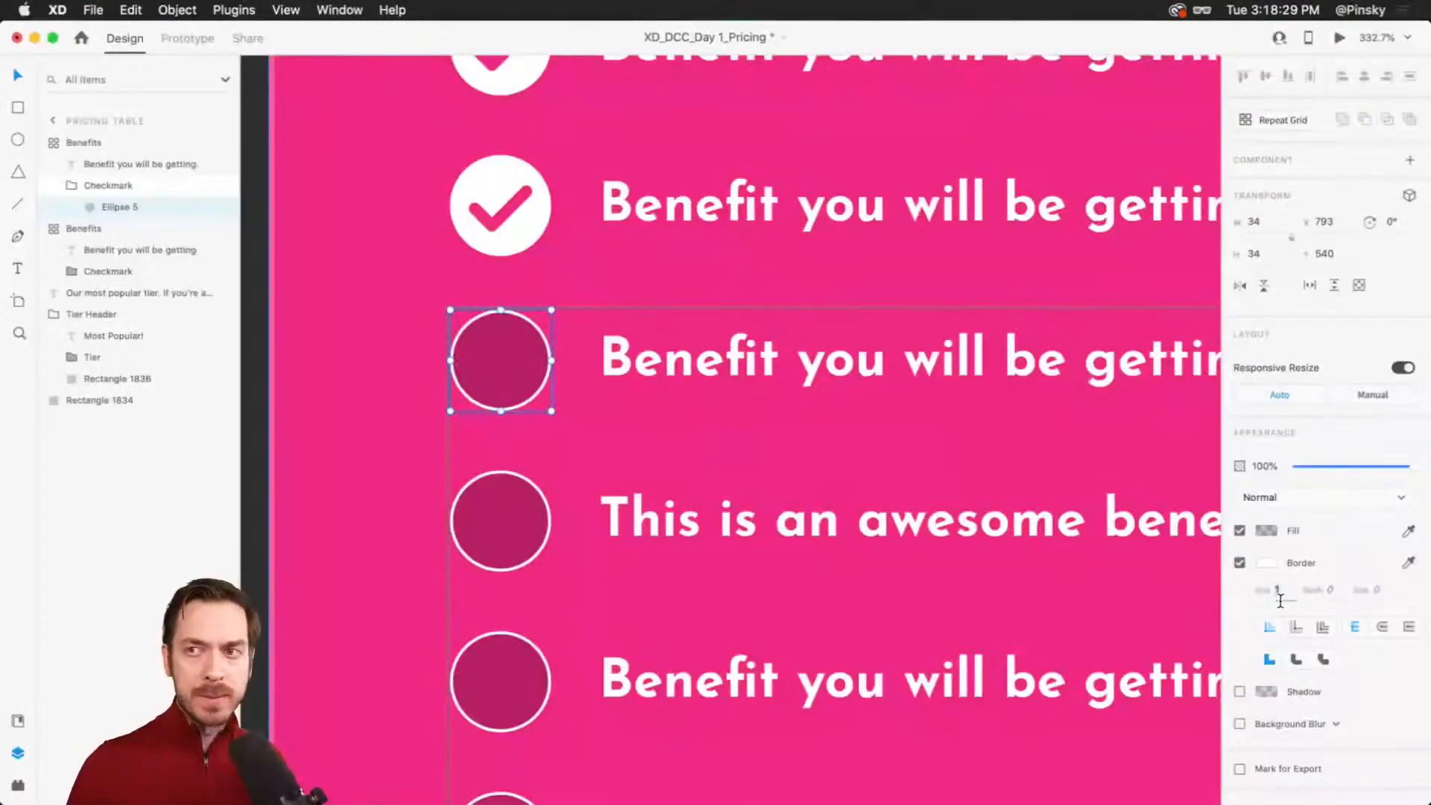
pyautogui.click(1339, 37)
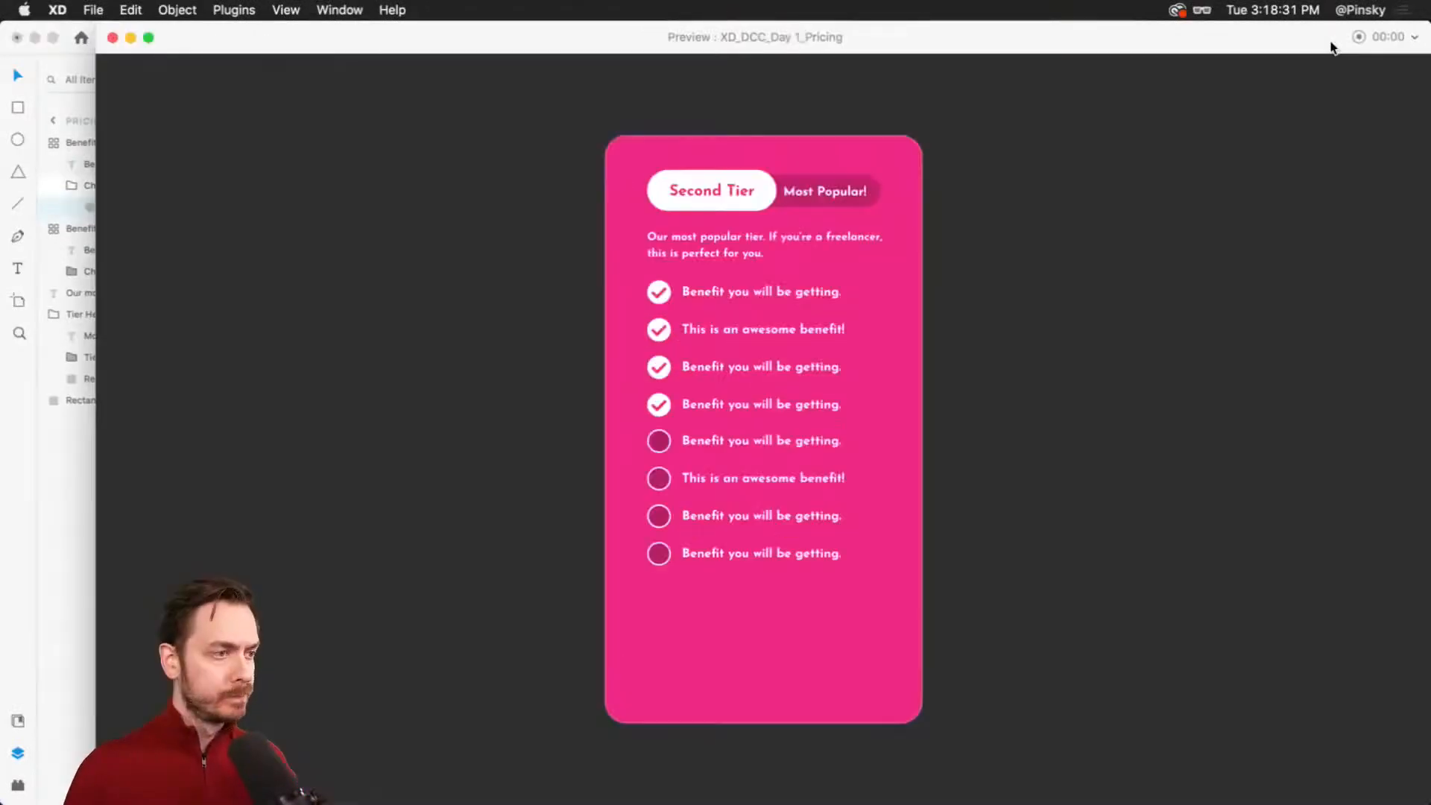
pyautogui.press('super+w')
# Step: Change the benefit text beside the first empty circle to "Benefit you will not be getting."
pyautogui.click(812, 376)
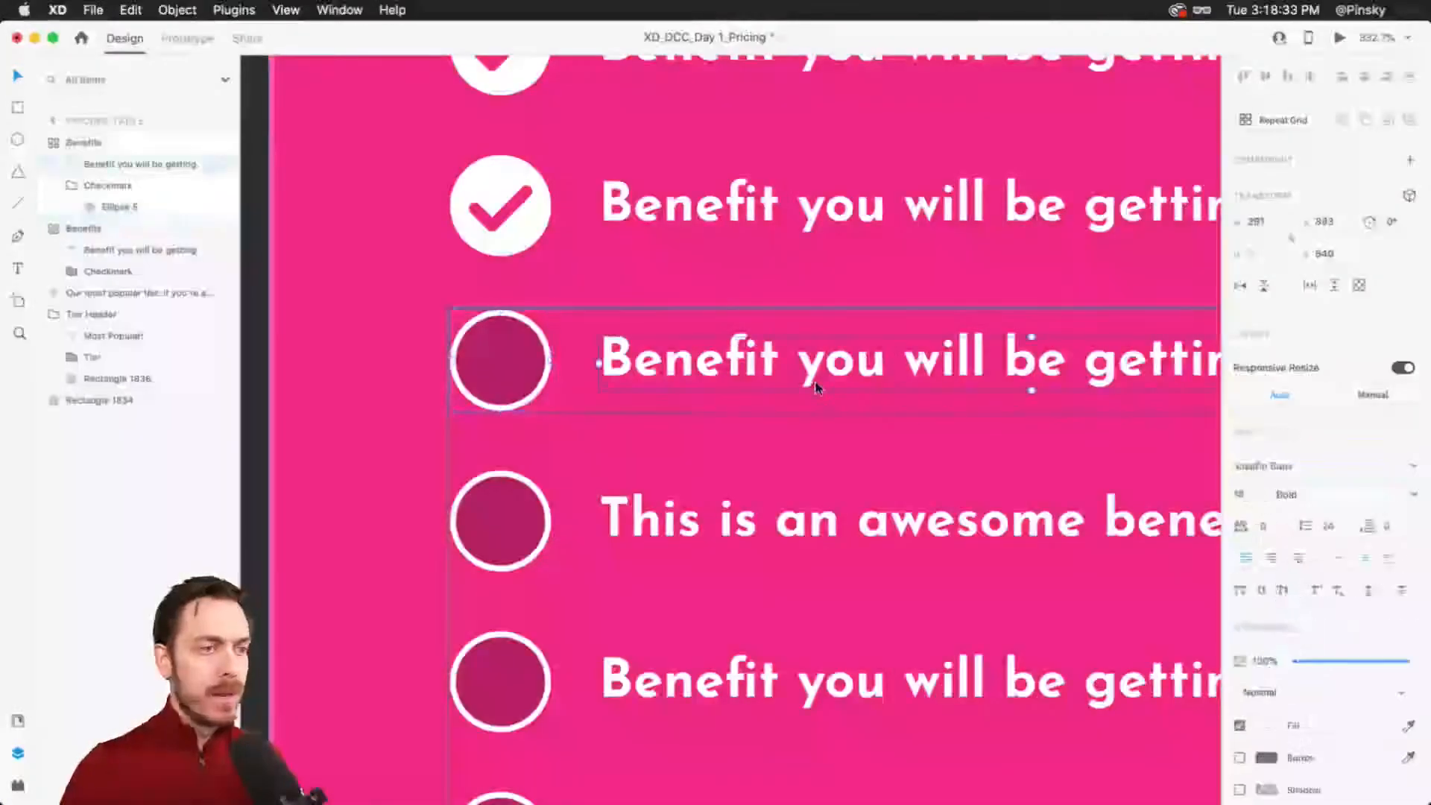
pyautogui.scroll(-2, 860, 388)
pyautogui.moveTo(938, 432); pyautogui.dragTo(874, 414)
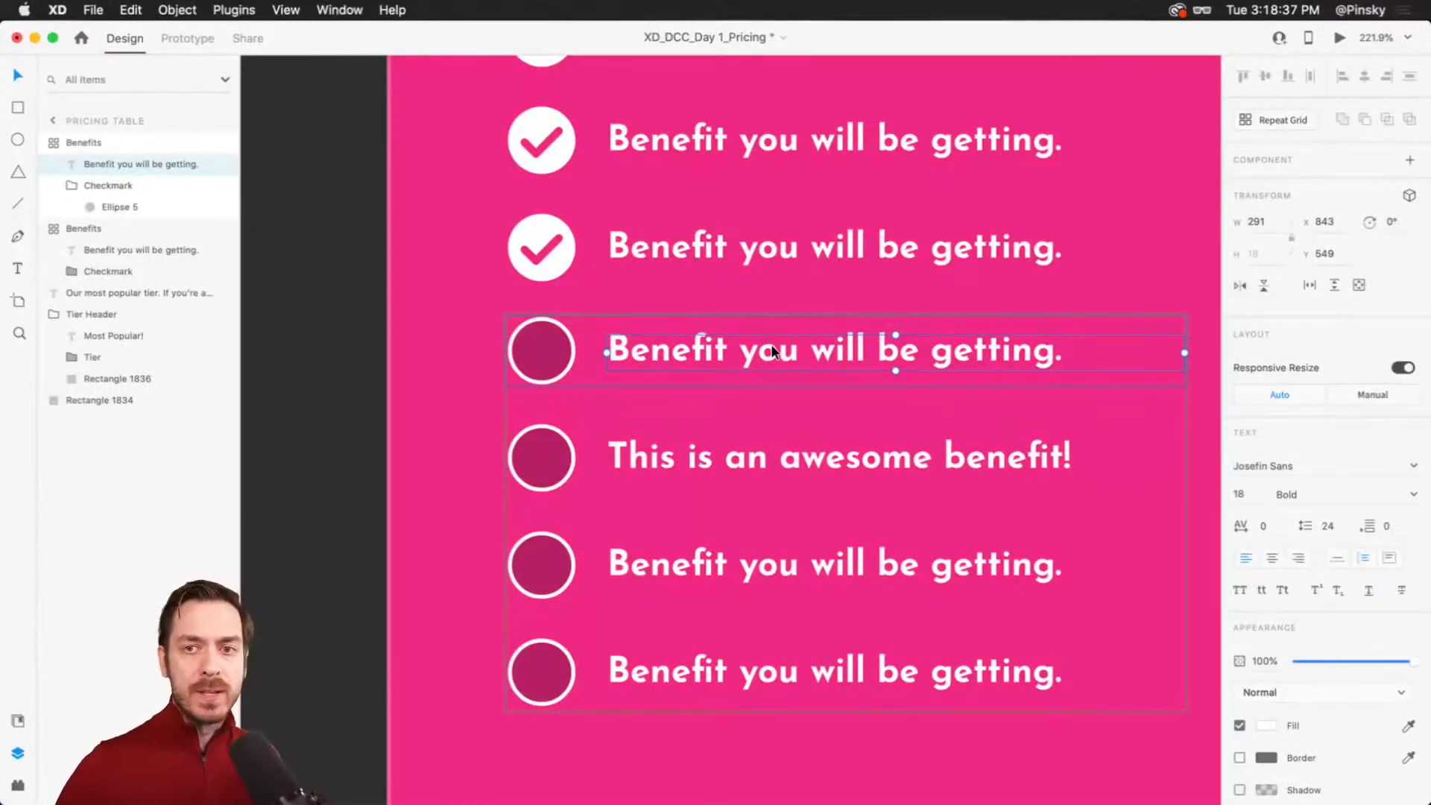
pyautogui.doubleClick(771, 353)
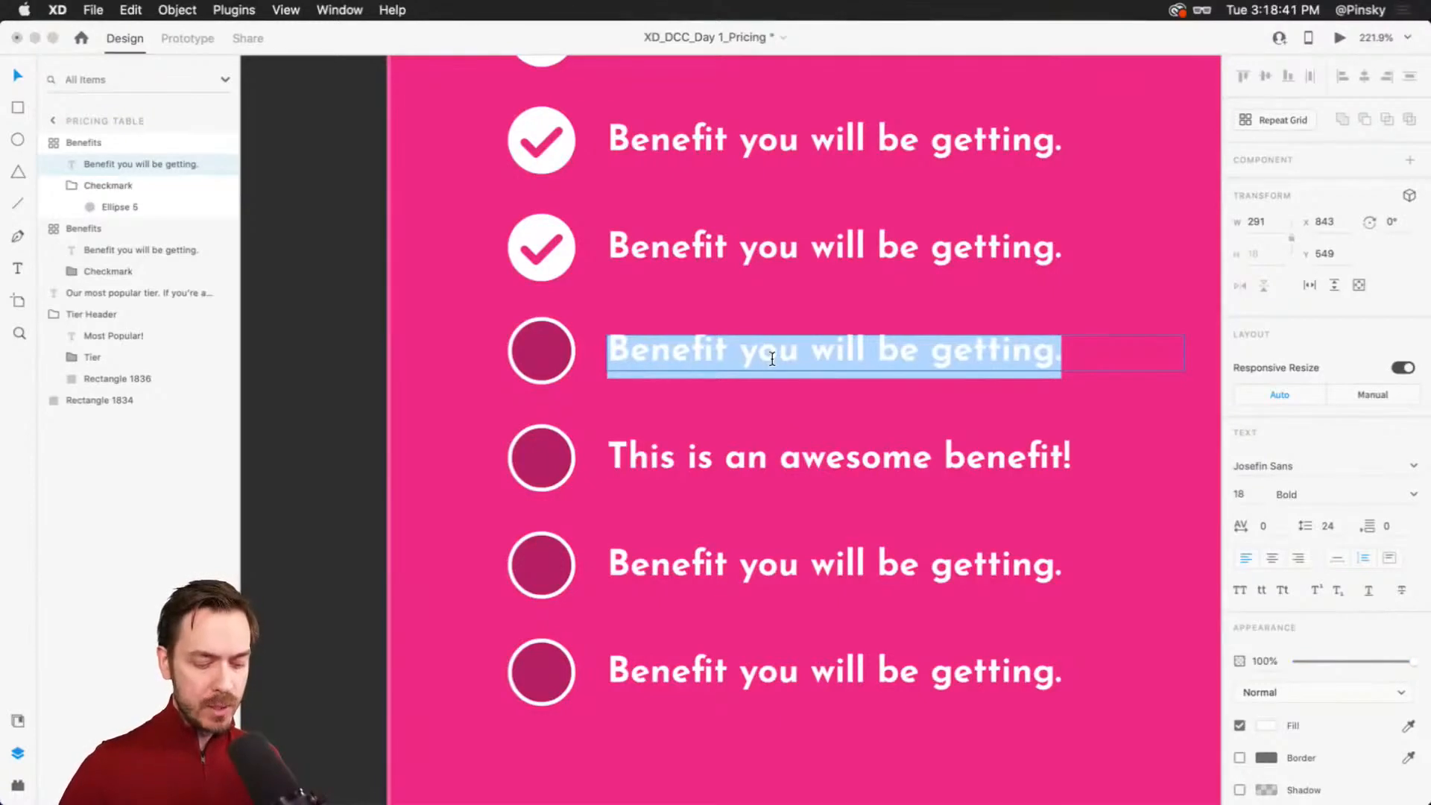
pyautogui.write('Benefit you wil')
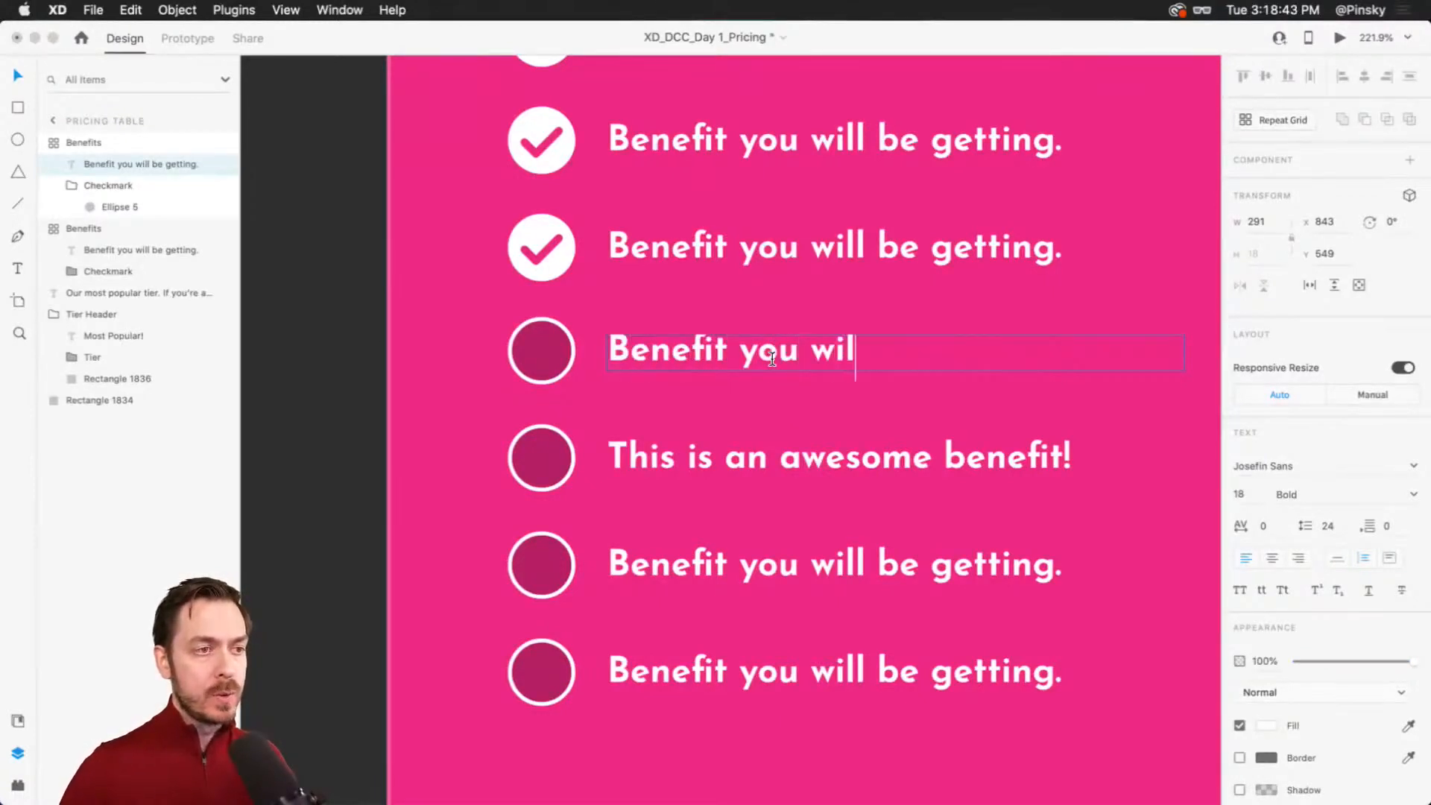
pyautogui.write('l not n')
pyautogui.press('BackSpace')
pyautogui.write('be ')
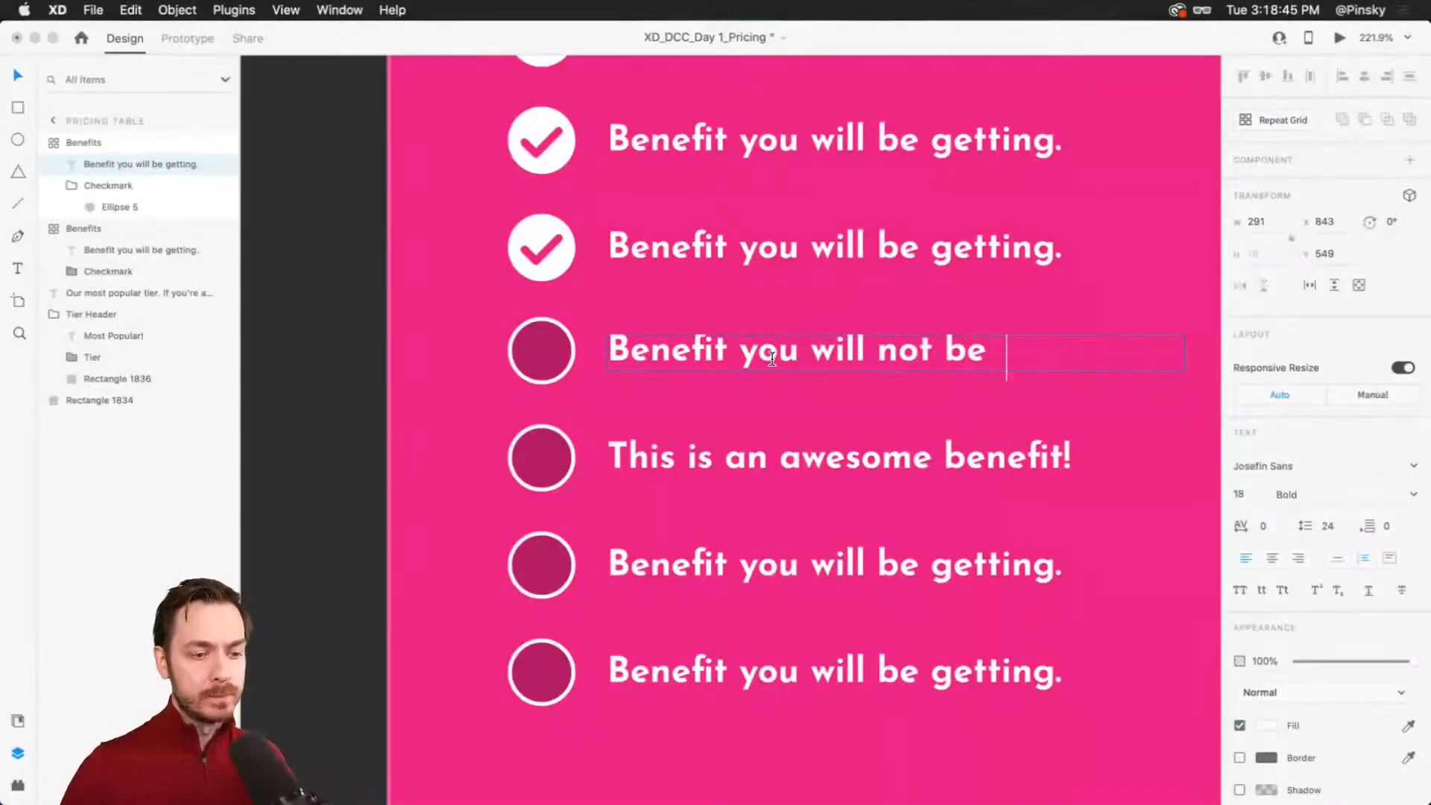
pyautogui.write('getting.')
pyautogui.press('Escape')
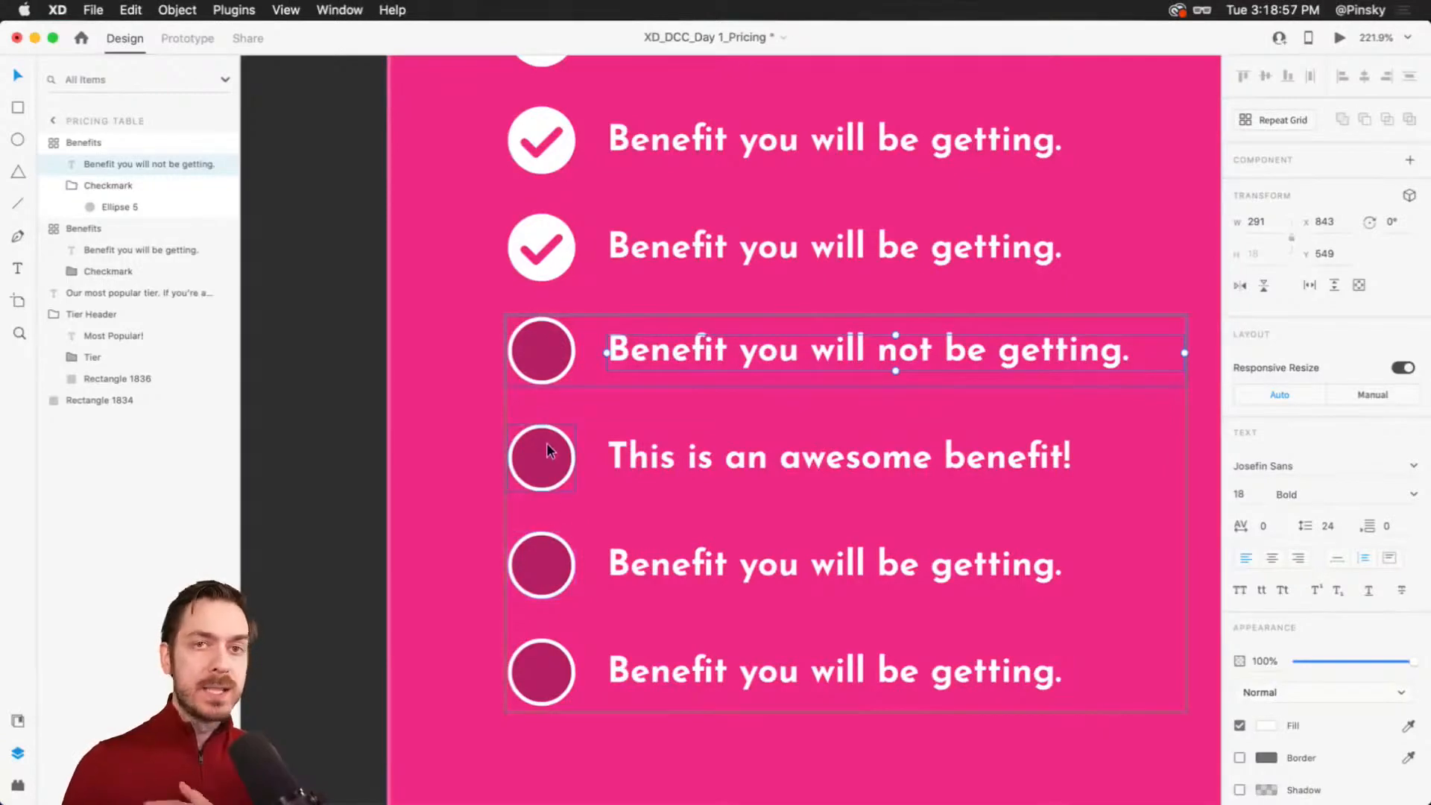
# Step: Try a dark #222222 fill on the benefit texts beside the empty circles and undo it
pyautogui.click(1269, 726)
pyautogui.moveTo(1189, 625); pyautogui.dragTo(993, 702)
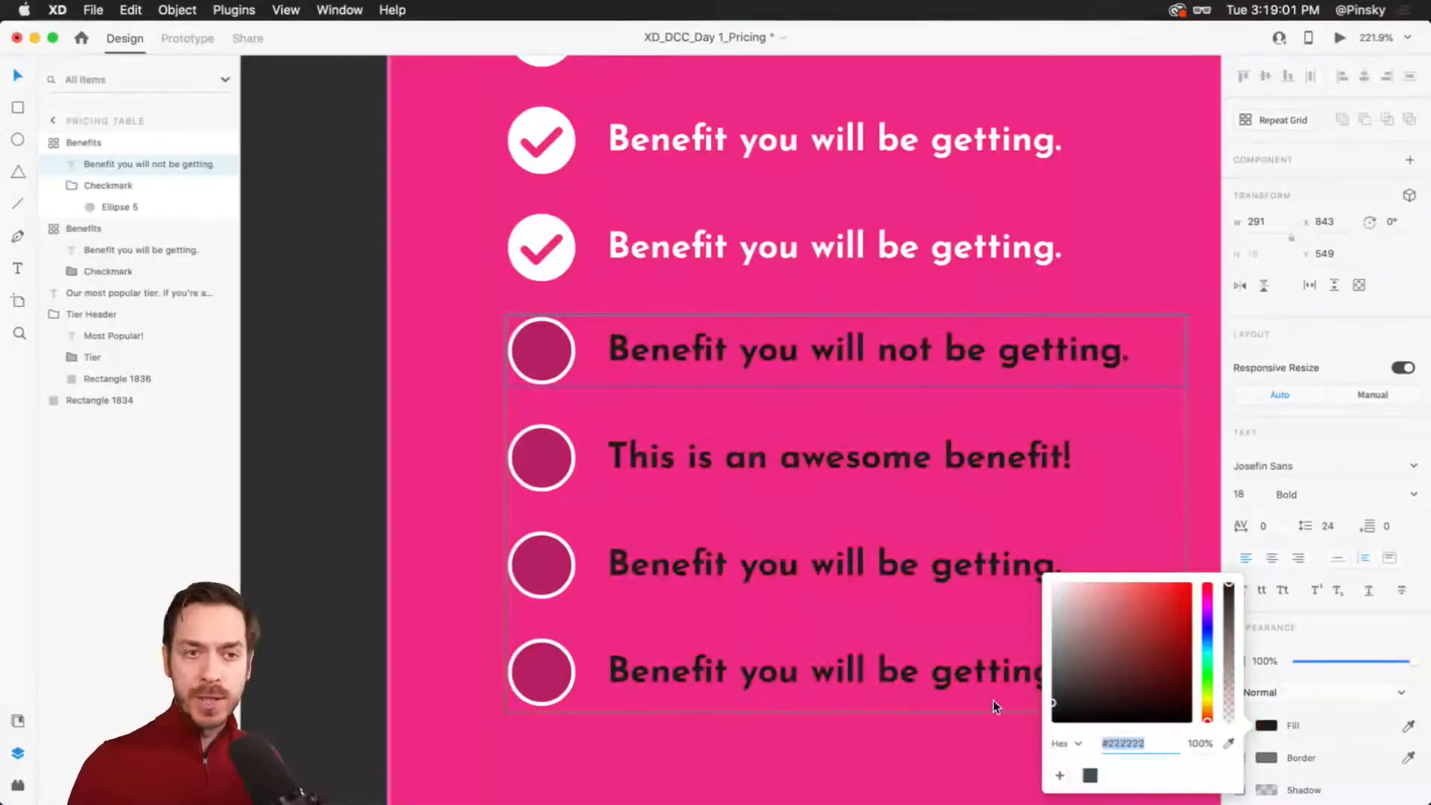
pyautogui.click(1335, 440)
pyautogui.press('super+z')
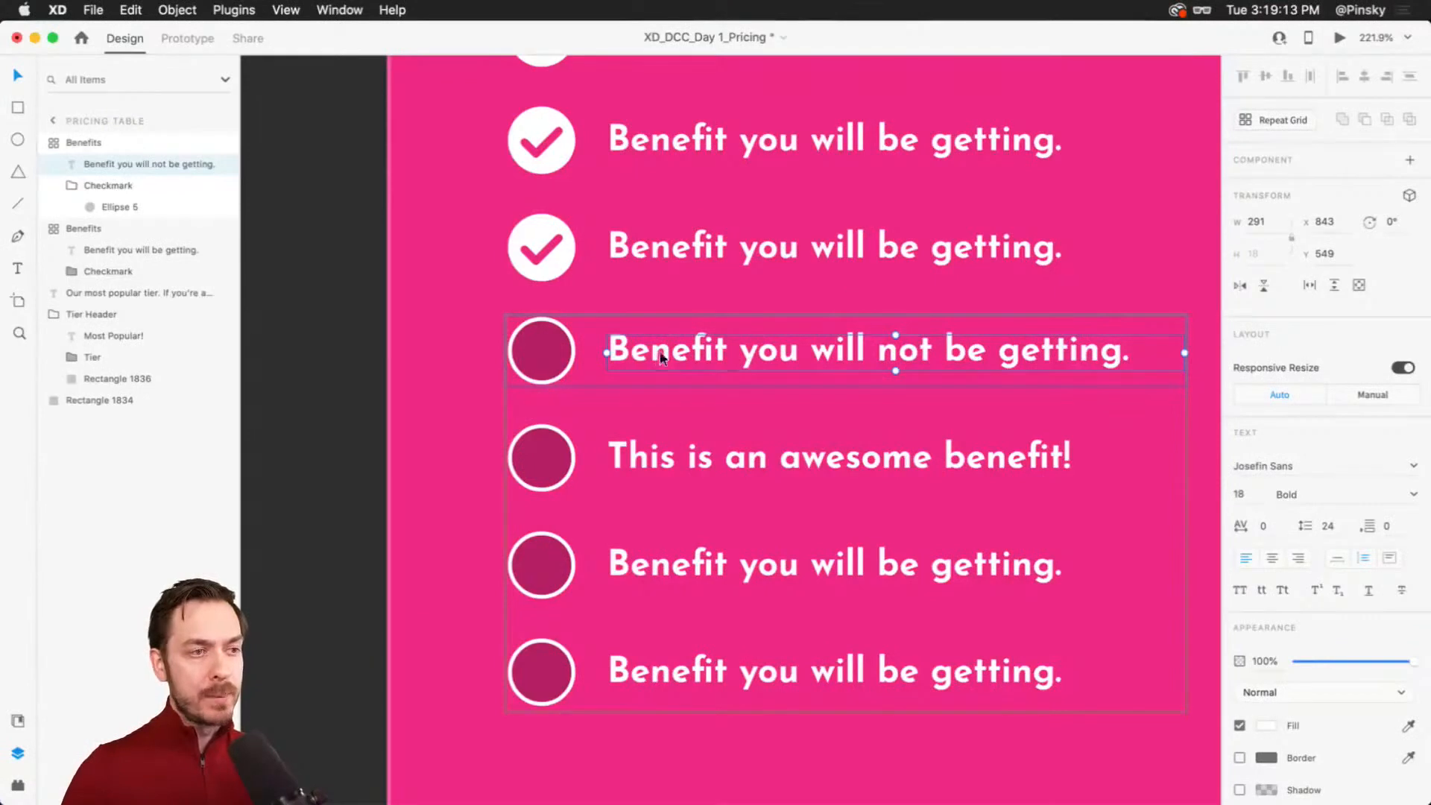
# Step: Duplicate the edited benefit text in the lower repeat grid and delete the original so every row reads "Benefit you will not be getting."
pyautogui.press('super+d')
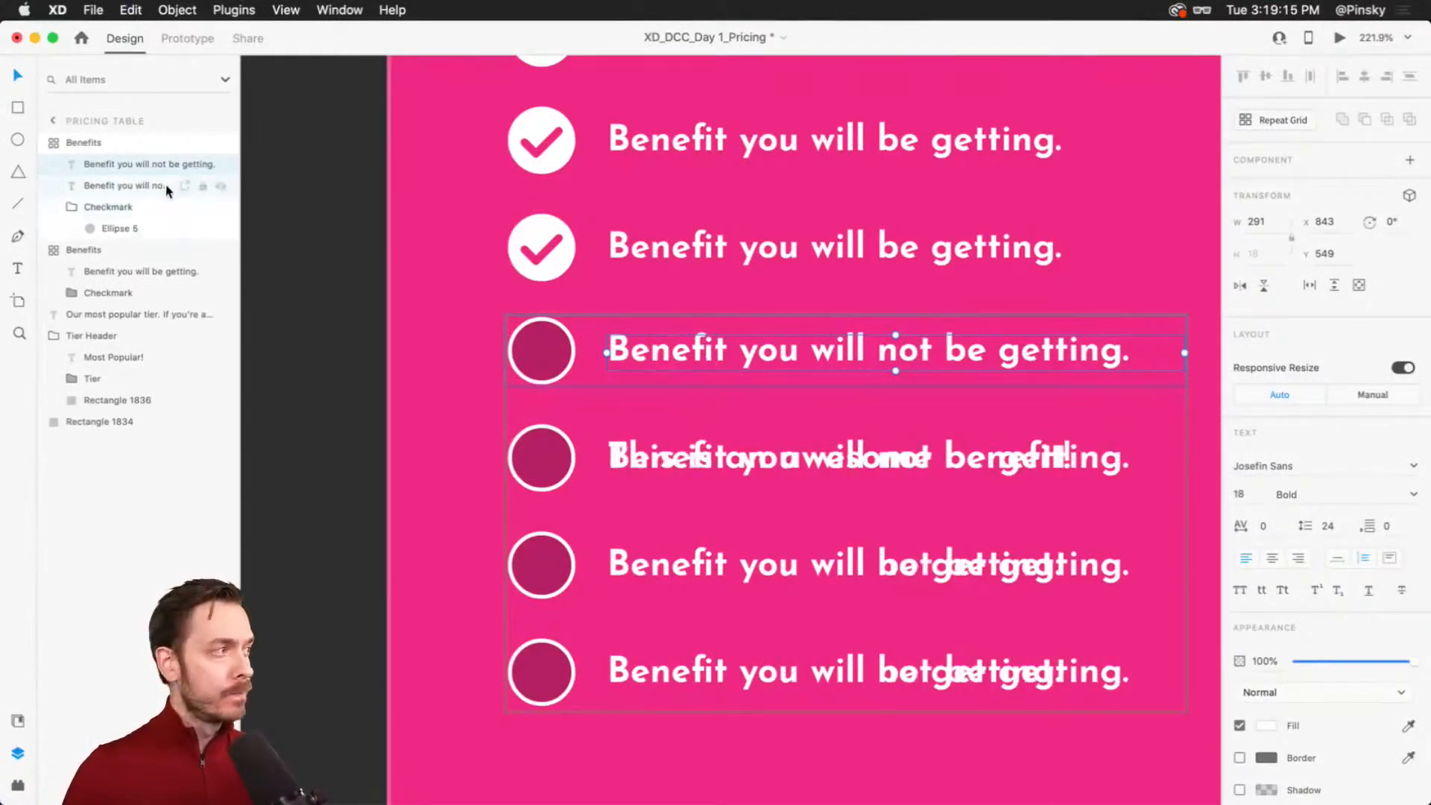
pyautogui.press('Delete')
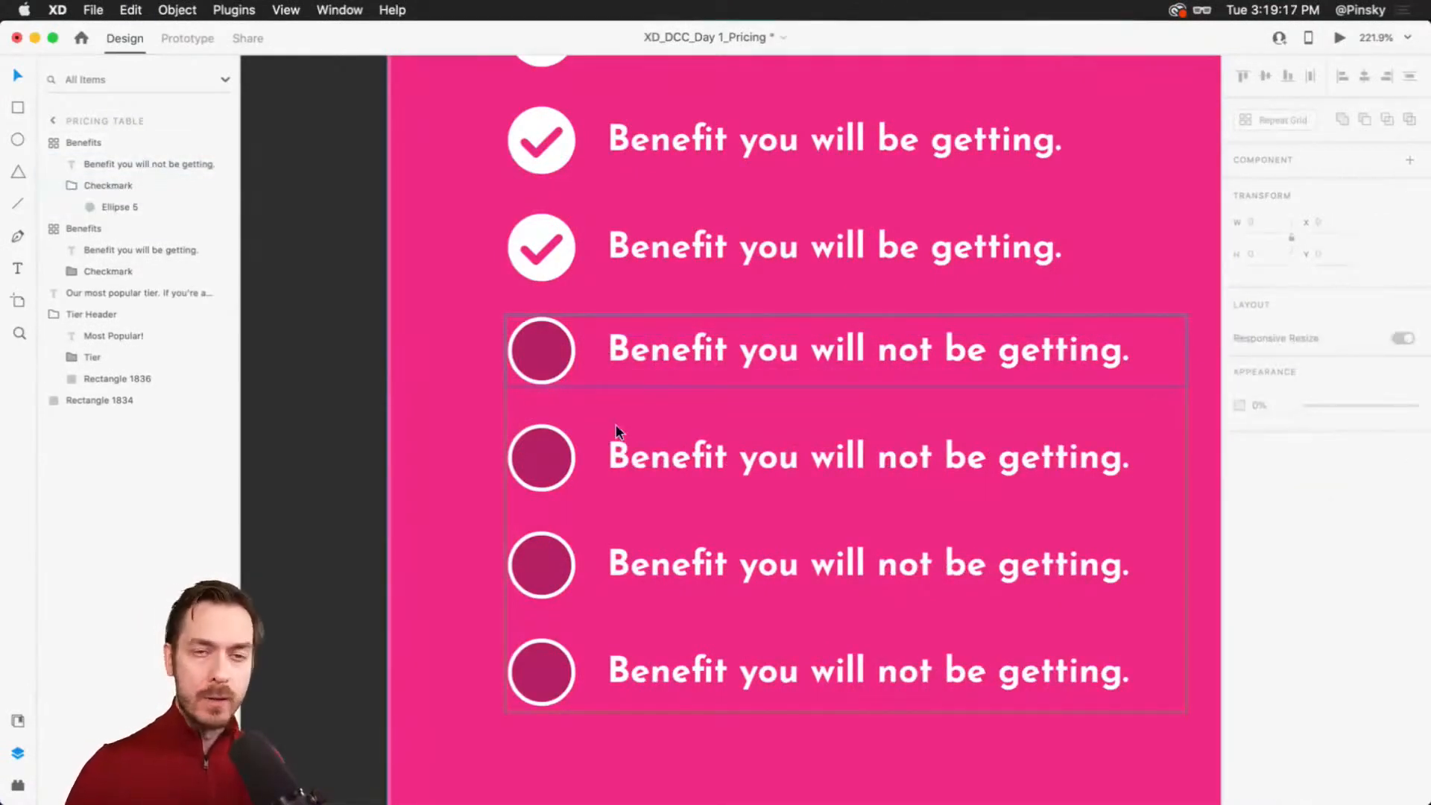
pyautogui.scroll(-6, 615, 427)
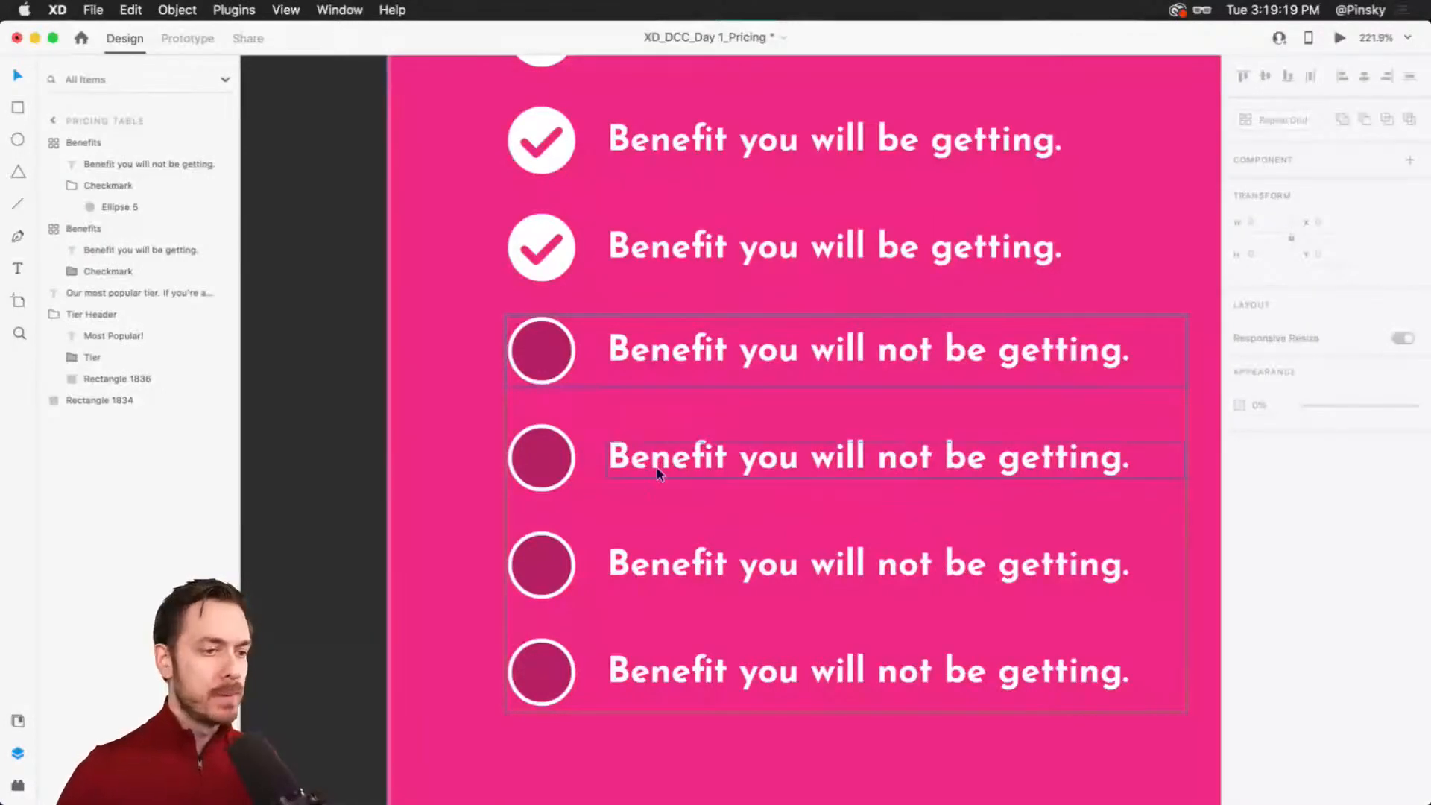
pyautogui.moveTo(744, 417); pyautogui.dragTo(734, 441)
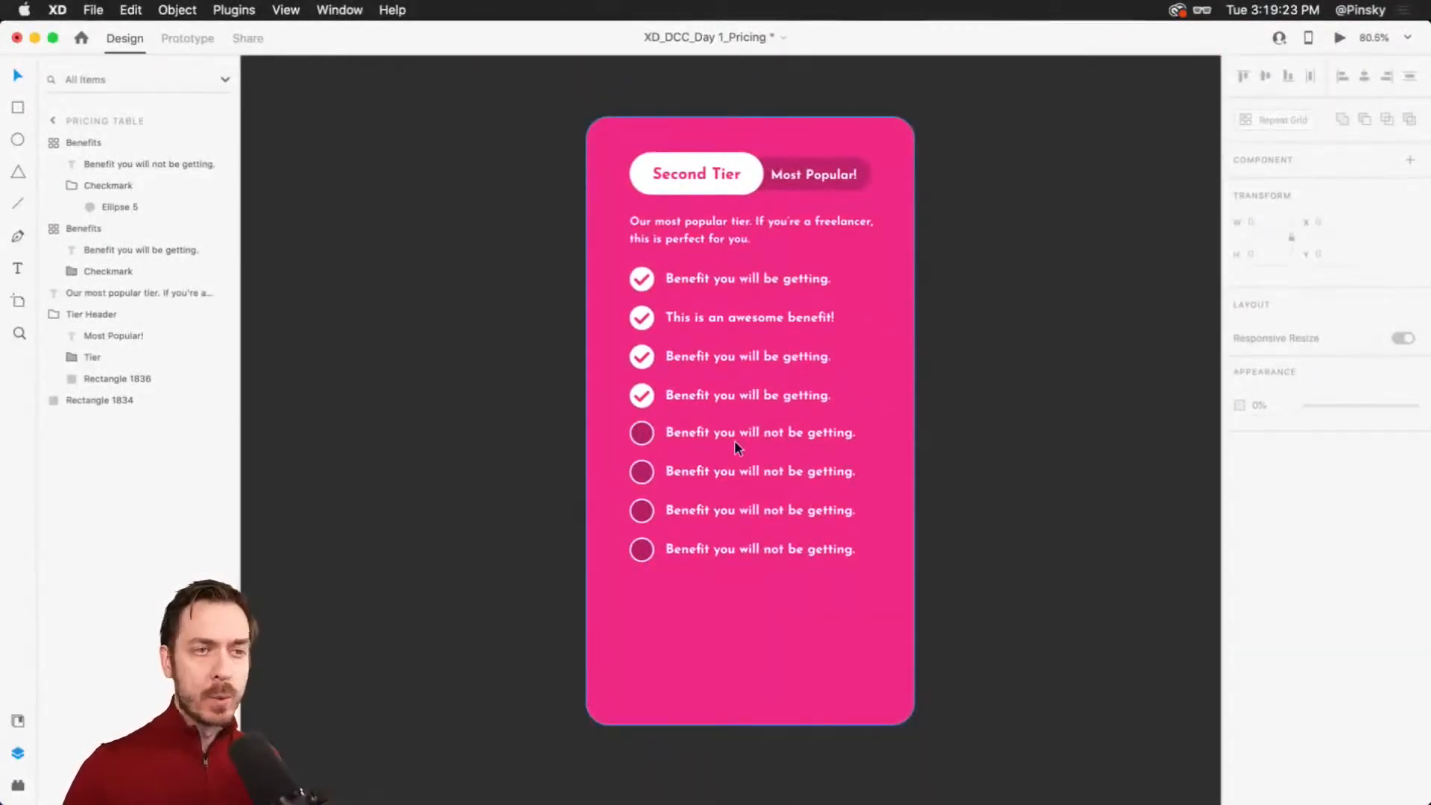
# Step: Shorten the lower Benefits repeat grid to three rows and select the pink card background
pyautogui.scroll(2, 735, 440)
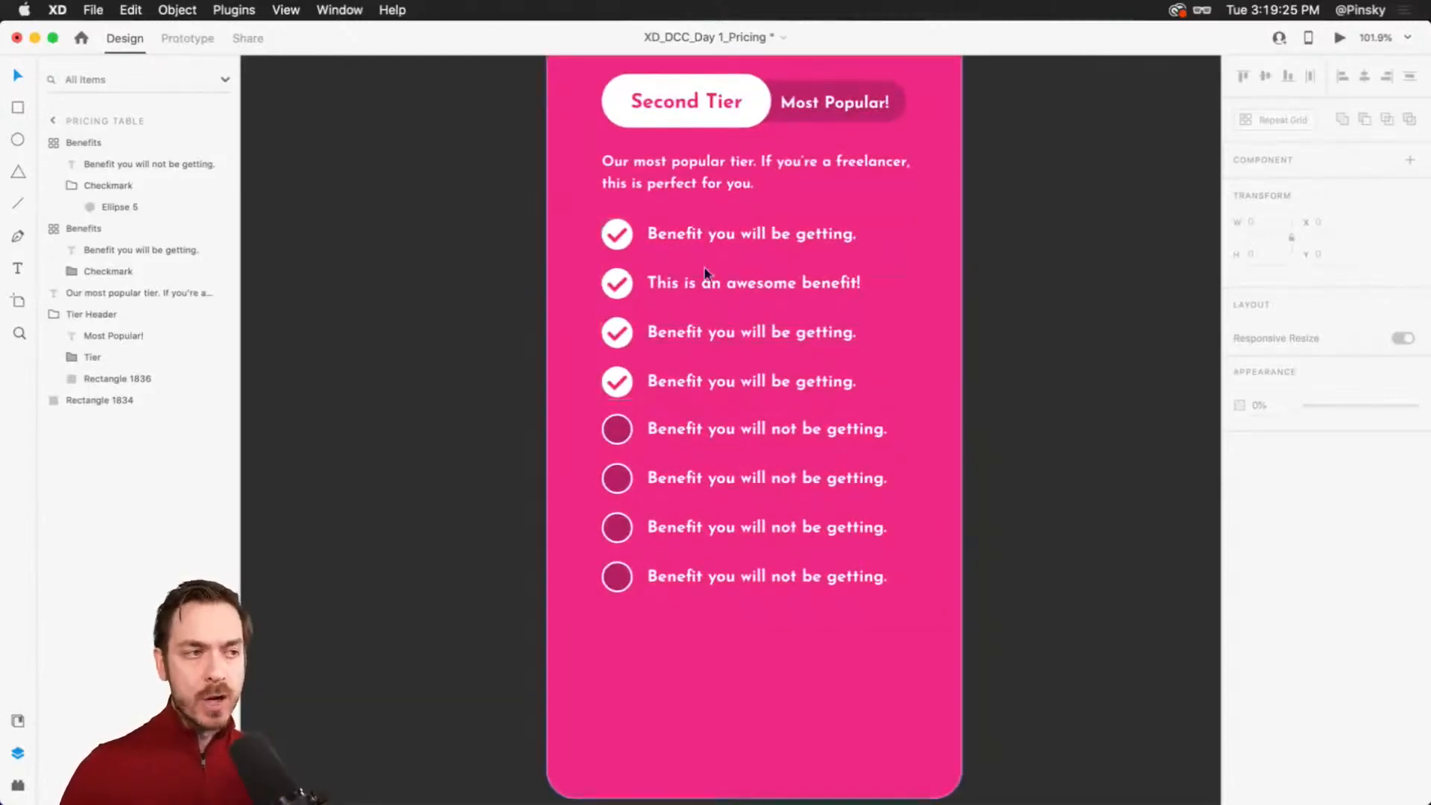
pyautogui.scroll(2, 745, 270)
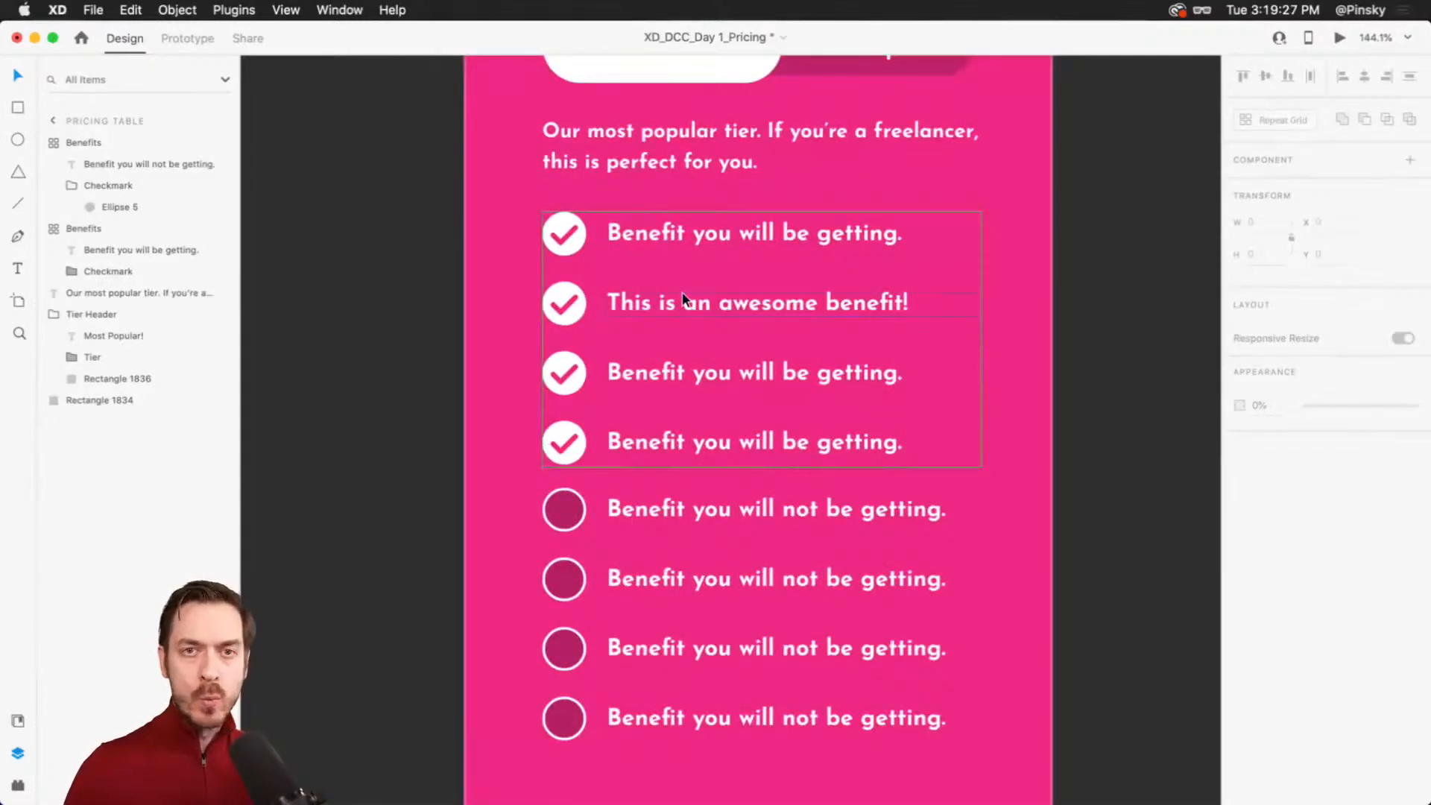
pyautogui.scroll(-2, 679, 417)
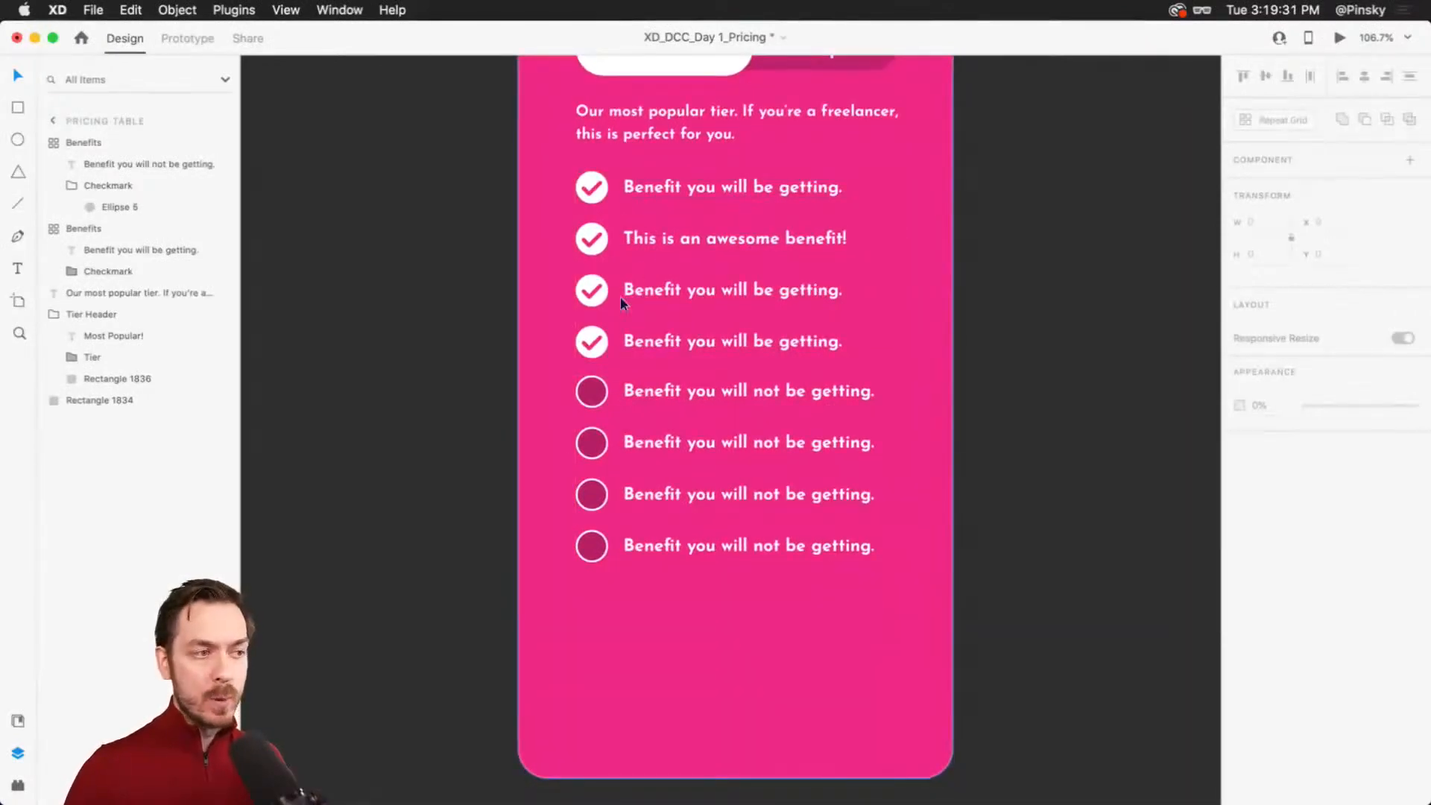
pyautogui.click(693, 475)
pyautogui.scroll(2, 693, 475)
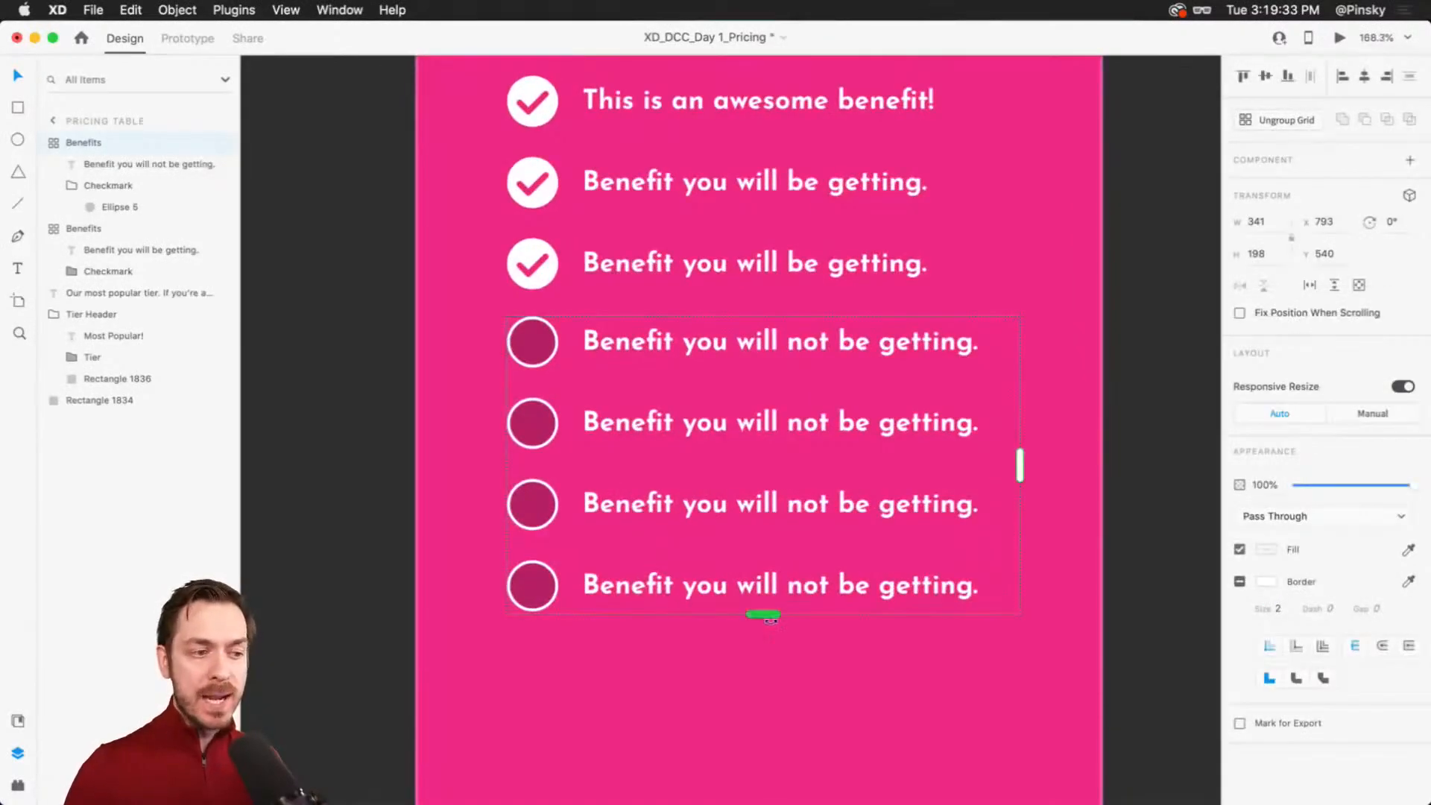
pyautogui.moveTo(770, 617); pyautogui.dragTo(770, 533)
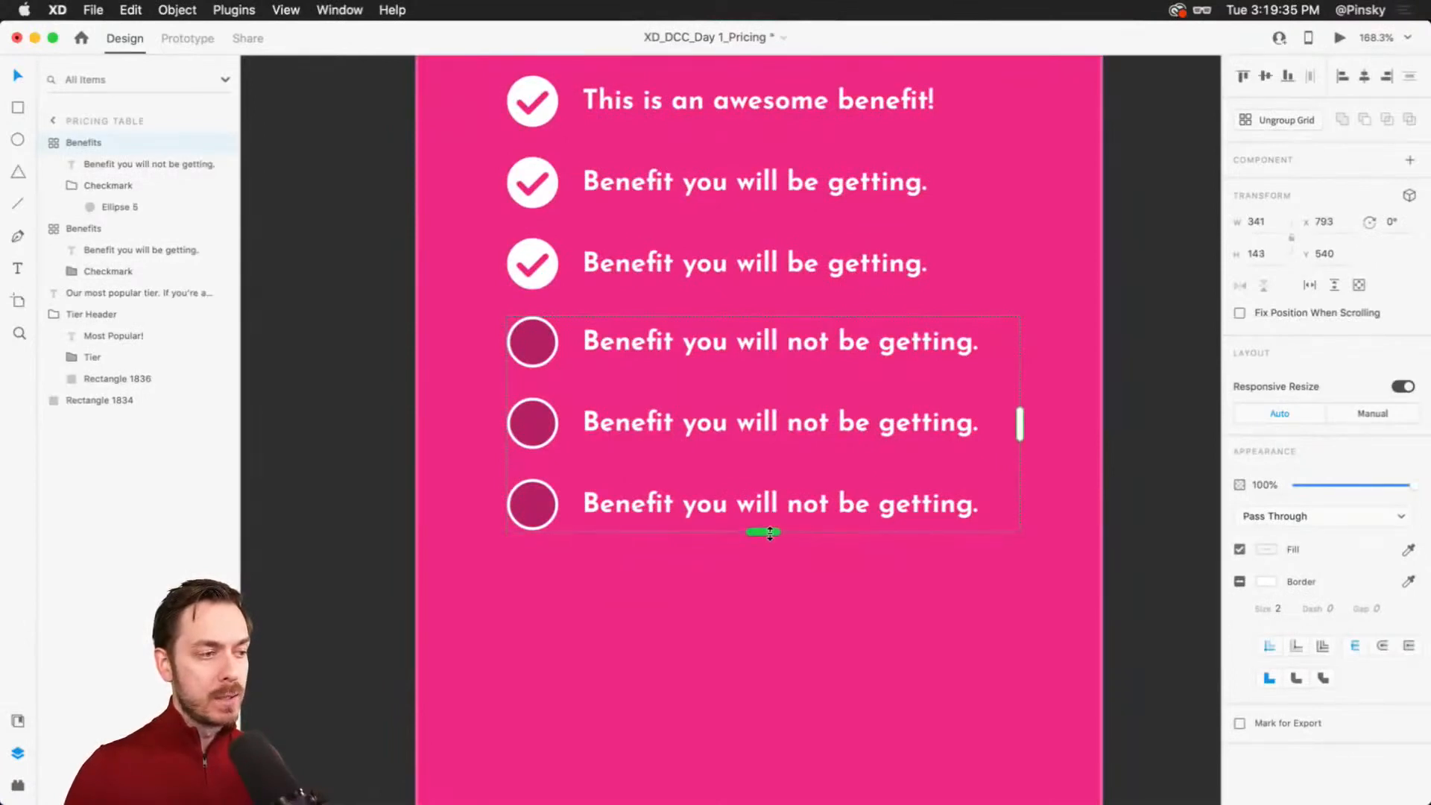
pyautogui.scroll(3, 671, 352)
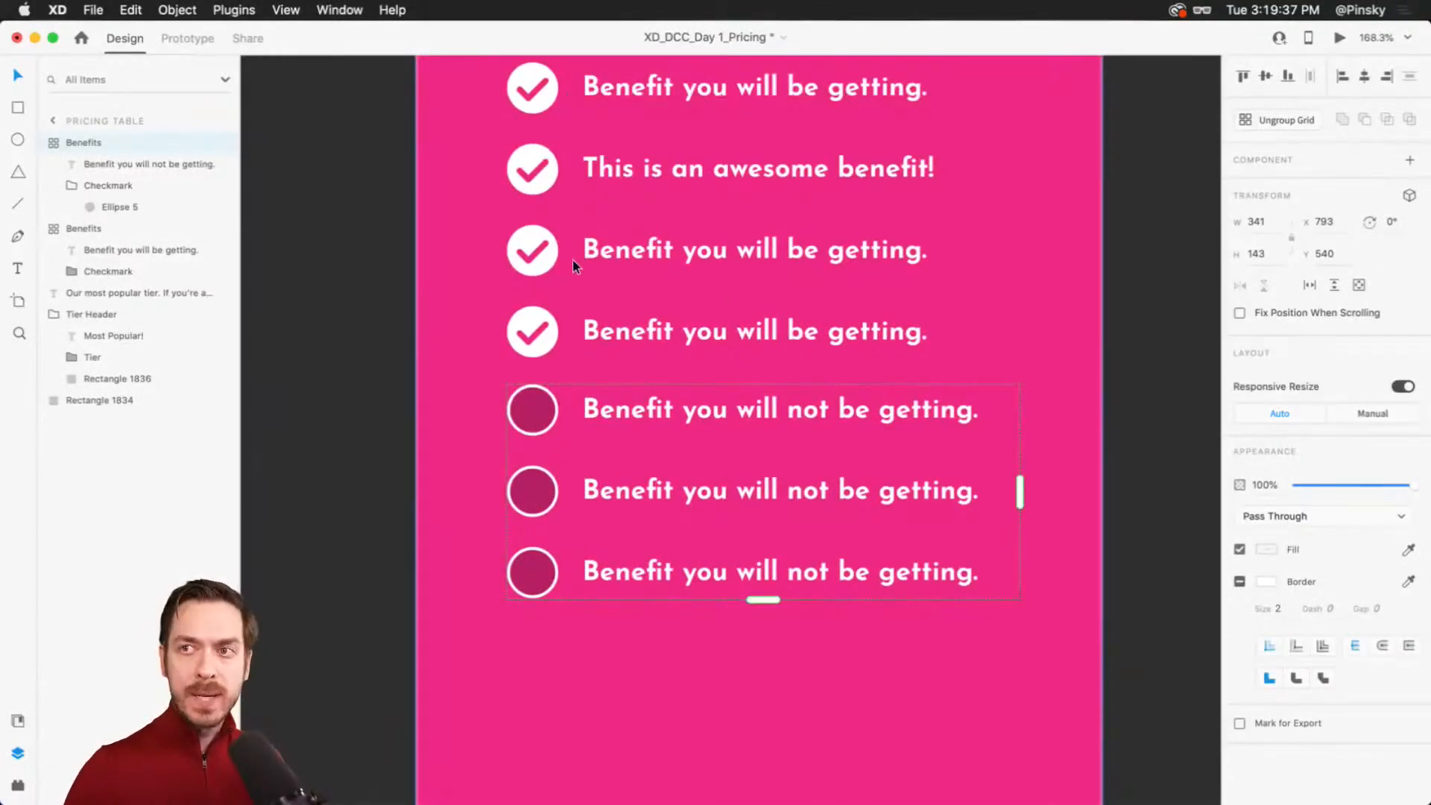
pyautogui.scroll(-2, 688, 539)
pyautogui.click(905, 615)
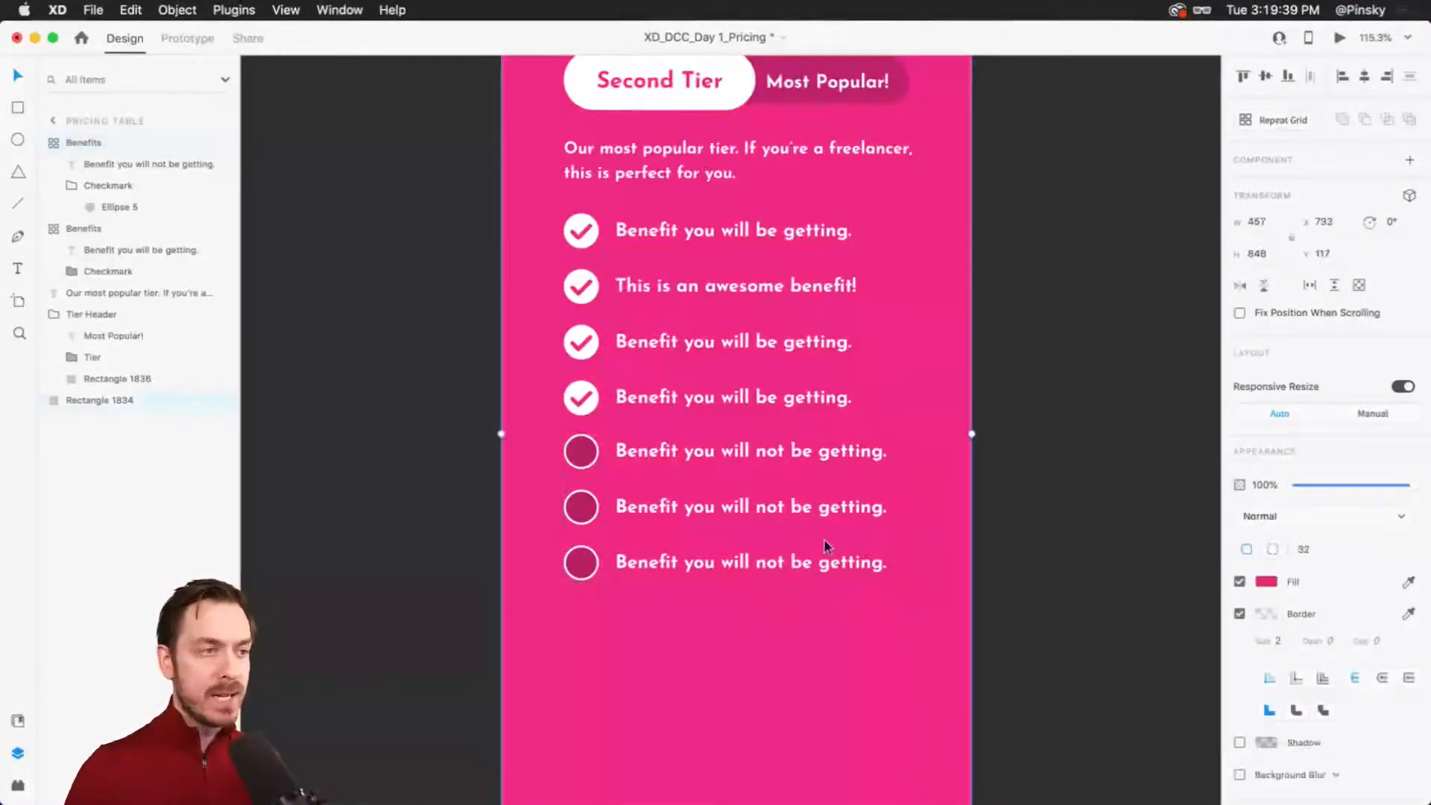
# Step: Add the text "$13.99/month" in the empty area of the pink card below the excluded benefits
pyautogui.scroll(-4, 824, 539)
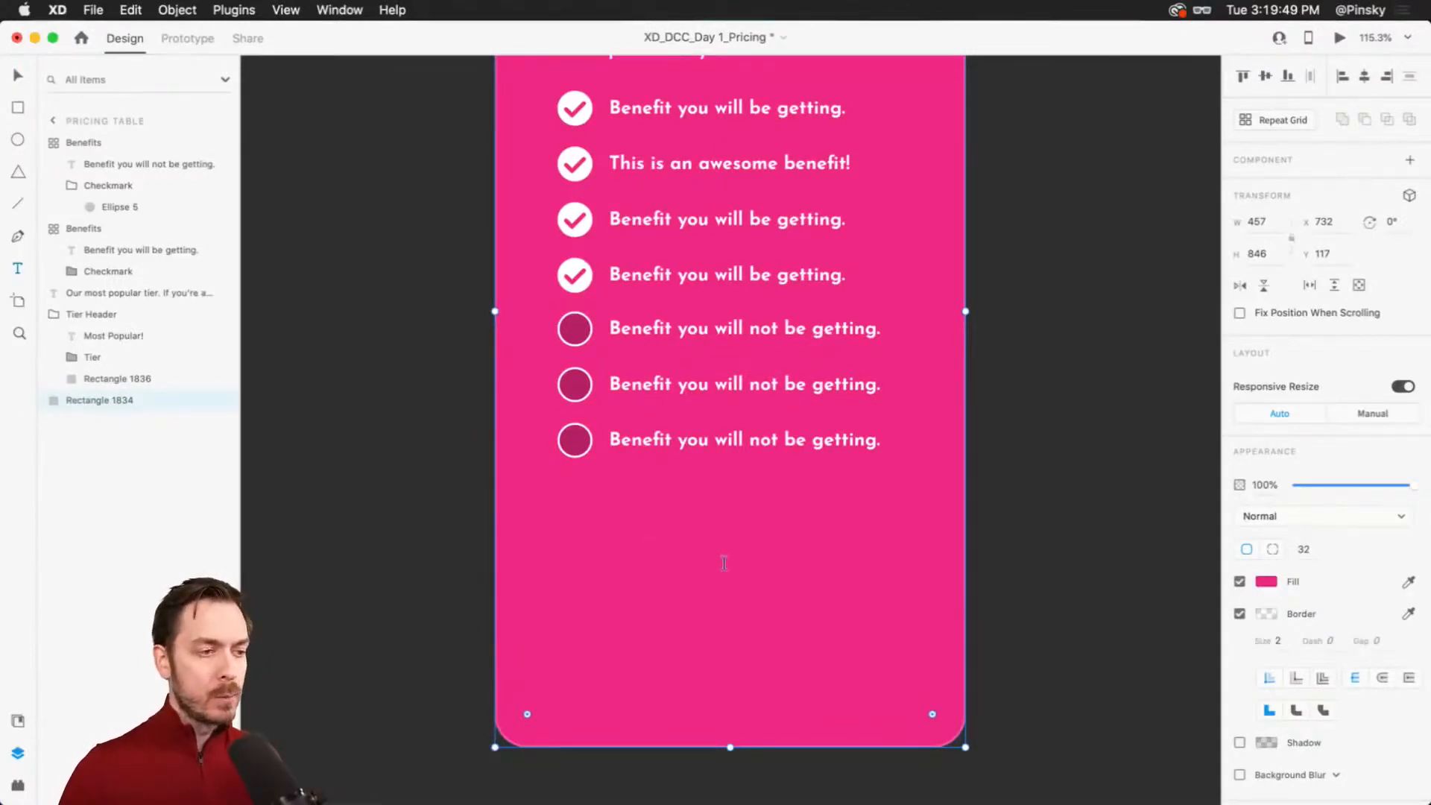
pyautogui.scroll(3, 717, 615)
pyautogui.moveTo(722, 602); pyautogui.dragTo(728, 542)
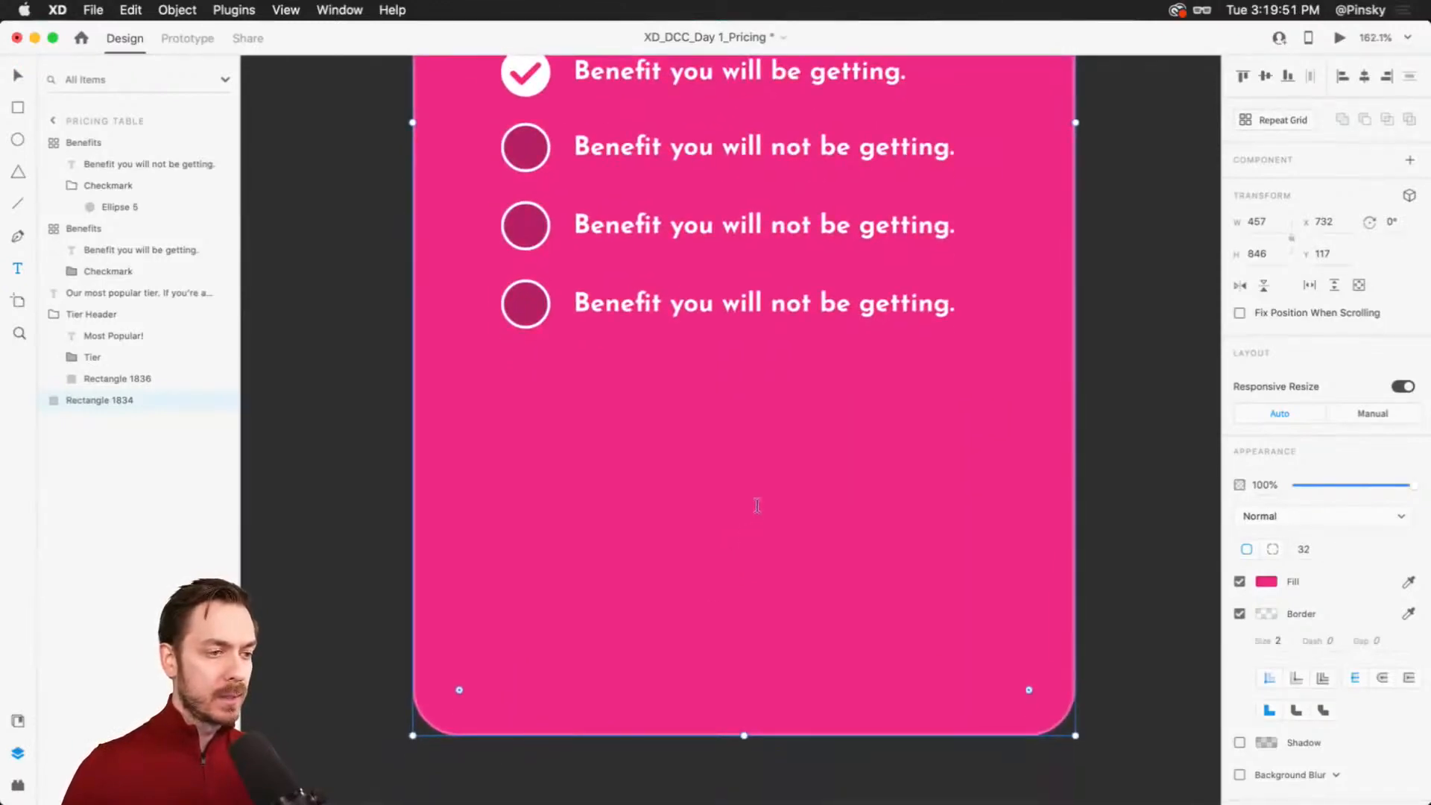
pyautogui.click(756, 506)
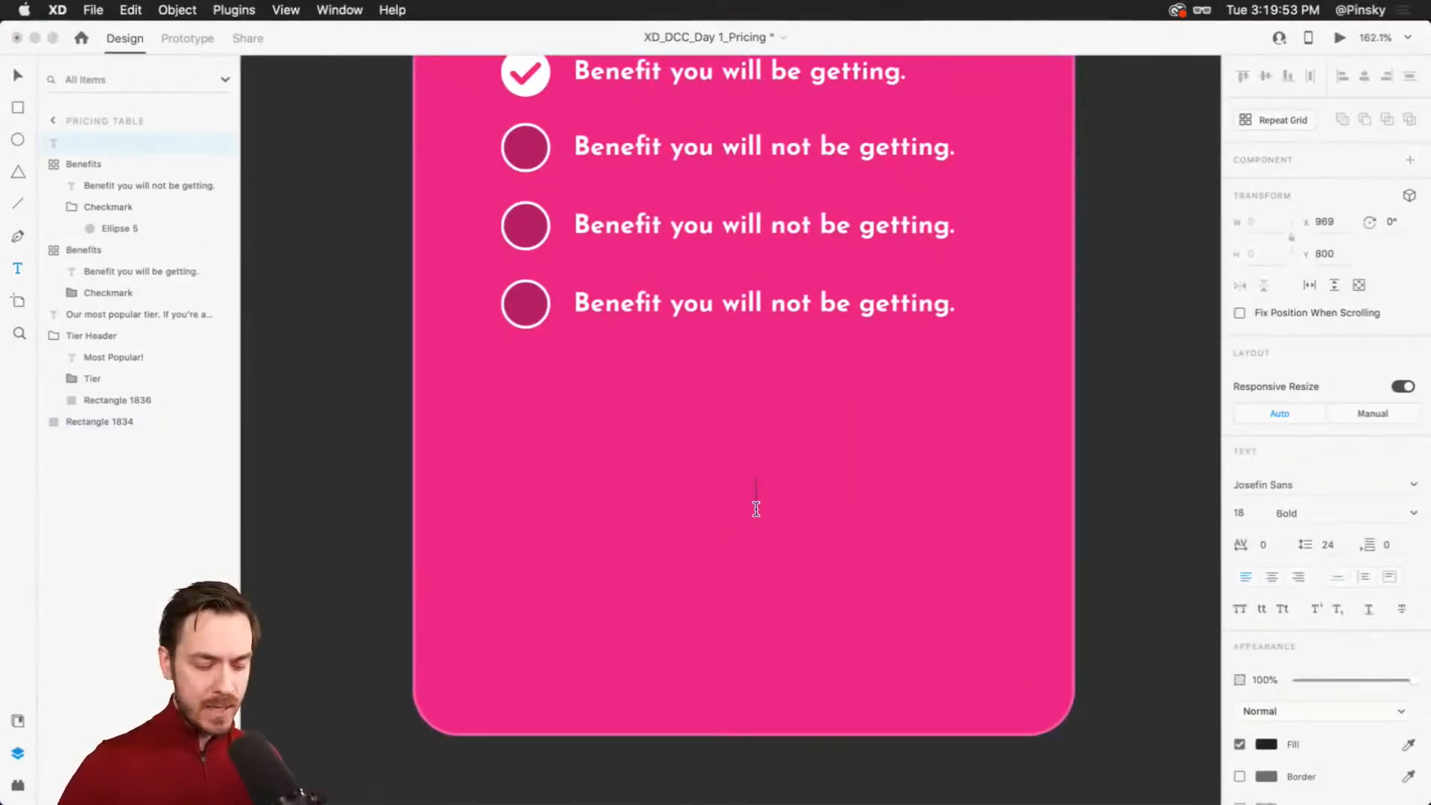
pyautogui.write('$1,3.')
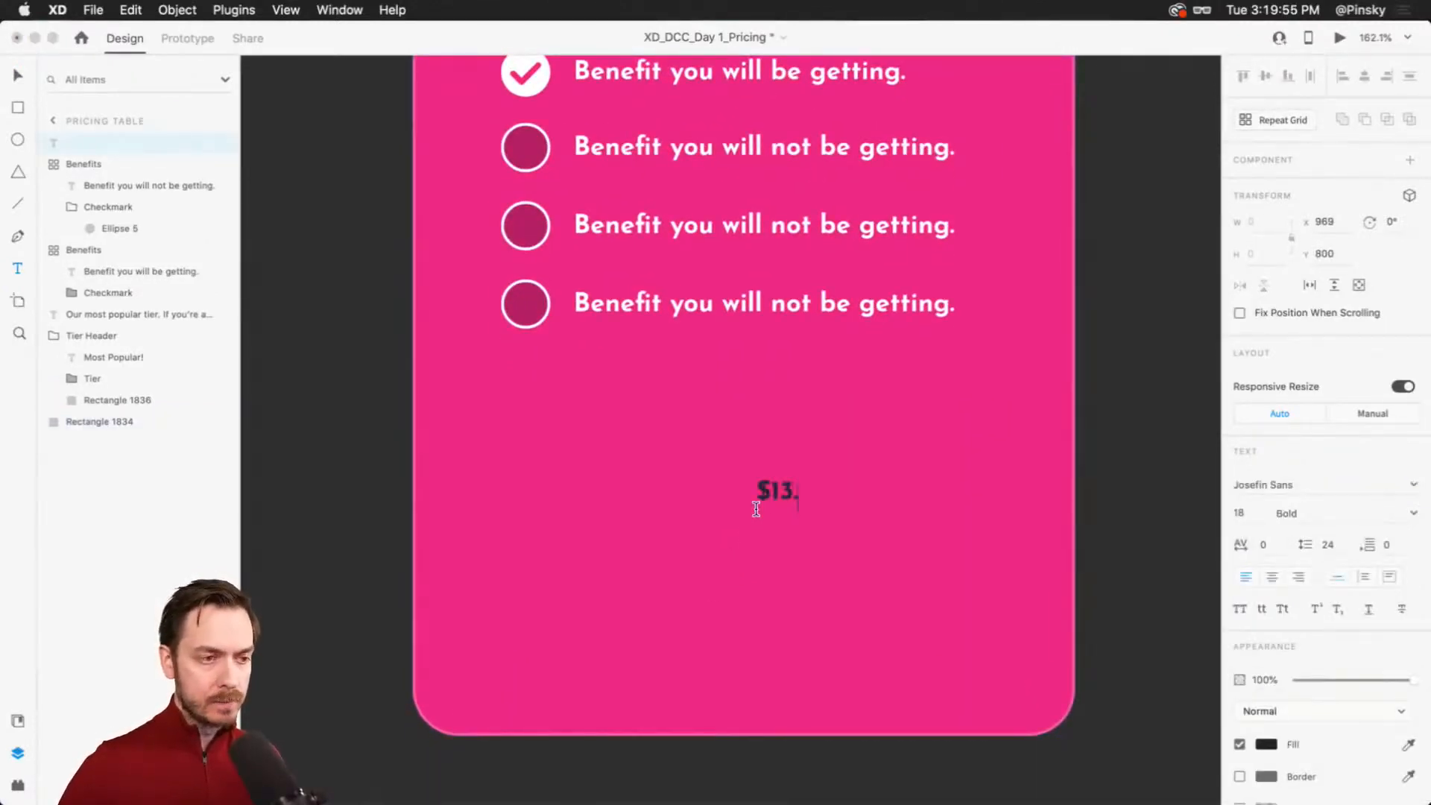
pyautogui.write('99/month')
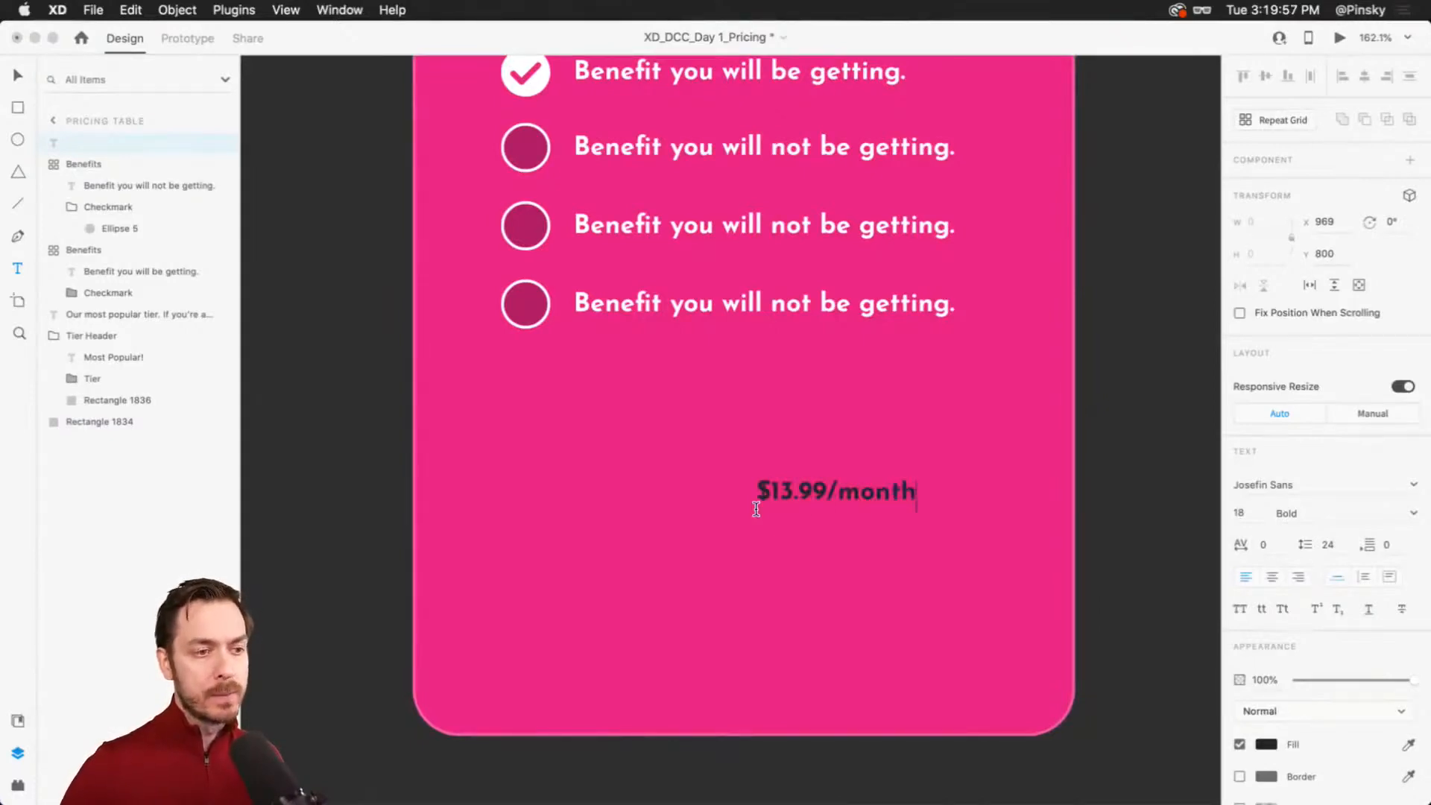
pyautogui.press('Escape')
# Step: Center the price text on the card, enlarge it to size 34 and fill it white
pyautogui.moveTo(820, 491); pyautogui.dragTo(731, 474)
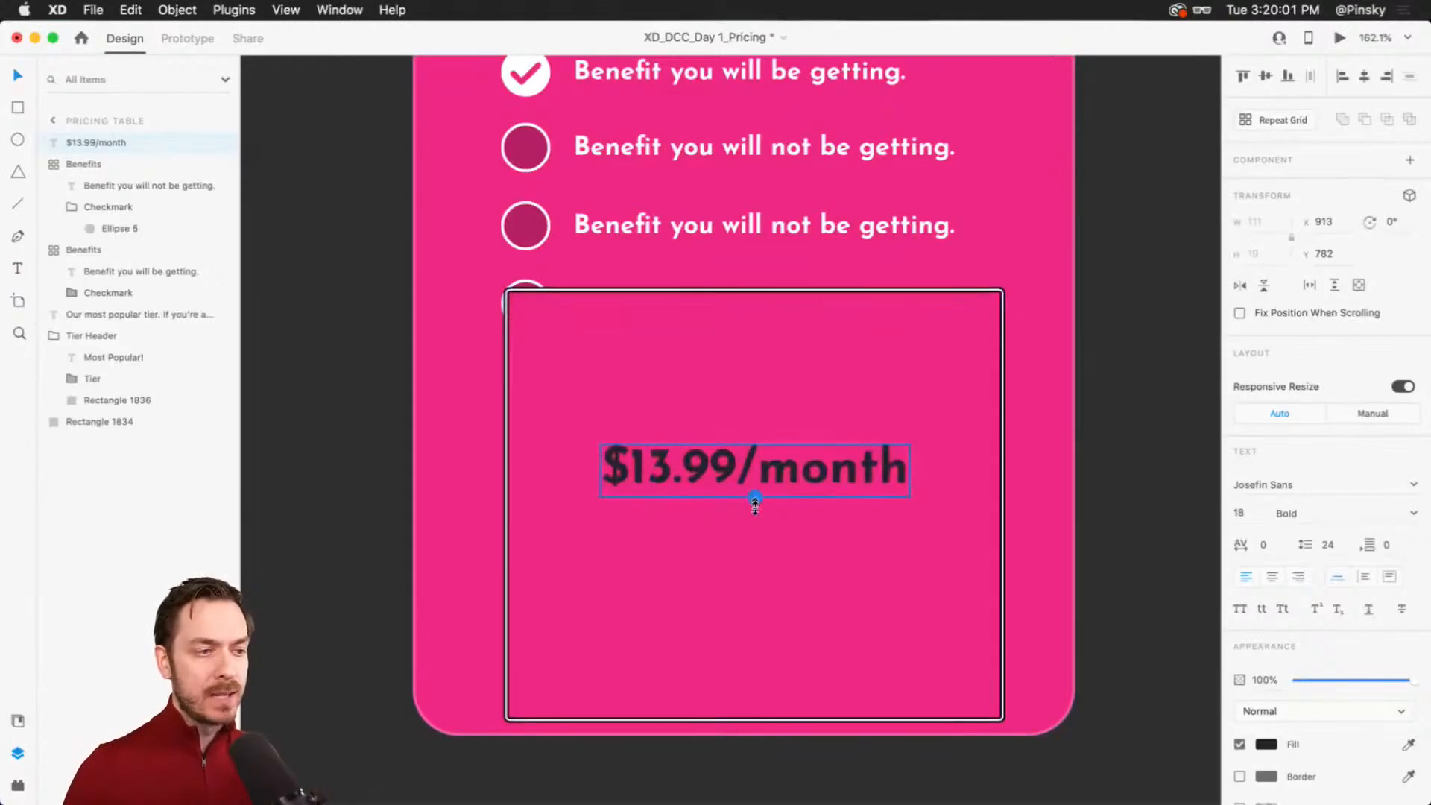
pyautogui.moveTo(755, 506); pyautogui.dragTo(755, 525)
pyautogui.click(1268, 743)
pyautogui.moveTo(1089, 598); pyautogui.dragTo(1046, 555)
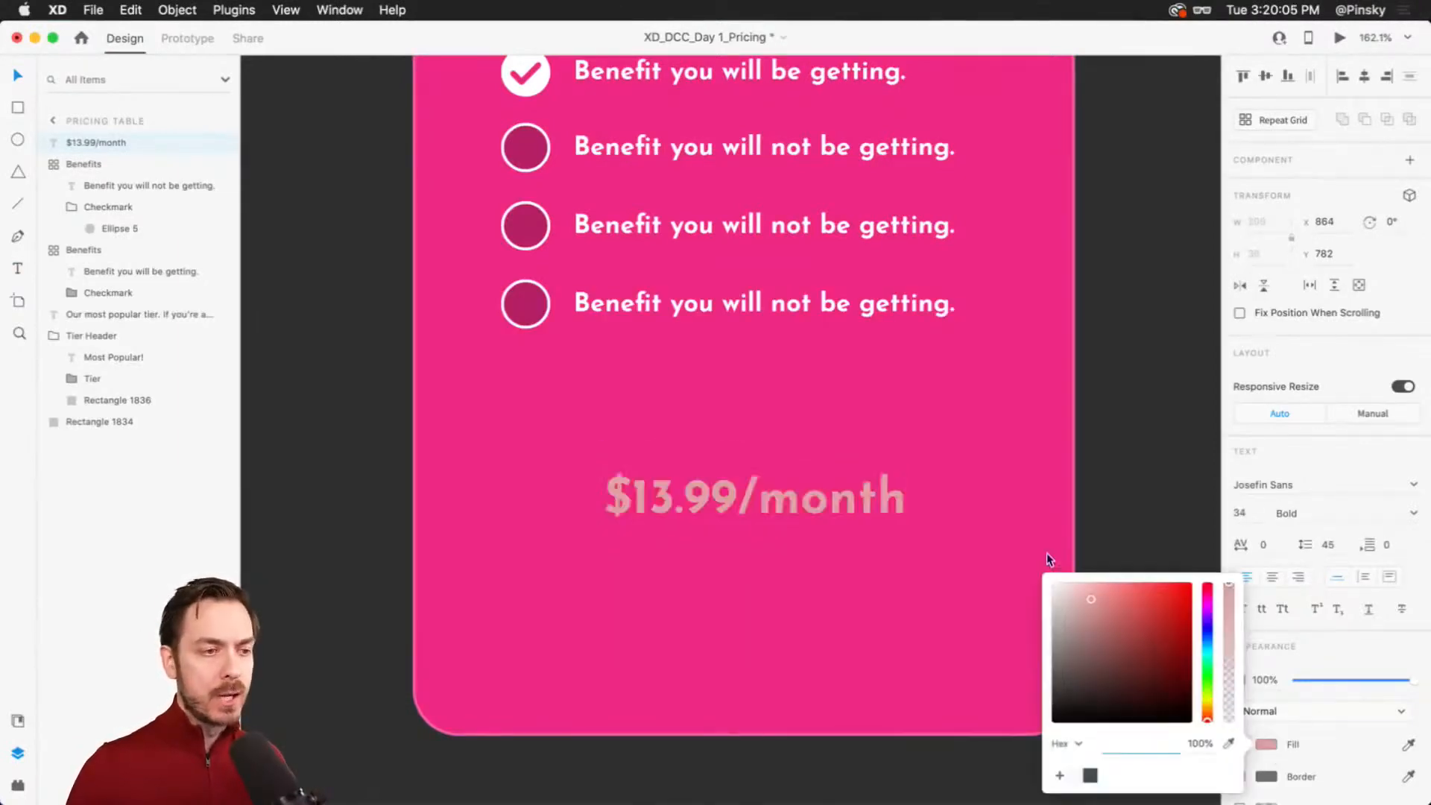
pyautogui.click(1108, 42)
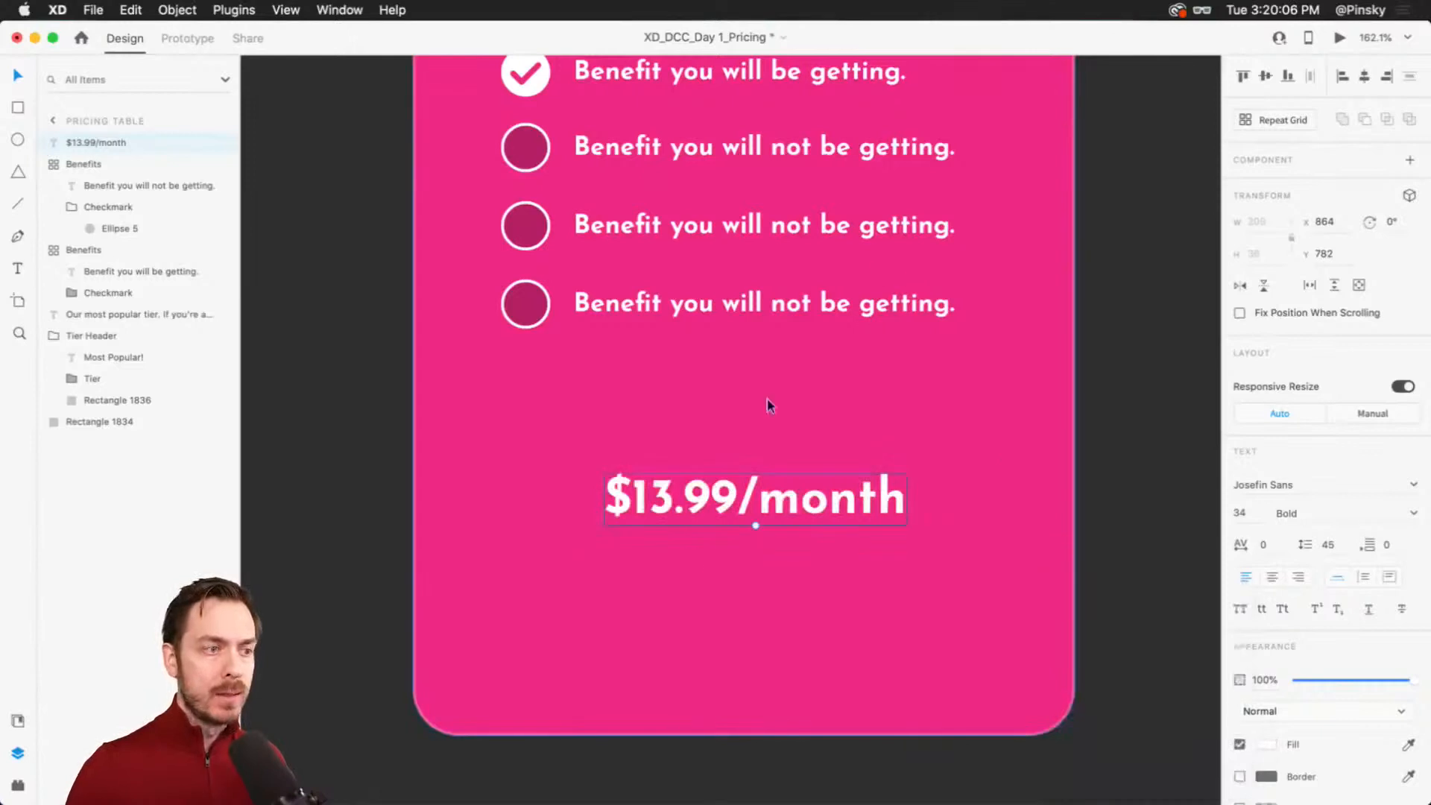
# Step: Set only the "/month" part of the price text to SemiBold at size 24
pyautogui.doubleClick(734, 507)
pyautogui.moveTo(735, 507); pyautogui.dragTo(974, 508)
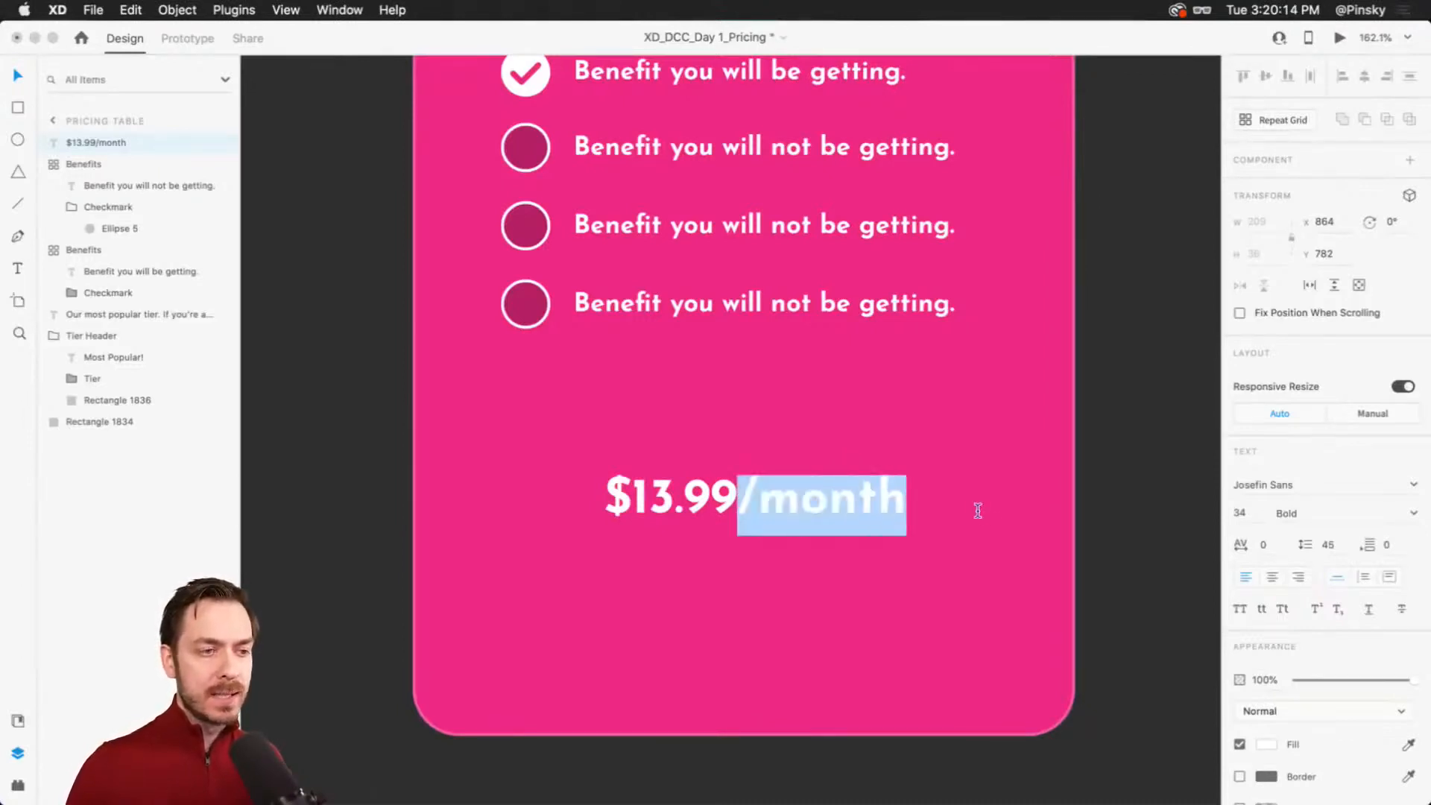
pyautogui.click(1414, 513)
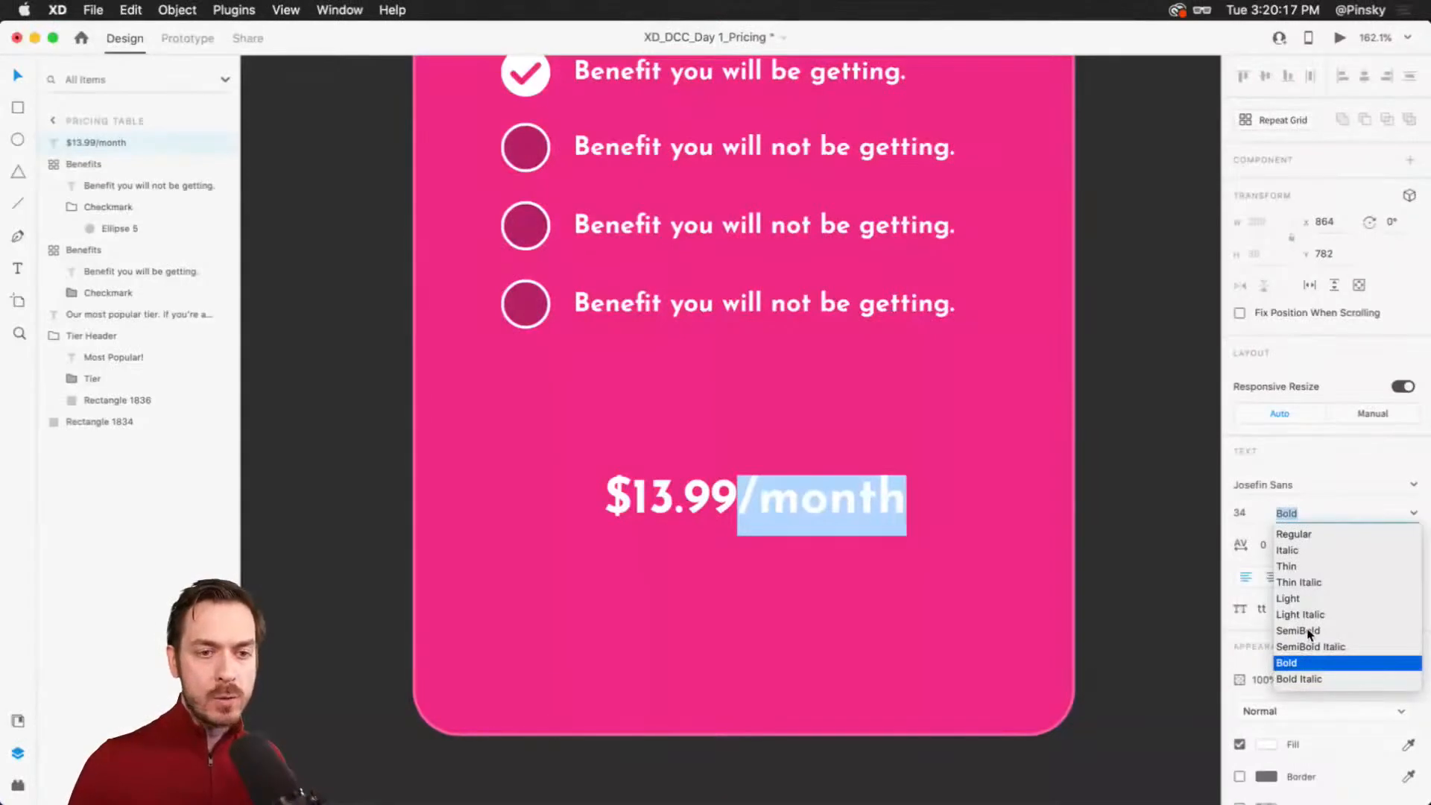
pyautogui.click(1307, 630)
pyautogui.click(1257, 516)
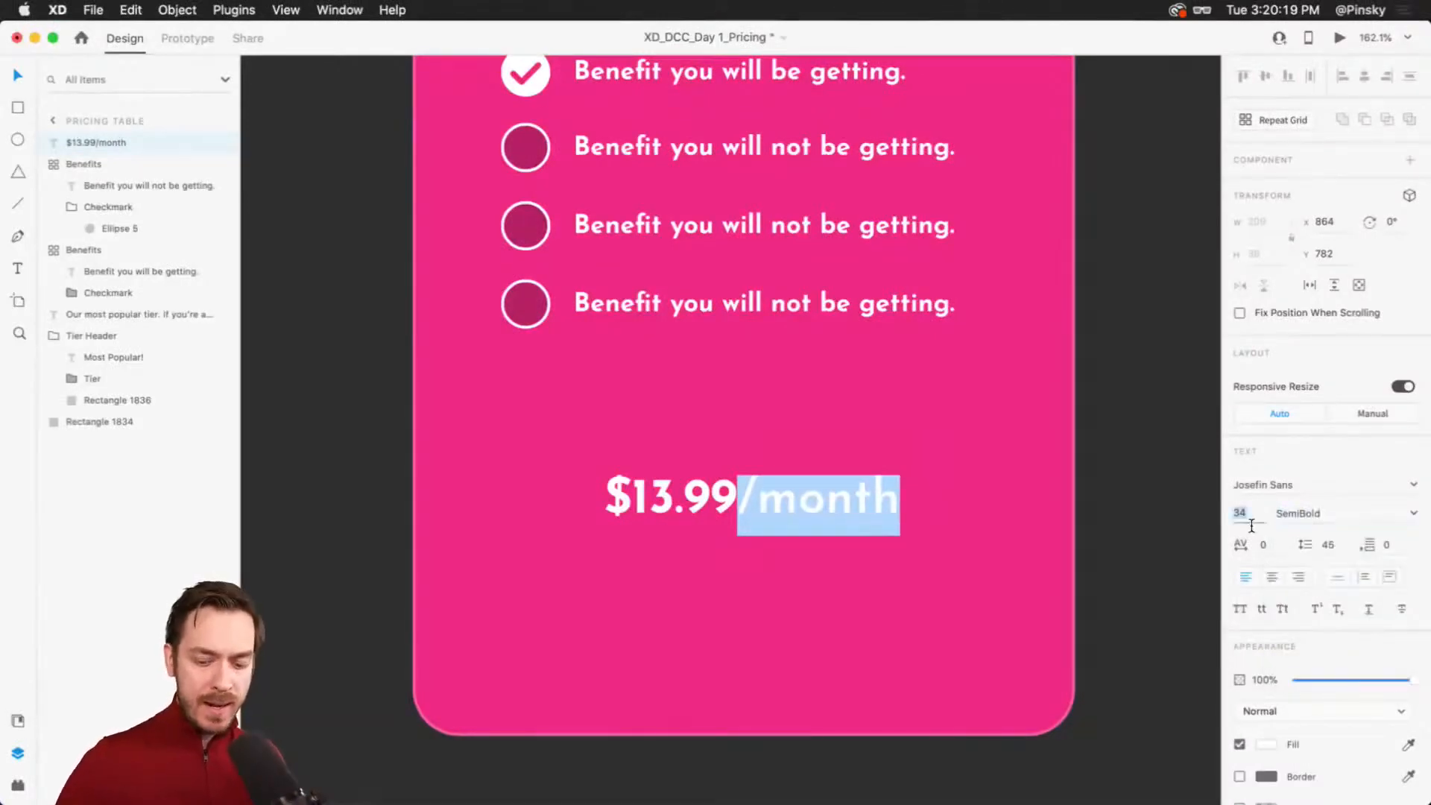
pyautogui.press('Down')
pyautogui.press('Down')
pyautogui.press('Down')
pyautogui.press('Down')
pyautogui.press('Down')
pyautogui.press('Down')
pyautogui.press('Down')
pyautogui.press('Down')
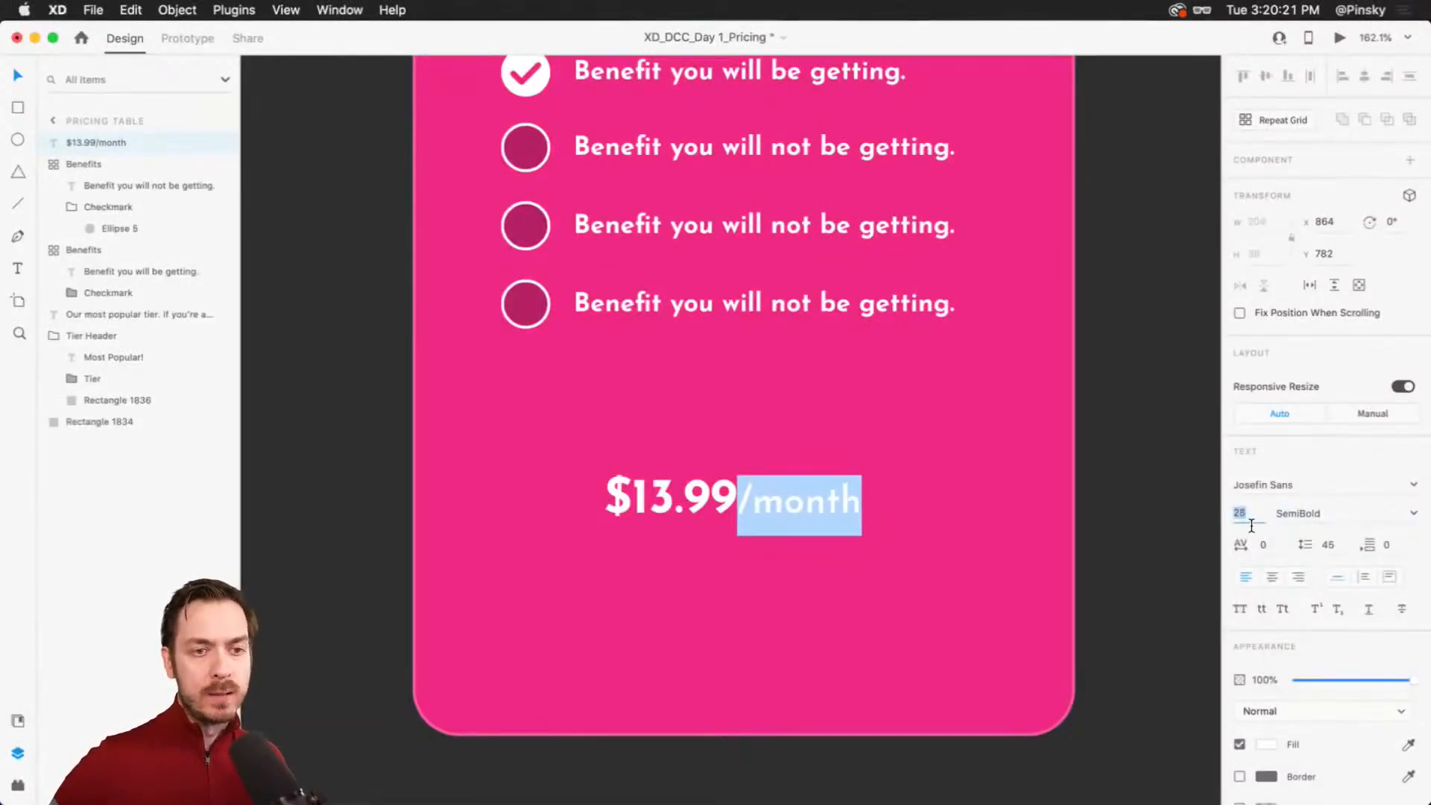
pyautogui.press('Down')
pyautogui.press('Down')
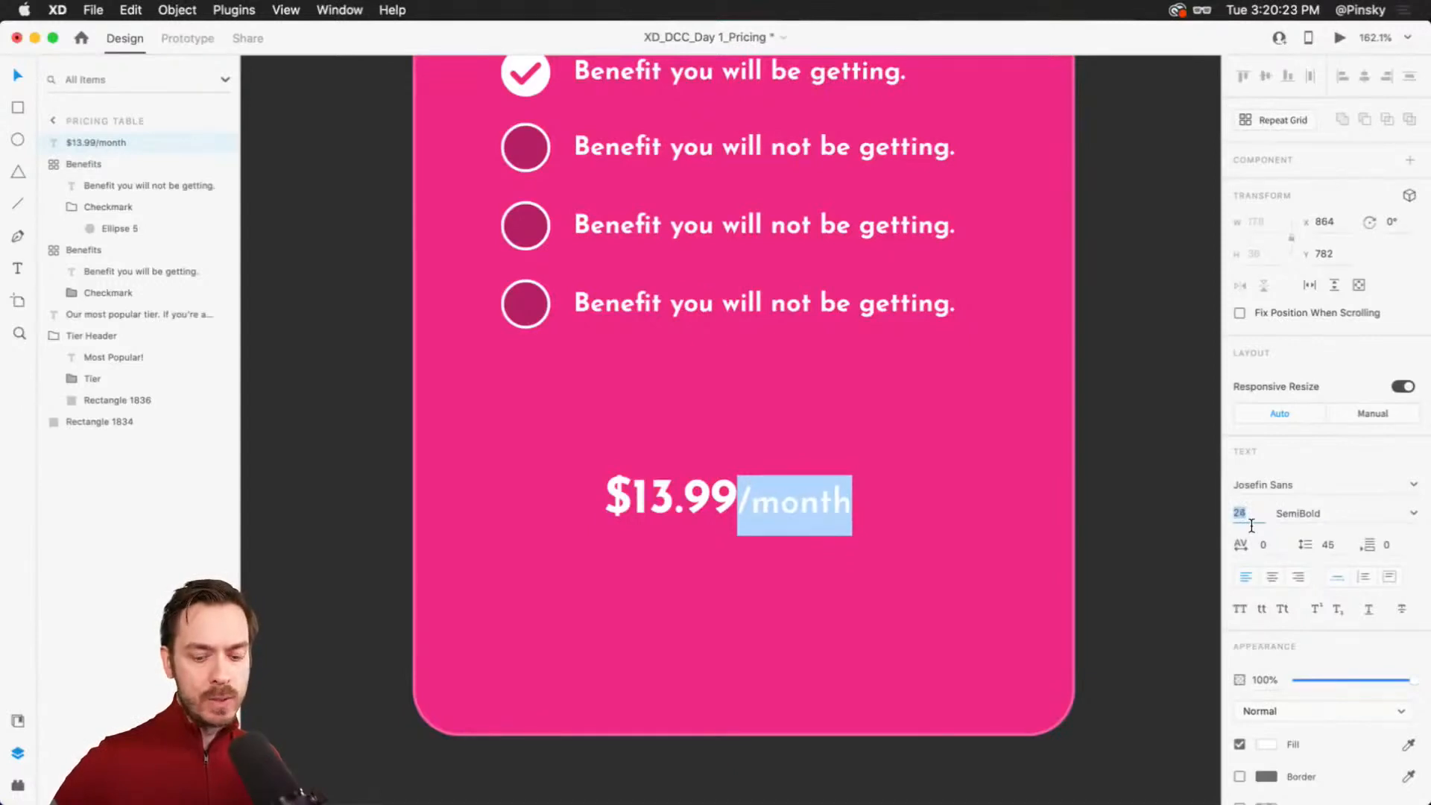
# Step: Move the price text slightly up to the card's horizontal center and center-align its paragraph
pyautogui.press('Escape')
pyautogui.moveTo(775, 500); pyautogui.dragTo(740, 490)
pyautogui.click(1272, 576)
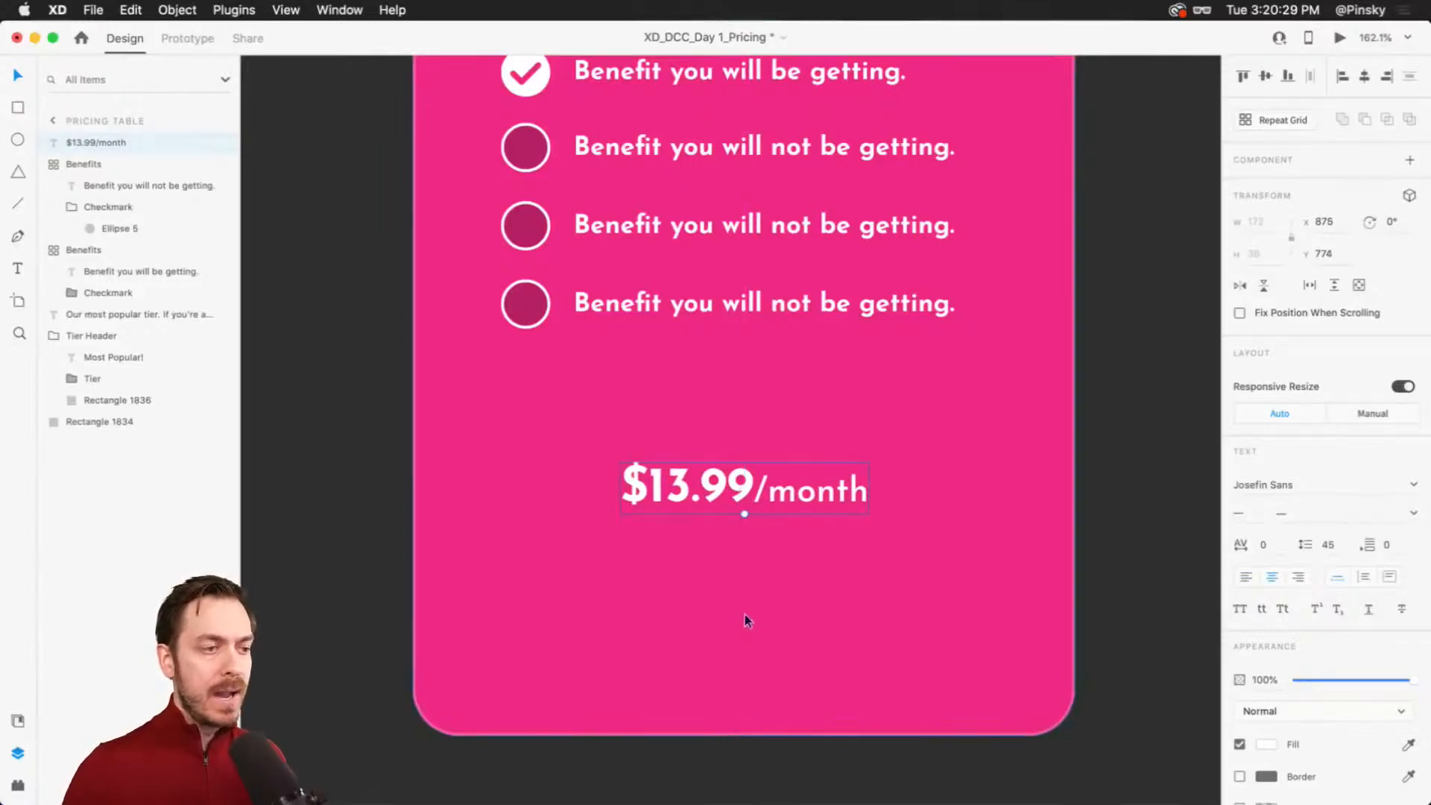
# Step: Draw a white button rectangle about 231 by 58 below the price, with corner radius 8 and no border
pyautogui.scroll(3, 744, 615)
pyautogui.moveTo(744, 615); pyautogui.dragTo(745, 580)
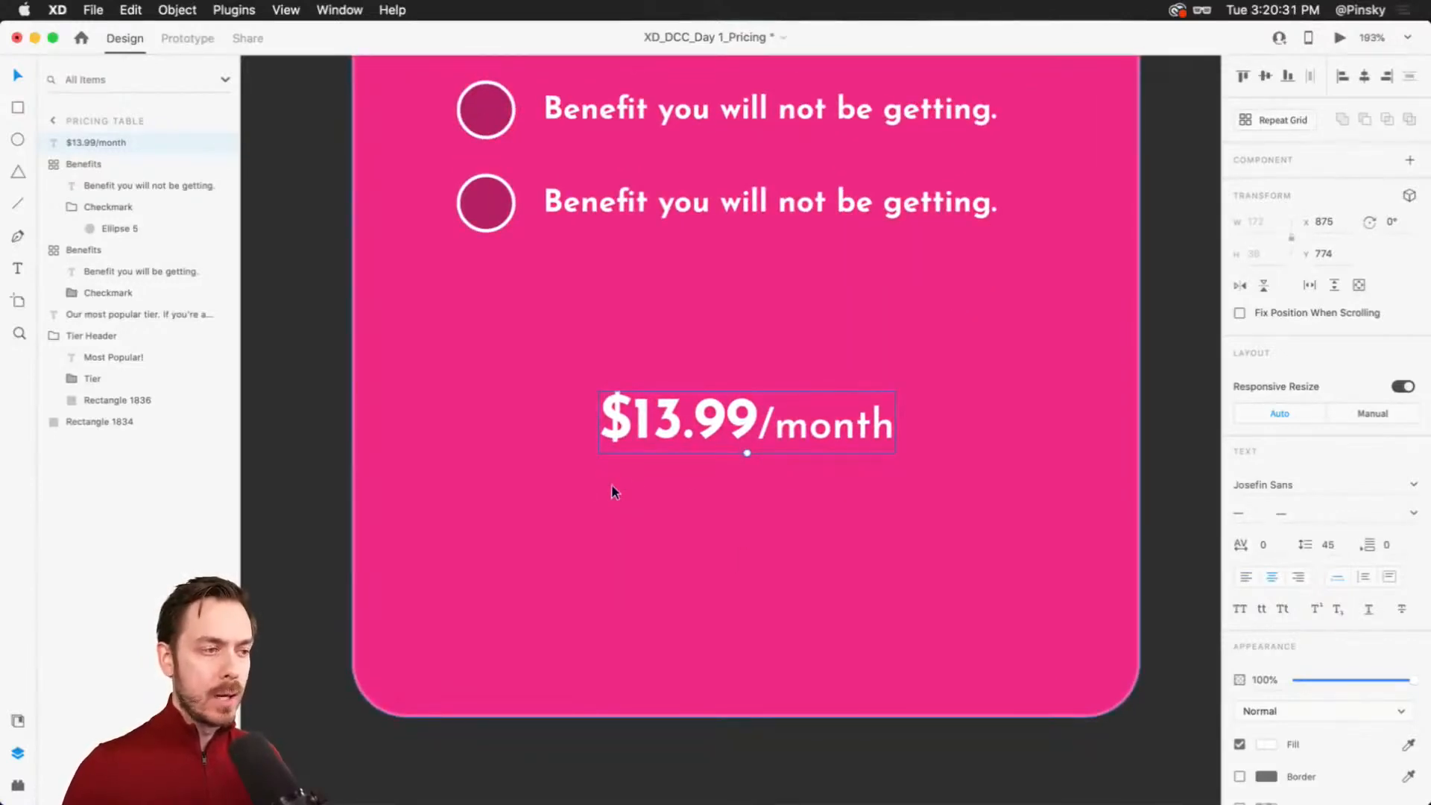
pyautogui.moveTo(508, 470)
pyautogui.mouseDown()
pyautogui.moveTo(690, 527)
pyautogui.moveTo(940, 553)
pyautogui.moveTo(934, 569)
pyautogui.moveTo(905, 569)
pyautogui.mouseUp()
pyautogui.press('v')
pyautogui.moveTo(789, 513); pyautogui.dragTo(833, 513)
pyautogui.moveTo(937, 489); pyautogui.dragTo(935, 491)
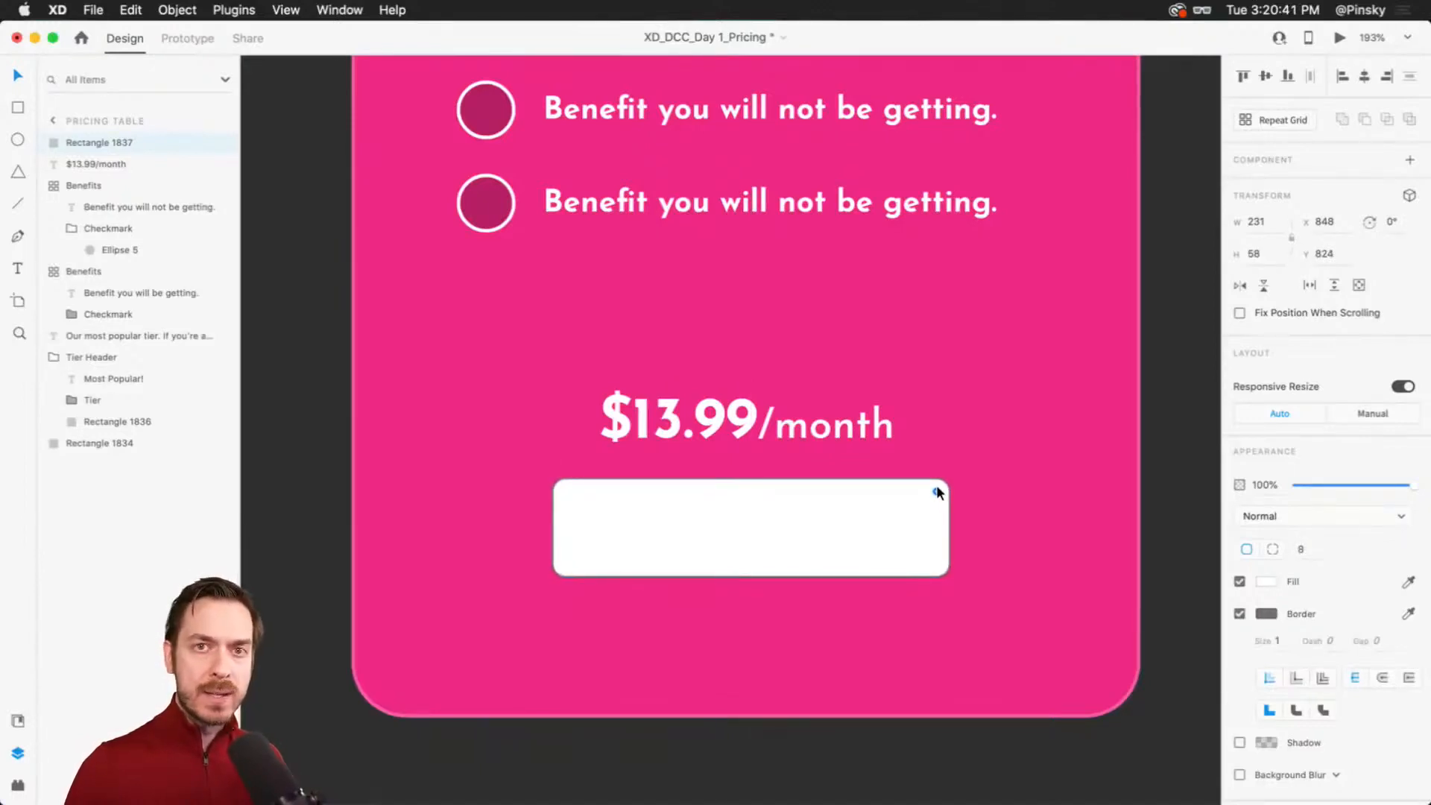
pyautogui.click(1239, 613)
# Step: Add a bold "Choose" label centered on the white button in the card's pink and preview the card
pyautogui.press('t')
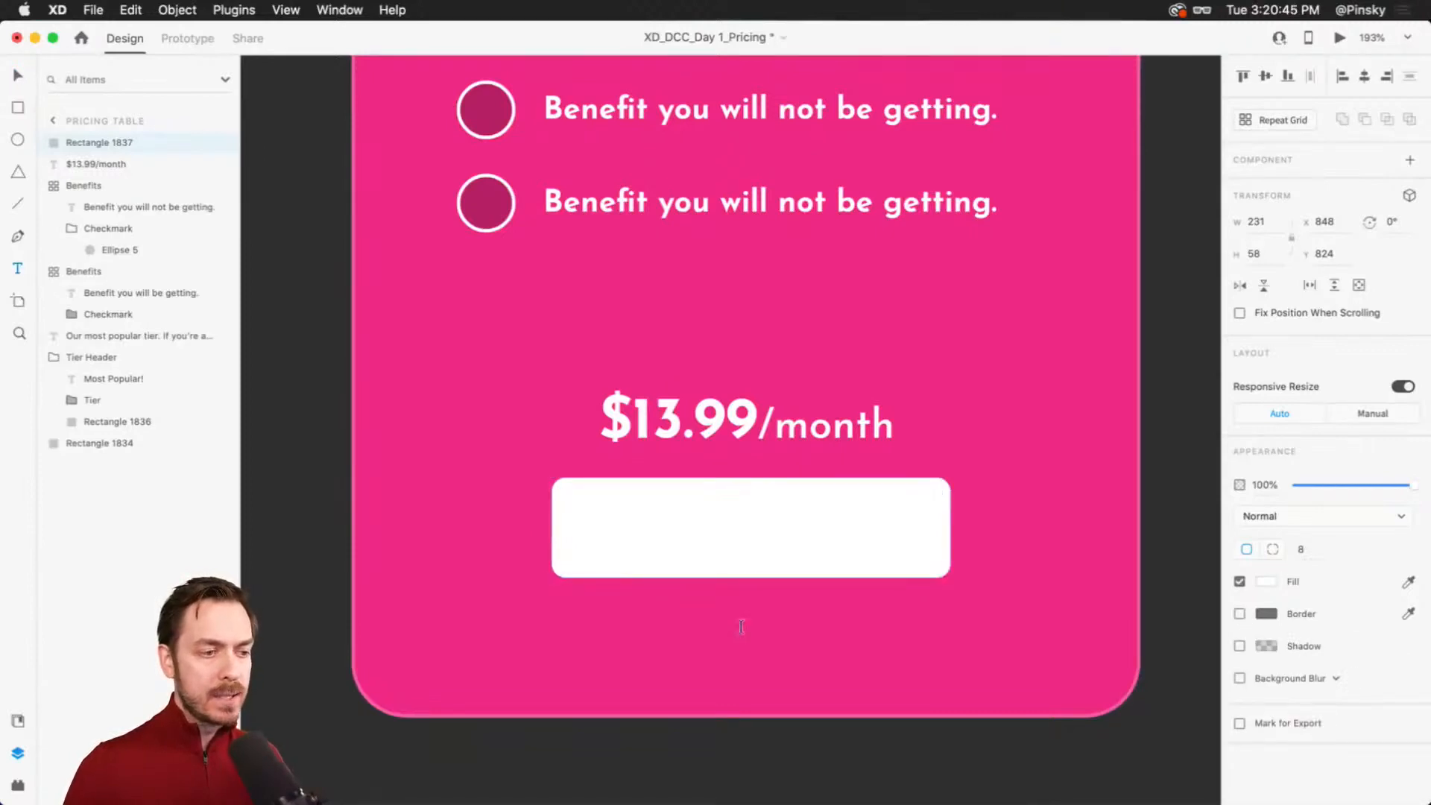
pyautogui.click(741, 628)
pyautogui.write('Choose')
pyautogui.press('Escape')
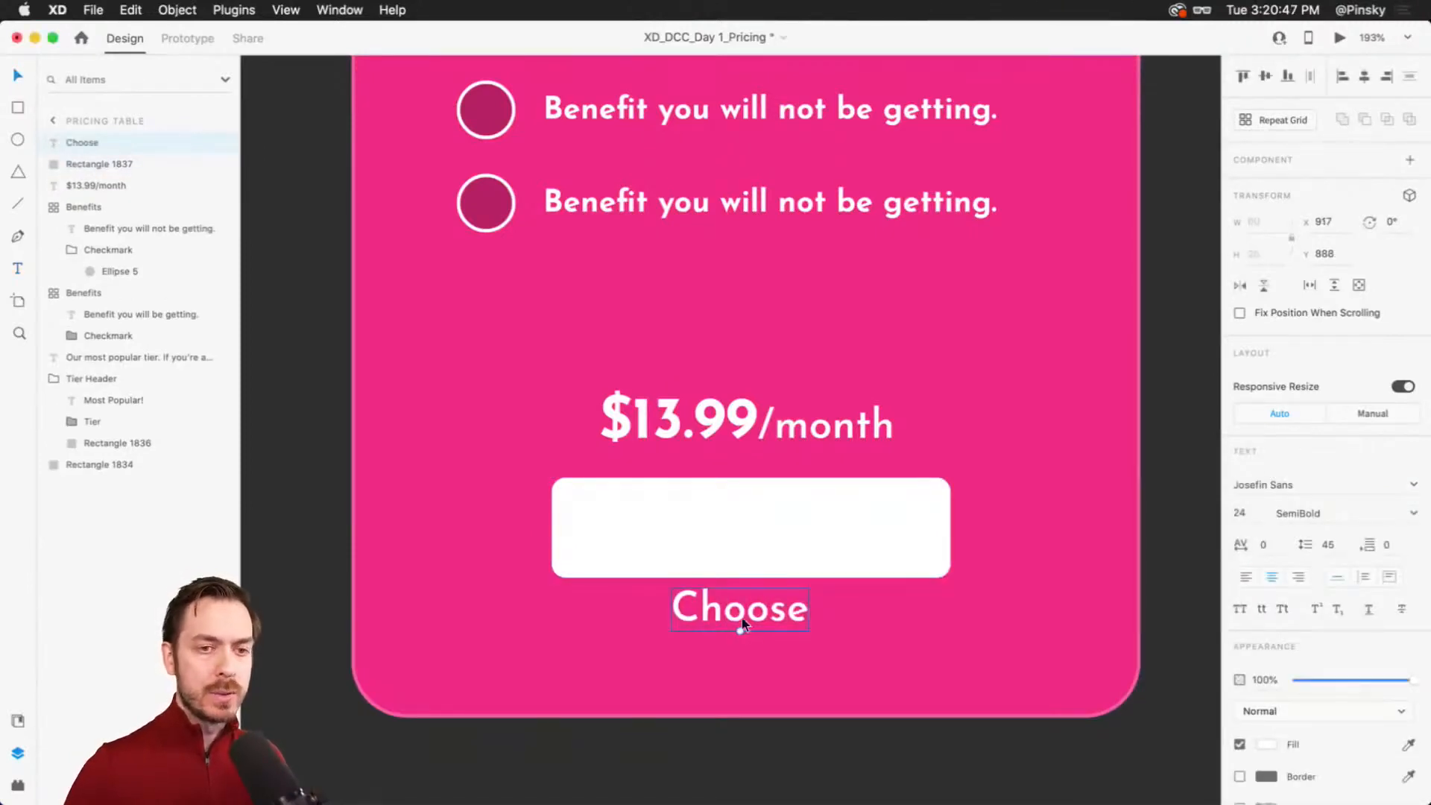
pyautogui.click(1414, 513)
pyautogui.click(1298, 659)
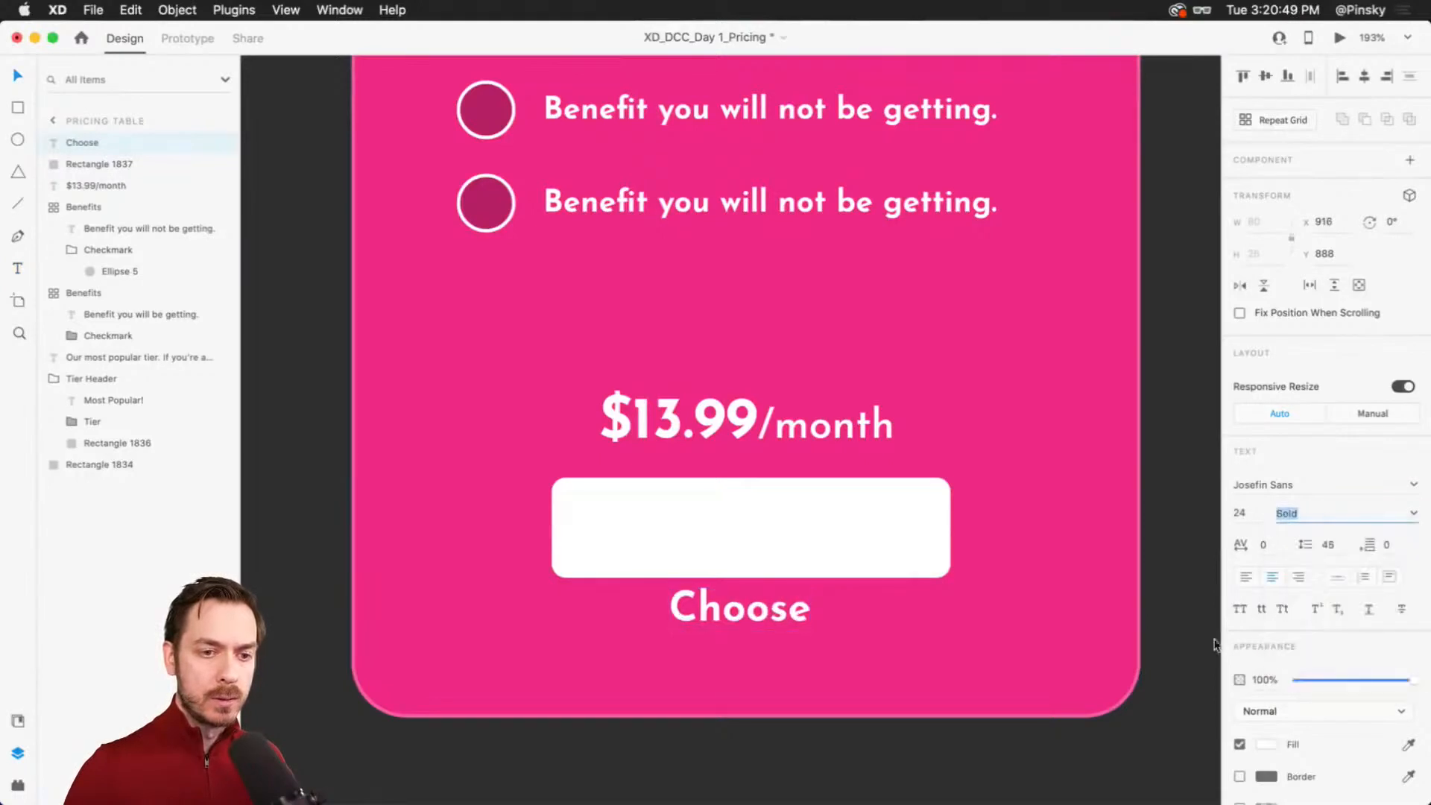
pyautogui.moveTo(756, 612); pyautogui.dragTo(763, 524)
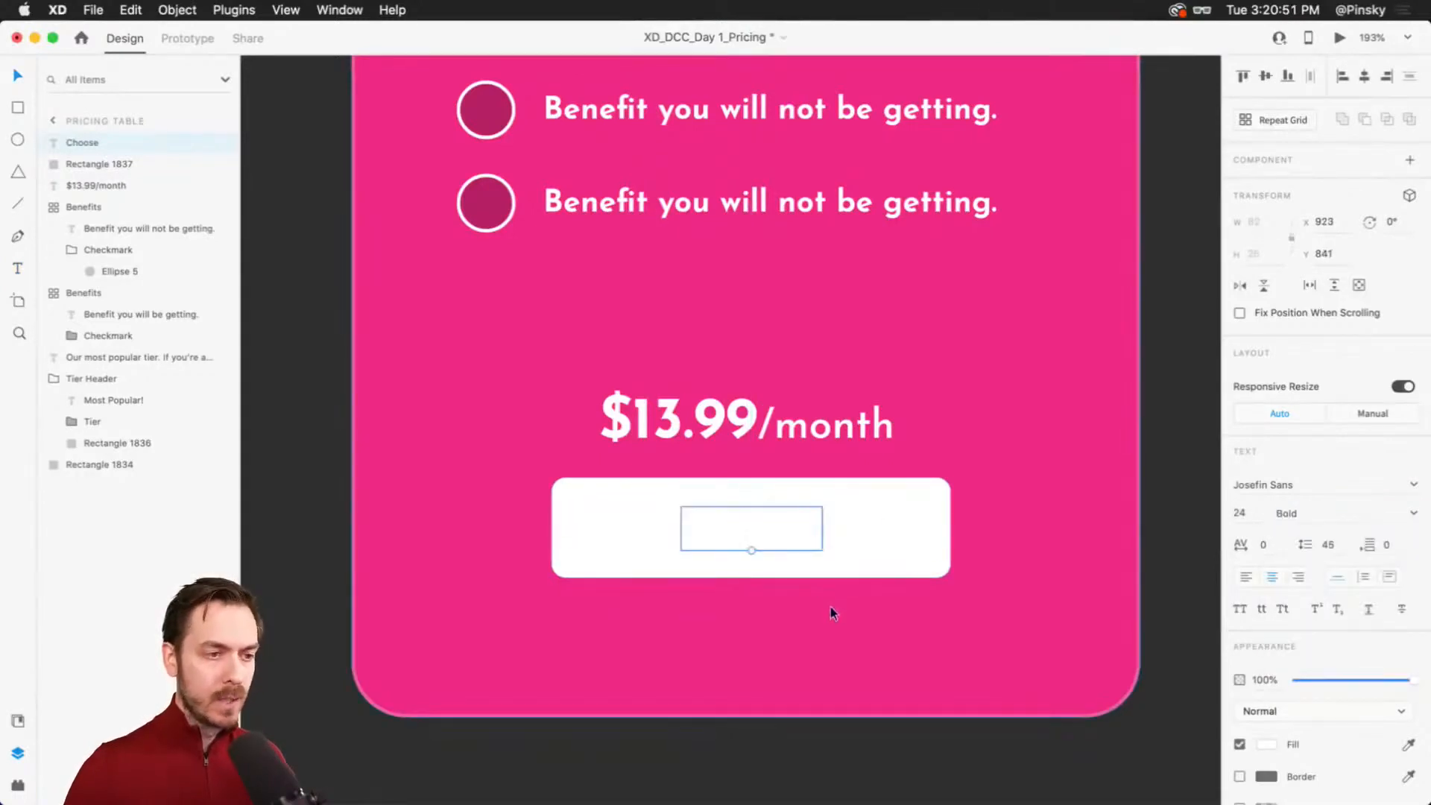
pyautogui.click(830, 606)
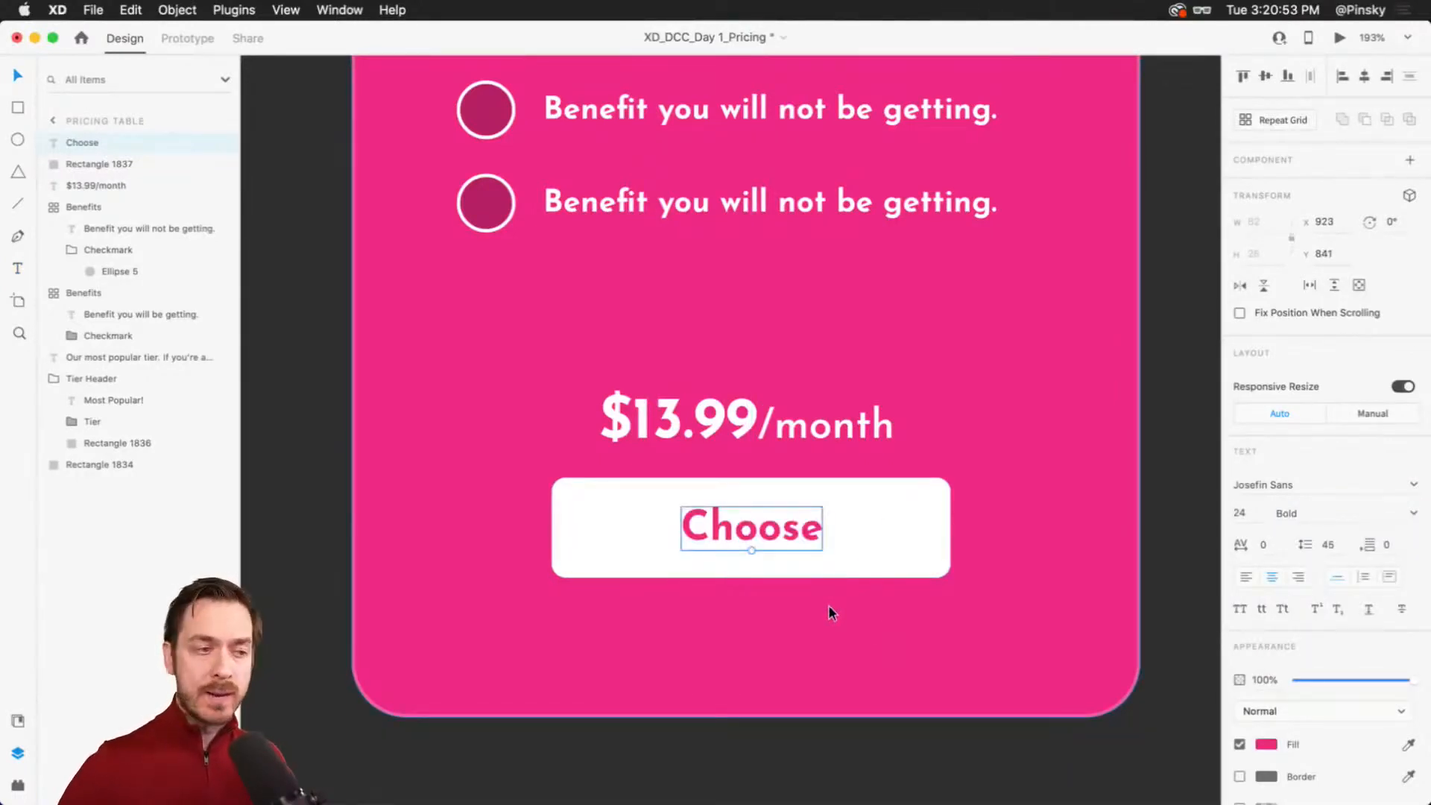
pyautogui.click(1339, 37)
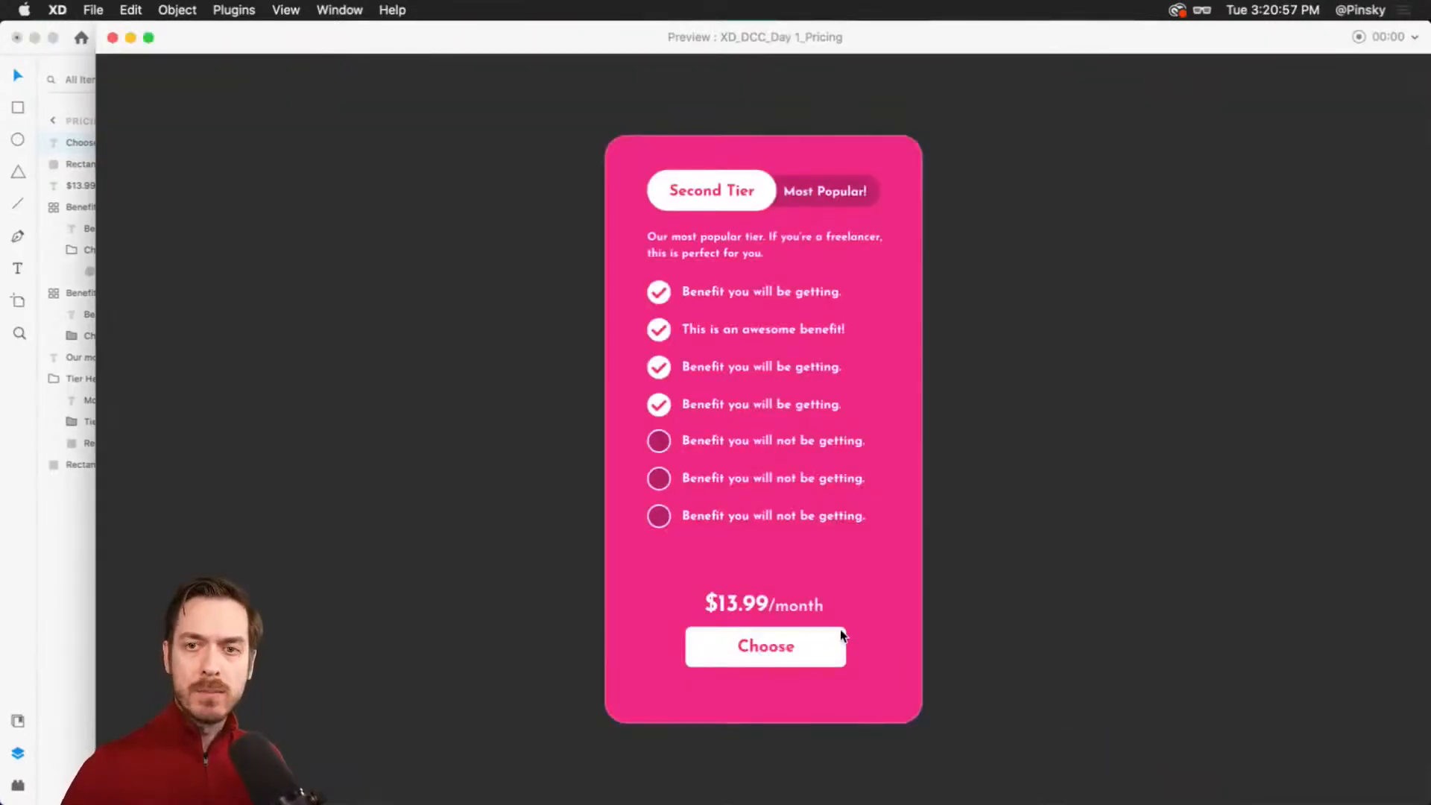
pyautogui.press('super+w')
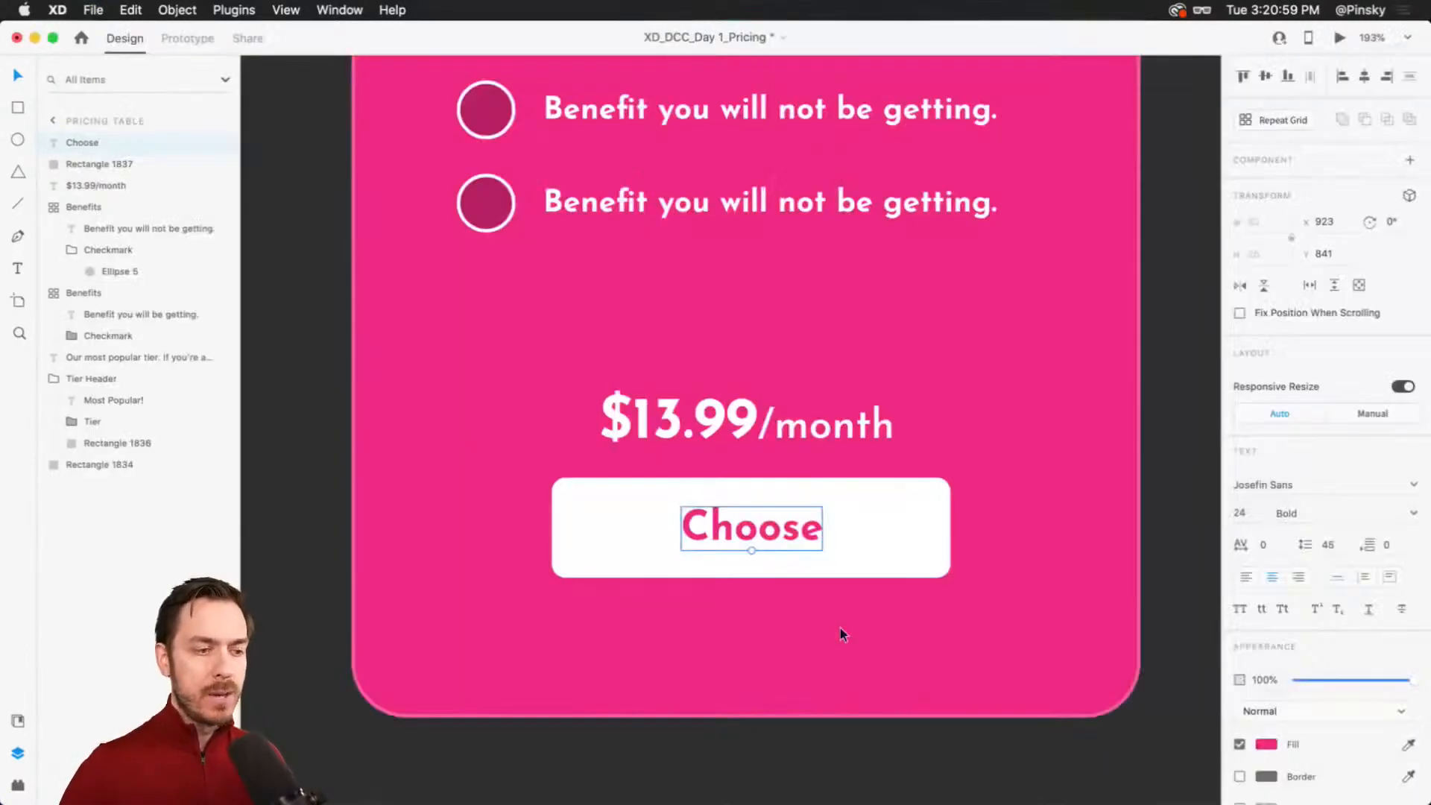
# Step: Add a shadow to the white button rectangle with a Y offset of 9
pyautogui.click(860, 546)
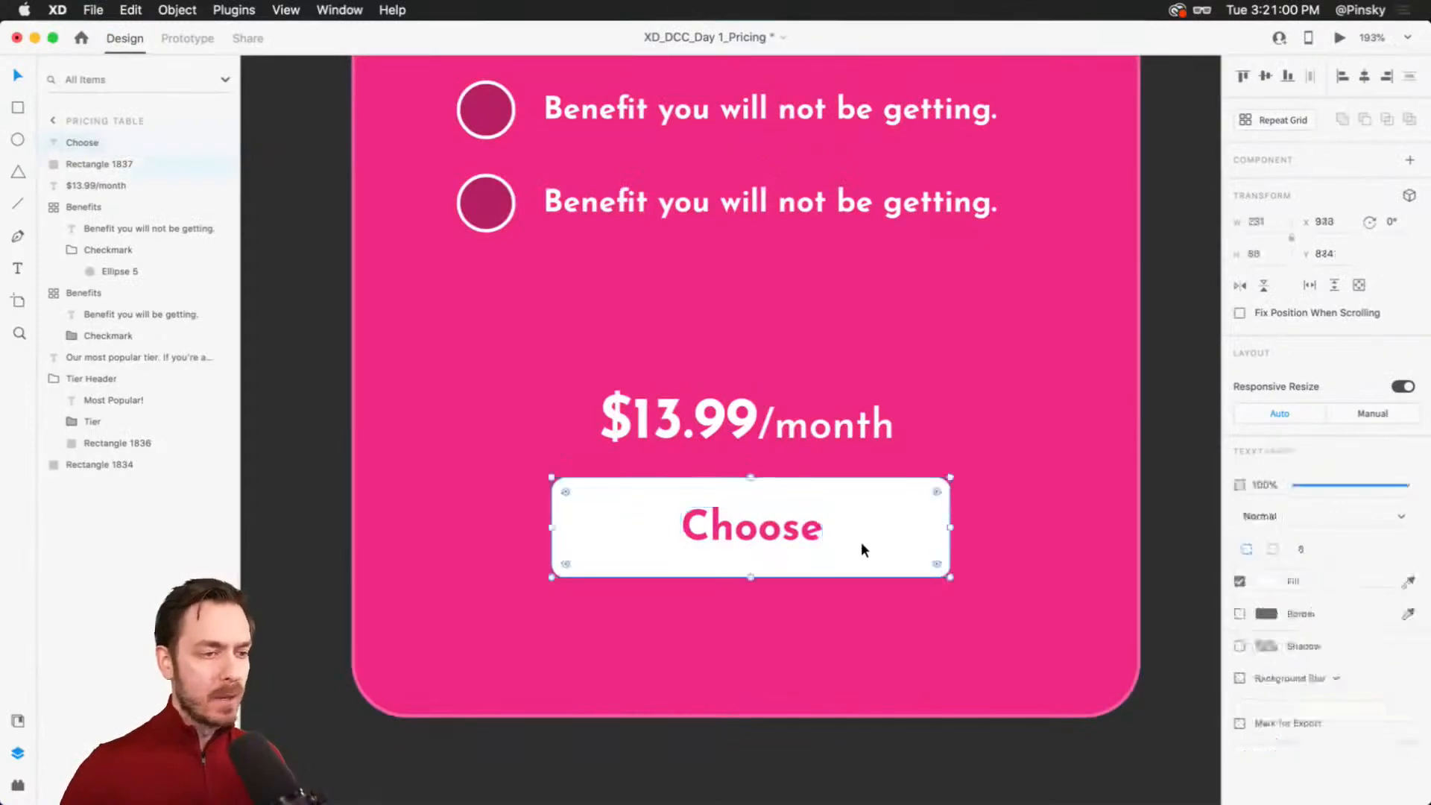
pyautogui.click(1239, 645)
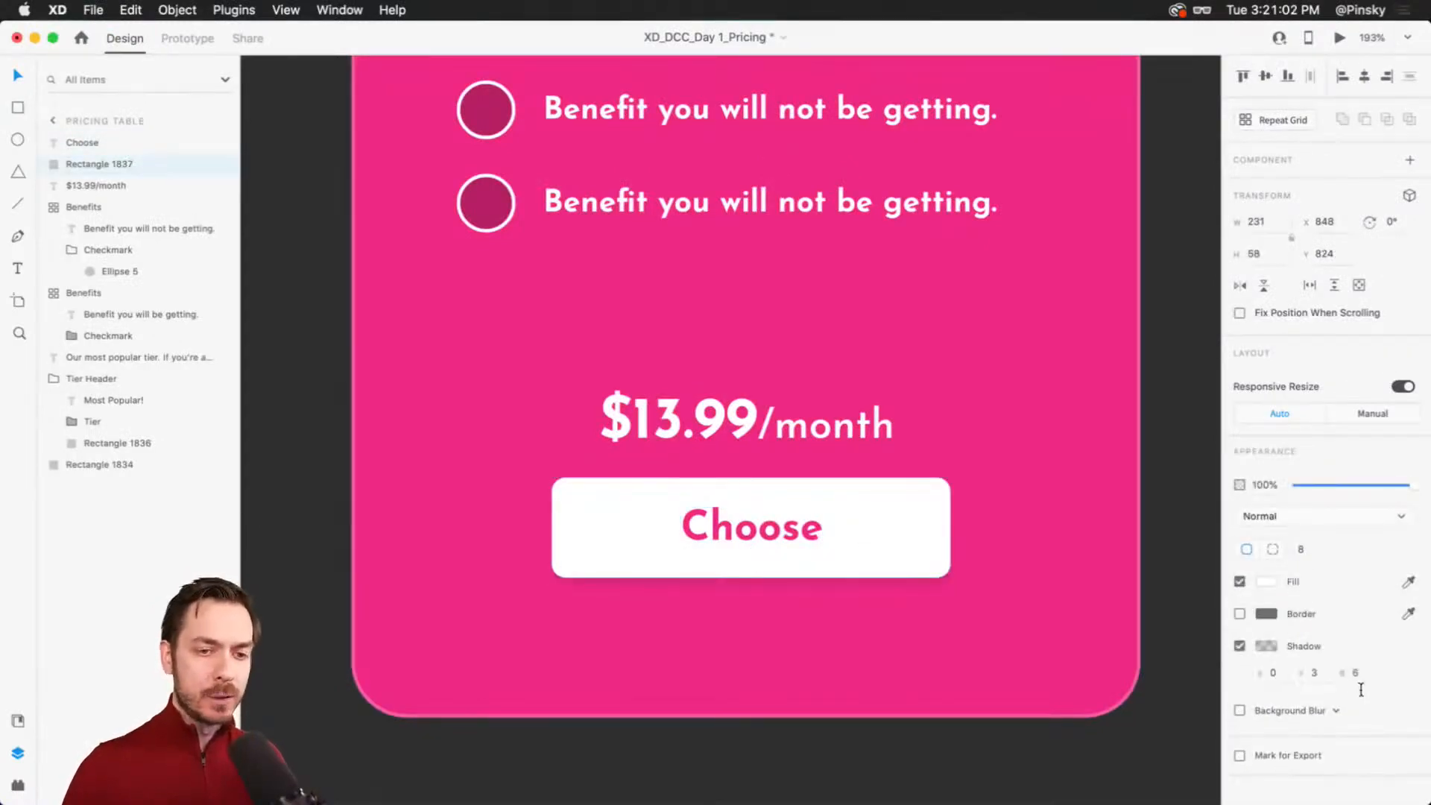
pyautogui.click(1313, 673)
pyautogui.write('9')
pyautogui.press('Return')
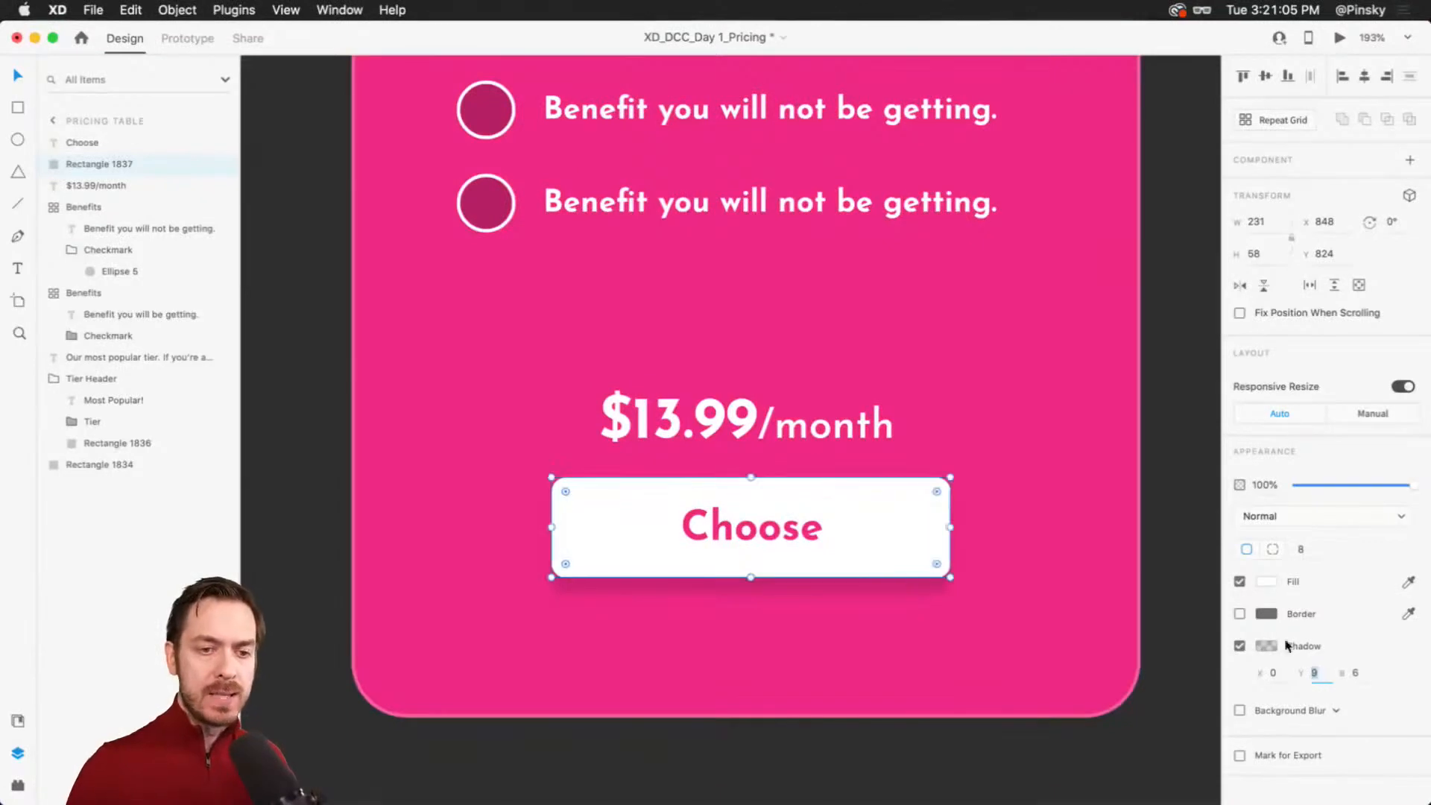
# Step: Change the button's shadow color to dark magenta #650046 at 28% opacity
pyautogui.click(1265, 645)
pyautogui.click(1207, 572)
pyautogui.moveTo(1208, 574); pyautogui.dragTo(1207, 561)
pyautogui.click(1190, 626)
pyautogui.click(1191, 629)
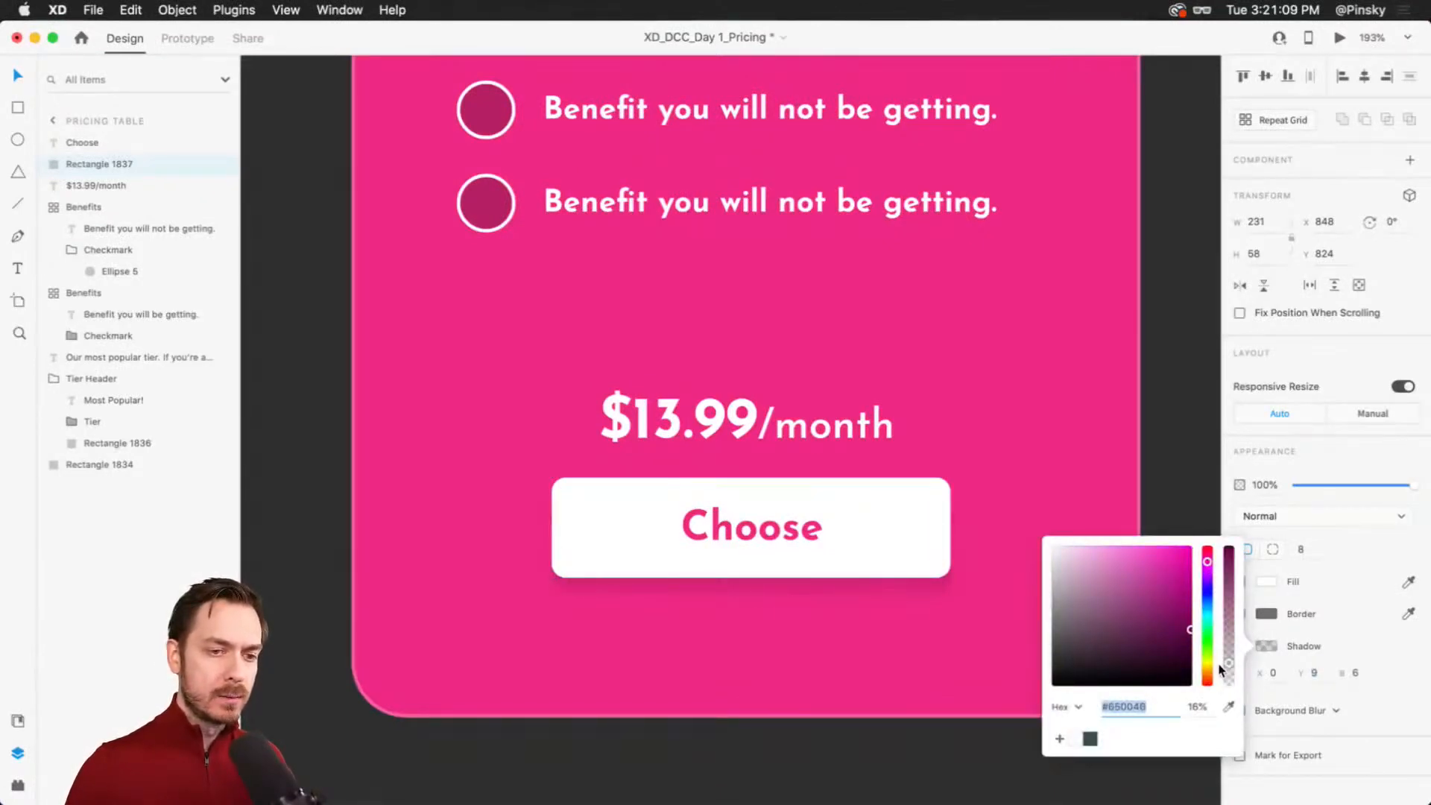
pyautogui.moveTo(1228, 663); pyautogui.dragTo(1228, 645)
# Step: Set the button shadow's blur to 16, Y offset to 15 and opacity to 24%, checking the card in preview
pyautogui.click(1356, 674)
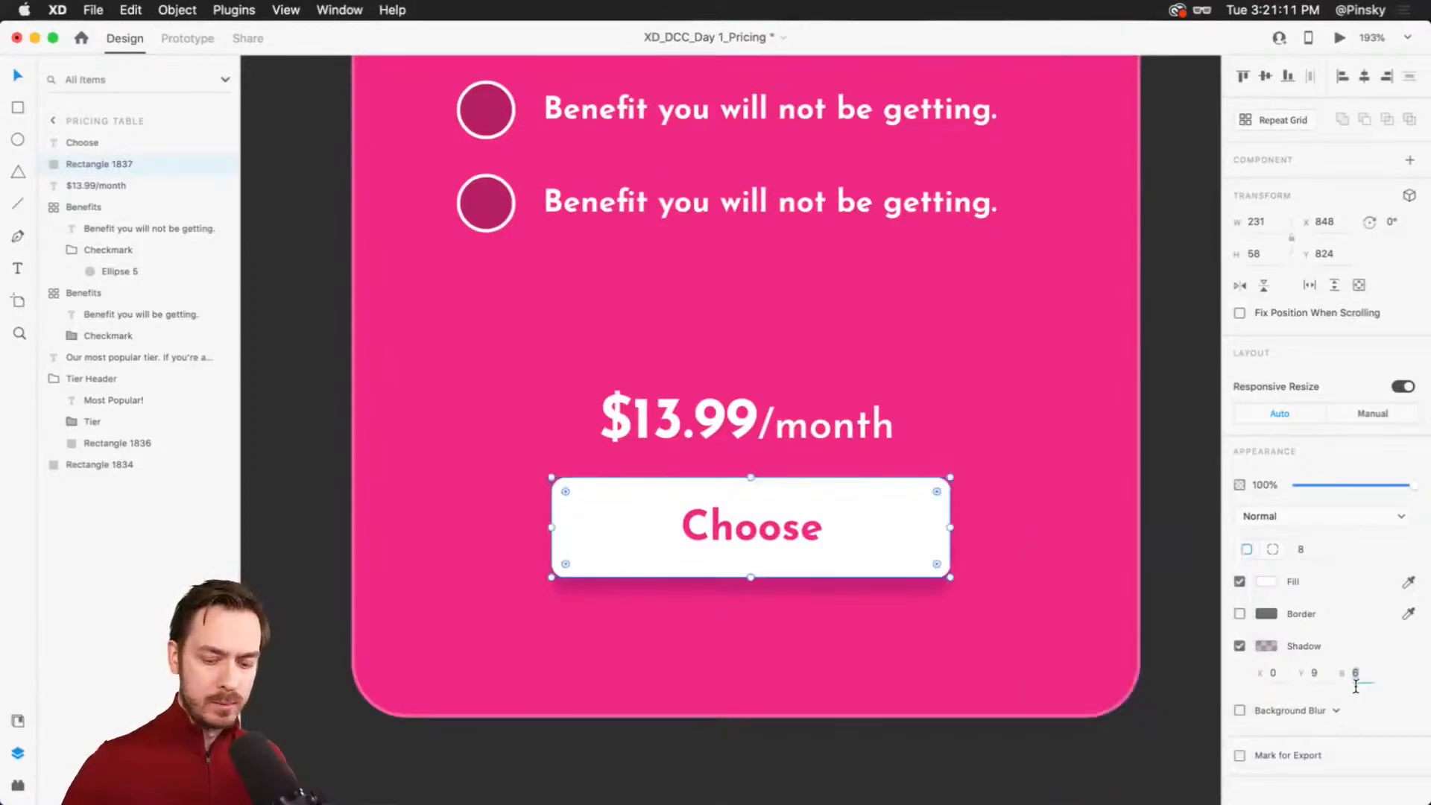
pyautogui.hotkey('shift', 'Tab')
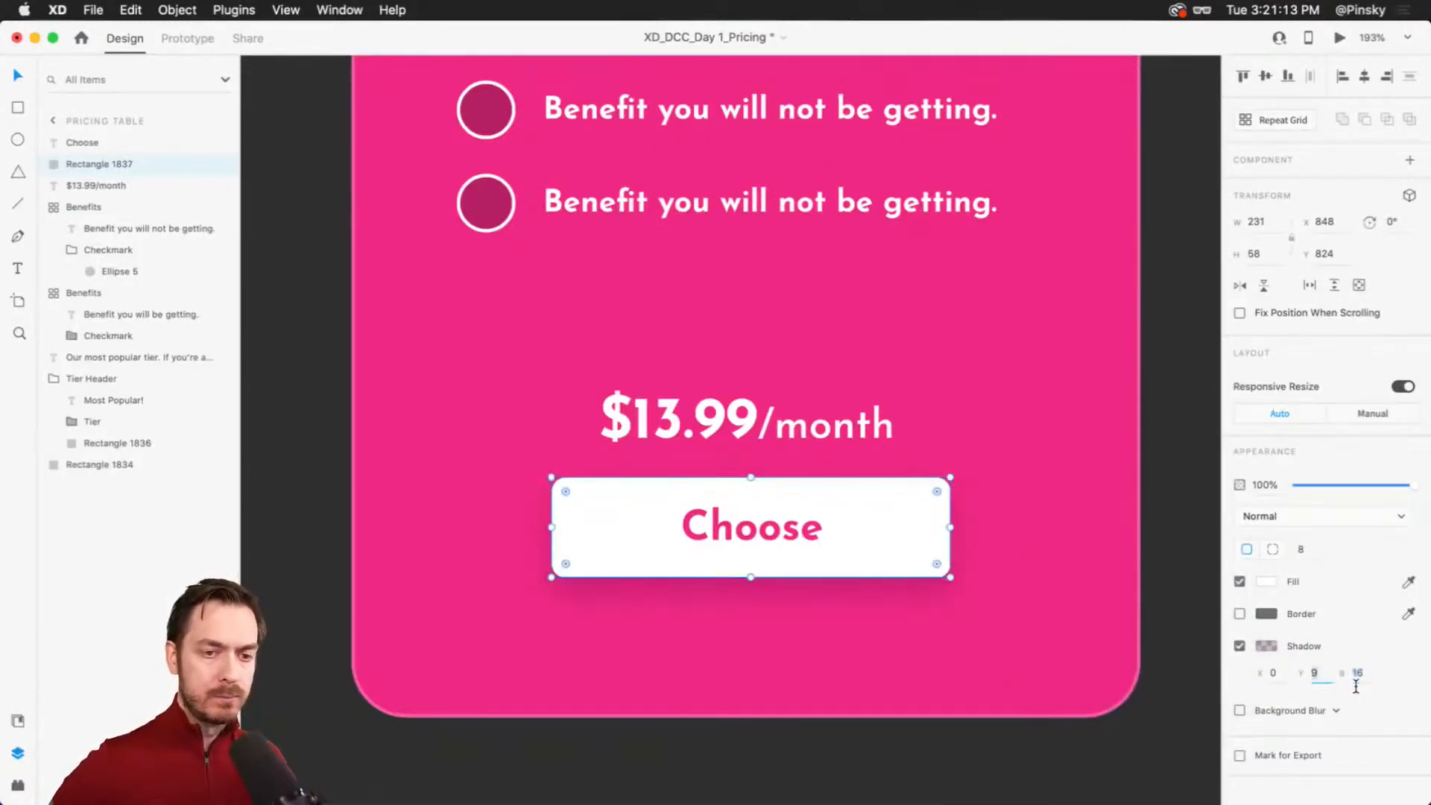
pyautogui.press('Up')
pyautogui.press('Up')
pyautogui.press('super+Return')
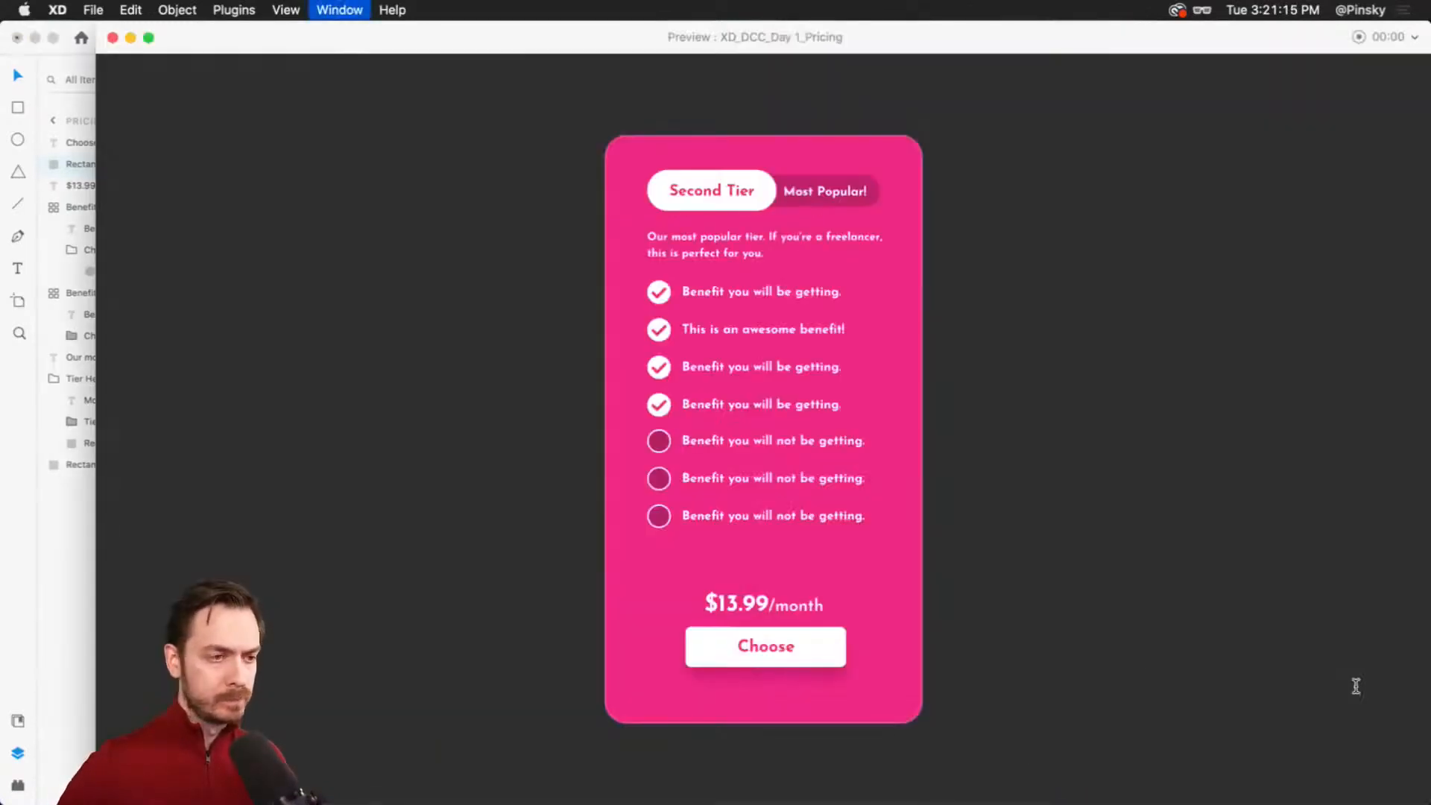
pyautogui.press('Escape')
pyautogui.click(1266, 646)
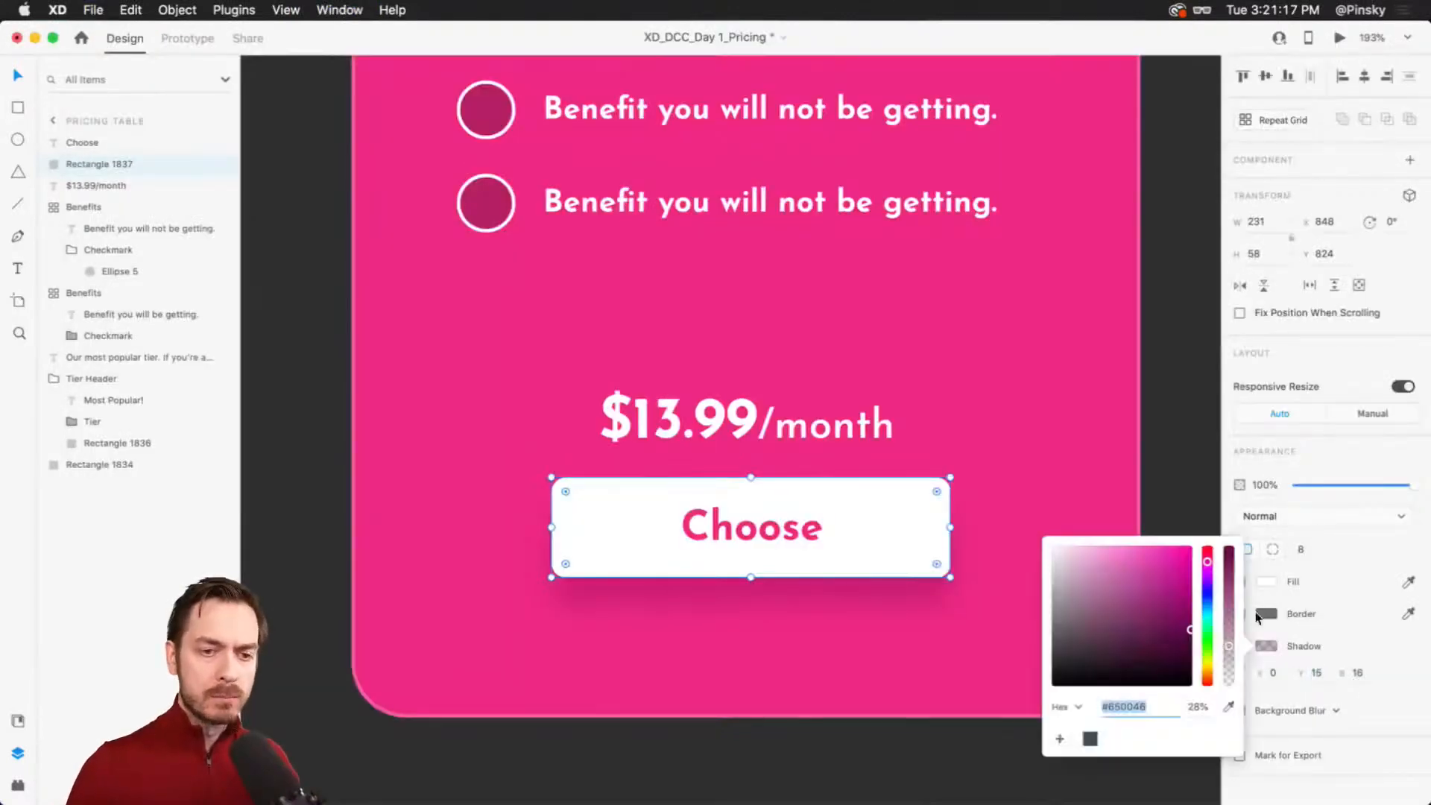
pyautogui.moveTo(1230, 645); pyautogui.dragTo(1230, 650)
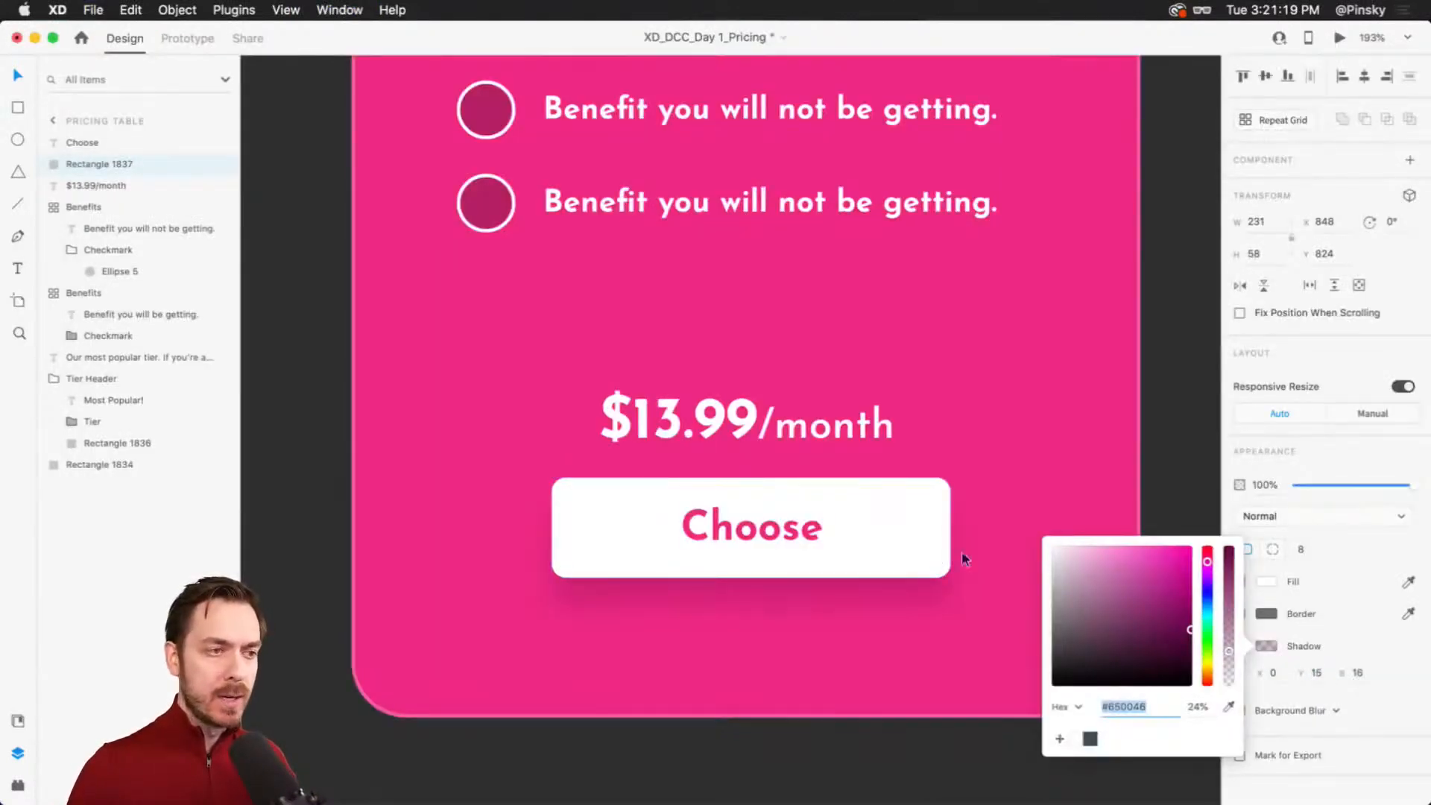
# Step: Draw a horizontal divider line about 332 wide between the excluded benefits and the price text
pyautogui.click(766, 446)
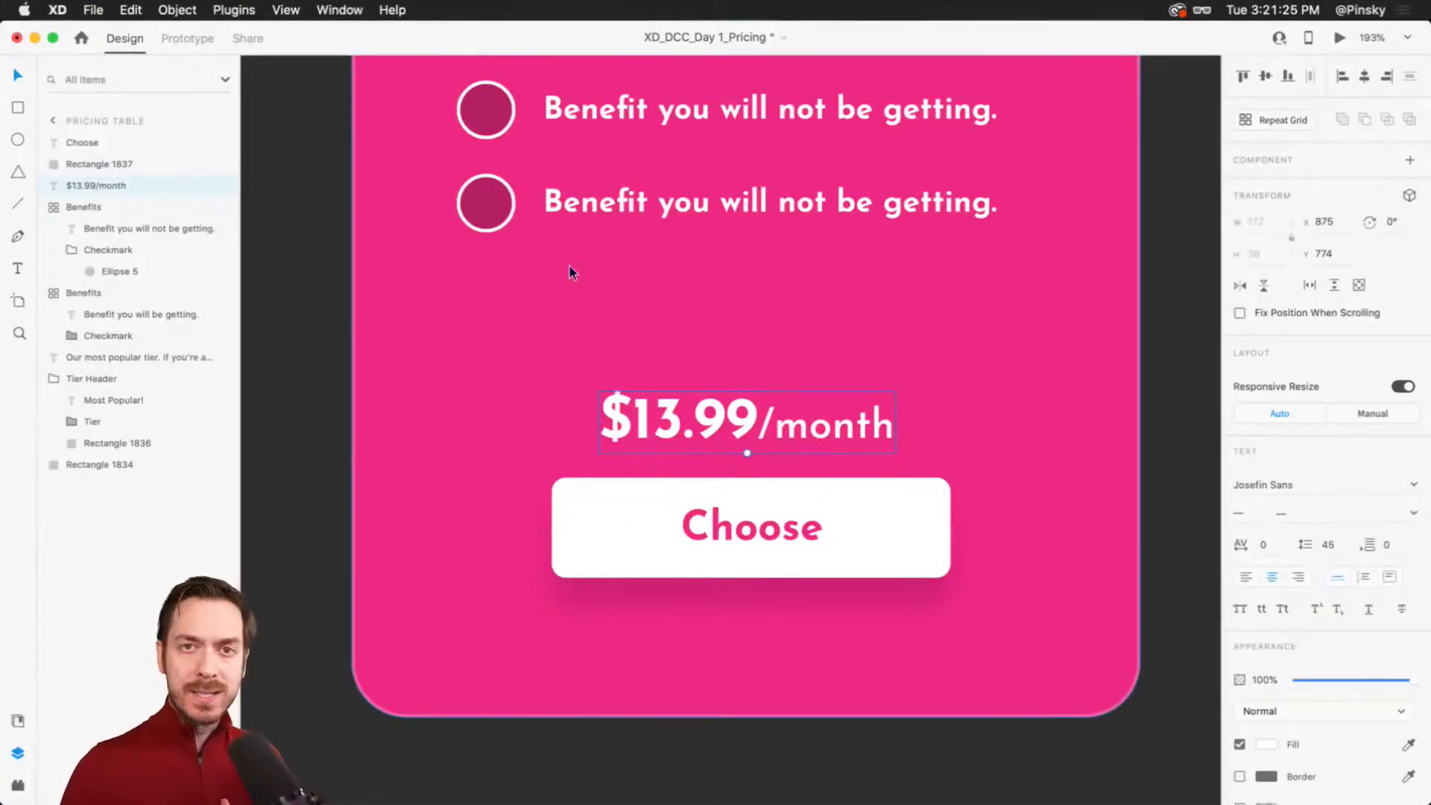
pyautogui.click(17, 203)
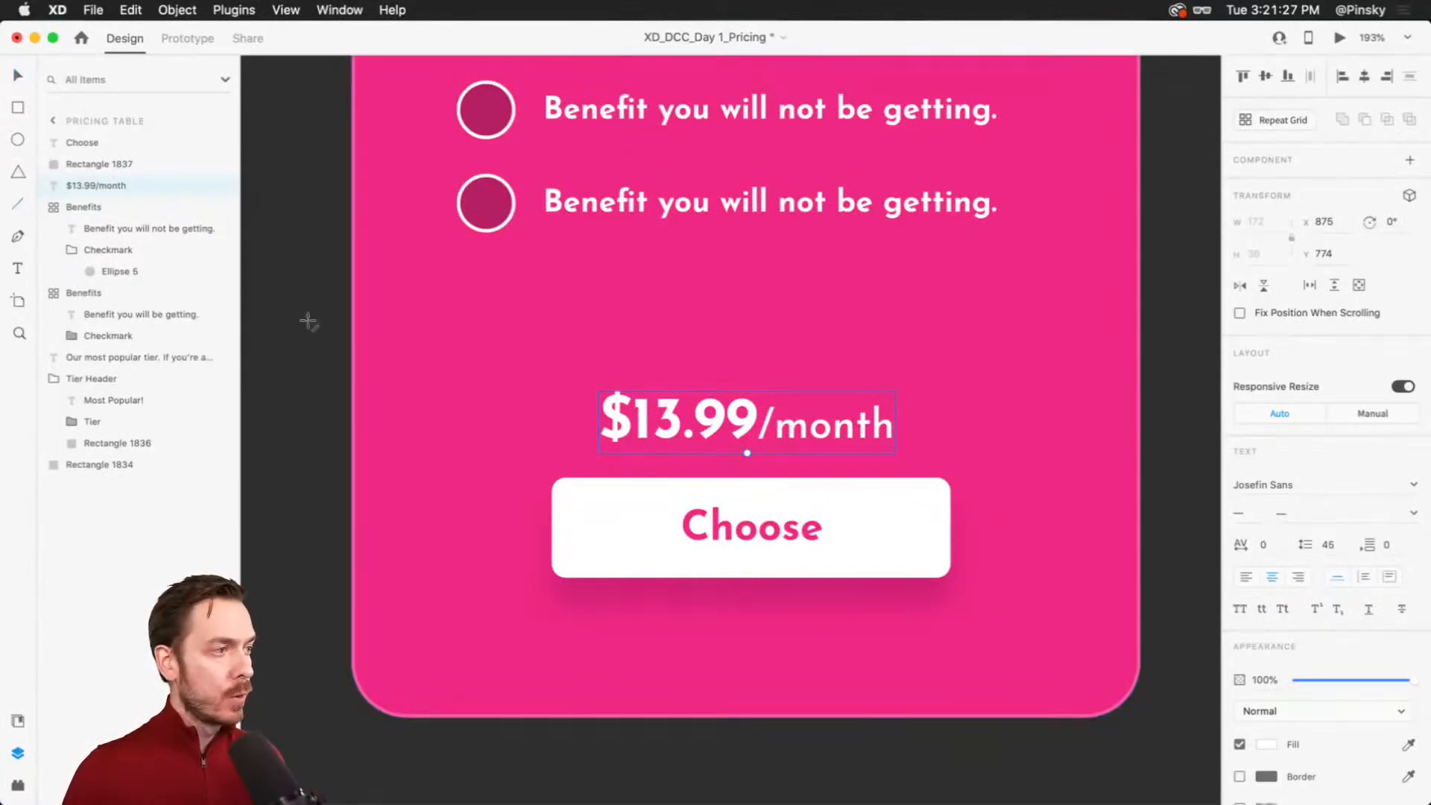
pyautogui.moveTo(458, 342)
pyautogui.mouseDown()
pyautogui.moveTo(1038, 322)
pyautogui.moveTo(1025, 320)
pyautogui.mouseUp()
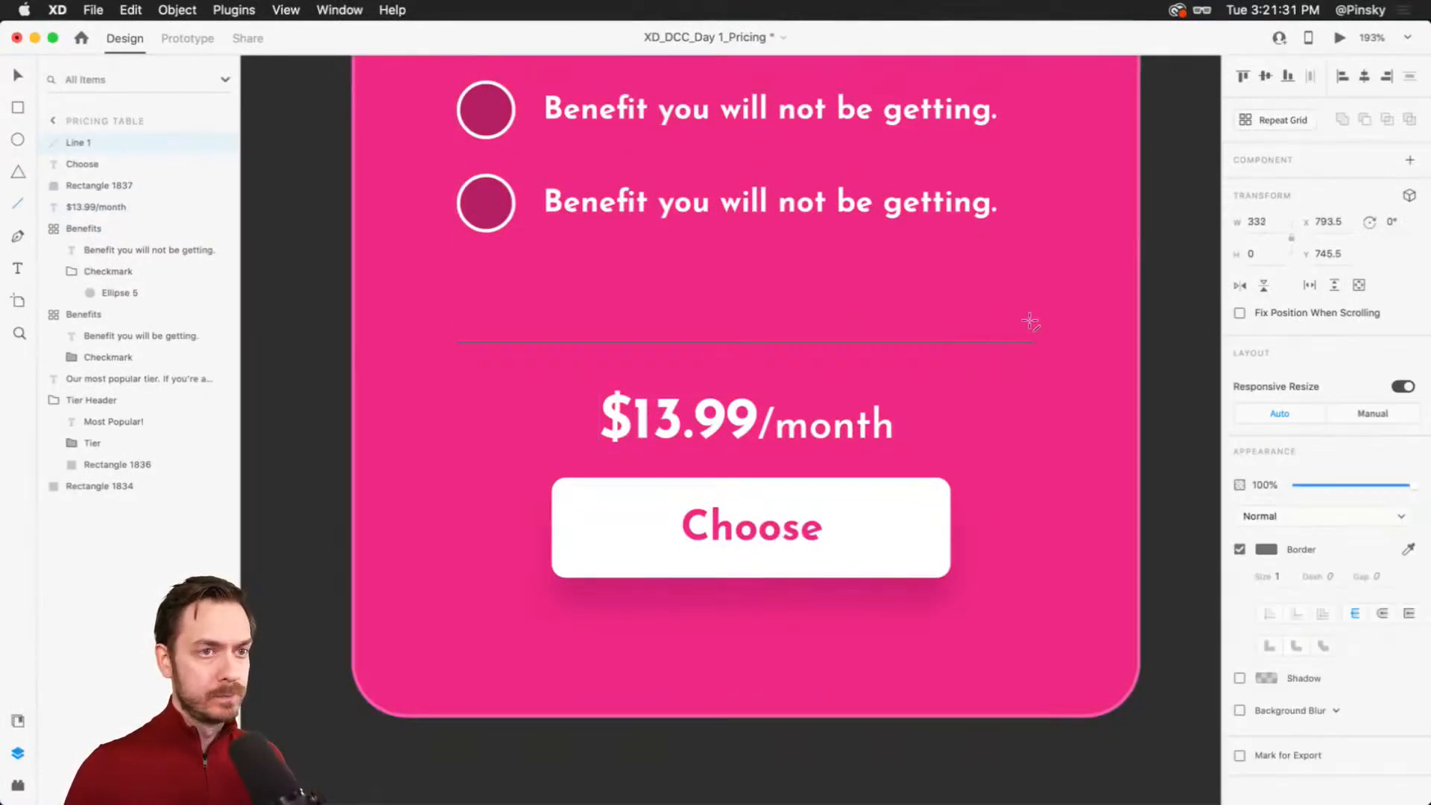
# Step: Change the divider line's border color to white
pyautogui.click(1265, 550)
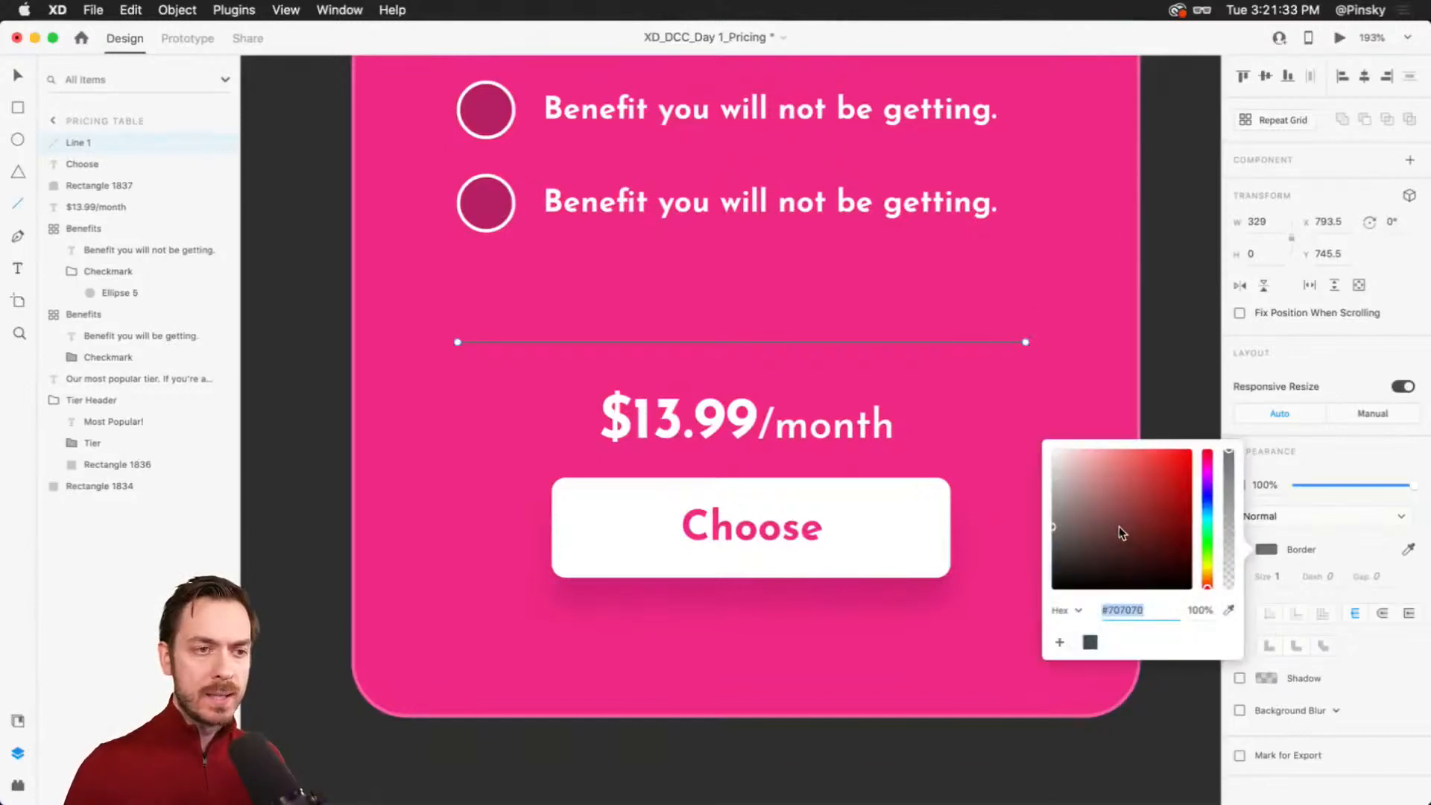
pyautogui.moveTo(1117, 533); pyautogui.dragTo(1009, 377)
pyautogui.moveTo(1223, 457); pyautogui.dragTo(1242, 411)
pyautogui.click(21, 77)
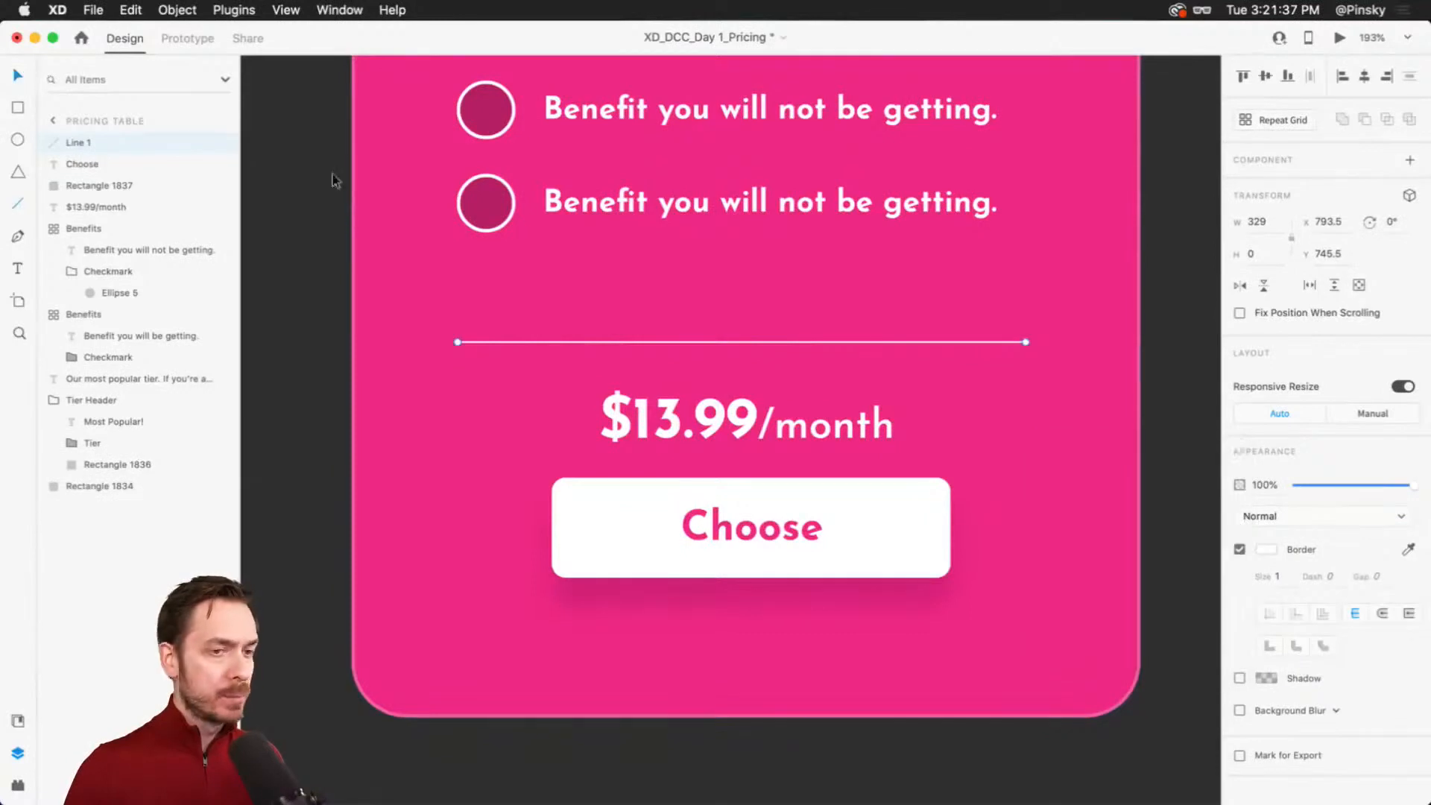
# Step: Thicken the divider line's border by one unit and move the line up closer to the excluded benefits, checking its look in preview
pyautogui.click(1278, 580)
pyautogui.press('Up')
pyautogui.press('super+grave')
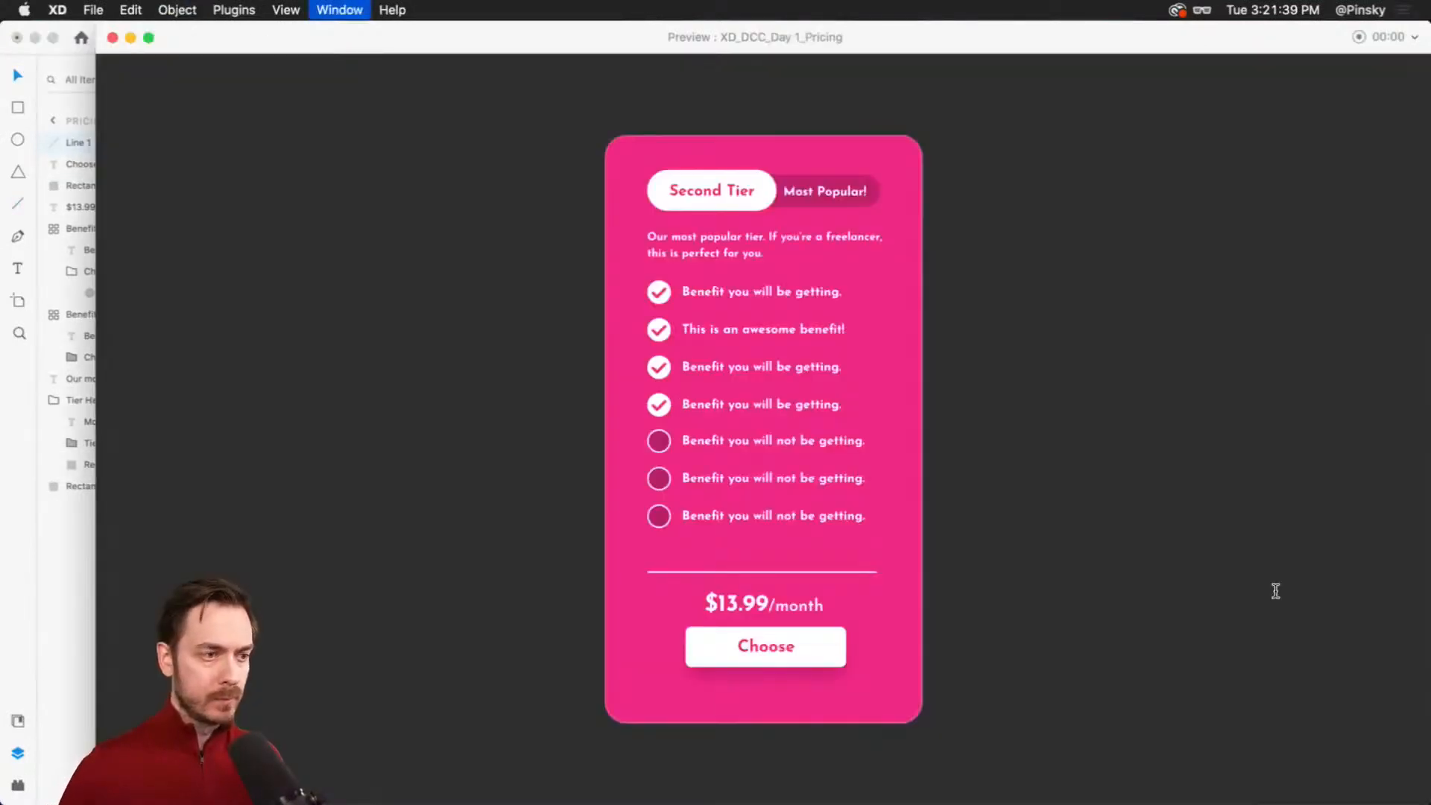
pyautogui.press('super+grave')
pyautogui.moveTo(807, 342); pyautogui.dragTo(806, 298)
# Step: Group the Choose label with its white rectangle and name the group Button
pyautogui.click(731, 433)
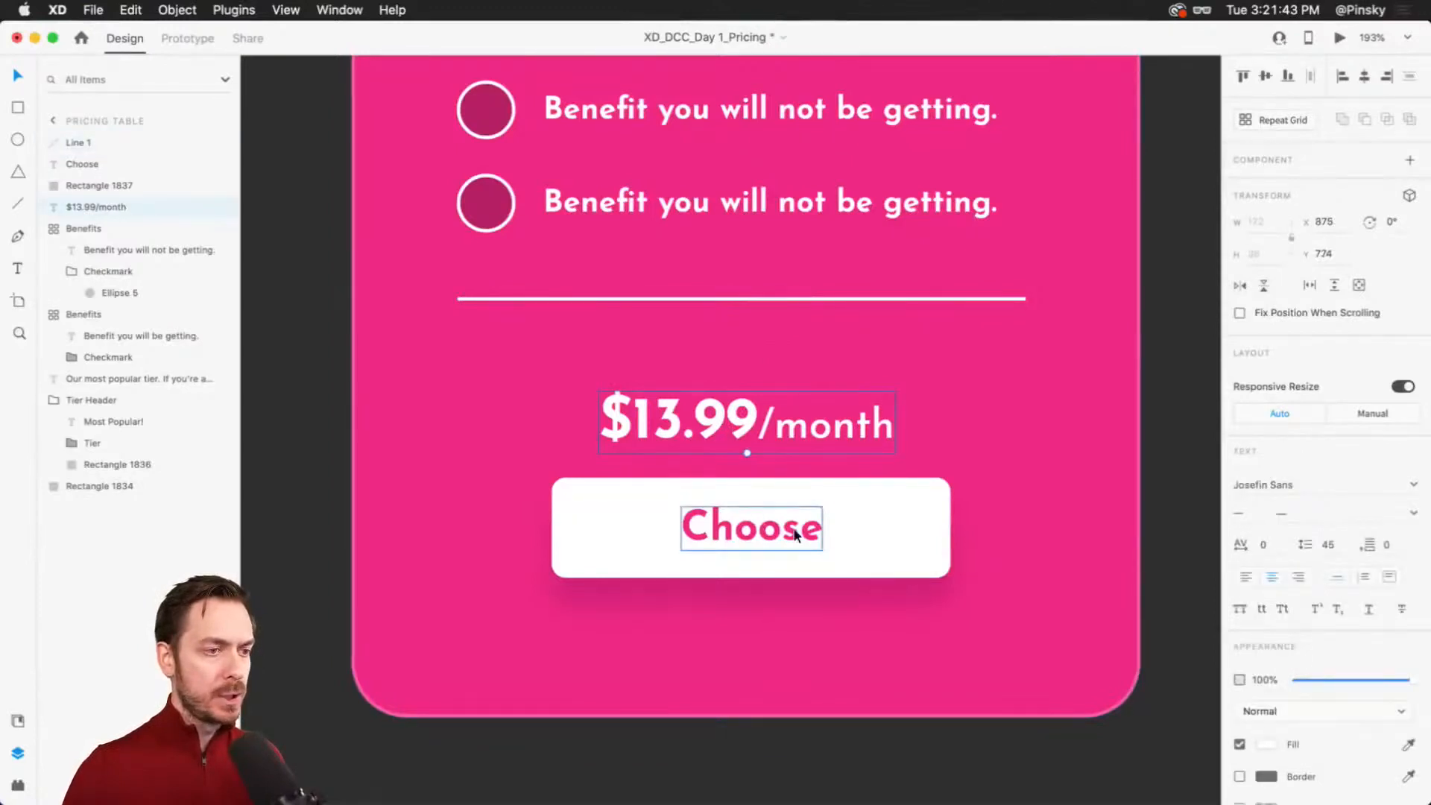
pyautogui.click(812, 526)
pyautogui.click(887, 520)
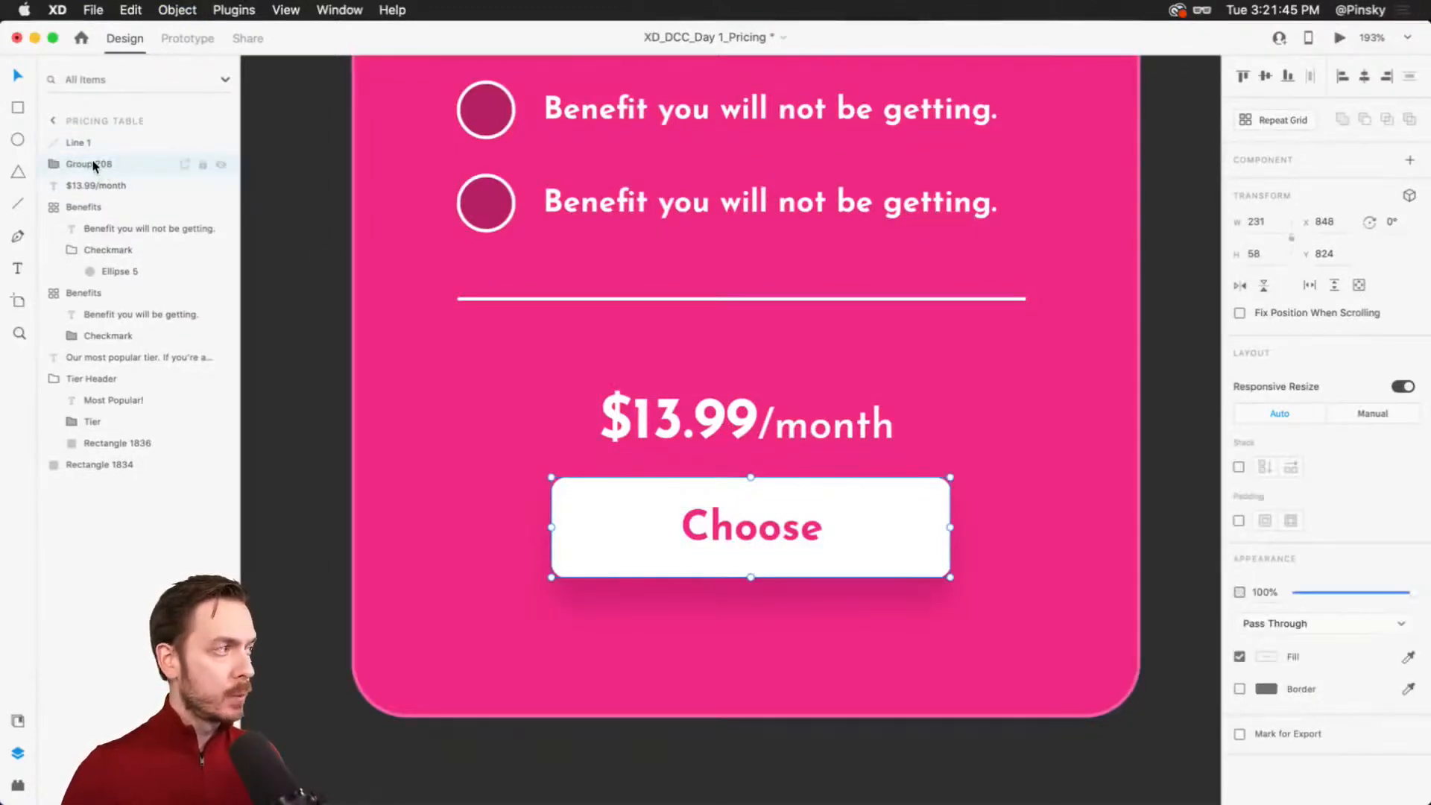
pyautogui.doubleClick(91, 164)
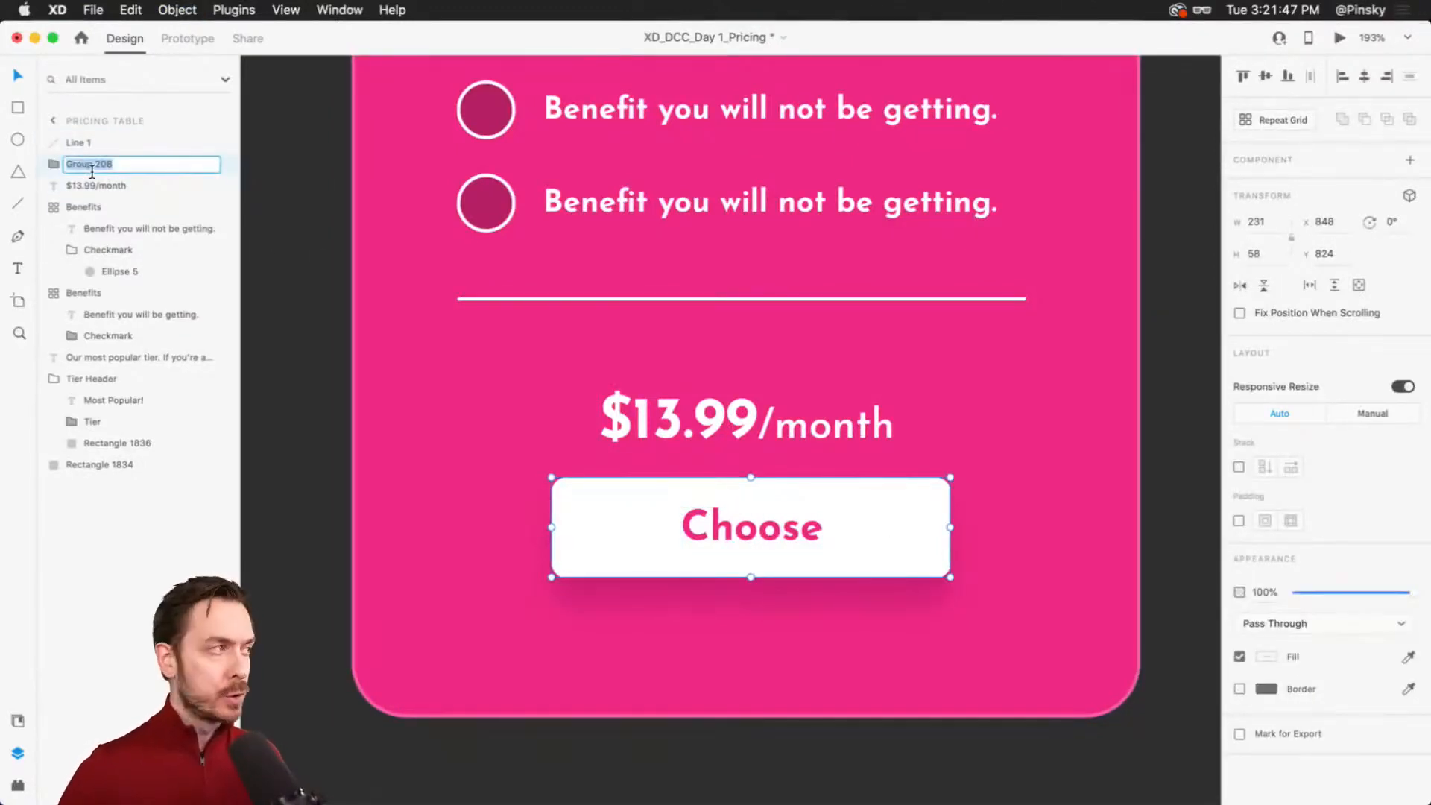
pyautogui.write('Button')
pyautogui.press('Return')
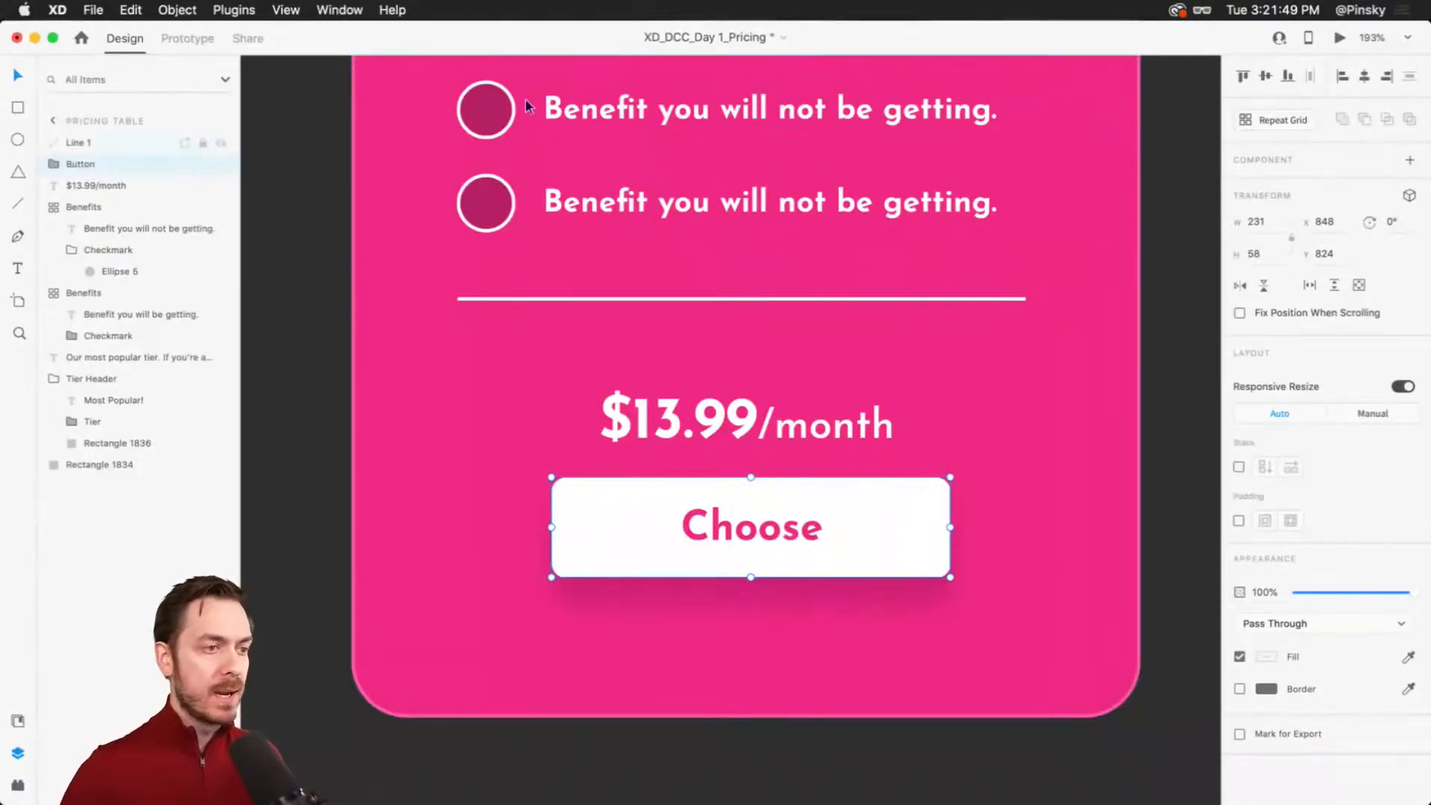
# Step: Move the price text and Button group up together by about 16, checking the card in preview
pyautogui.keyDown('shift'); pyautogui.click(777, 450); pyautogui.keyUp('shift')
pyautogui.moveTo(755, 441); pyautogui.dragTo(754, 414)
pyautogui.press('super+Return')
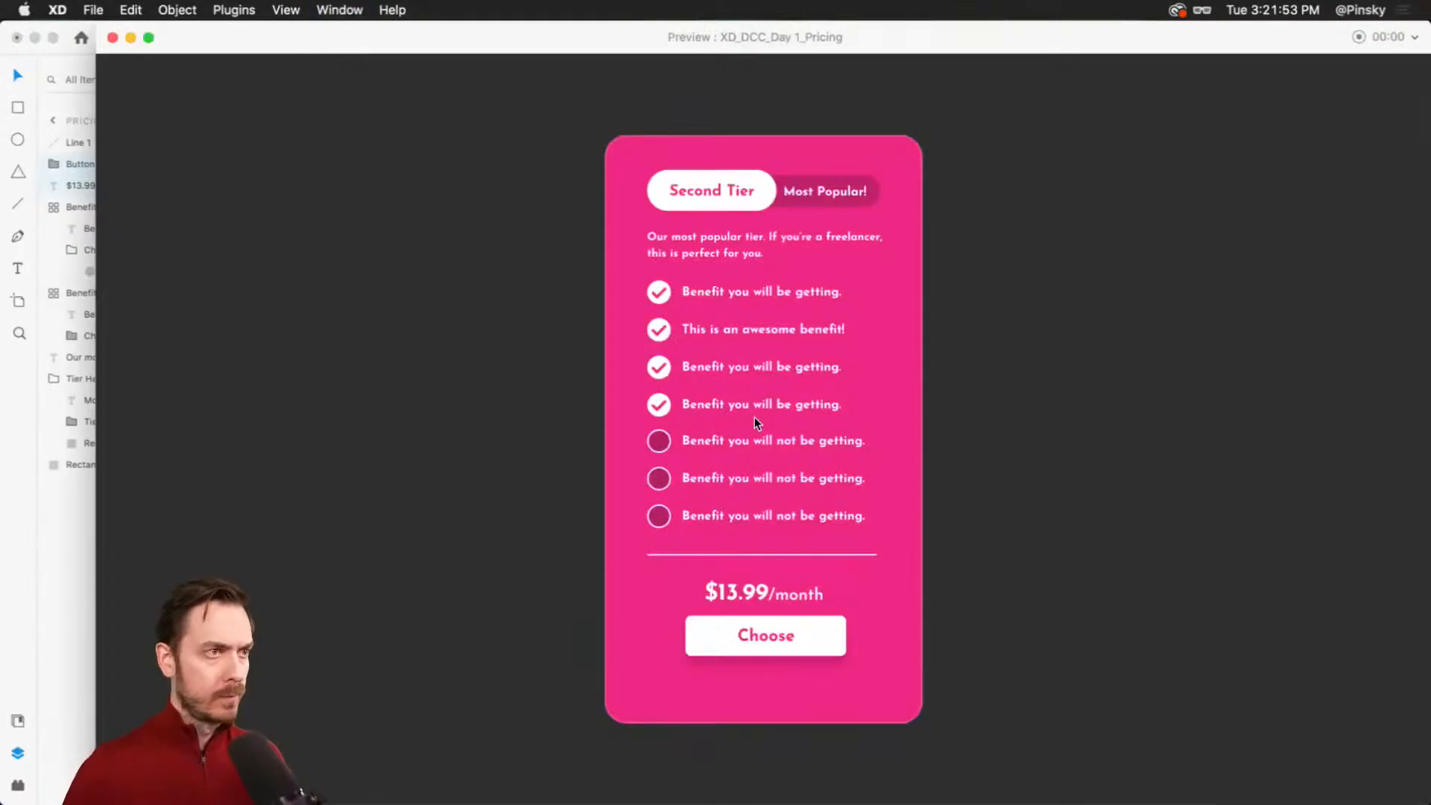
pyautogui.press('super+w')
# Step: Shorten the pink card background from its lower edge to a height of 801
pyautogui.click(780, 708)
pyautogui.moveTo(749, 720); pyautogui.dragTo(763, 642)
pyautogui.scroll(-5, 763, 640)
pyautogui.scroll(-1, 765, 637)
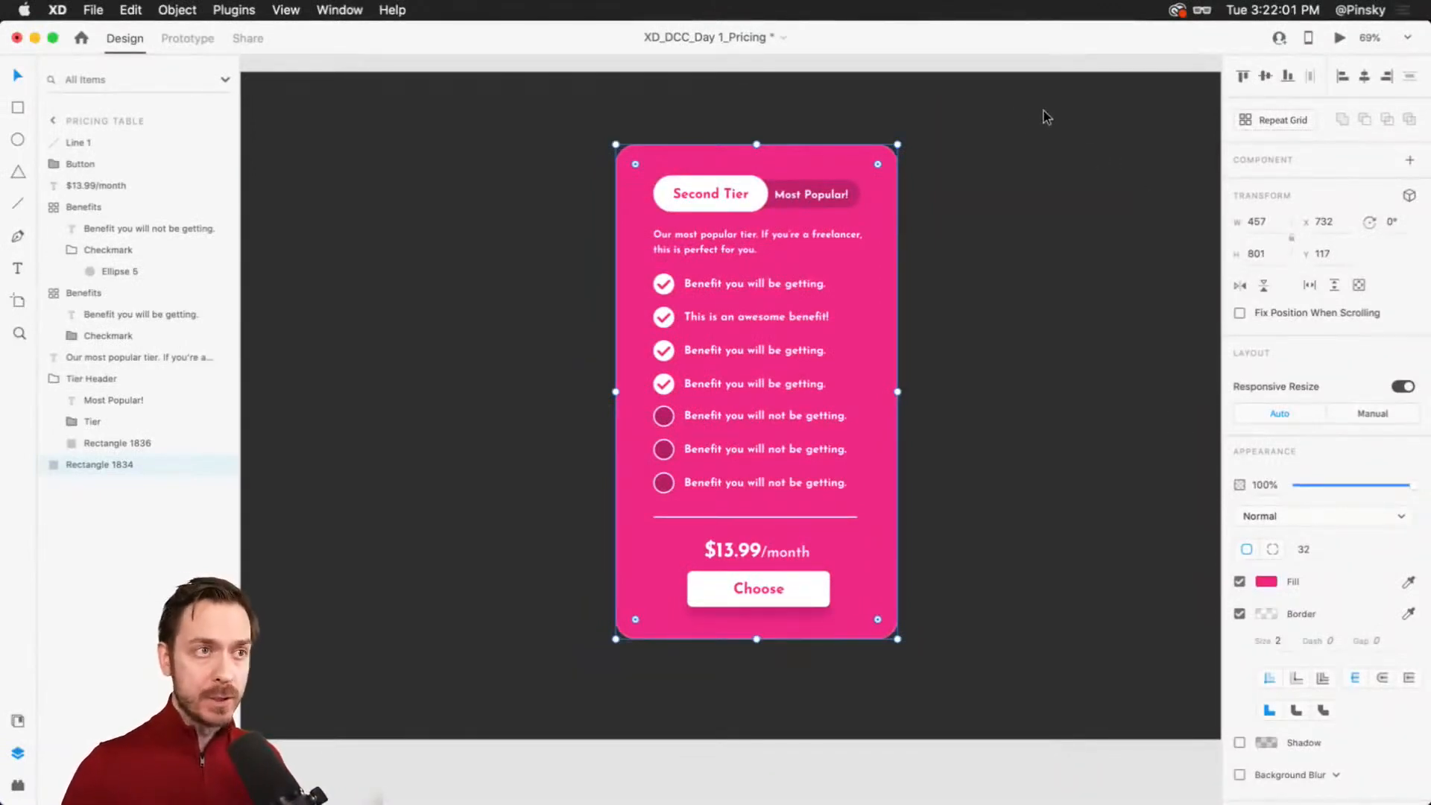
# Step: Group all elements of the pink card and name the group Tier
pyautogui.moveTo(989, 138); pyautogui.dragTo(632, 662)
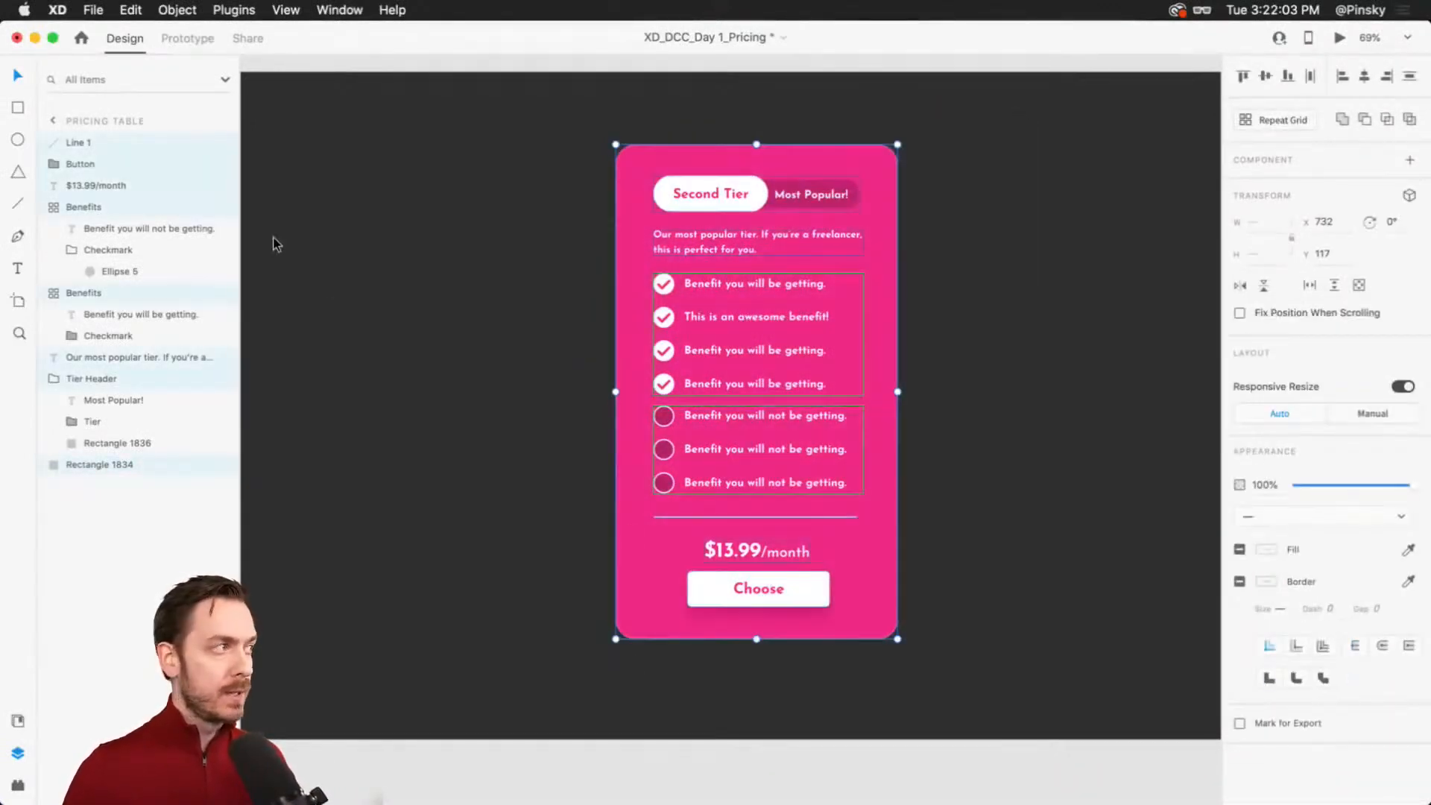
pyautogui.press('super+g')
pyautogui.doubleClick(85, 143)
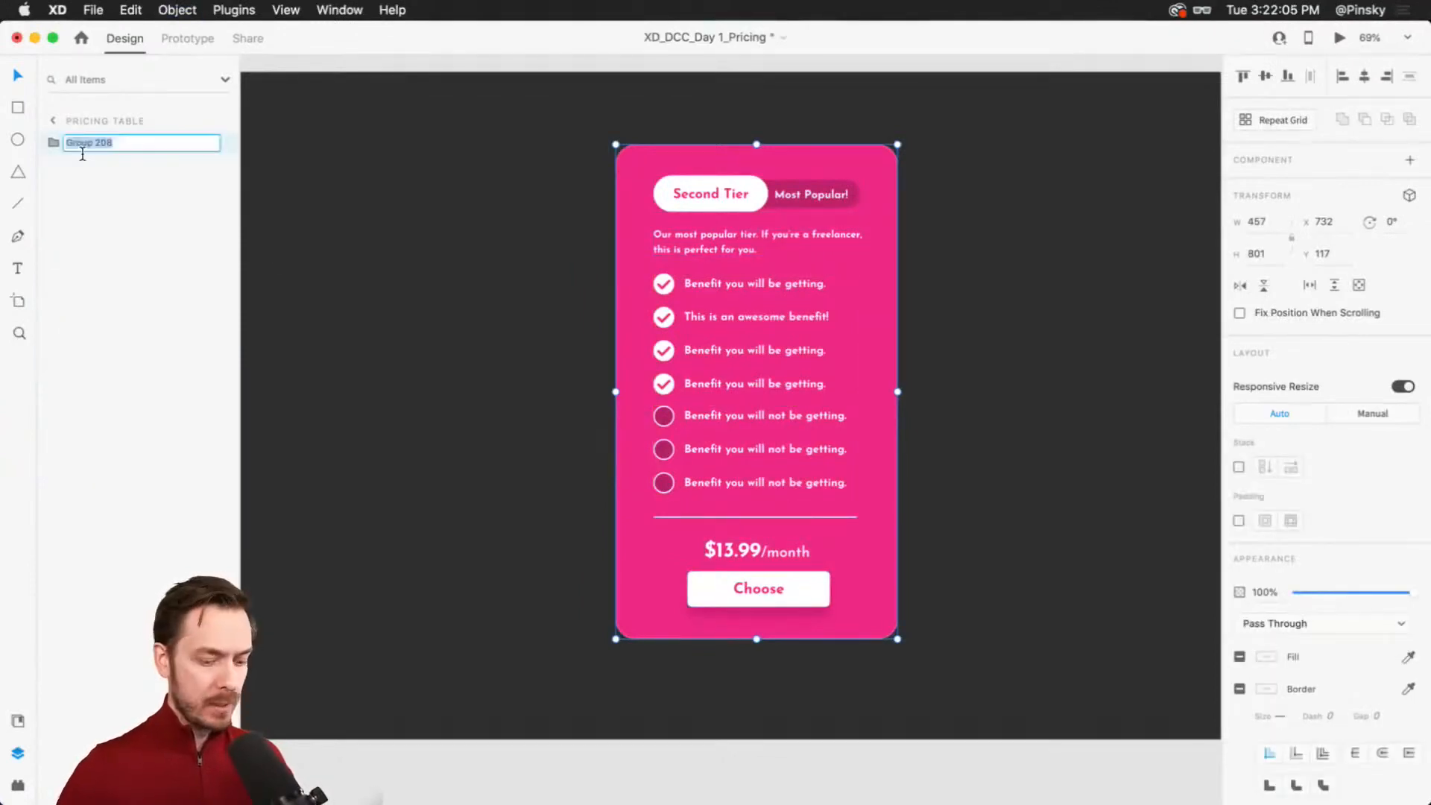
pyautogui.write('Tie')
pyautogui.press('Return')
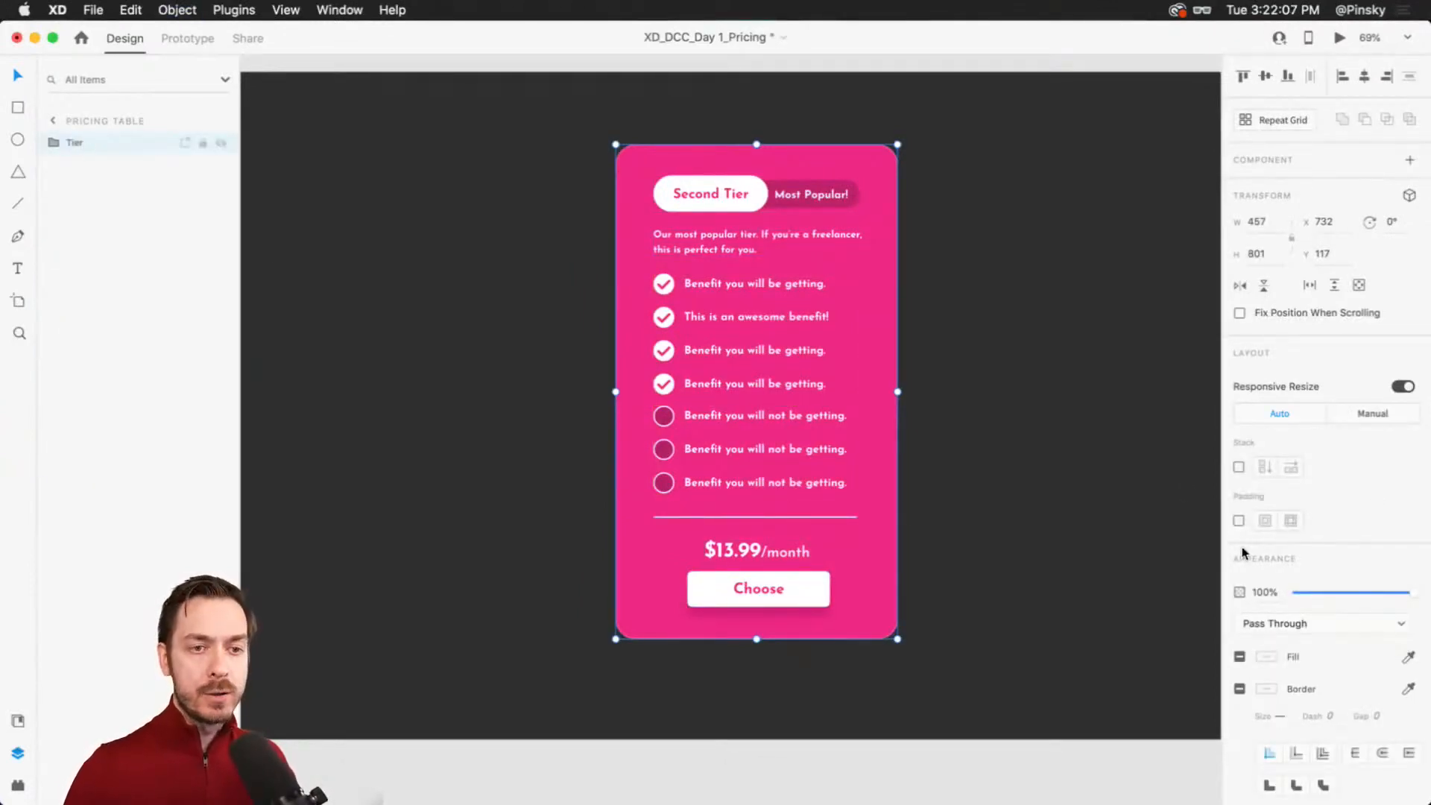
# Step: Turn on padding for the Tier group
pyautogui.click(1238, 521)
pyautogui.moveTo(782, 621)
pyautogui.mouseDown()
pyautogui.moveTo(791, 632)
pyautogui.moveTo(786, 615)
pyautogui.mouseUp()
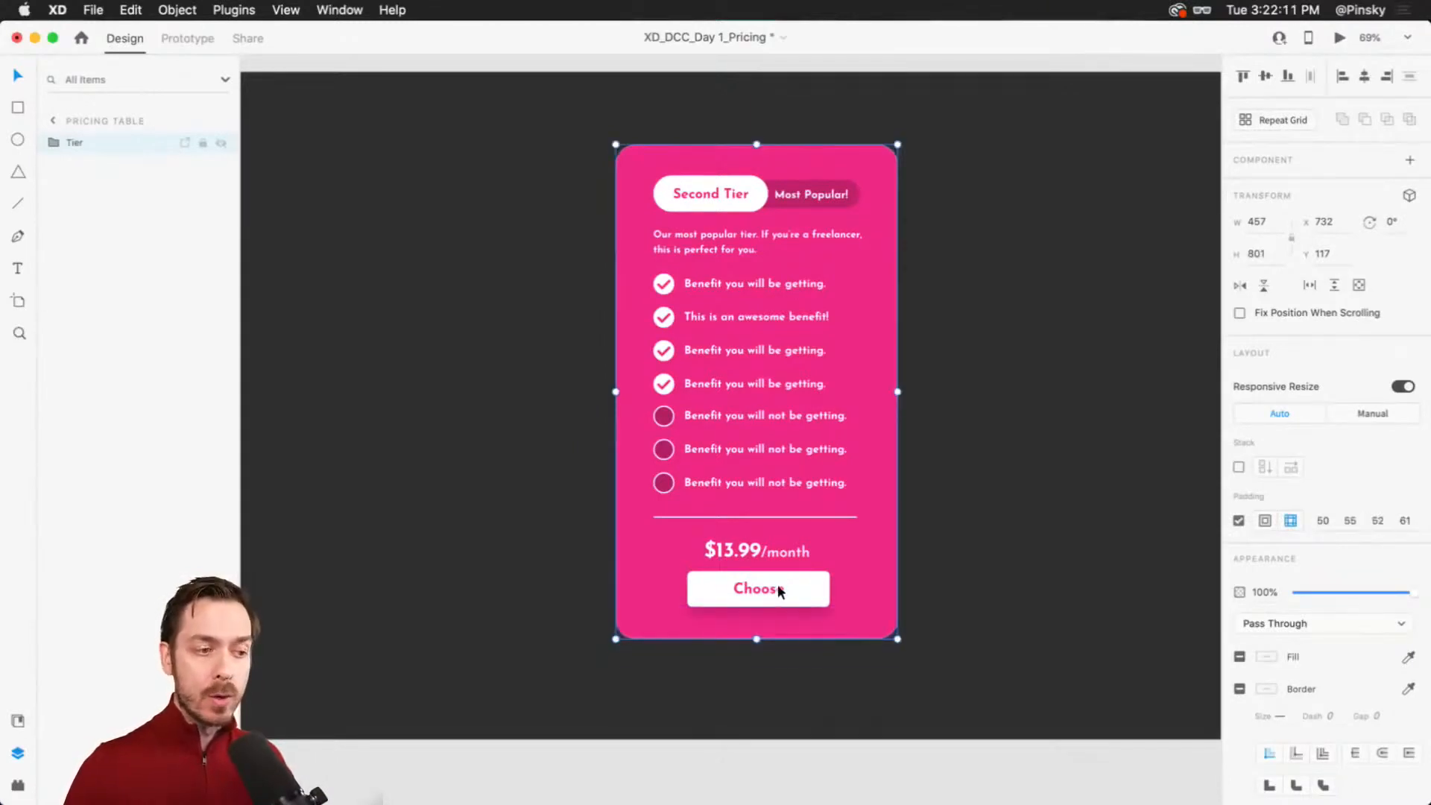
pyautogui.doubleClick(776, 589)
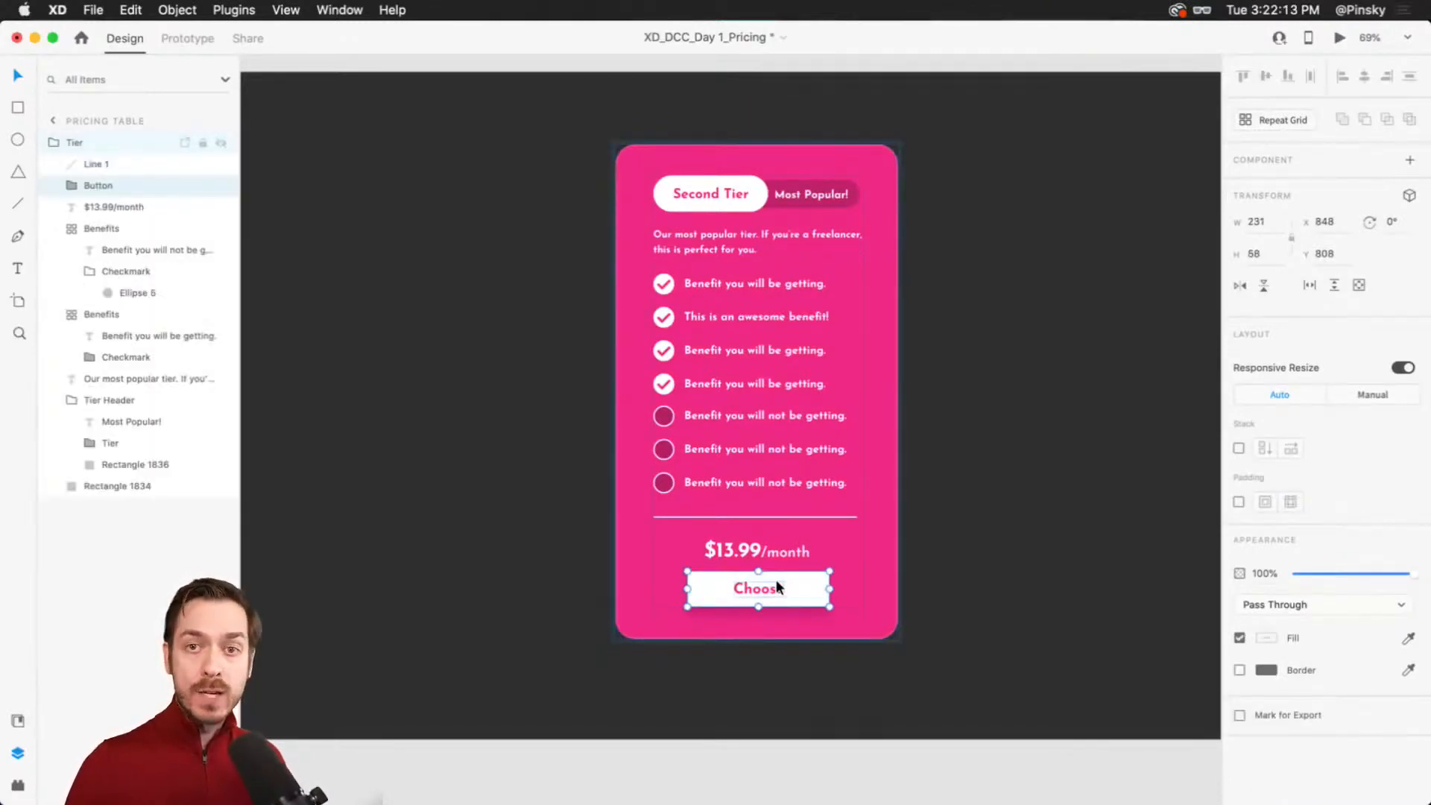
pyautogui.moveTo(778, 588)
pyautogui.mouseDown()
pyautogui.moveTo(775, 661)
pyautogui.moveTo(768, 596)
pyautogui.moveTo(887, 600)
pyautogui.moveTo(846, 601)
pyautogui.moveTo(905, 585)
pyautogui.moveTo(768, 589)
pyautogui.mouseUp()
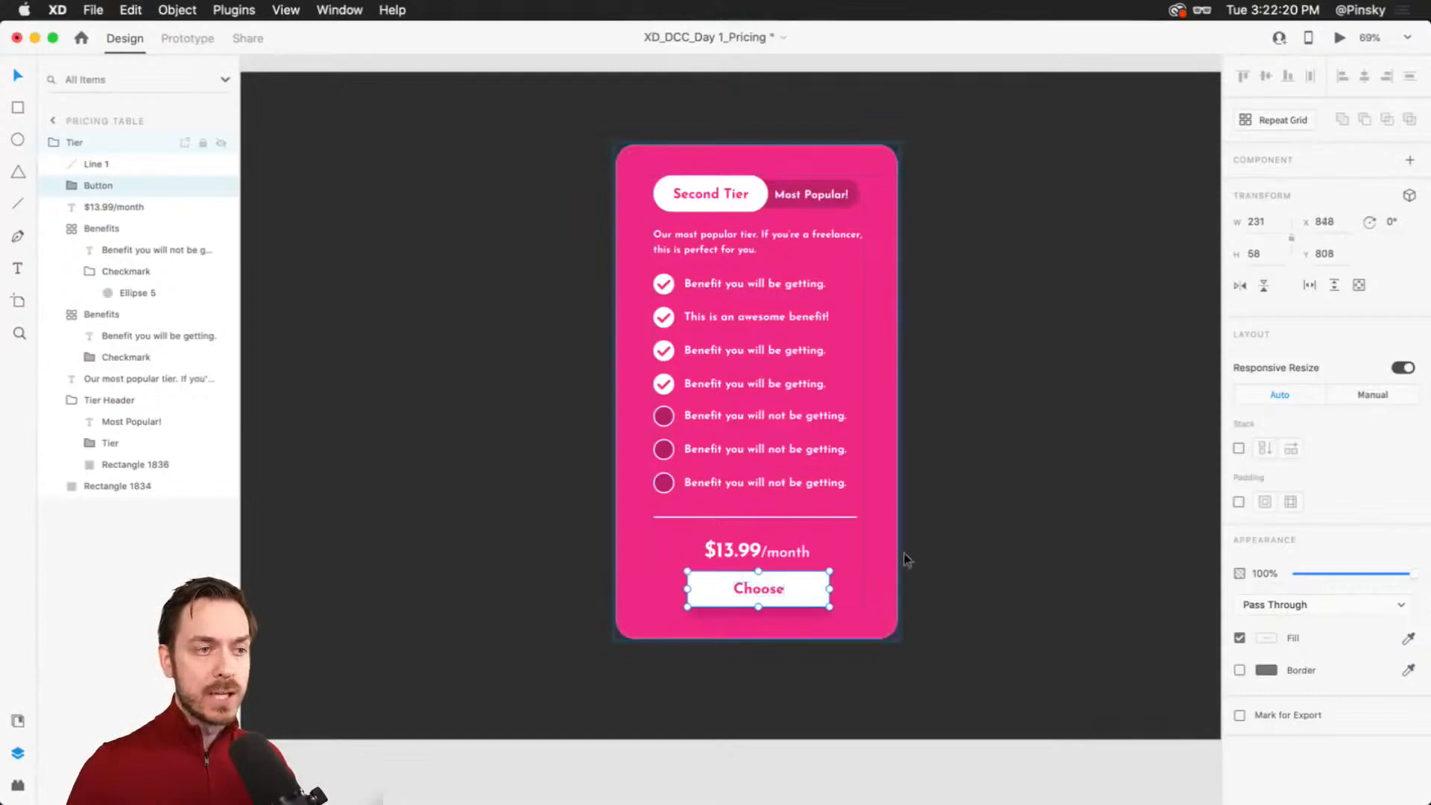
pyautogui.click(984, 418)
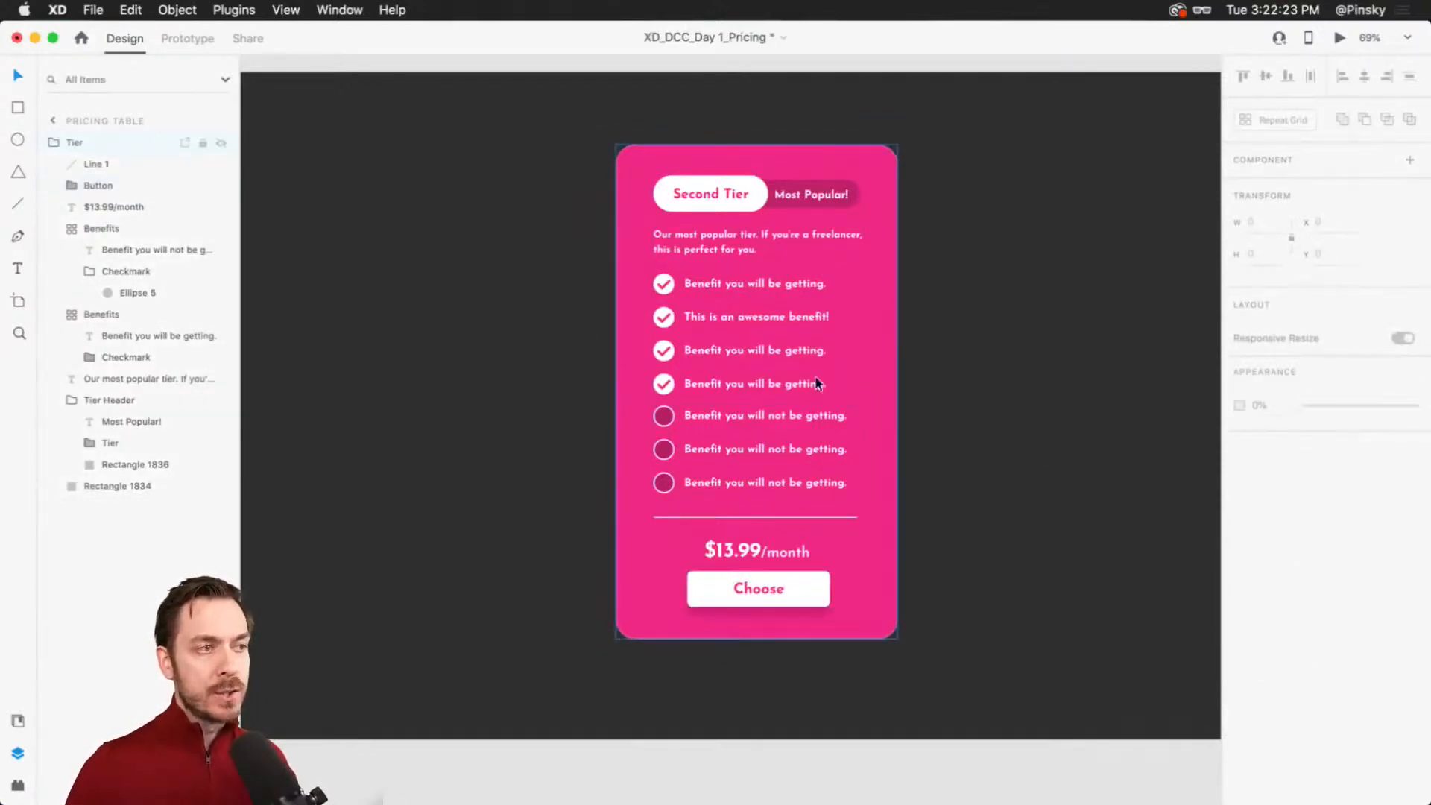
# Step: Duplicate the Tier card and place the copy beside the original at X 243, Y 117
pyautogui.click(853, 269)
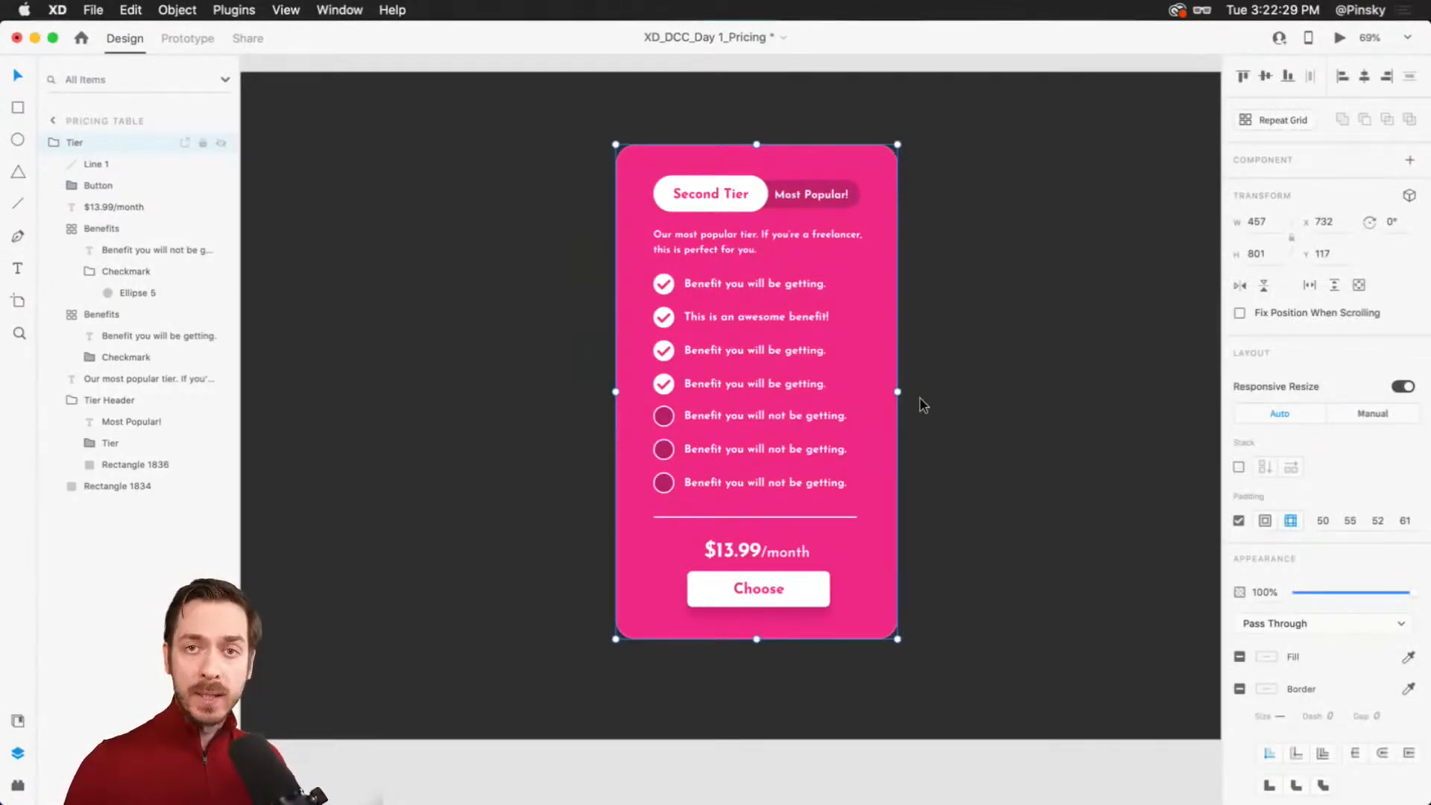
pyautogui.moveTo(829, 379); pyautogui.dragTo(527, 347)
pyautogui.hscroll(-3, 484, 108)
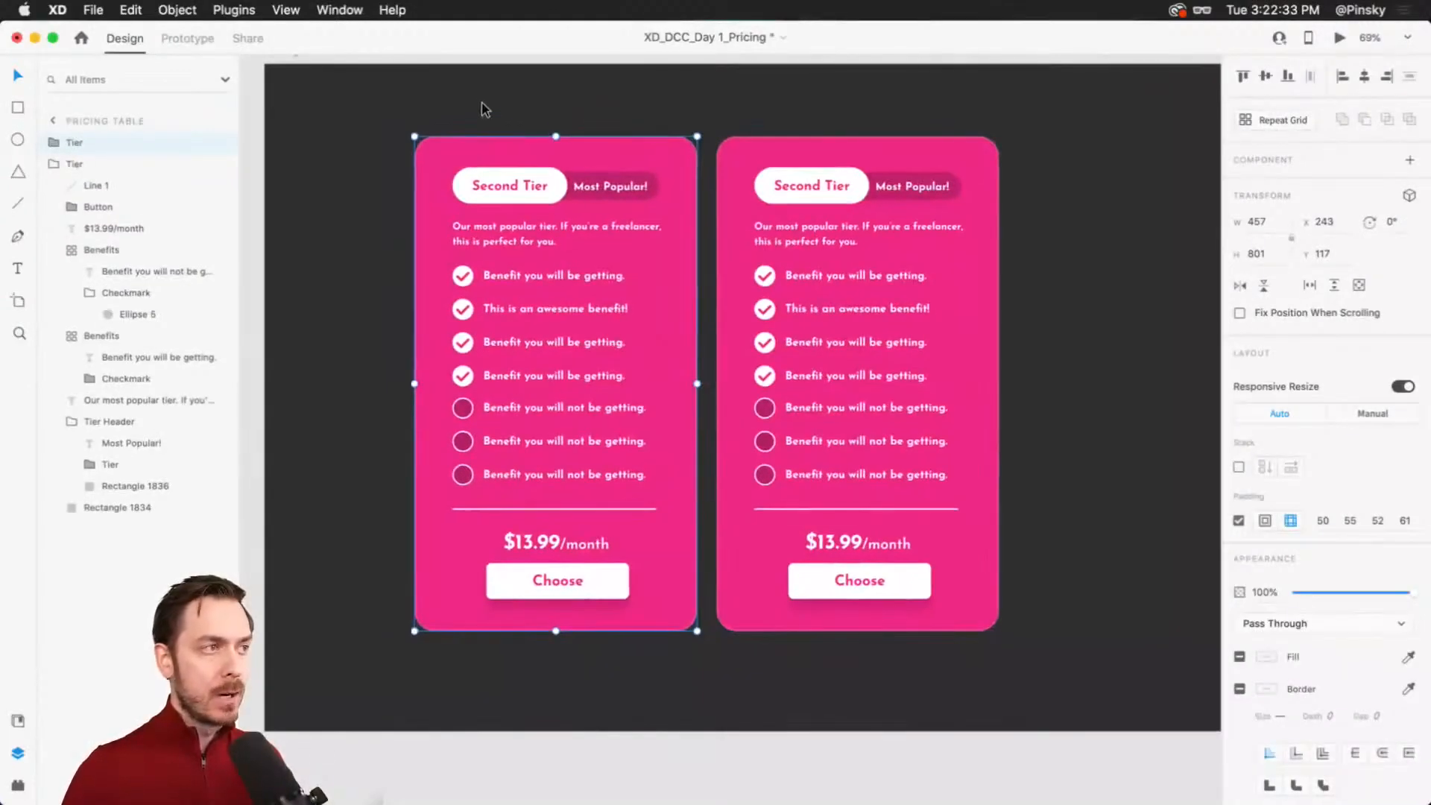
# Step: Change the fill of the copied card's background rectangle to purple #B32AF0
pyautogui.doubleClick(560, 137)
pyautogui.scroll(5, 551, 140)
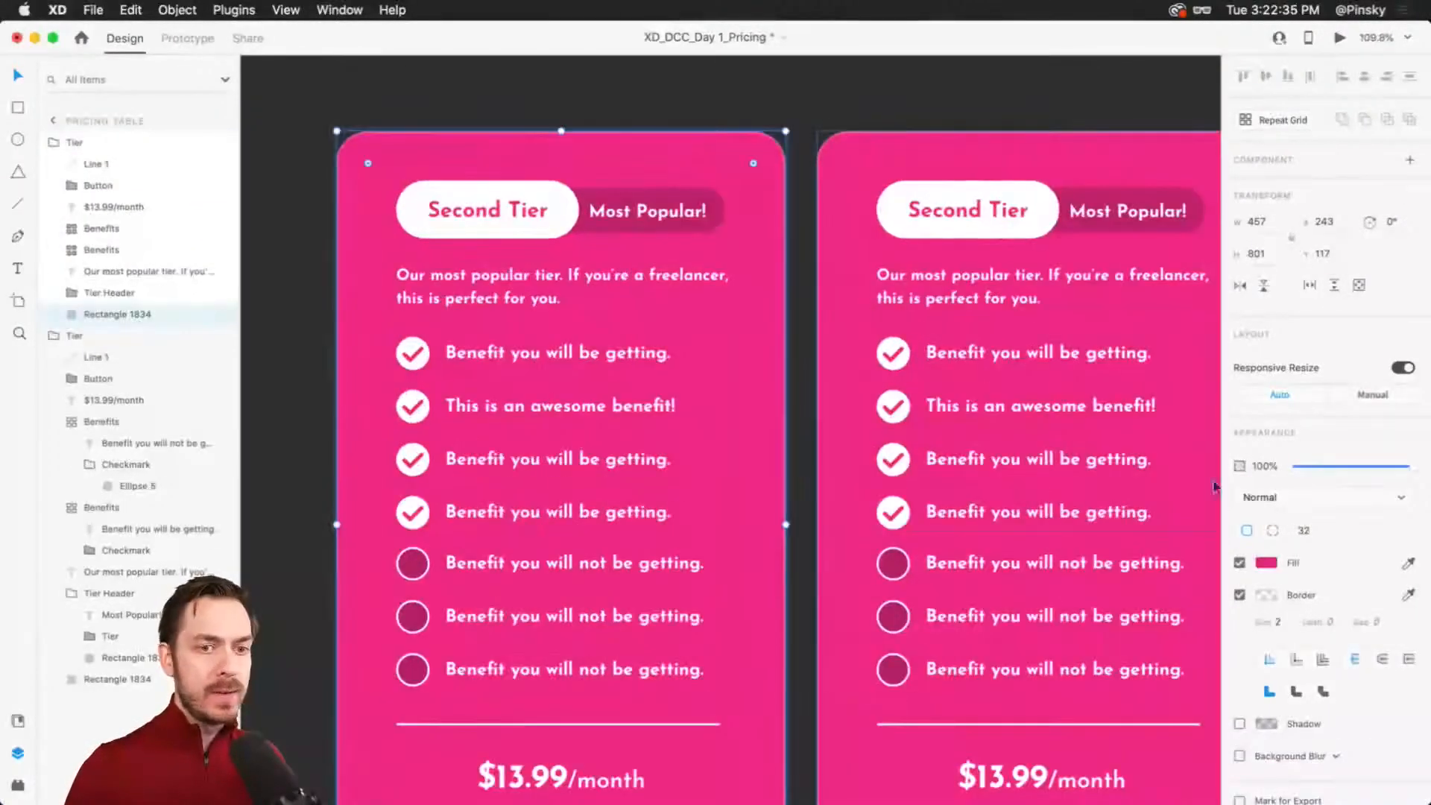
pyautogui.click(1268, 563)
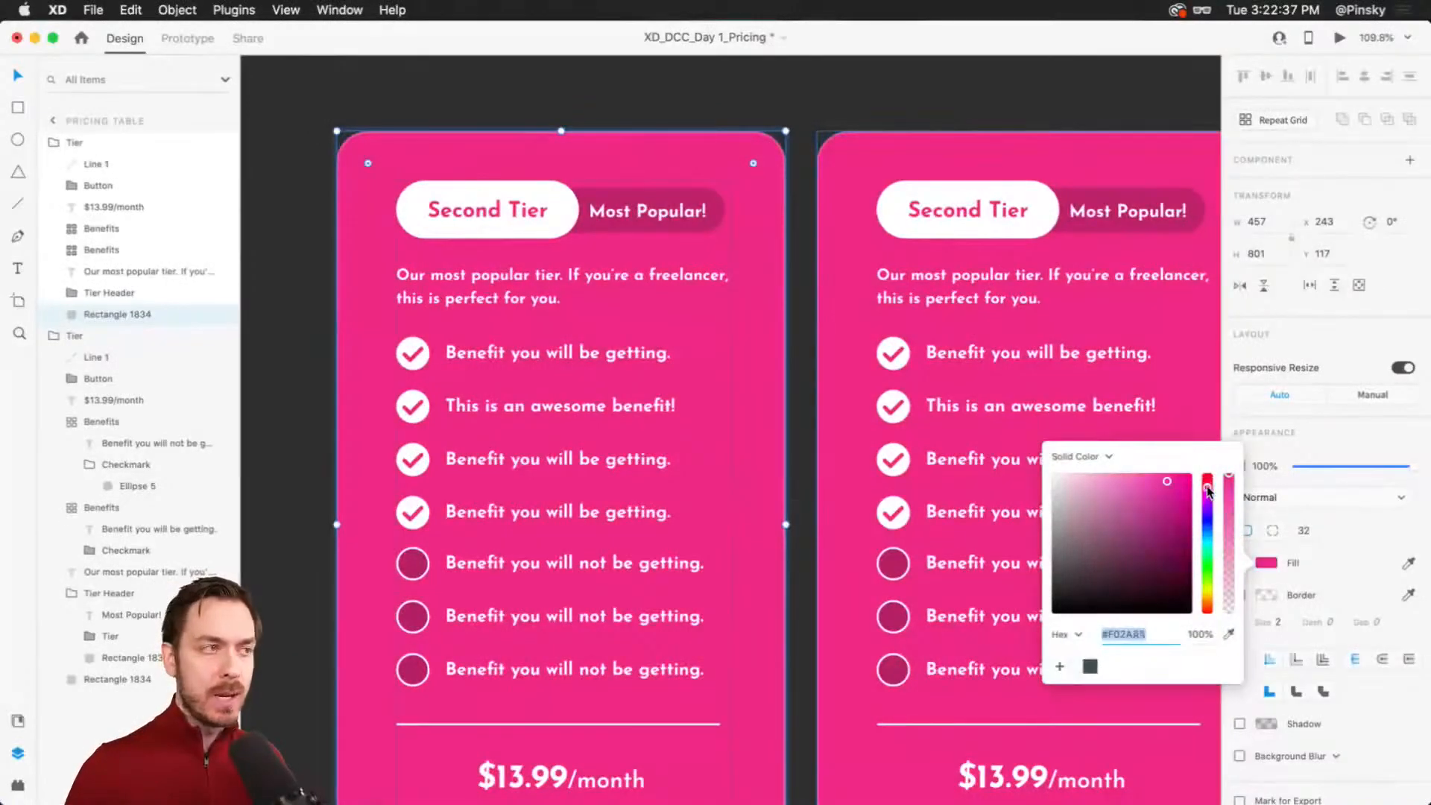
pyautogui.moveTo(1209, 489); pyautogui.dragTo(1209, 505)
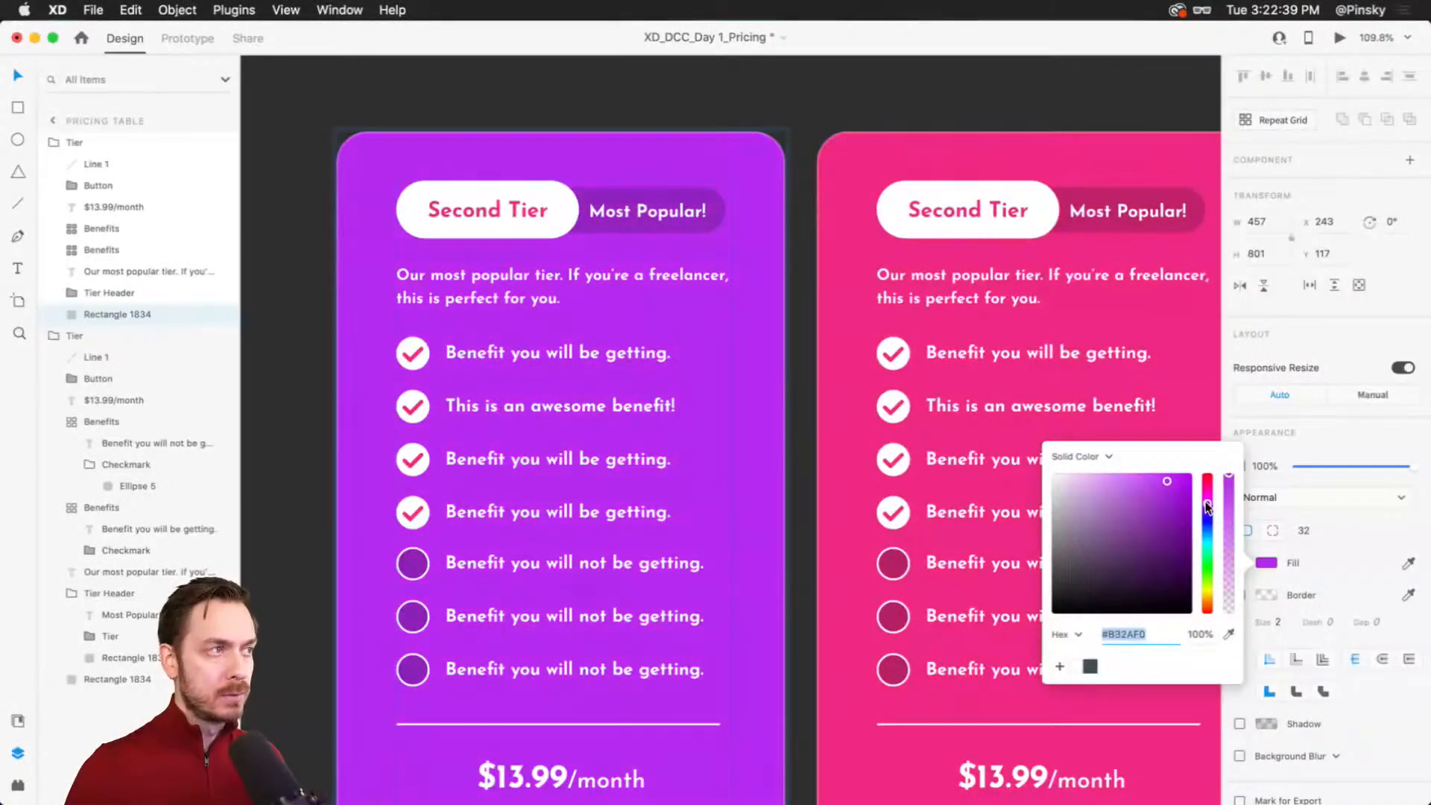
# Step: Recolor the copied card's Second Tier label and checkmarks with the purple sampled from its background
pyautogui.doubleClick(476, 208)
pyautogui.doubleClick(474, 208)
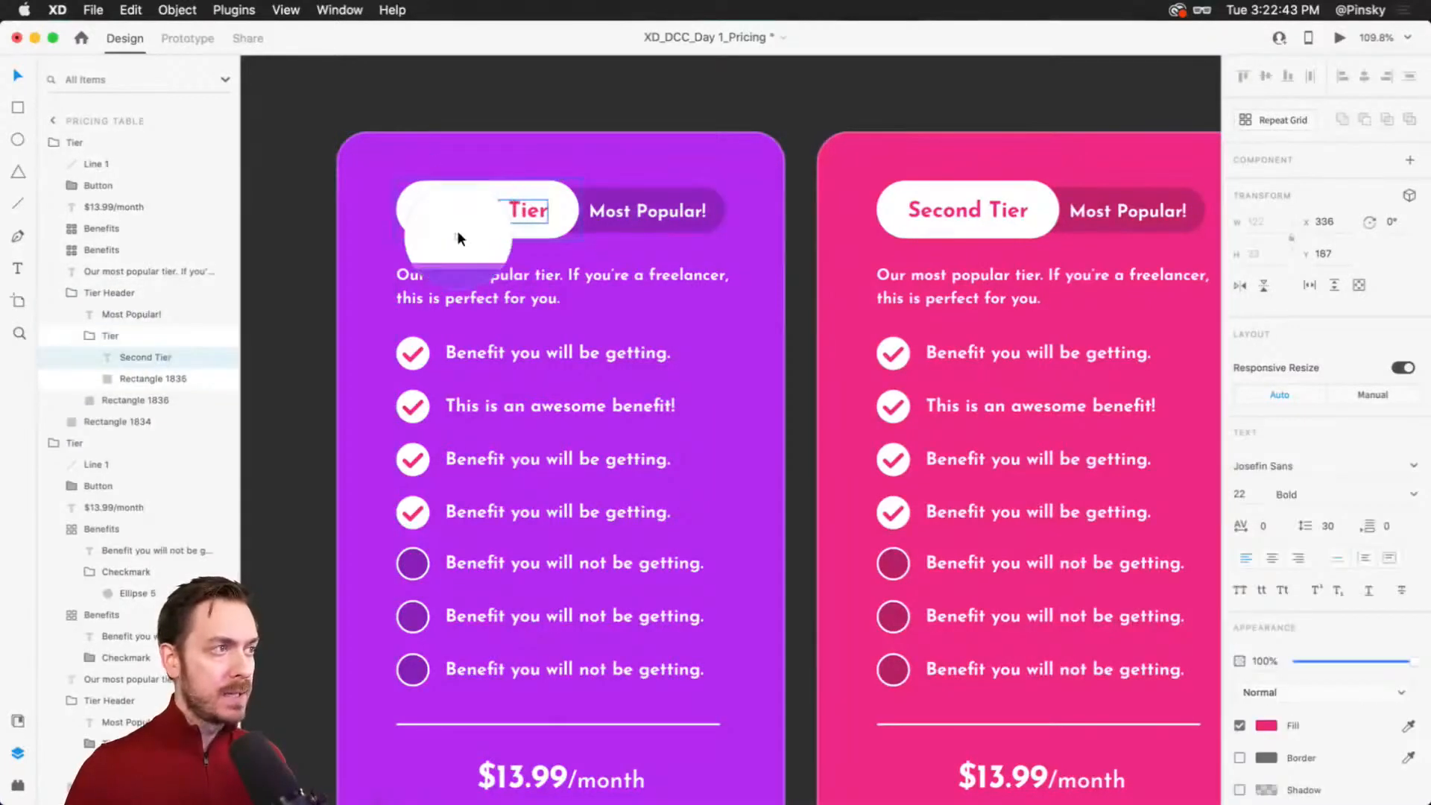
pyautogui.doubleClick(415, 355)
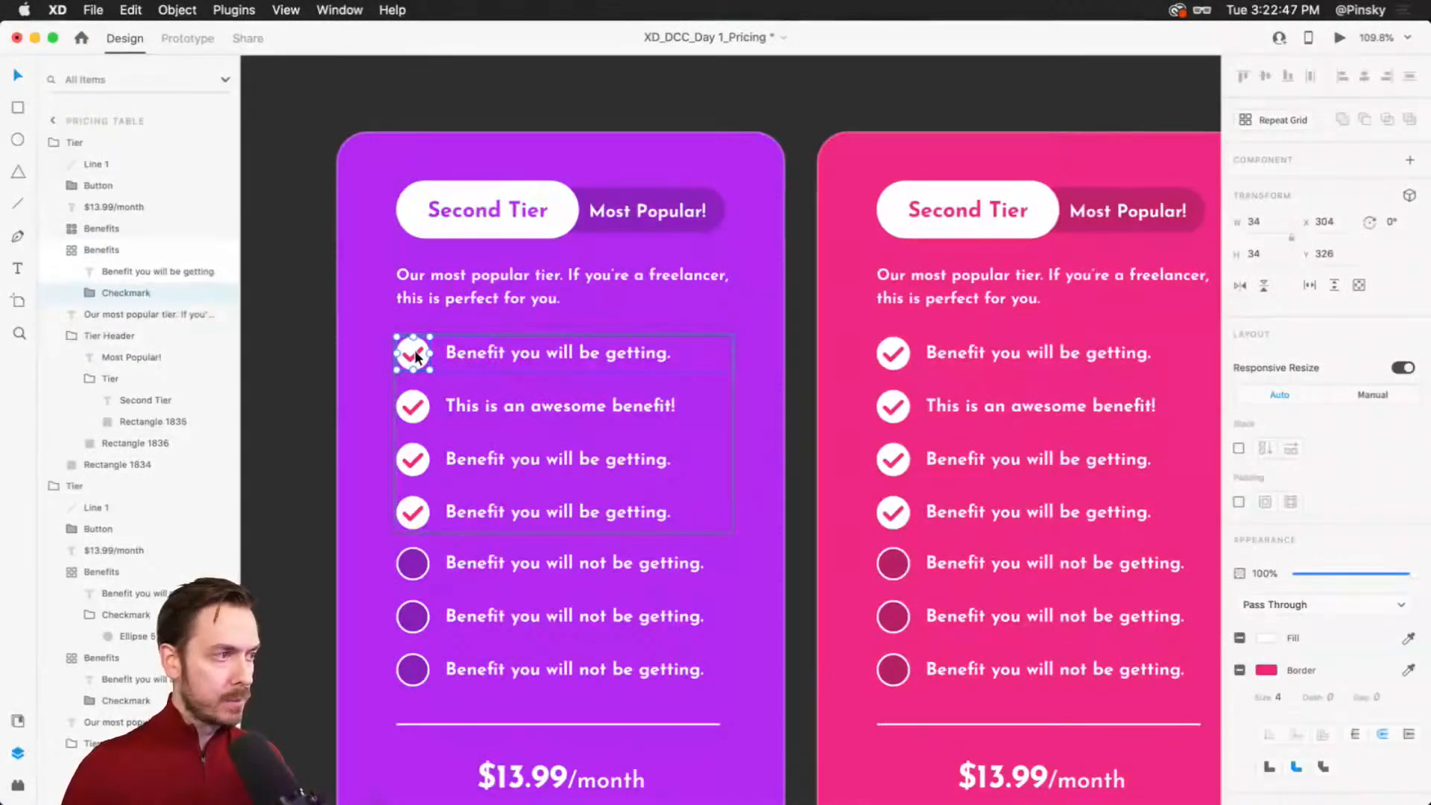
pyautogui.doubleClick(416, 355)
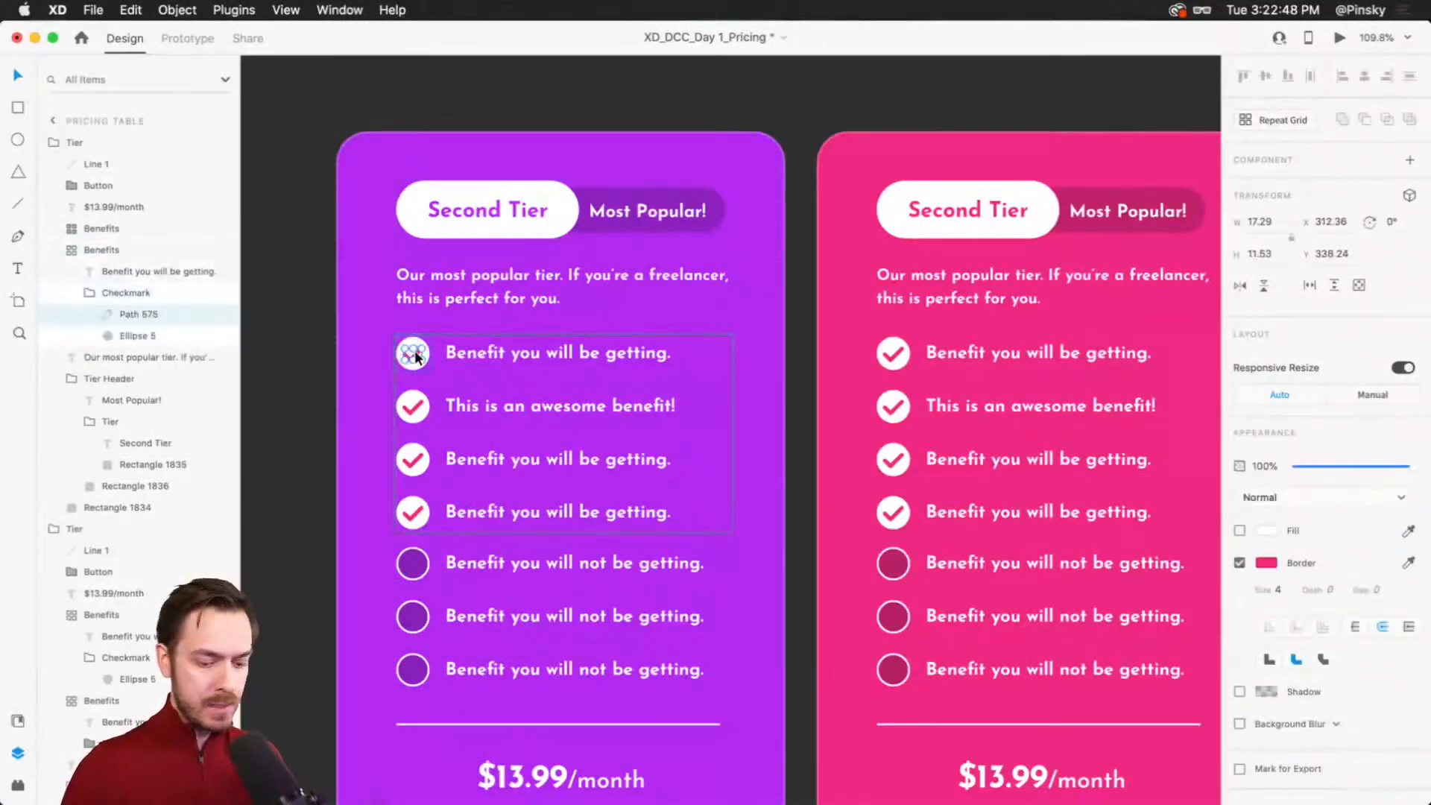
pyautogui.click(1409, 563)
pyautogui.click(734, 320)
# Step: Recolor the purple card's Choose label with the purple of its background
pyautogui.scroll(-4, 573, 430)
pyautogui.scroll(1, 349, 177)
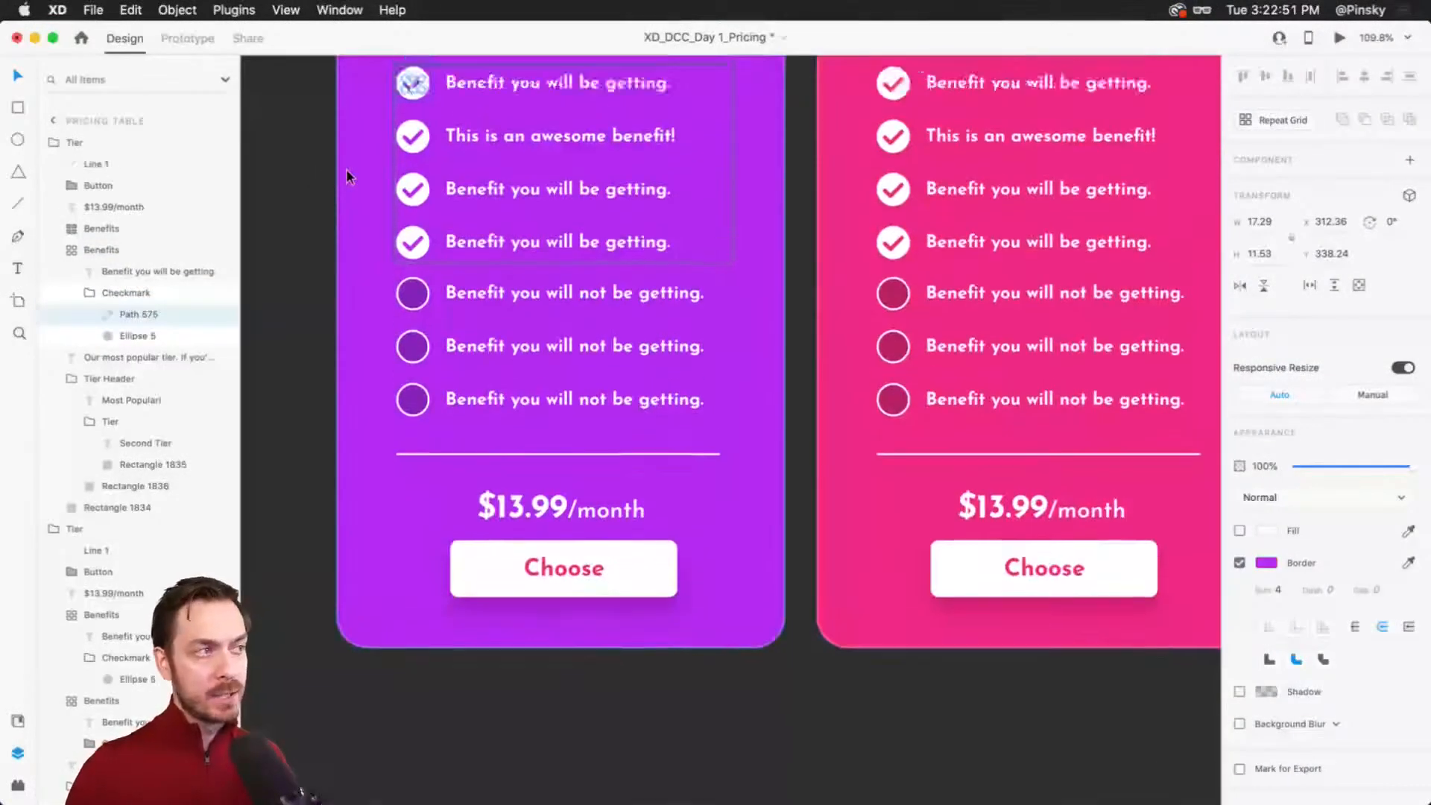
pyautogui.scroll(2, 346, 176)
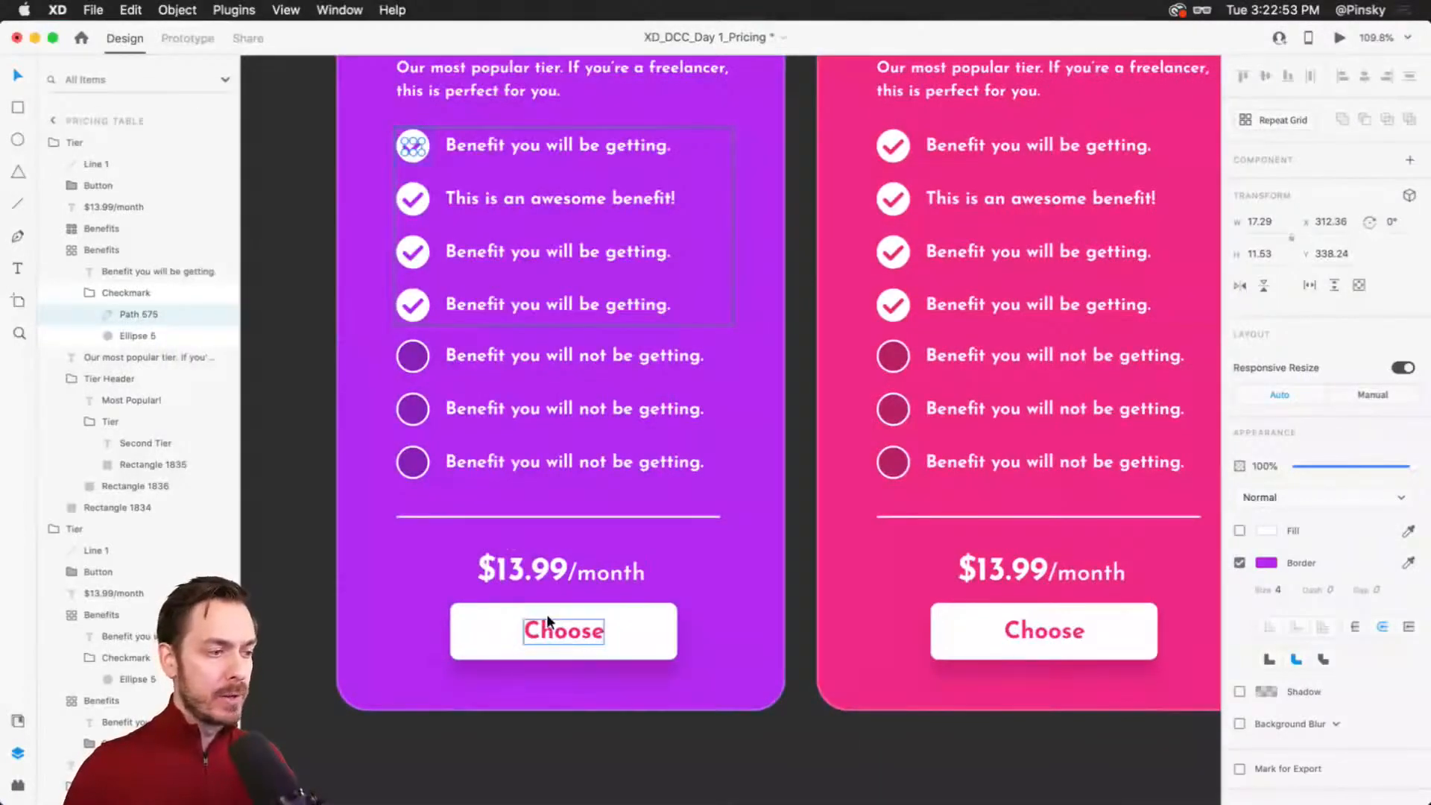
pyautogui.click(547, 618)
# Step: Change the purple card's header label to First Tier
pyautogui.scroll(4, 548, 306)
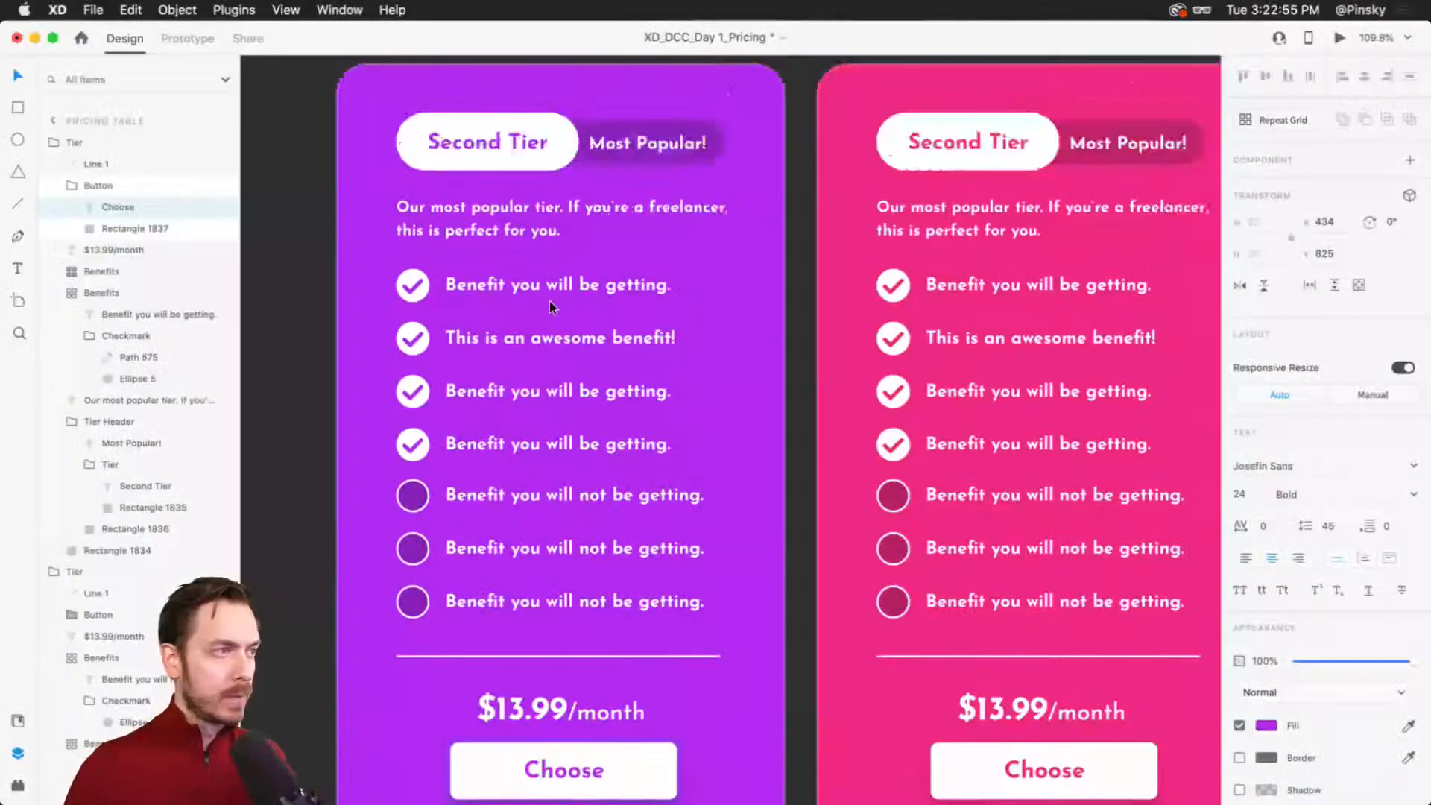
pyautogui.click(477, 144)
pyautogui.doubleClick(478, 144)
pyautogui.doubleClick(477, 143)
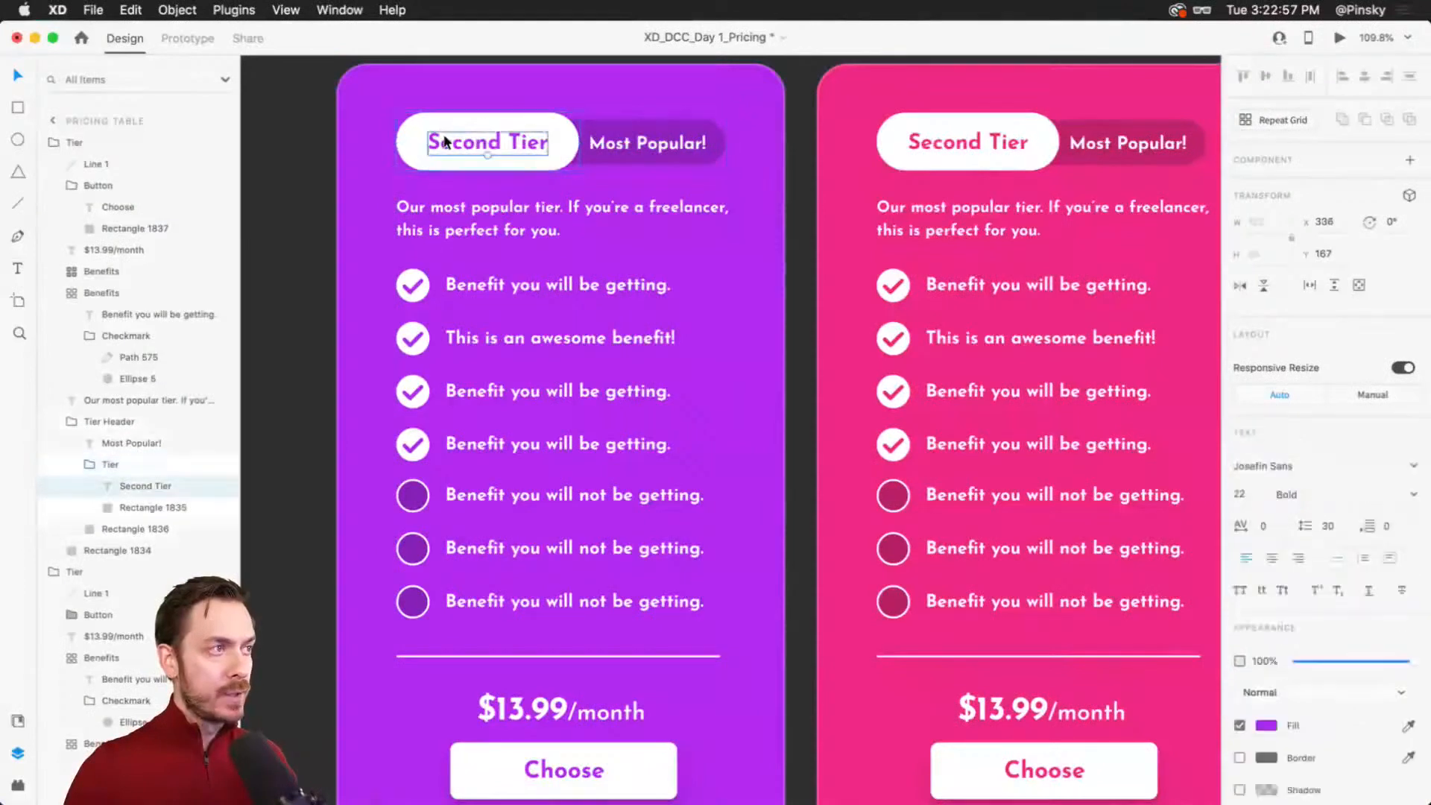
pyautogui.doubleClick(447, 144)
pyautogui.doubleClick(453, 150)
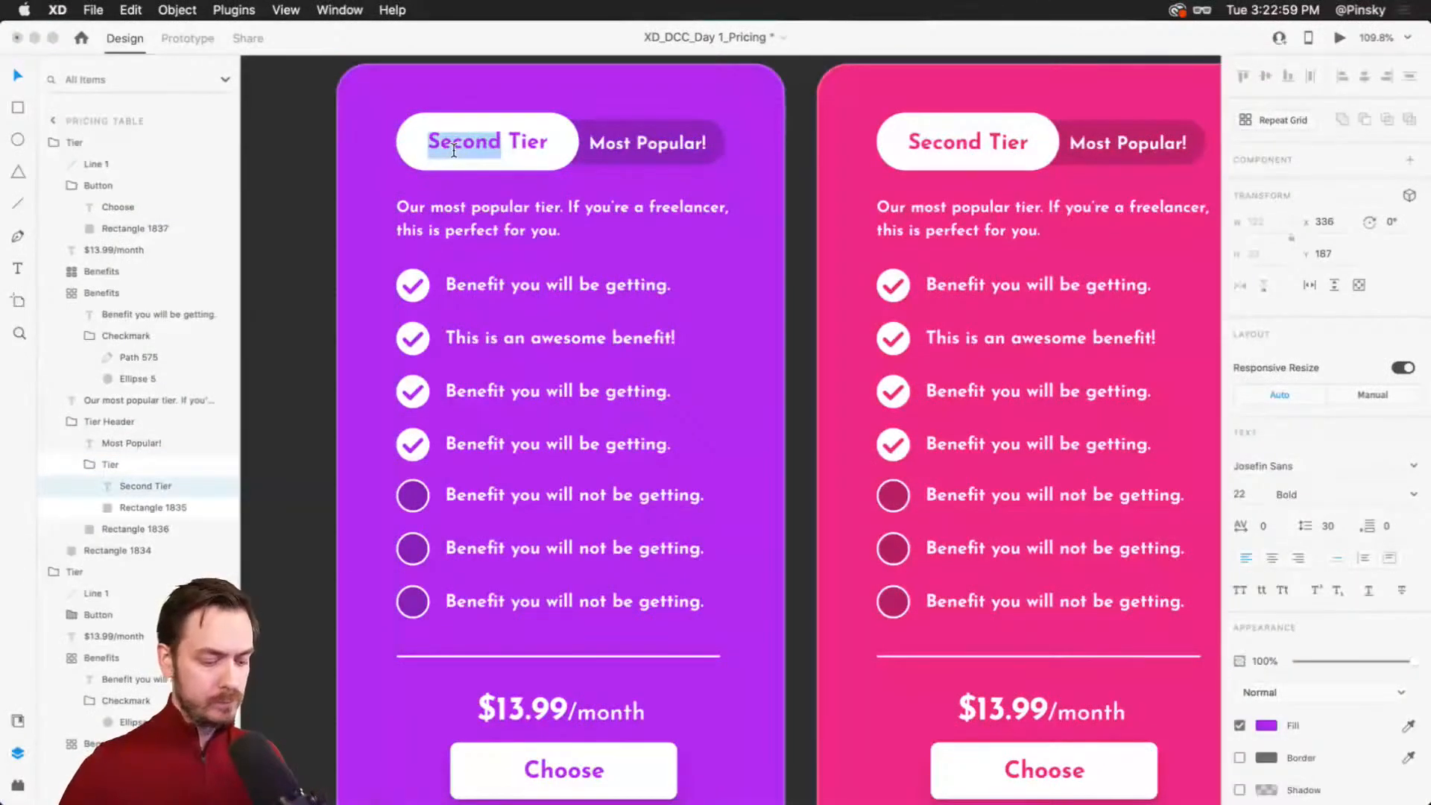
pyautogui.write('First')
# Step: Delete the Most Popular! text and its dark pill from the purple card's header
pyautogui.click(642, 131)
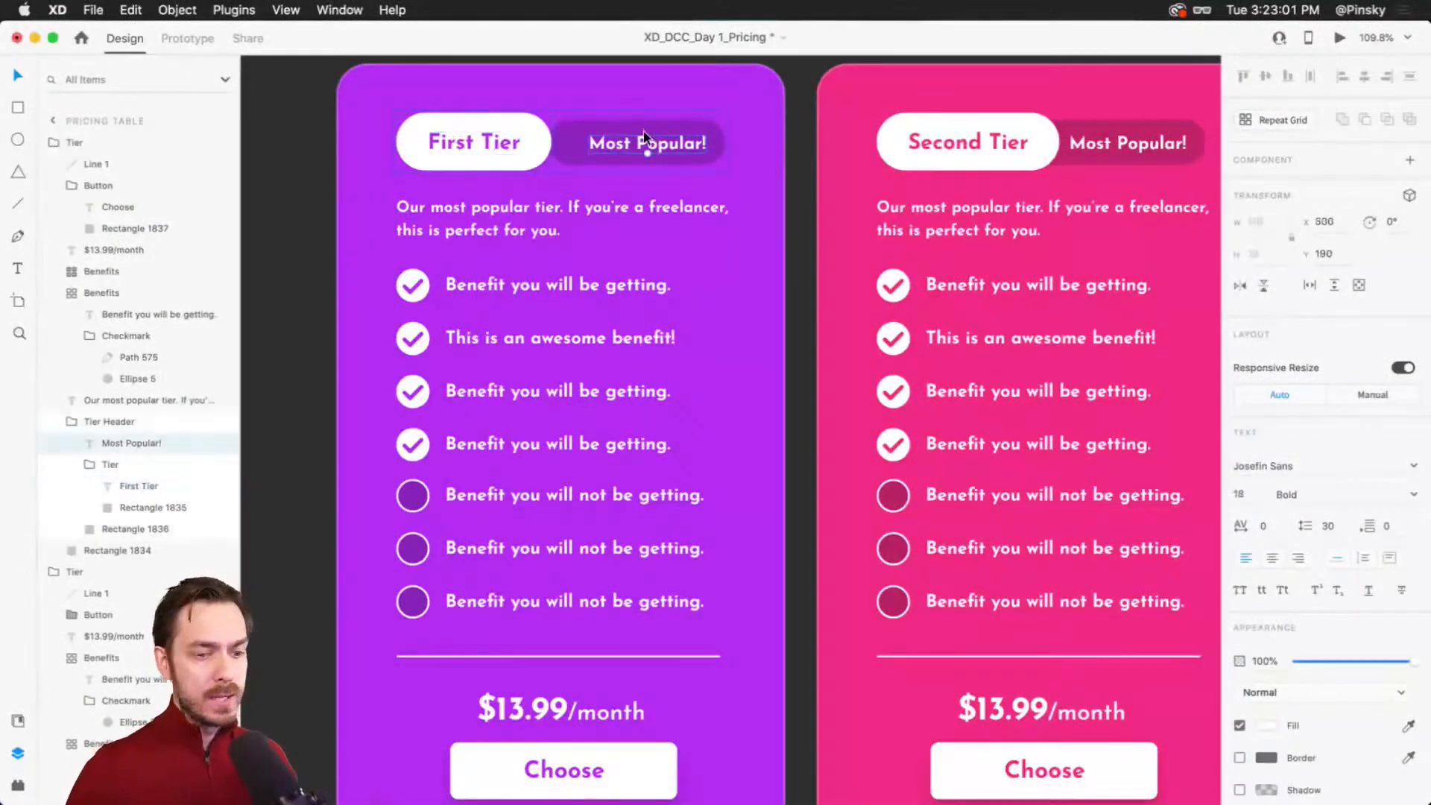
pyautogui.press('Delete')
pyautogui.click(643, 133)
pyautogui.press('Delete')
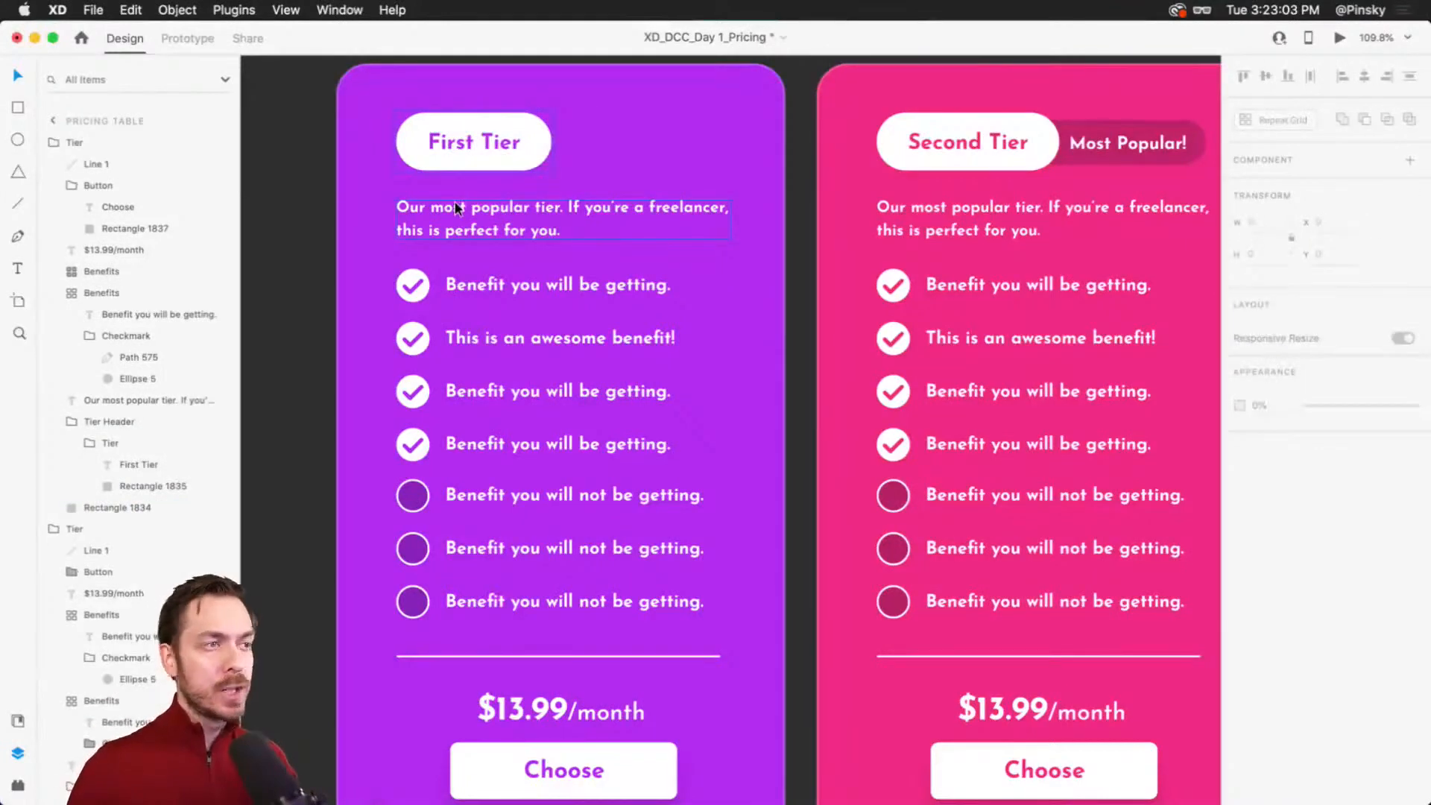
# Step: Shorten the purple card's repeat grid of included benefits to three rows
pyautogui.scroll(-1, 477, 287)
pyautogui.click(493, 291)
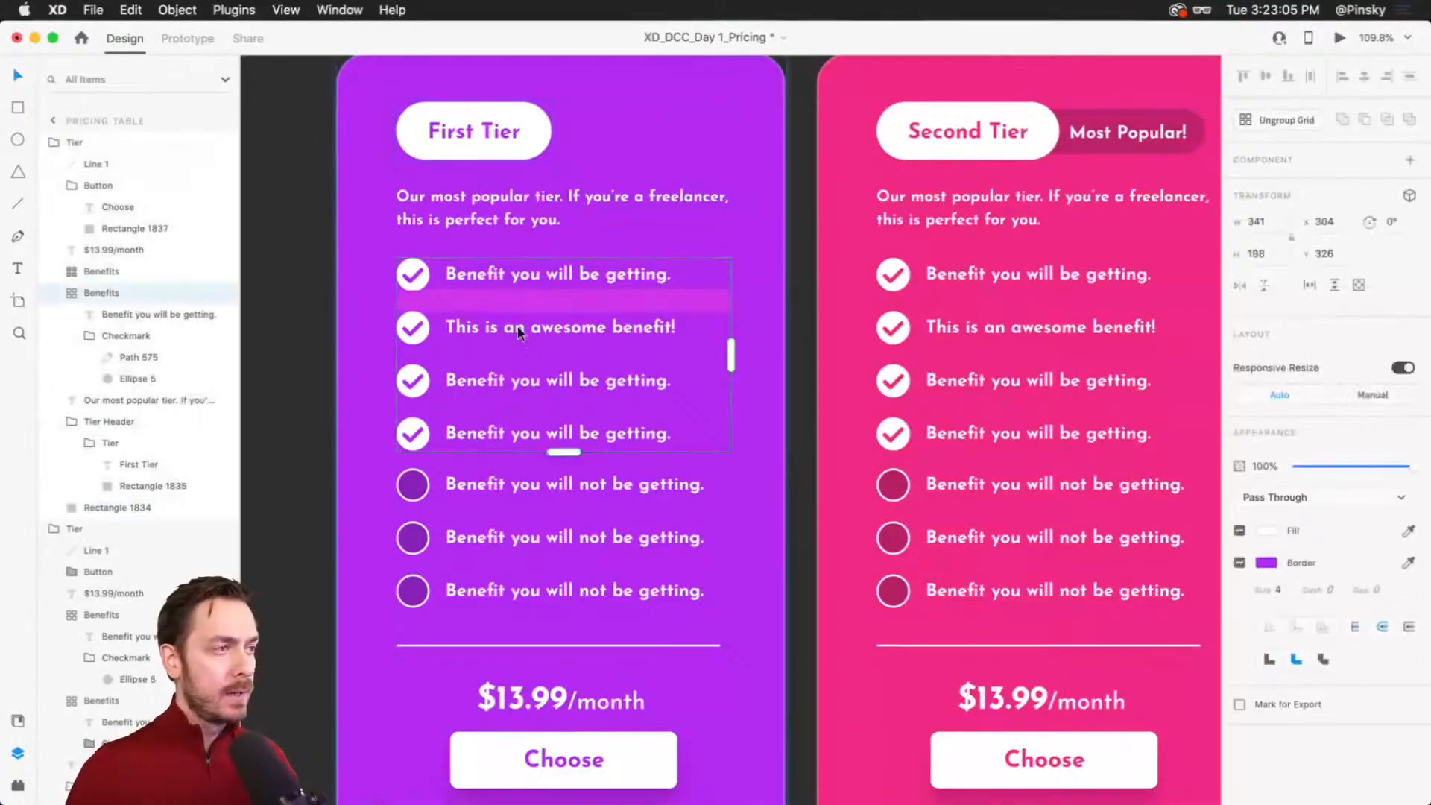
pyautogui.moveTo(568, 455); pyautogui.dragTo(571, 403)
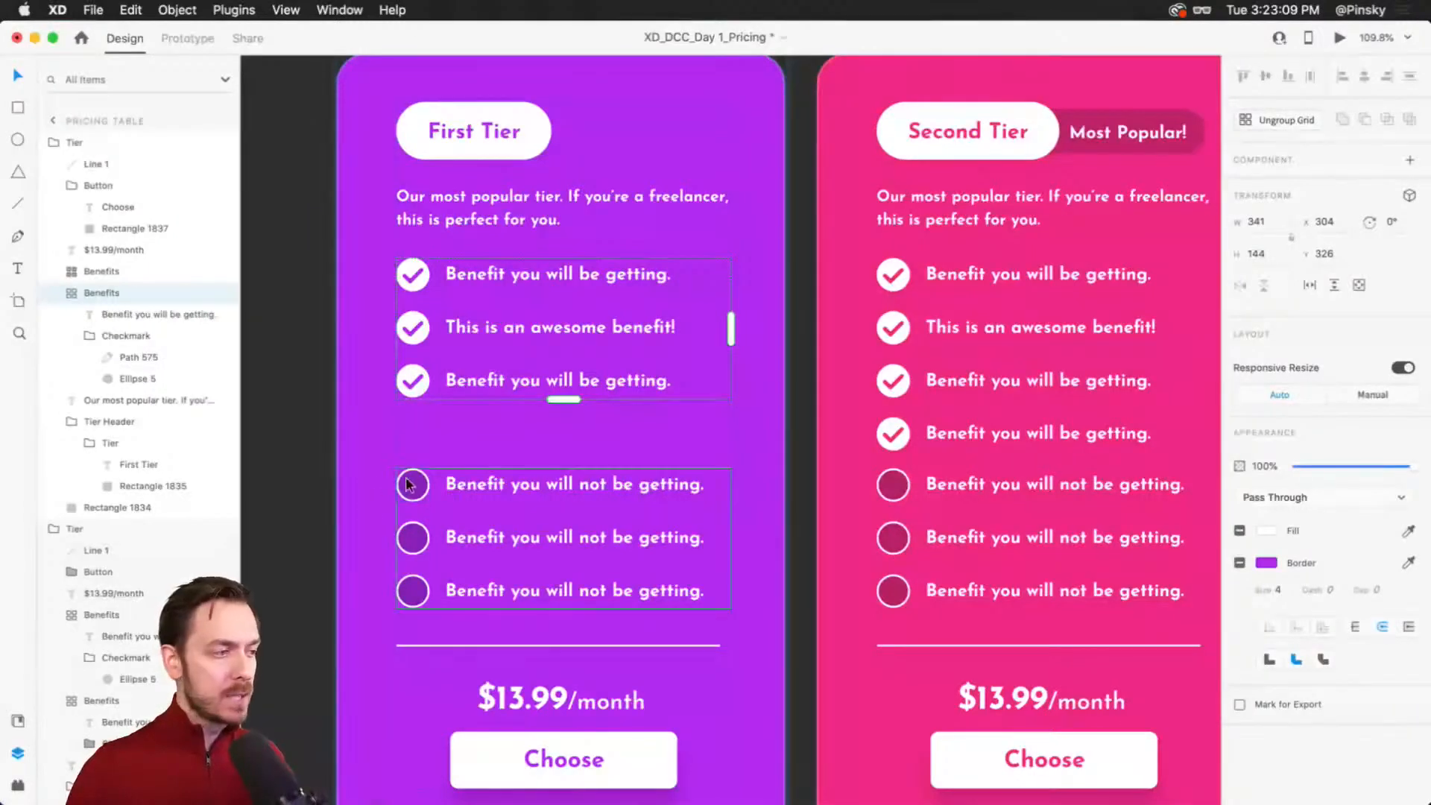
# Step: Move the purple card's excluded benefits up to Y 490 and extend their repeat grid to four rows
pyautogui.moveTo(409, 484); pyautogui.dragTo(422, 435)
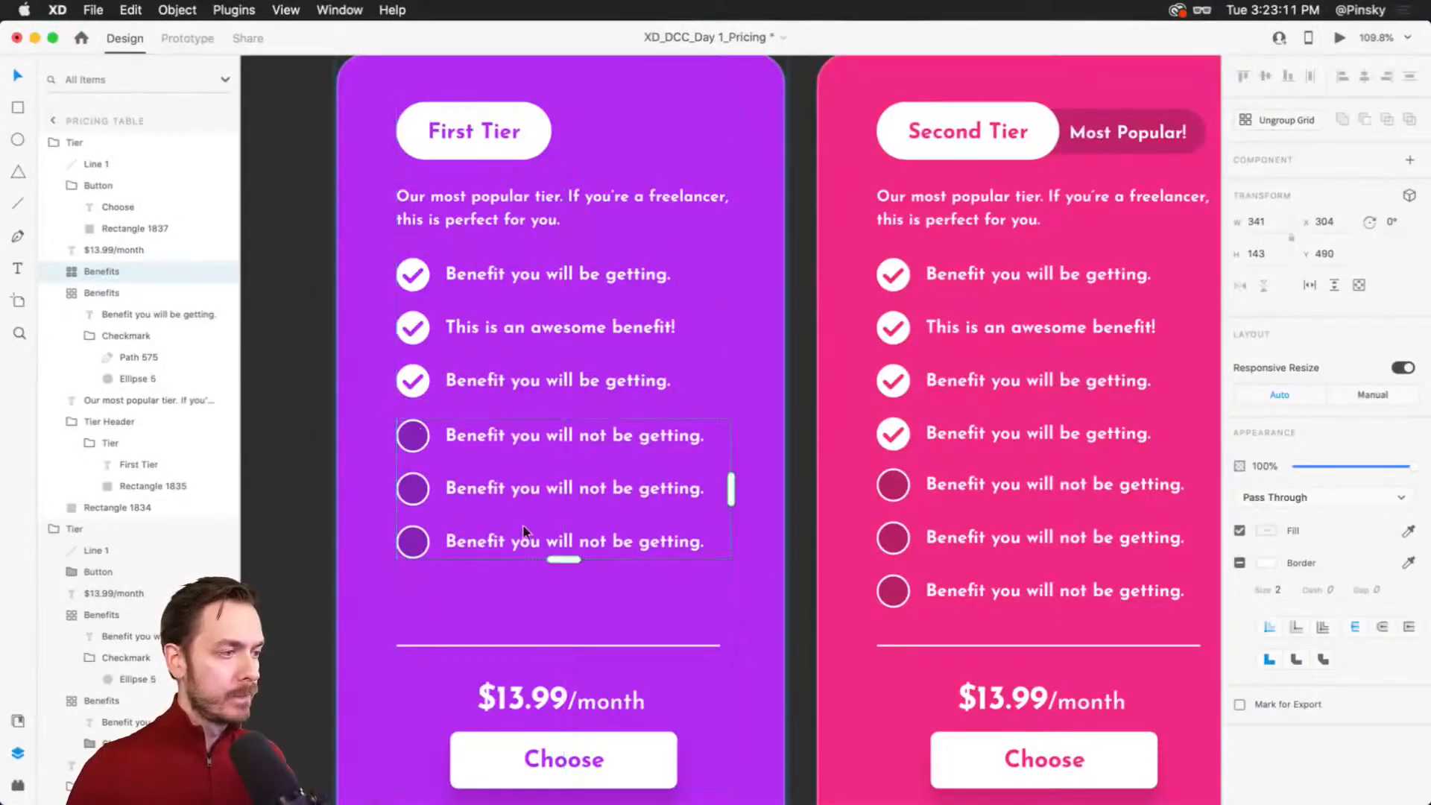
pyautogui.moveTo(571, 560); pyautogui.dragTo(568, 616)
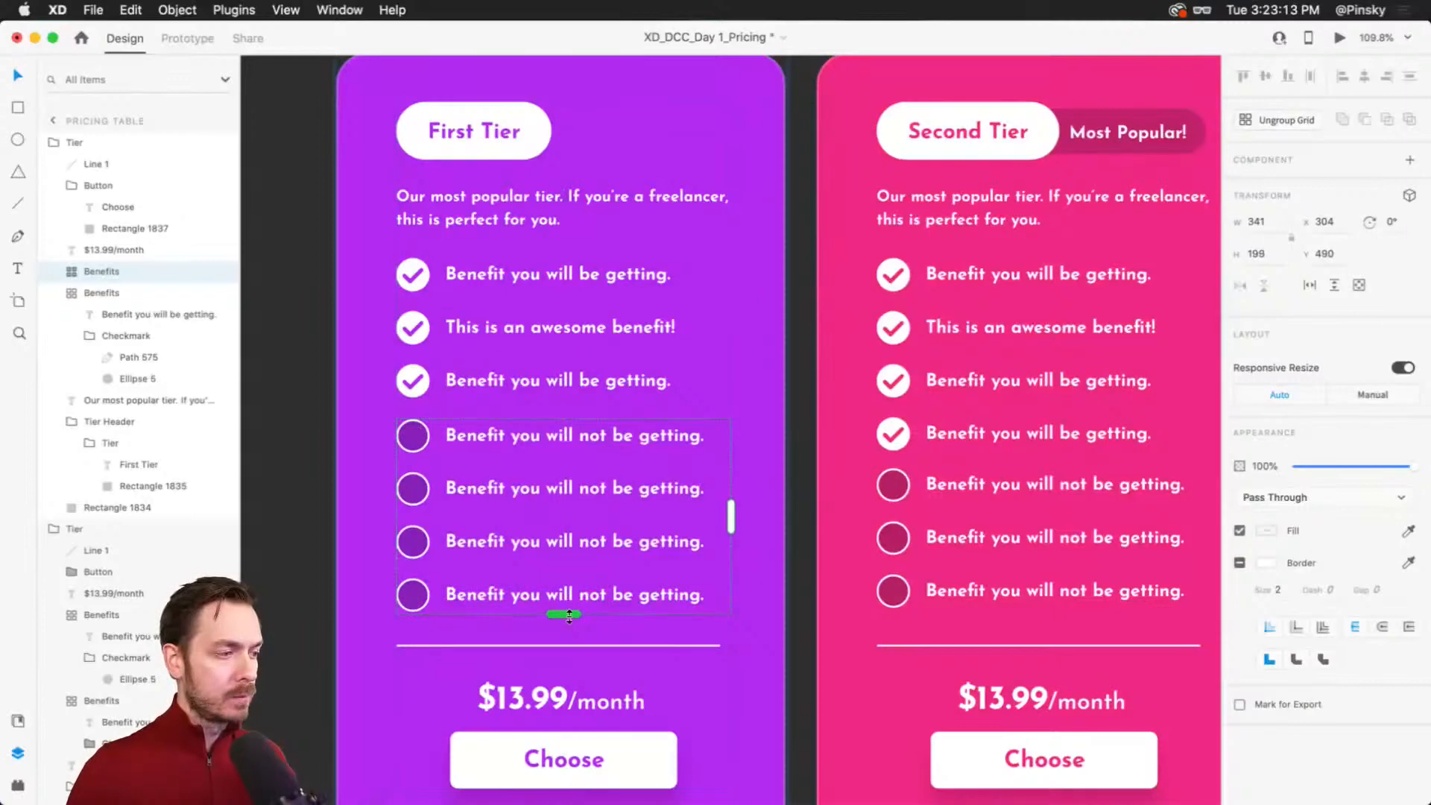
# Step: Change the purple First Tier card's price to $9.99/month
pyautogui.scroll(-5, 567, 612)
pyautogui.scroll(8, 559, 656)
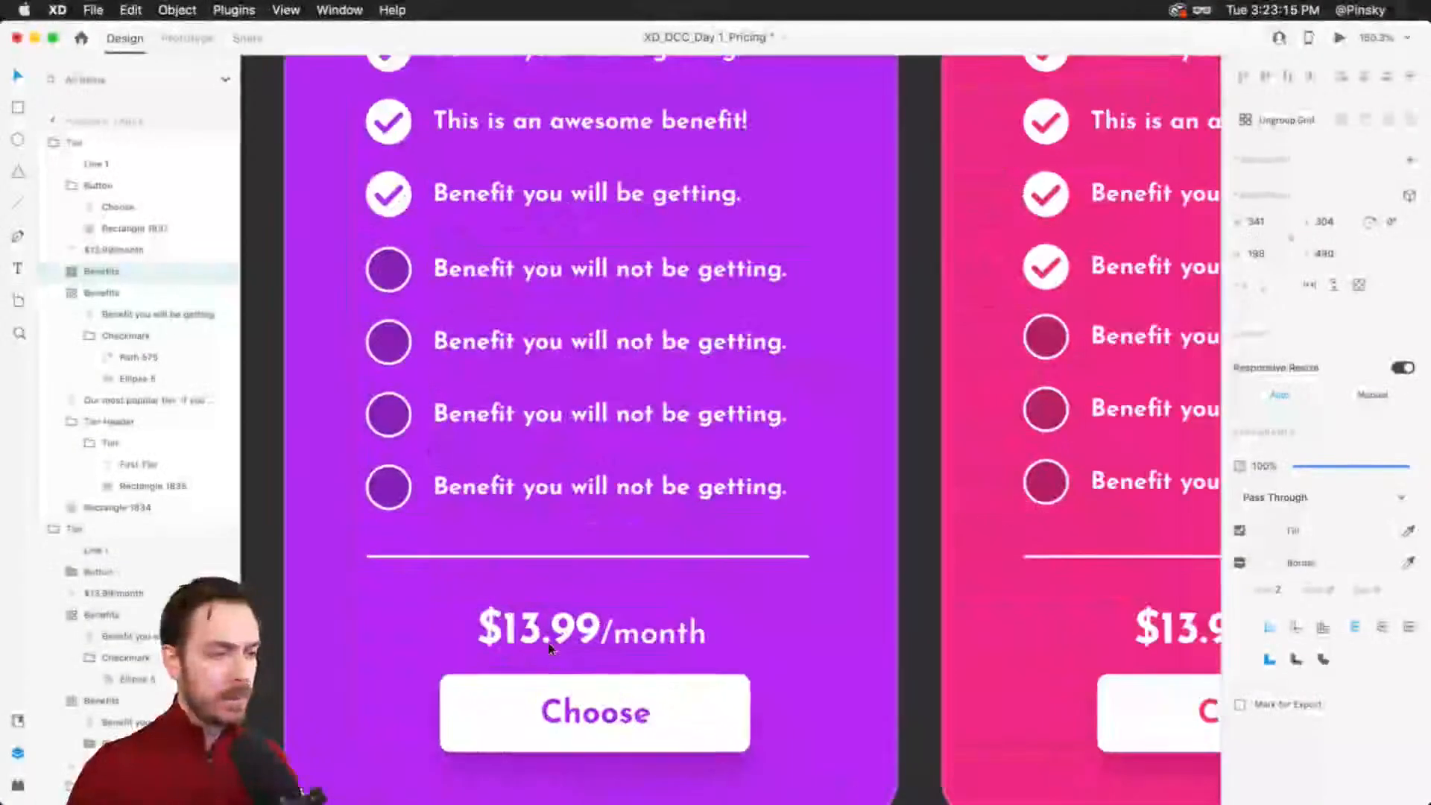
pyautogui.doubleClick(544, 646)
pyautogui.moveTo(544, 646); pyautogui.dragTo(509, 634)
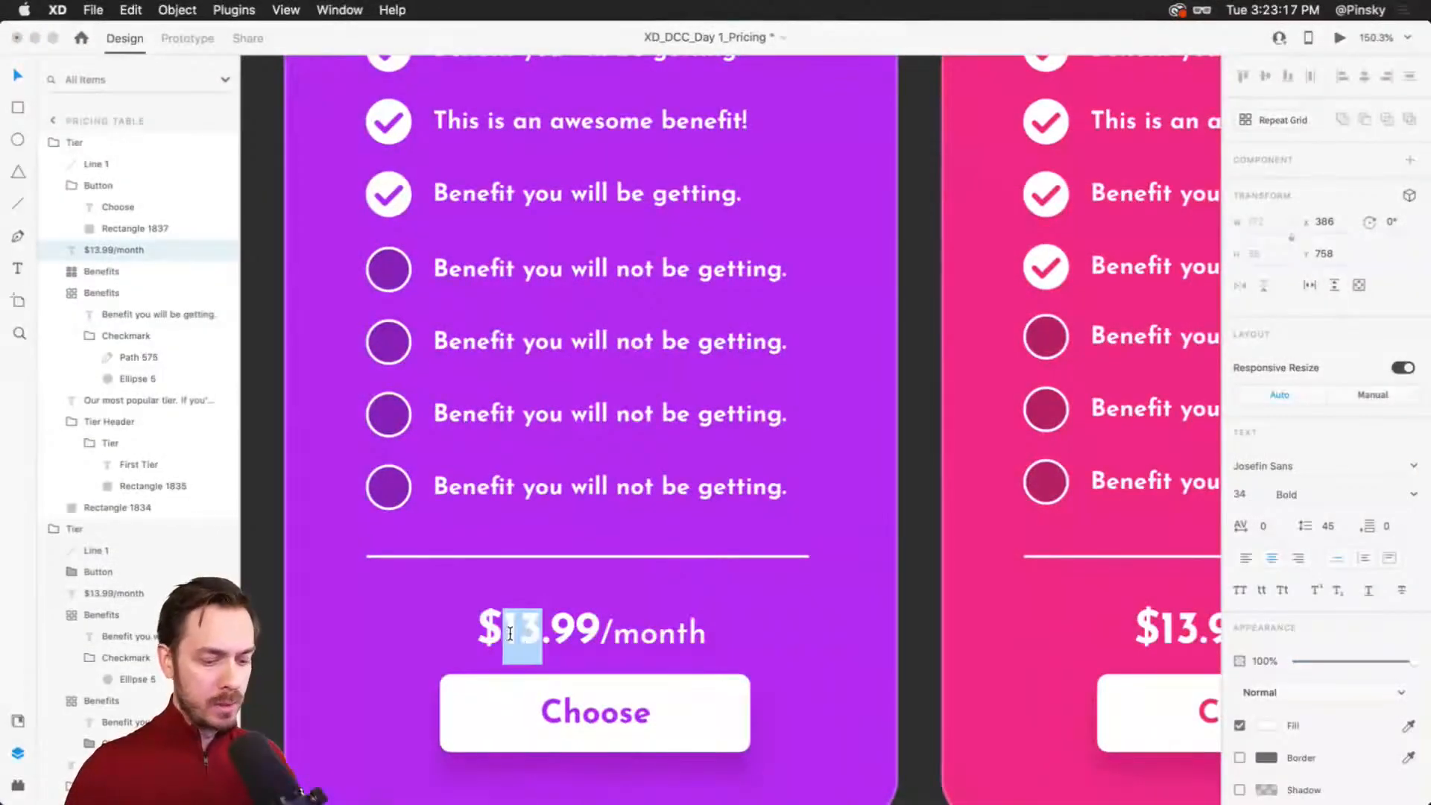
pyautogui.write('9')
pyautogui.press('Escape')
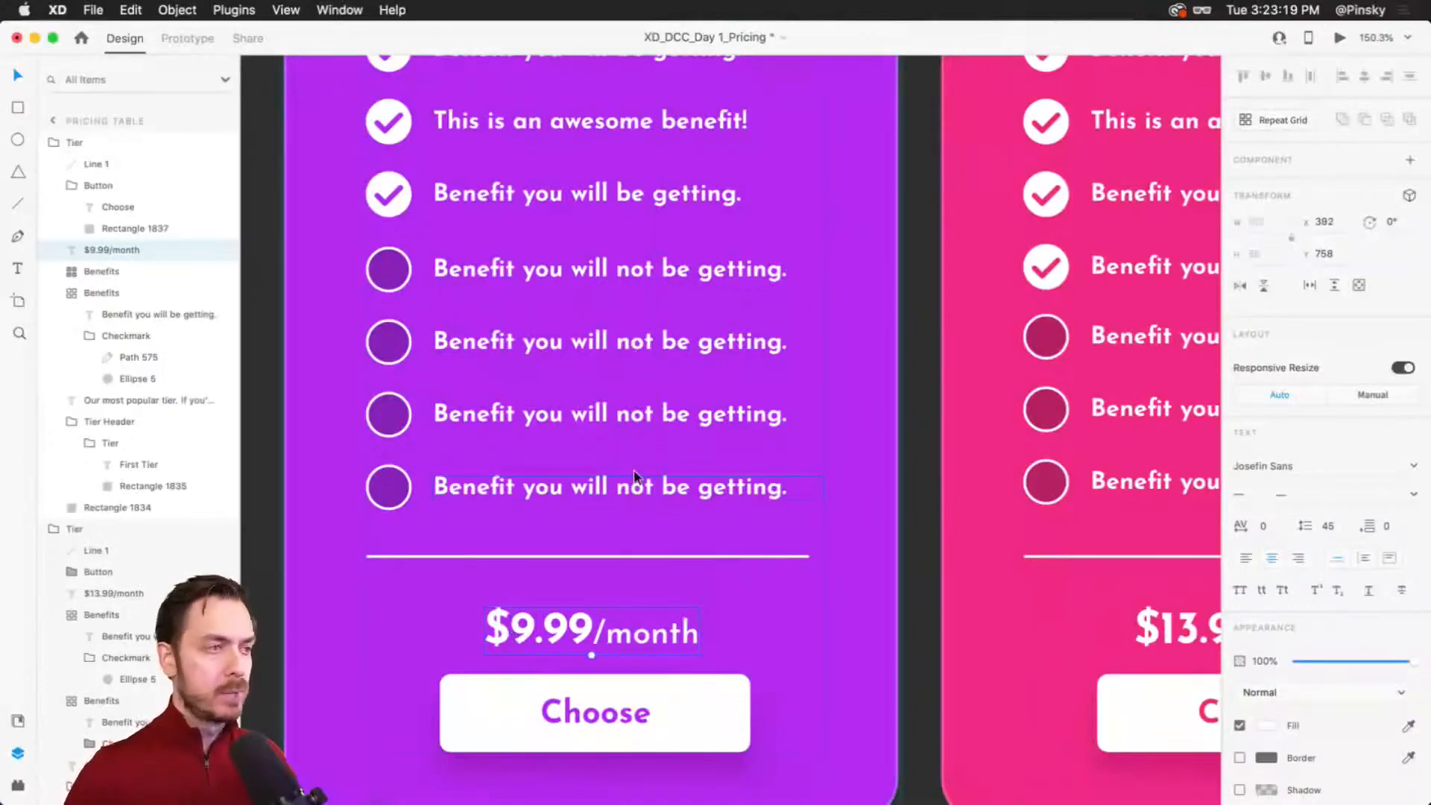
# Step: Duplicate the purple First Tier card and place the copy beyond the pink card, at the far end of the row
pyautogui.scroll(-8, 629, 474)
pyautogui.click(364, 346)
pyautogui.moveTo(576, 355); pyautogui.dragTo(980, 348)
# Step: Recolor the duplicated card's background rectangle from purple to a bright blue fill
pyautogui.scroll(5, 1076, 327)
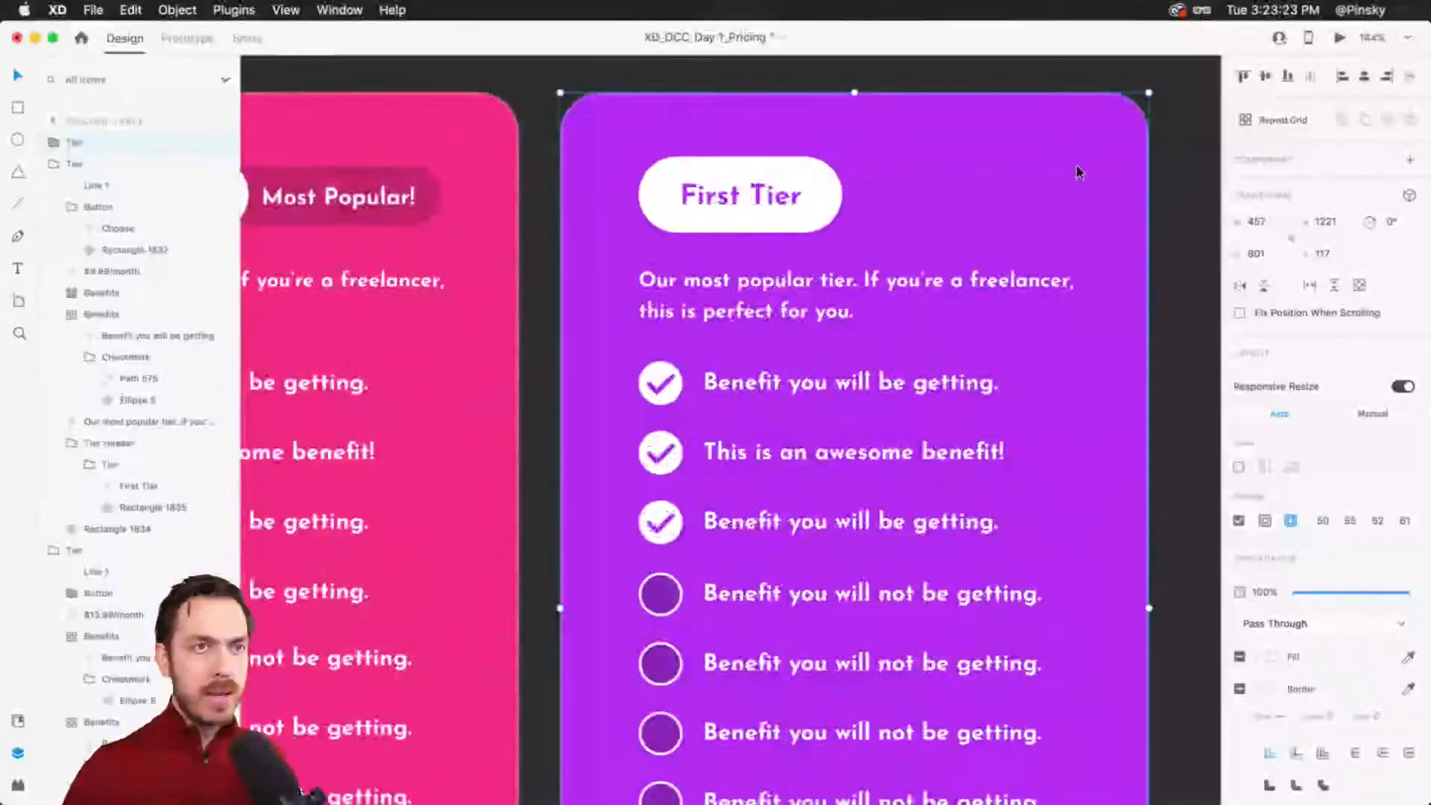
pyautogui.click(1270, 564)
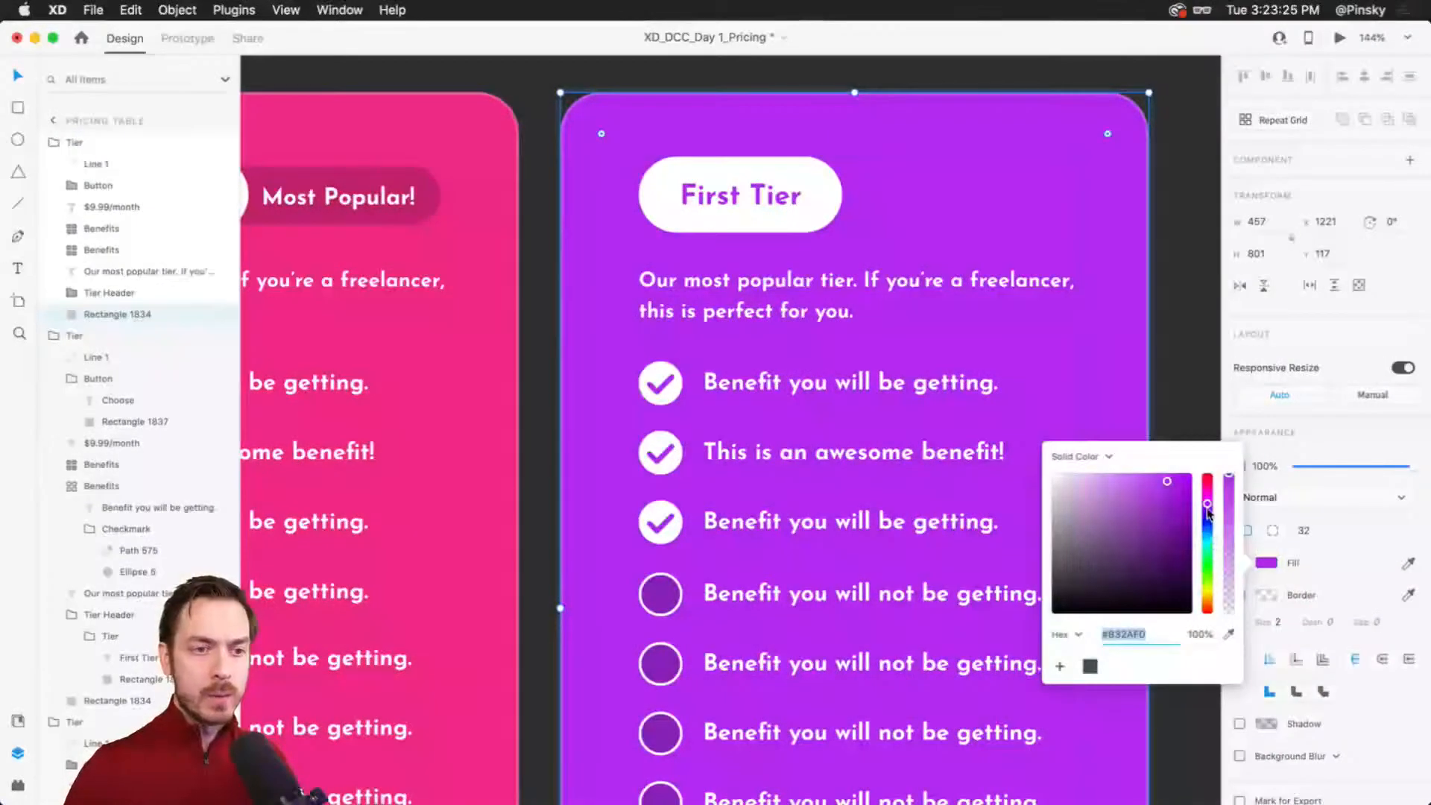
pyautogui.moveTo(1208, 513); pyautogui.dragTo(1208, 528)
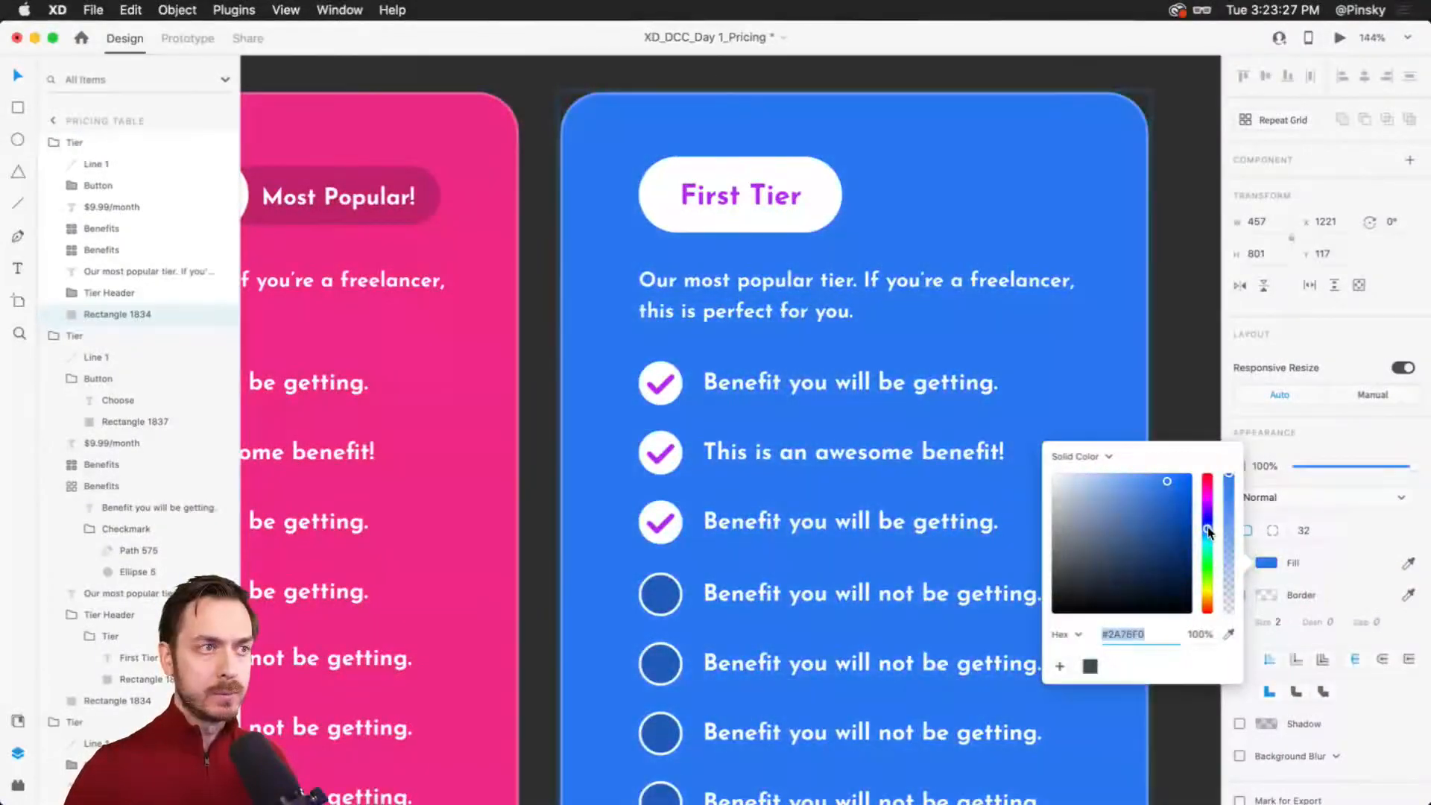
# Step: Match the blue card's header label to the card's blue and change its text to Third Tier
pyautogui.keyDown('super'); pyautogui.click(748, 191); pyautogui.keyUp('super')
pyautogui.press('i')
pyautogui.click(1006, 168)
pyautogui.doubleClick(716, 201)
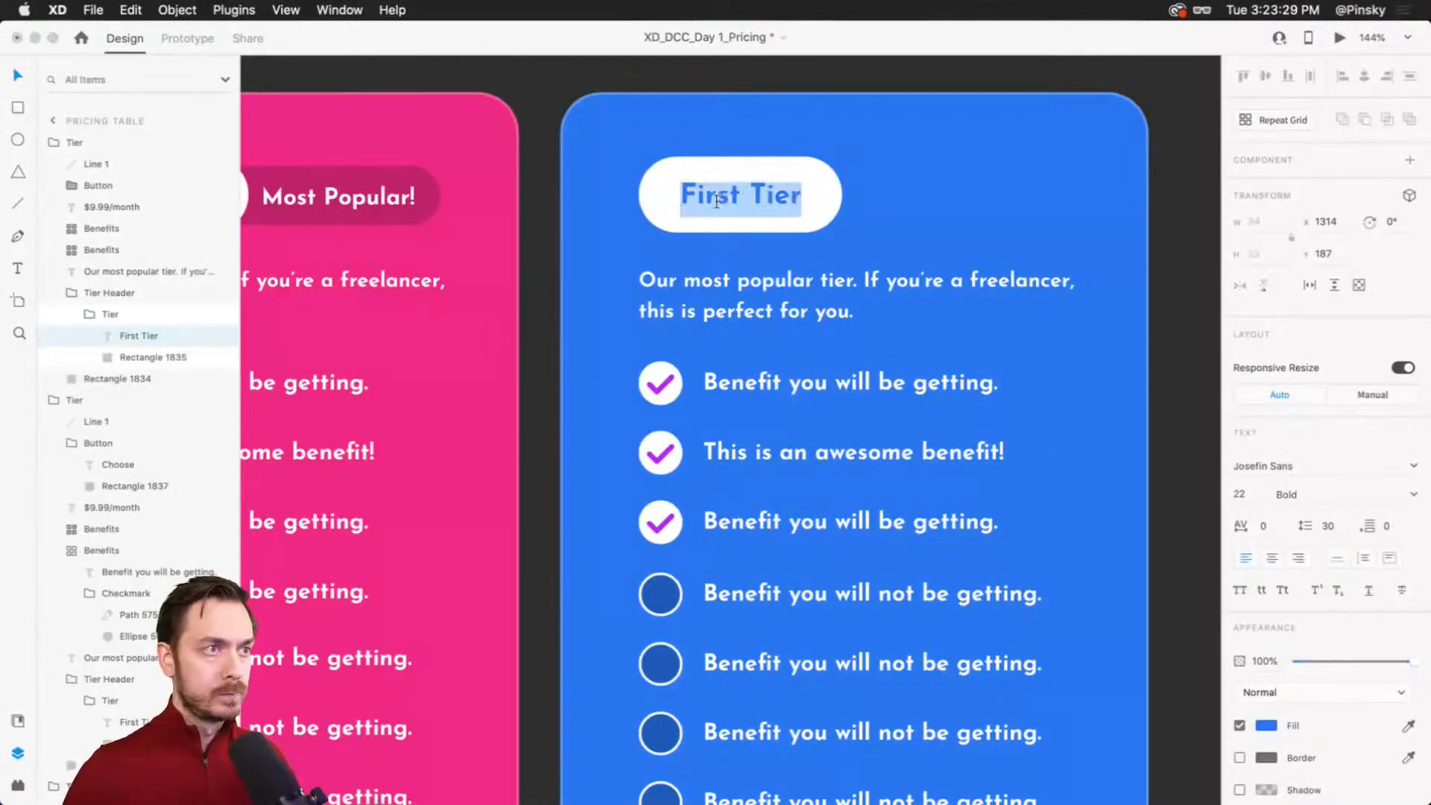
pyautogui.doubleClick(717, 201)
pyautogui.write('Third')
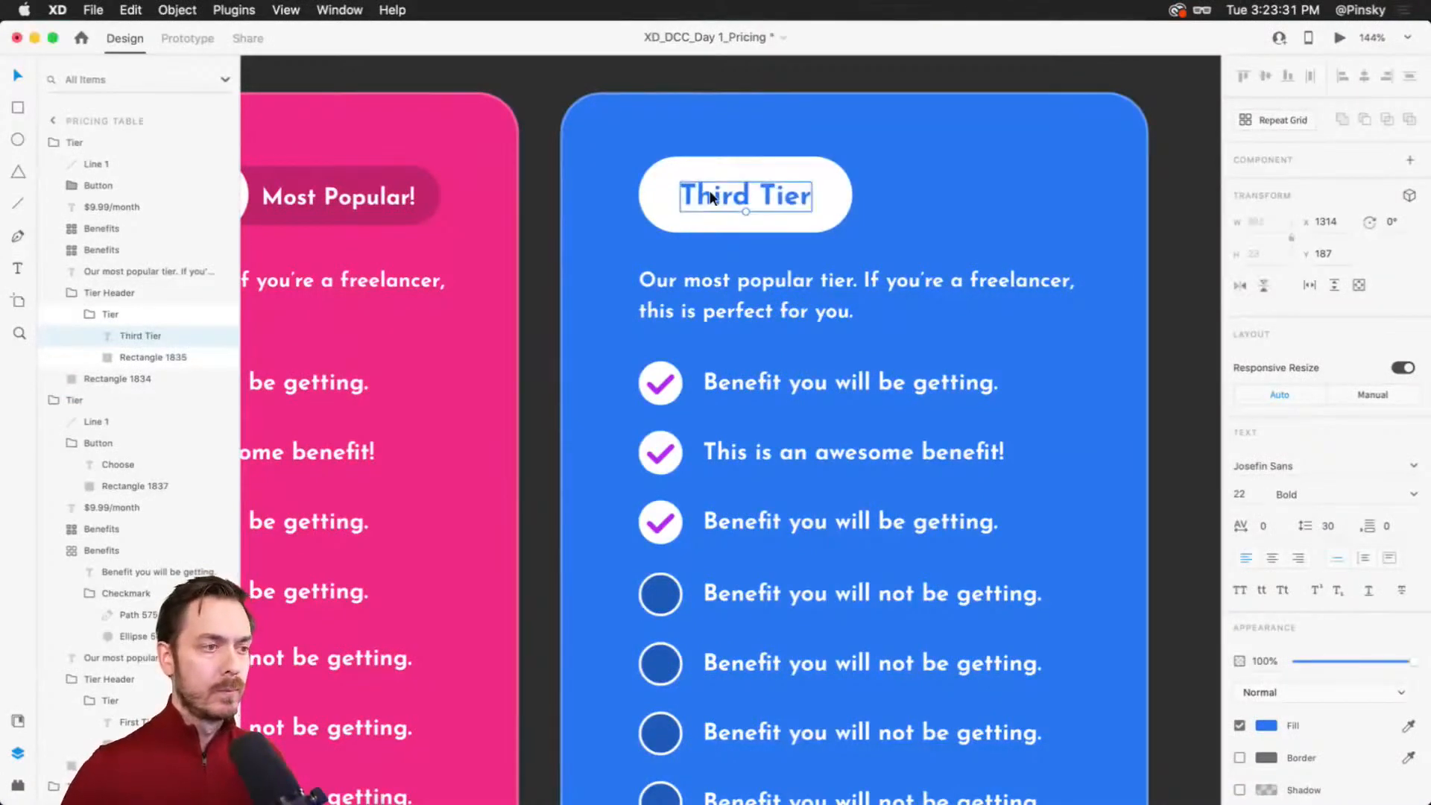
# Step: Recolor the blue card's checkmark borders and Choose label with the card's background blue
pyautogui.keyDown('super'); pyautogui.click(662, 386); pyautogui.keyUp('super')
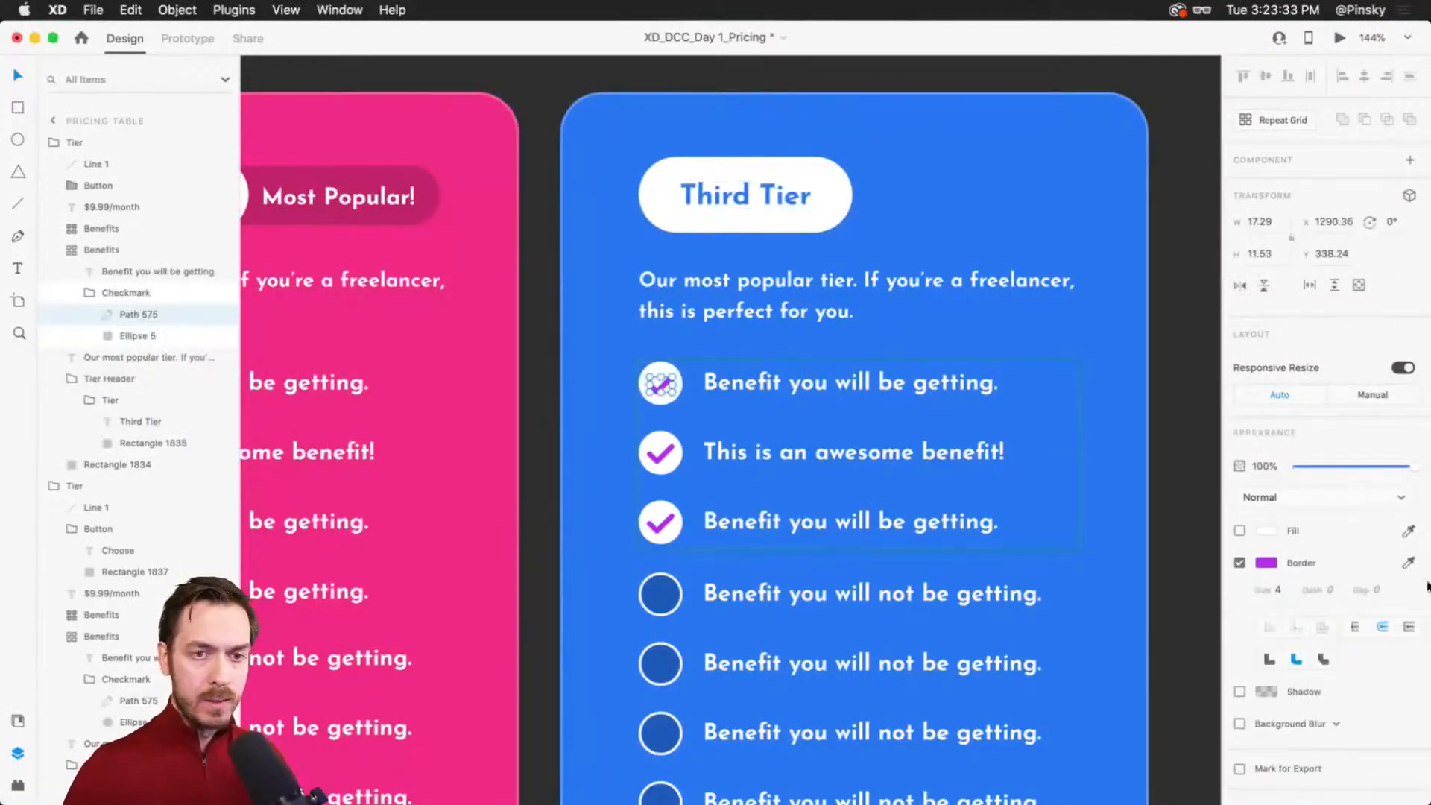
pyautogui.click(1408, 562)
pyautogui.click(1045, 380)
pyautogui.scroll(-5, 820, 462)
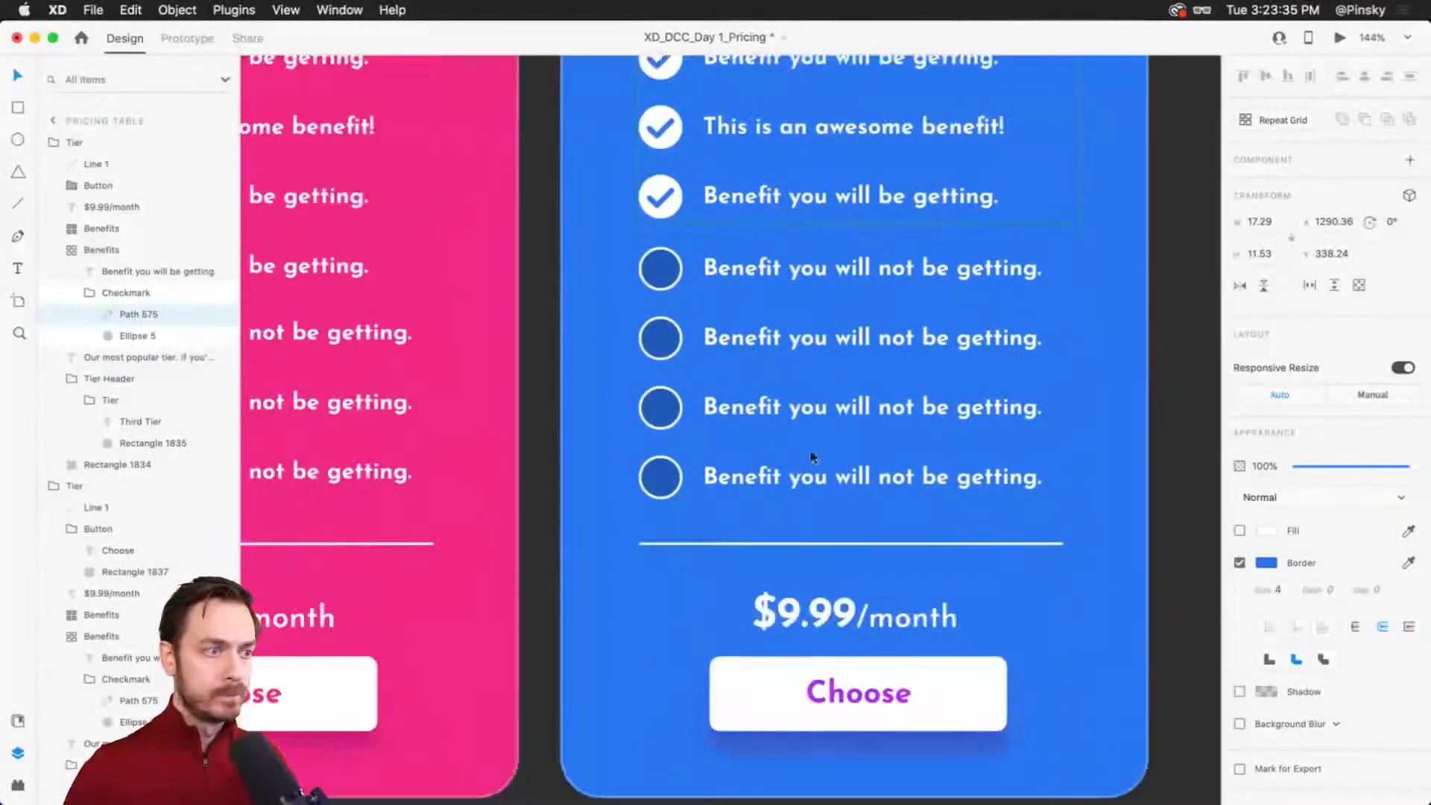
# Step: Change the blue Third Tier card's price to $19.99/month
pyautogui.doubleClick(821, 617)
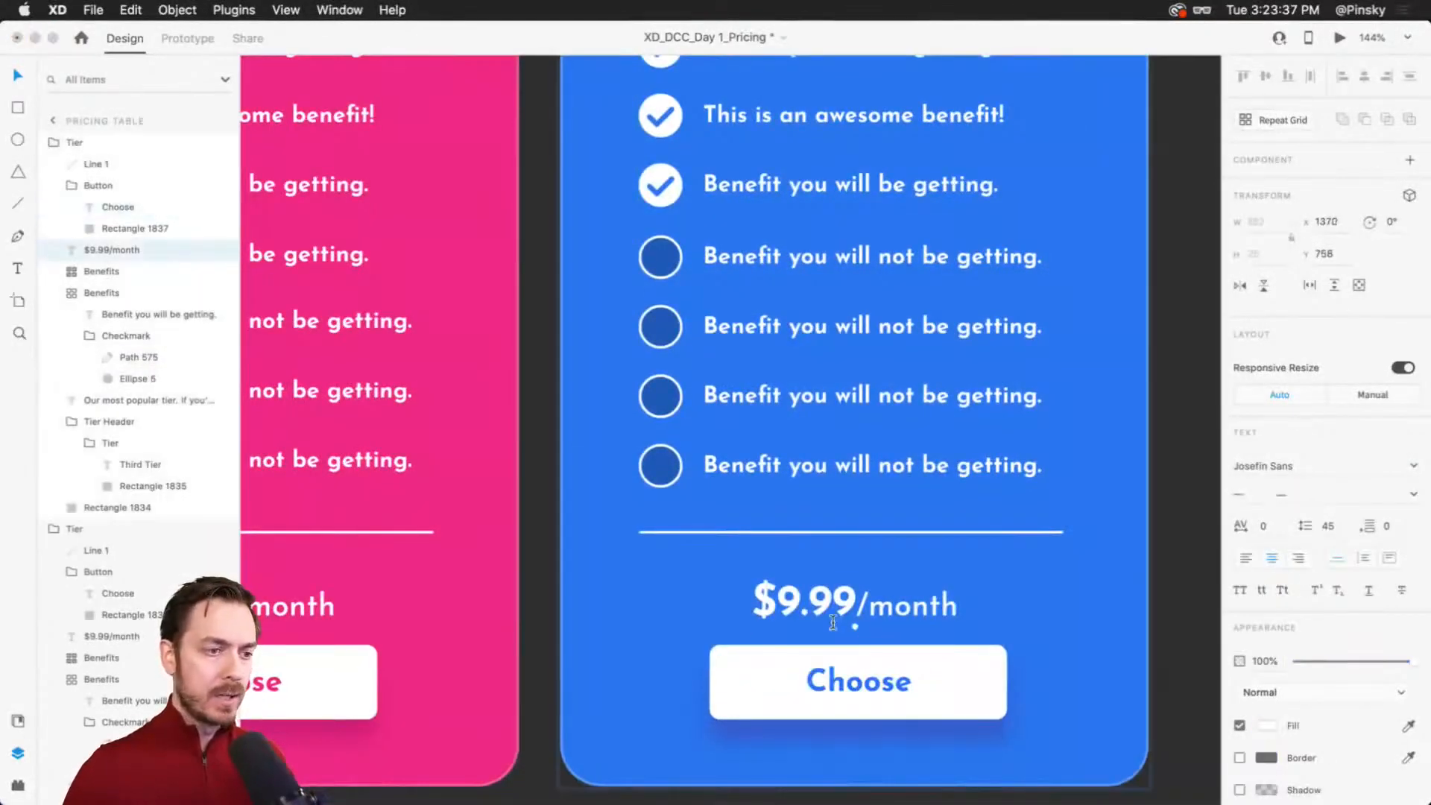
pyautogui.click(783, 605)
pyautogui.write('1')
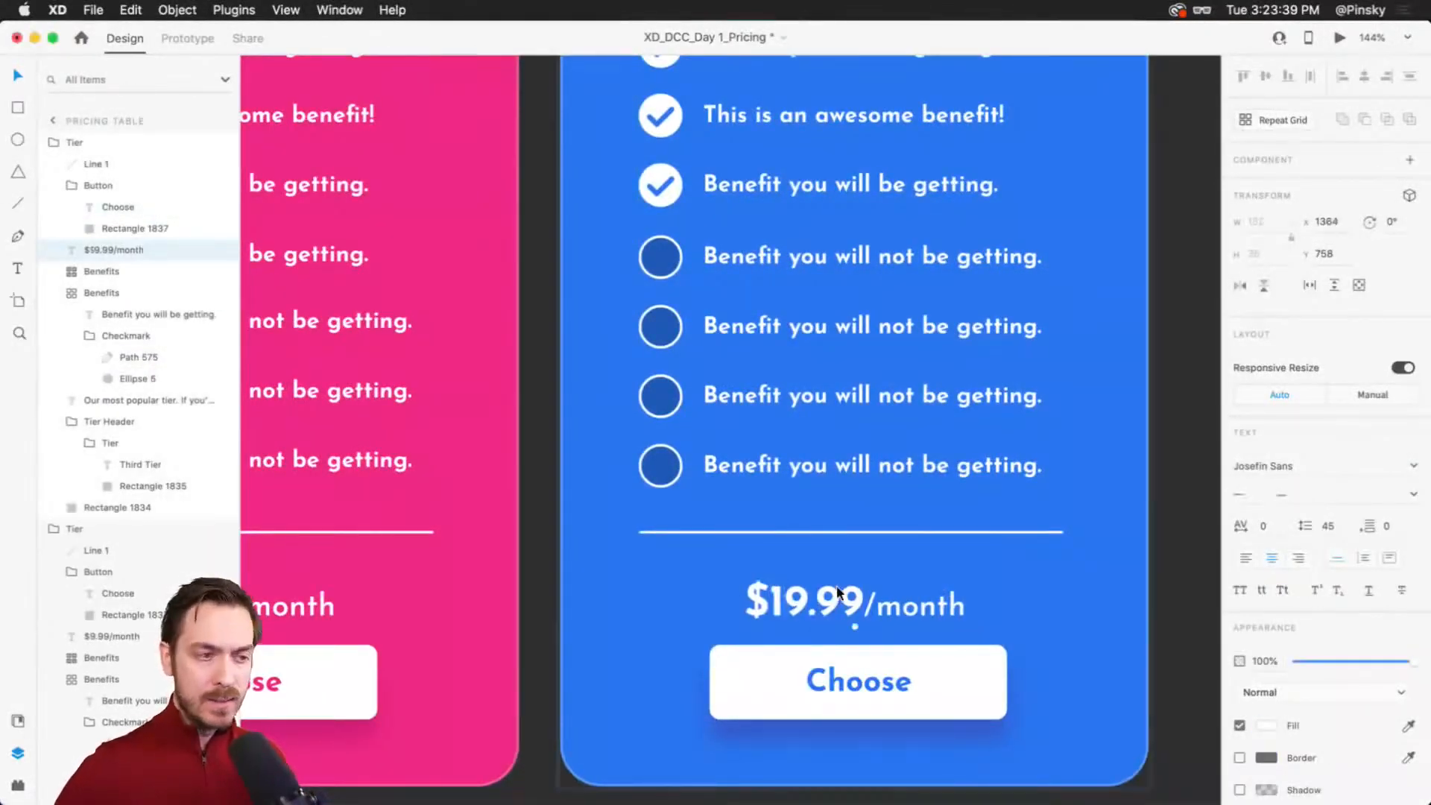
# Step: Delete the blue card's excluded benefits and extend its included benefits repeat grid to seven rows
pyautogui.scroll(3, 748, 415)
pyautogui.click(657, 333)
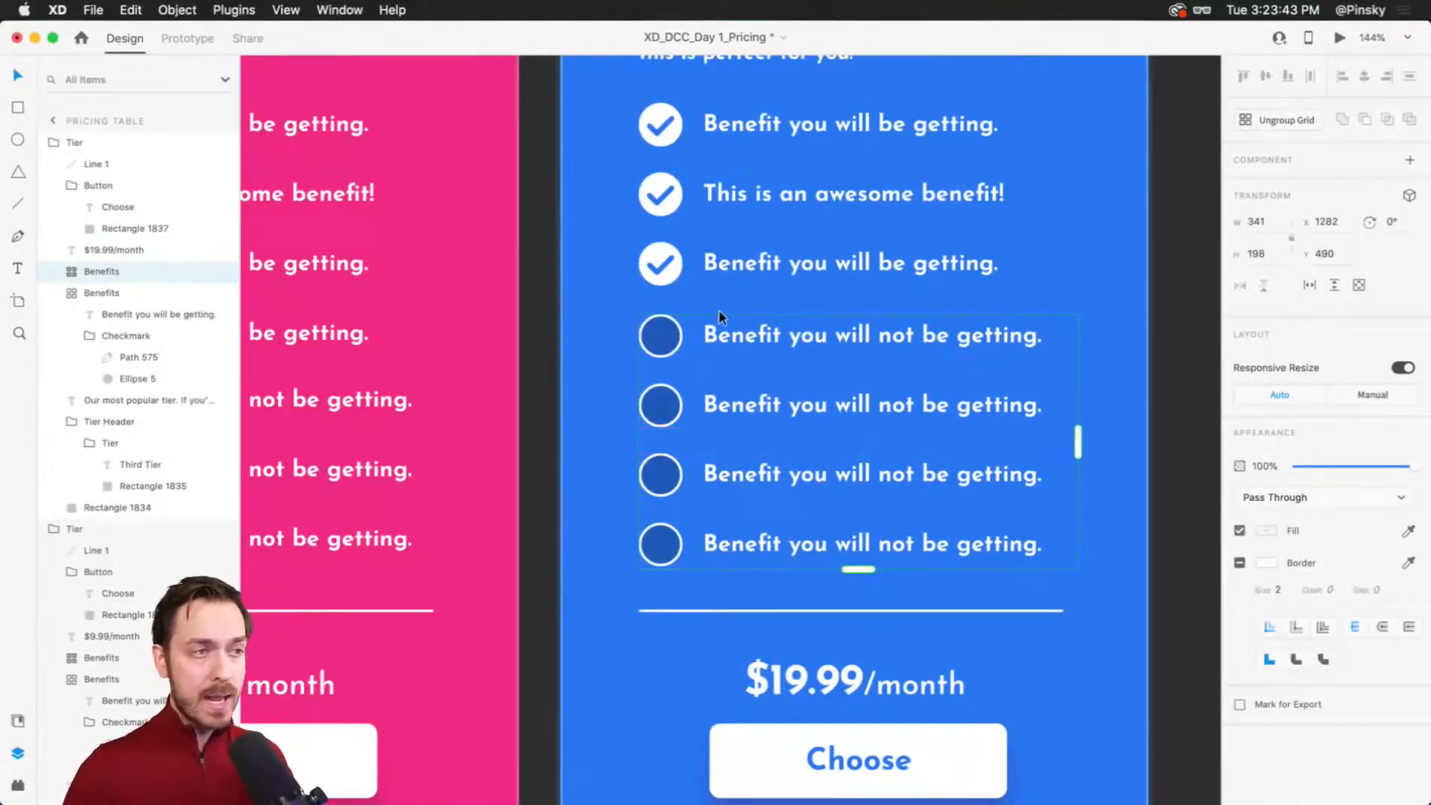
pyautogui.press('Delete')
pyautogui.click(834, 281)
pyautogui.moveTo(864, 291); pyautogui.dragTo(888, 567)
pyautogui.scroll(-10, 888, 557)
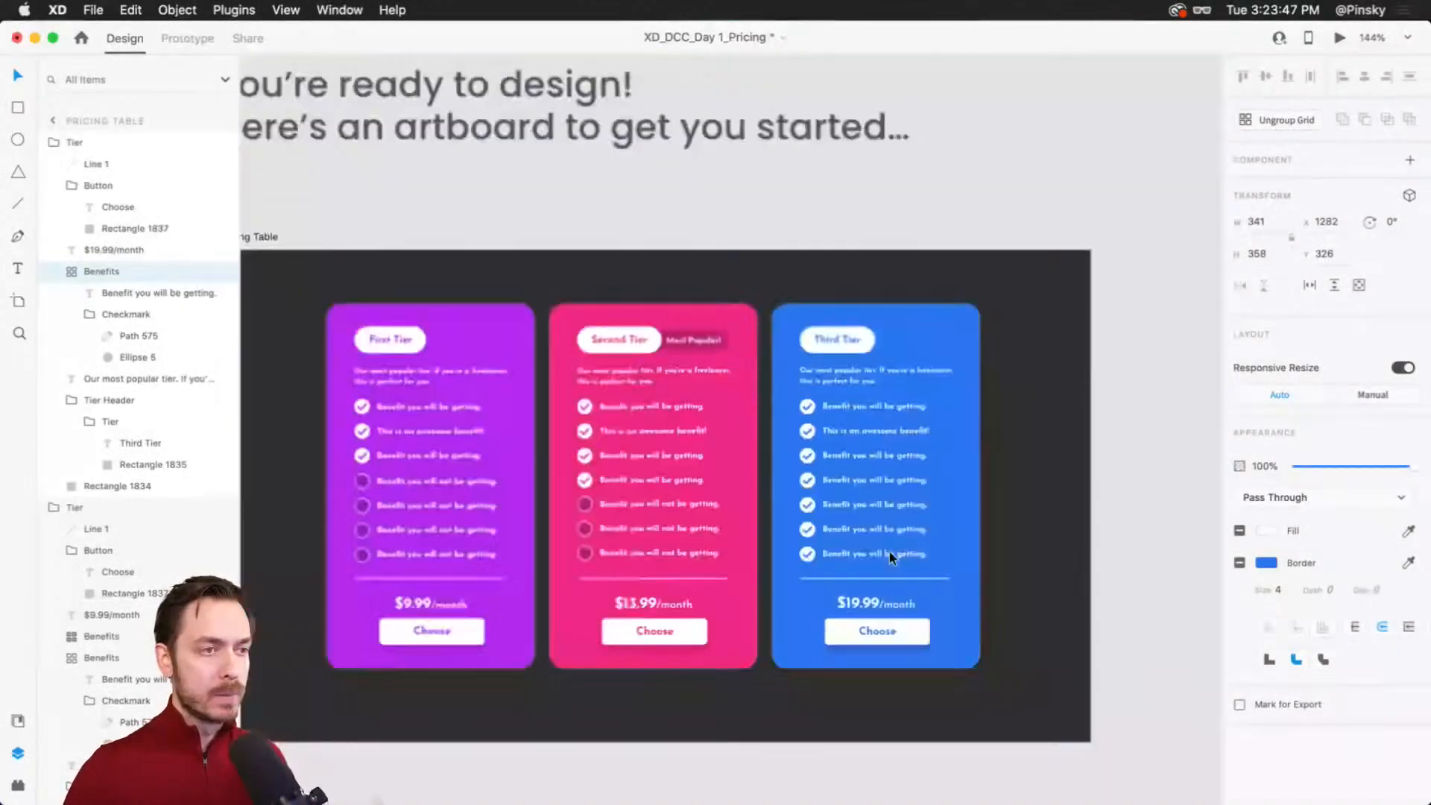
# Step: Collapse all three Tier groups in the pricing table's layer list
pyautogui.click(1067, 467)
pyautogui.moveTo(667, 452); pyautogui.dragTo(724, 359)
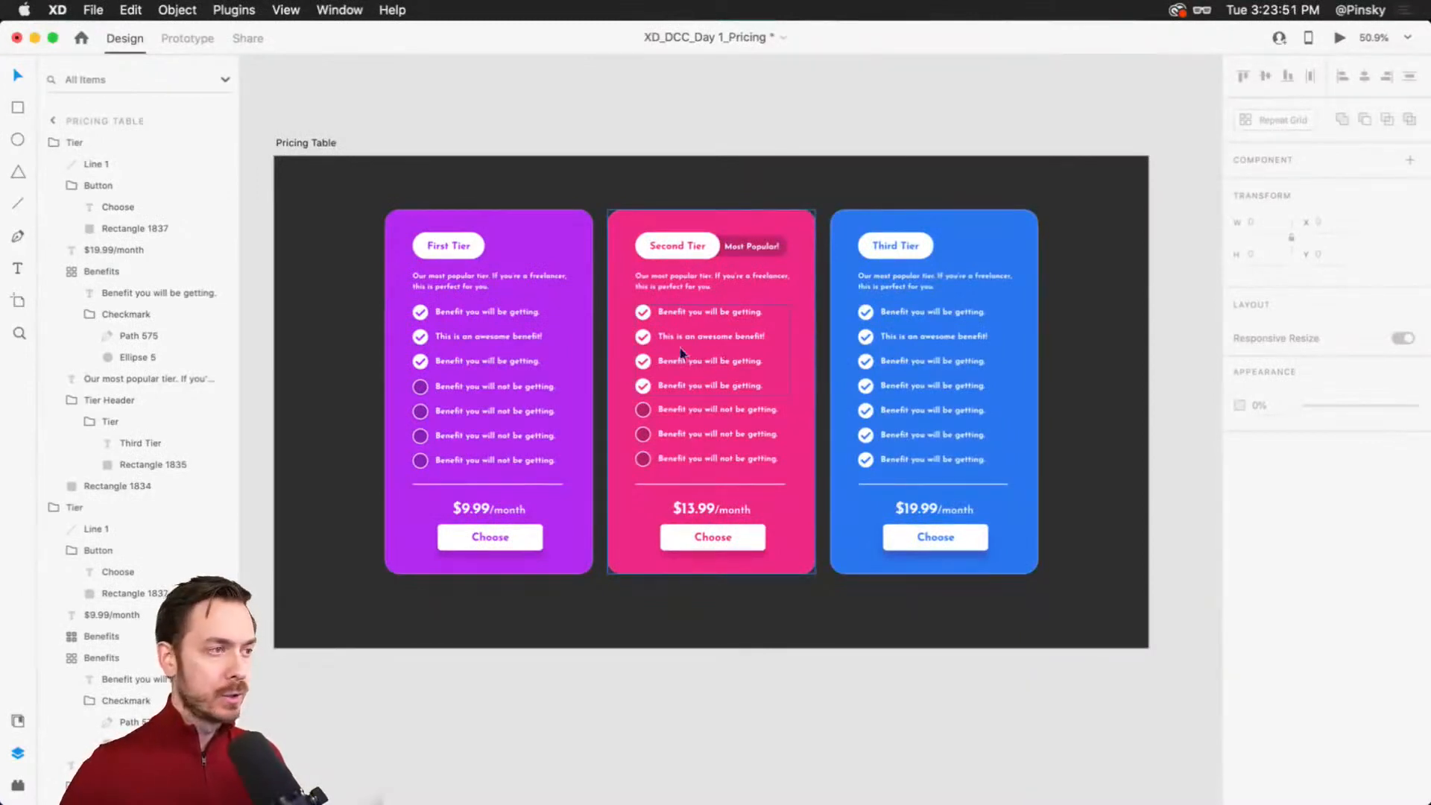
pyautogui.click(537, 318)
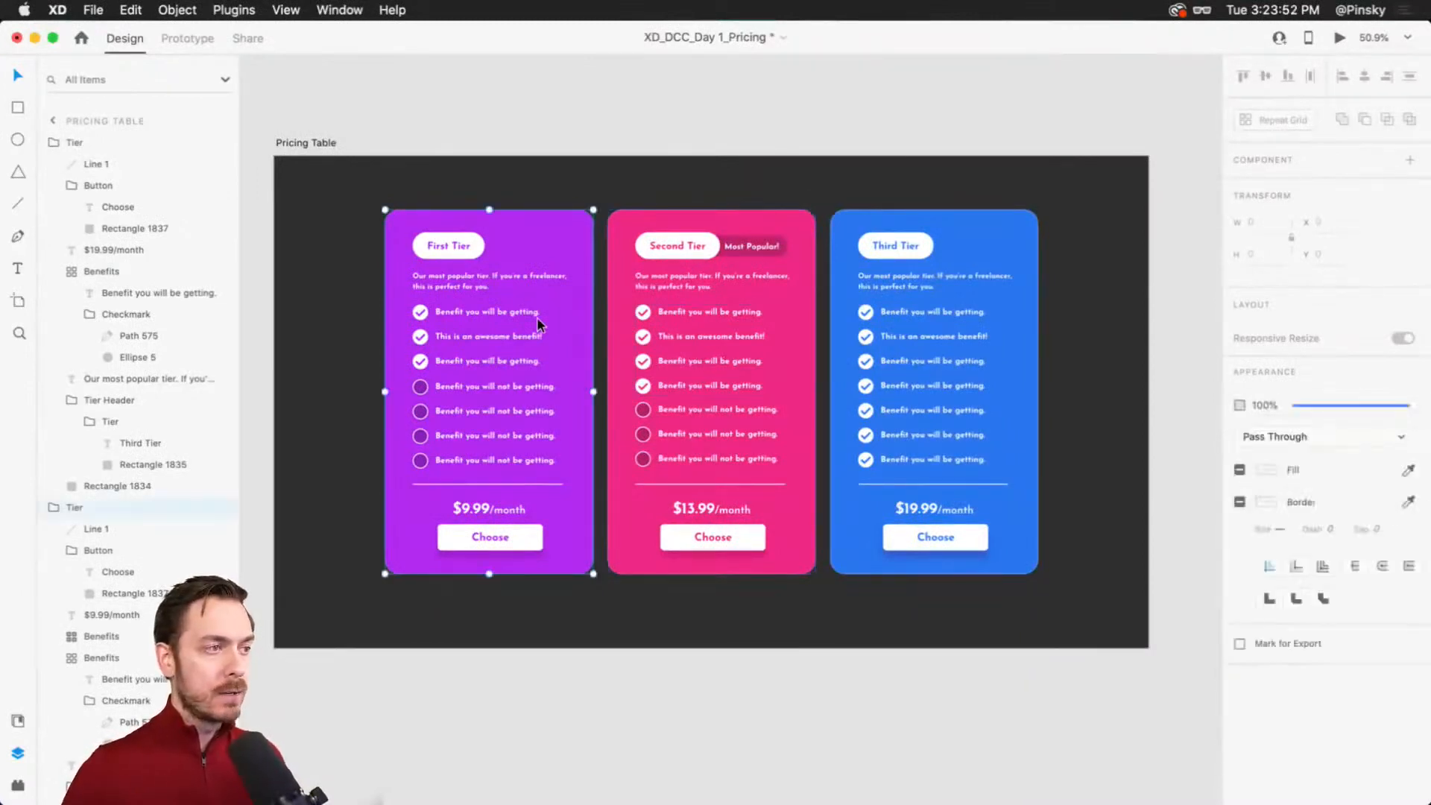
pyautogui.click(49, 144)
pyautogui.click(52, 164)
pyautogui.click(52, 186)
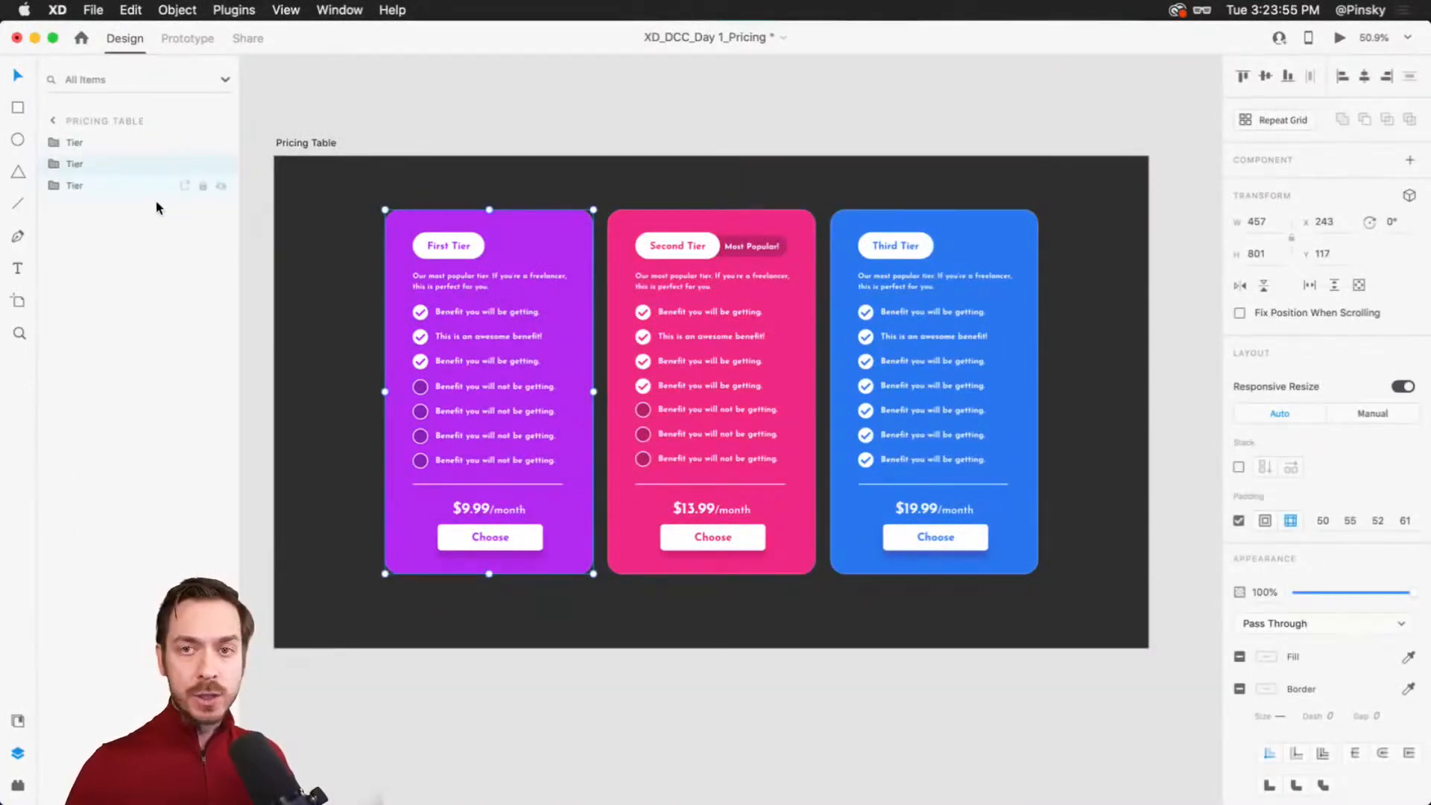
# Step: Bring the pink tier card to the front and shift the purple and blue cards inward and down behind it, to about Y 164
pyautogui.click(745, 341)
pyautogui.moveTo(91, 187); pyautogui.dragTo(83, 140)
pyautogui.moveTo(504, 361); pyautogui.dragTo(552, 373)
pyautogui.moveTo(999, 336); pyautogui.dragTo(967, 354)
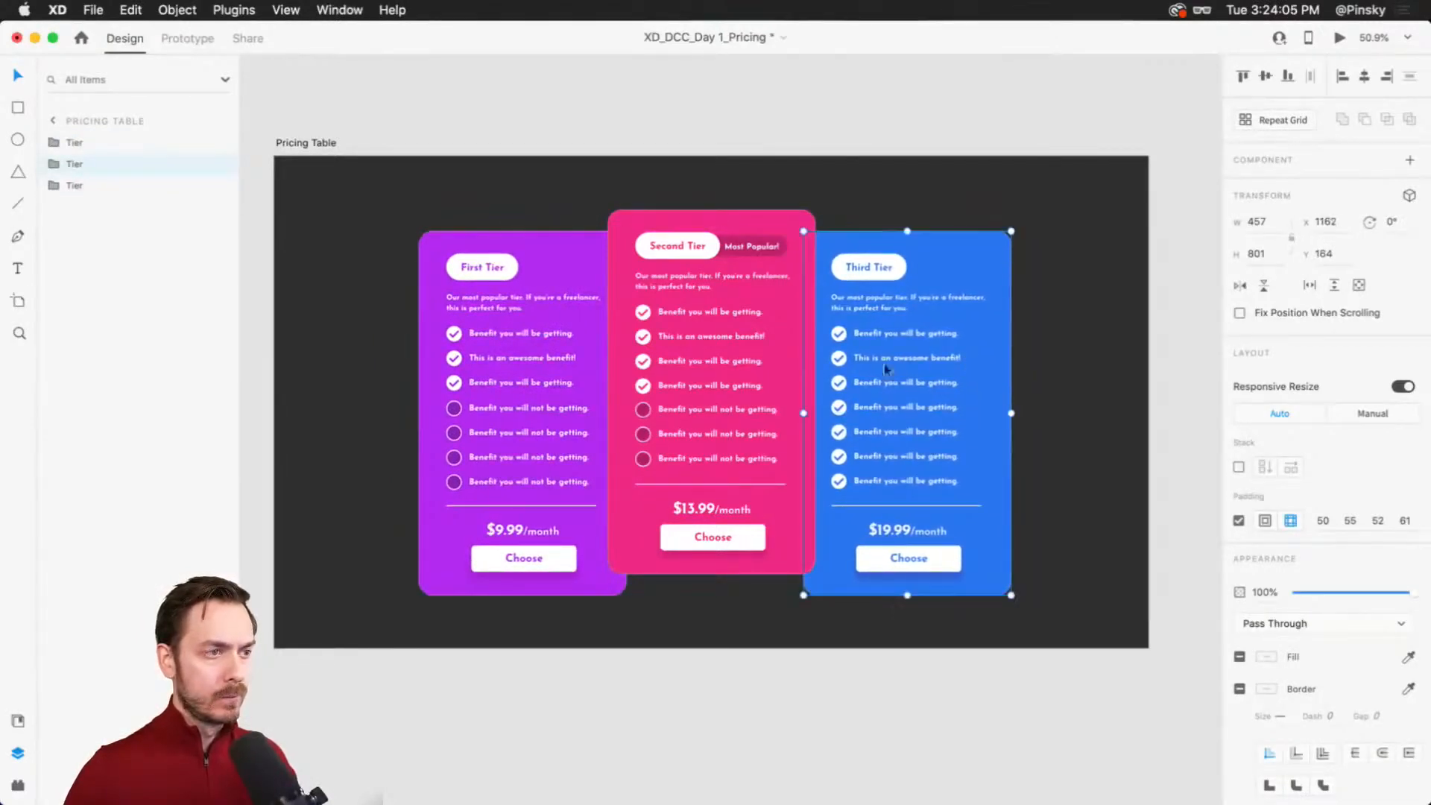
# Step: Add a shadow to the pink card's background rectangle in dark magenta #5C004A at 25% opacity
pyautogui.doubleClick(666, 553)
pyautogui.scroll(3, 666, 553)
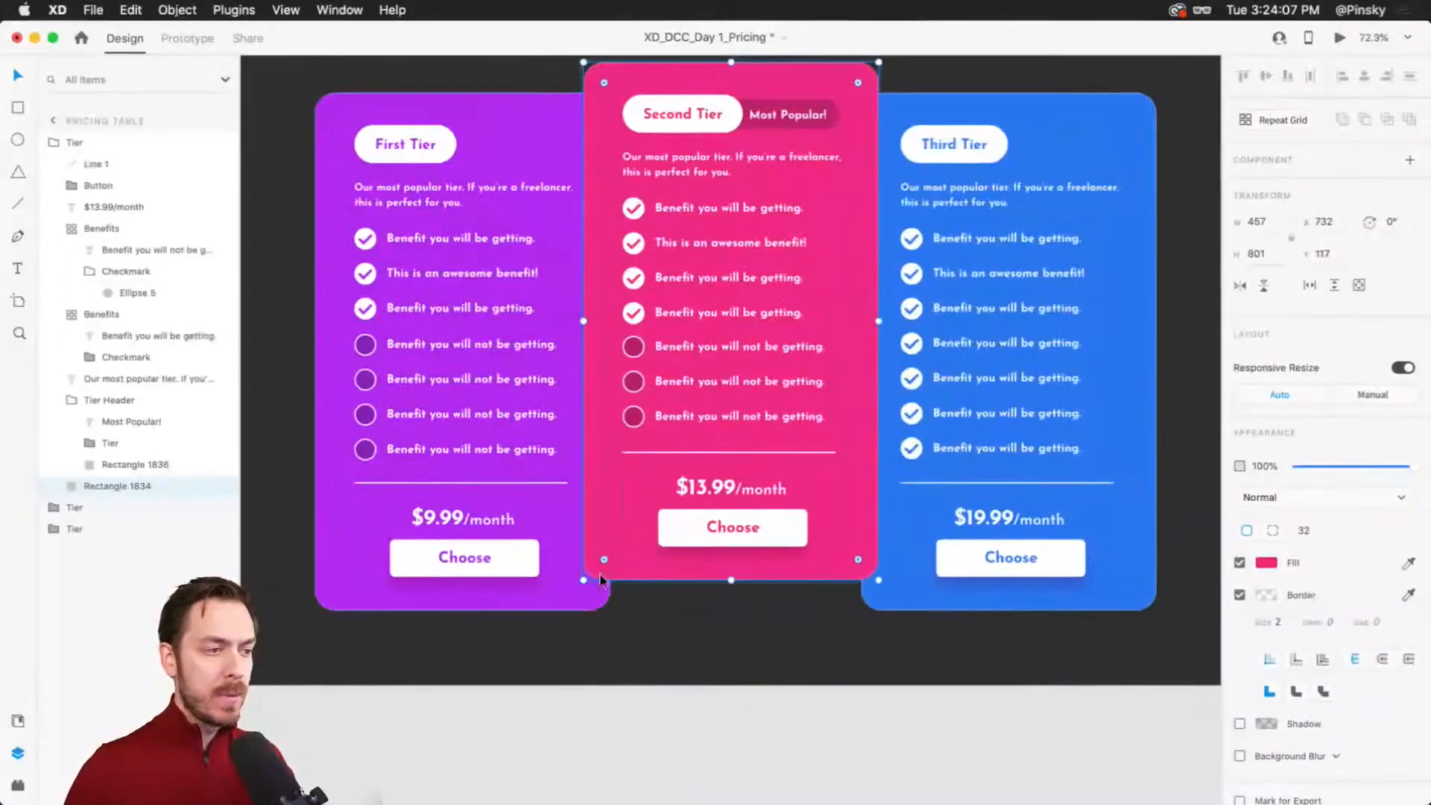
pyautogui.click(1239, 724)
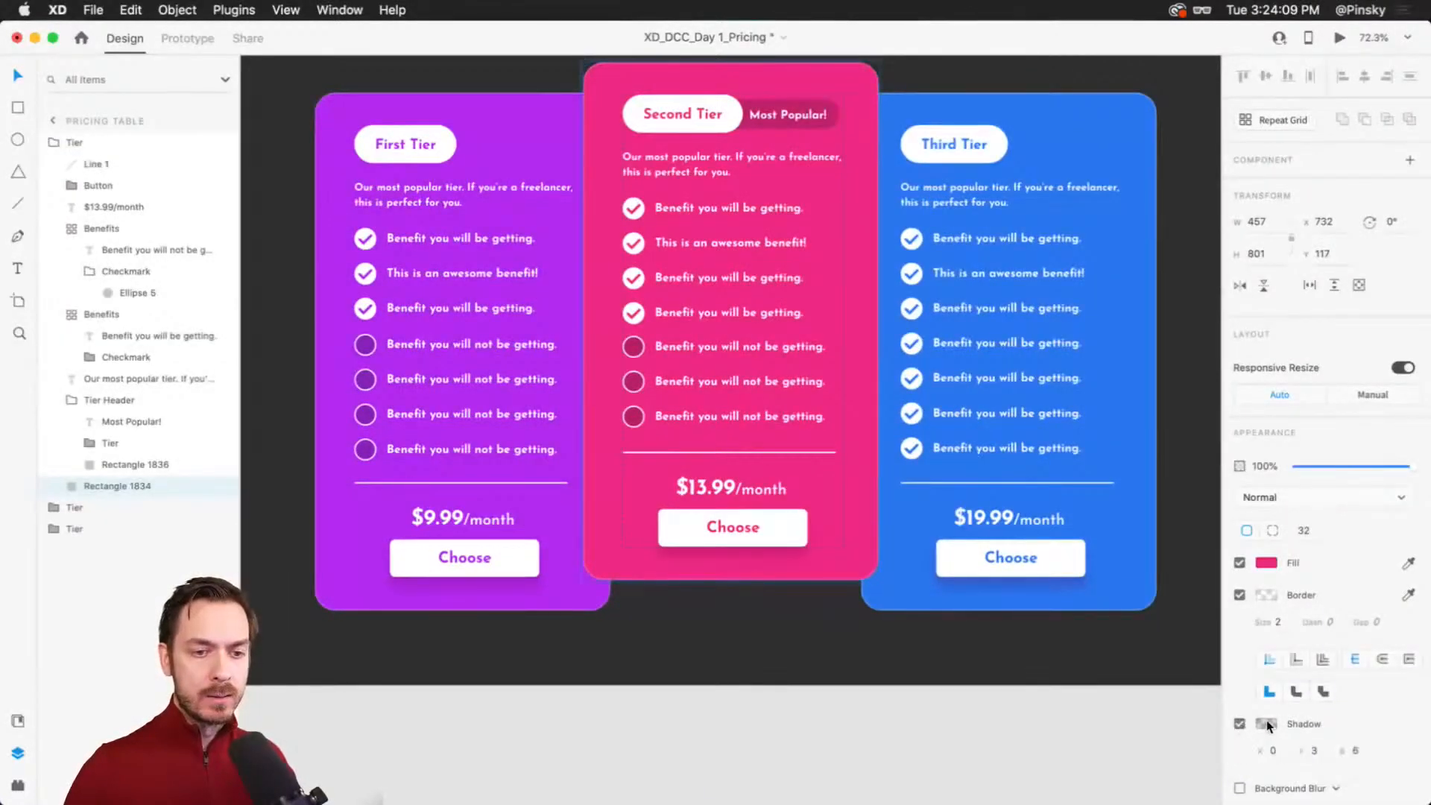
pyautogui.click(1266, 721)
pyautogui.click(1207, 602)
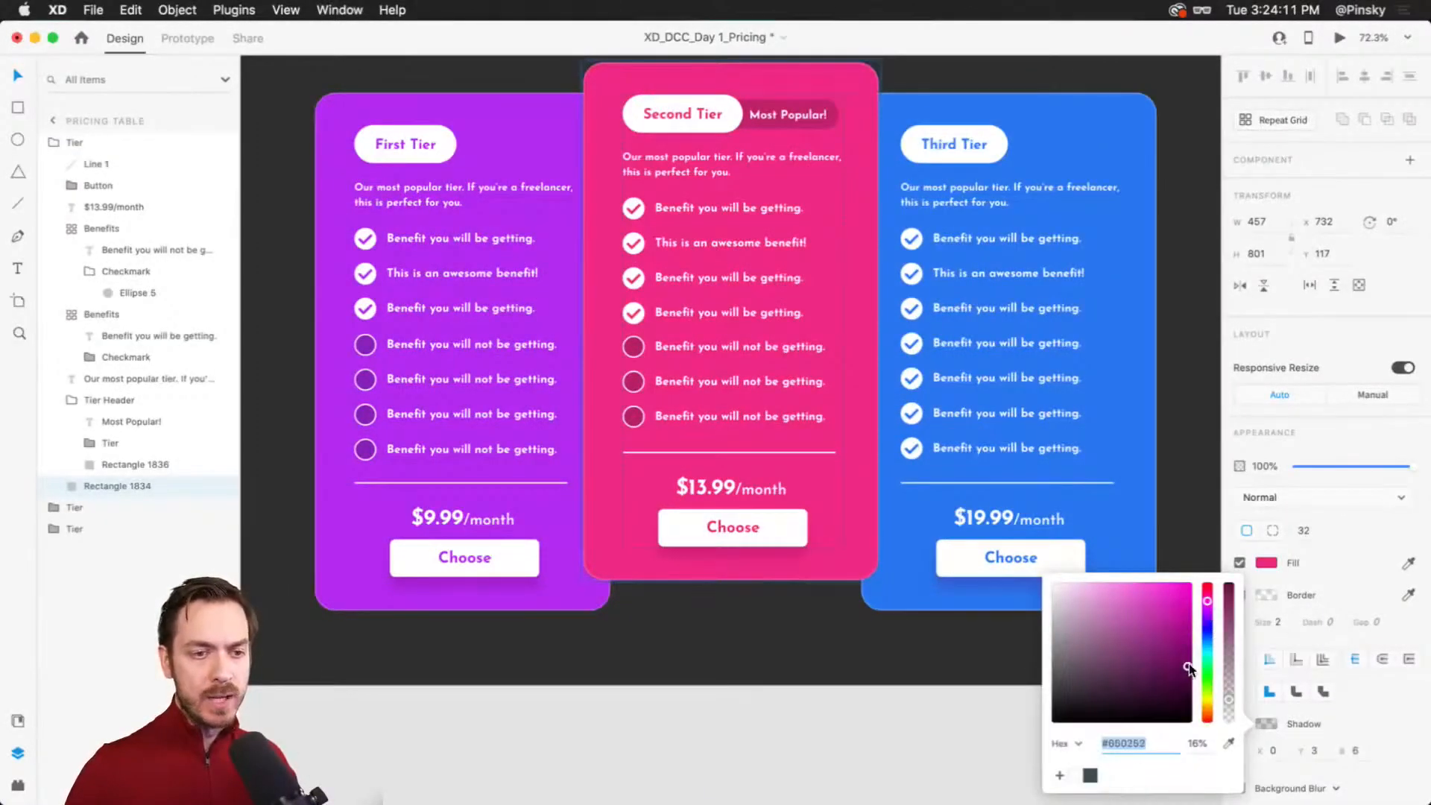
pyautogui.click(1190, 672)
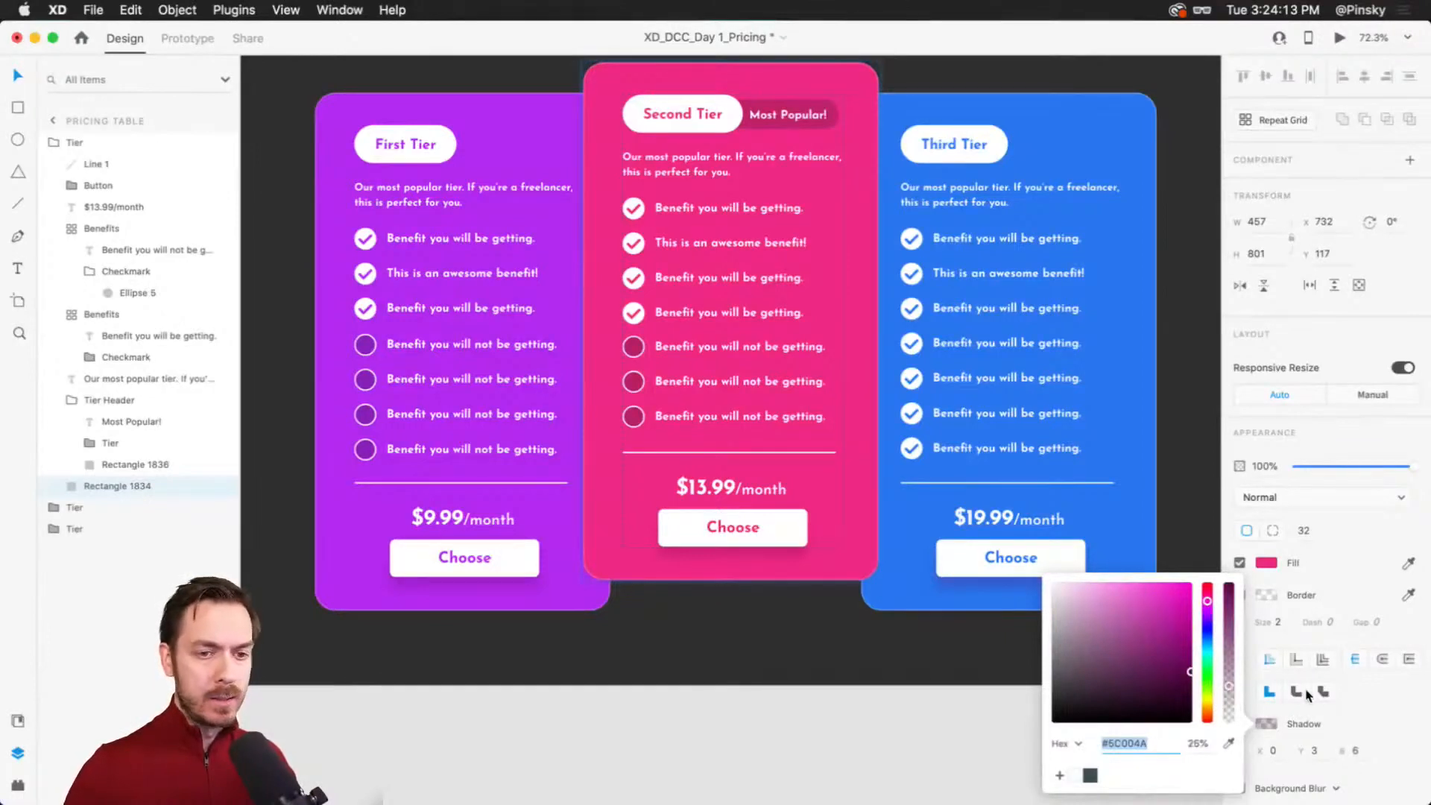
# Step: Set the pink card's shadow blur to 46 and its Y offset to 8
pyautogui.click(1365, 760)
pyautogui.write('26')
pyautogui.press('Return')
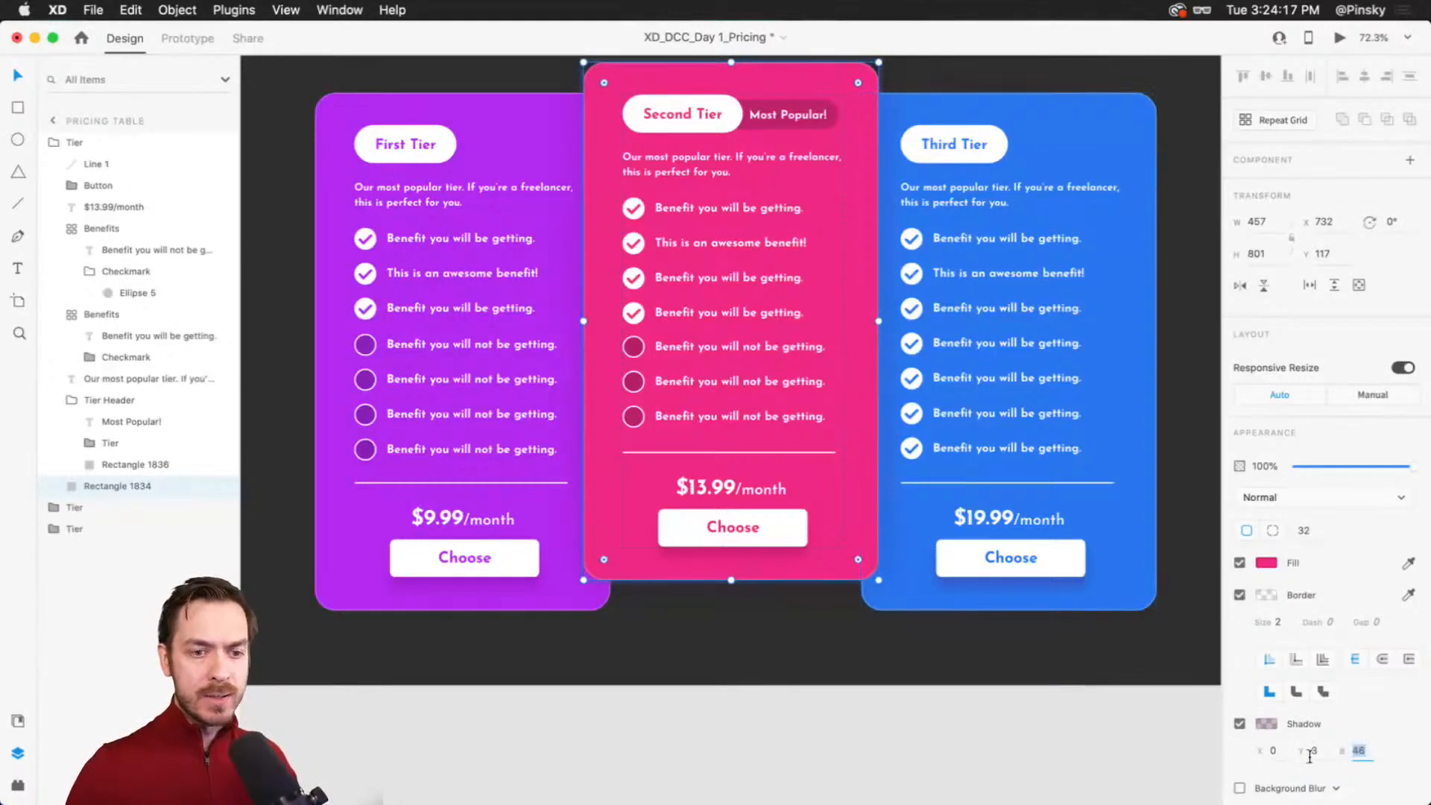
pyautogui.press('Up')
pyautogui.press('Up')
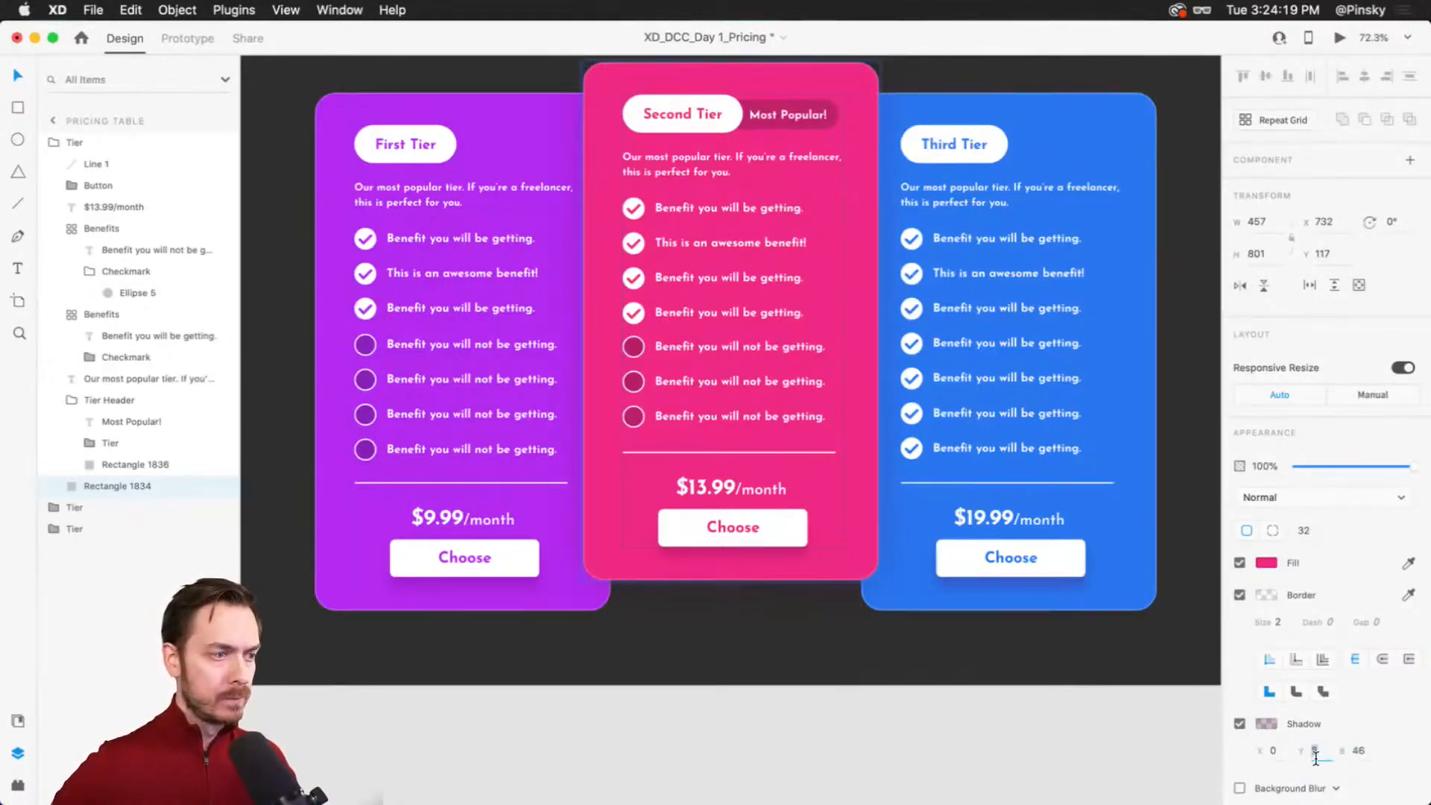
# Step: Darken the pink card's magenta shadow color and raise its opacity to about 50%
pyautogui.click(1266, 723)
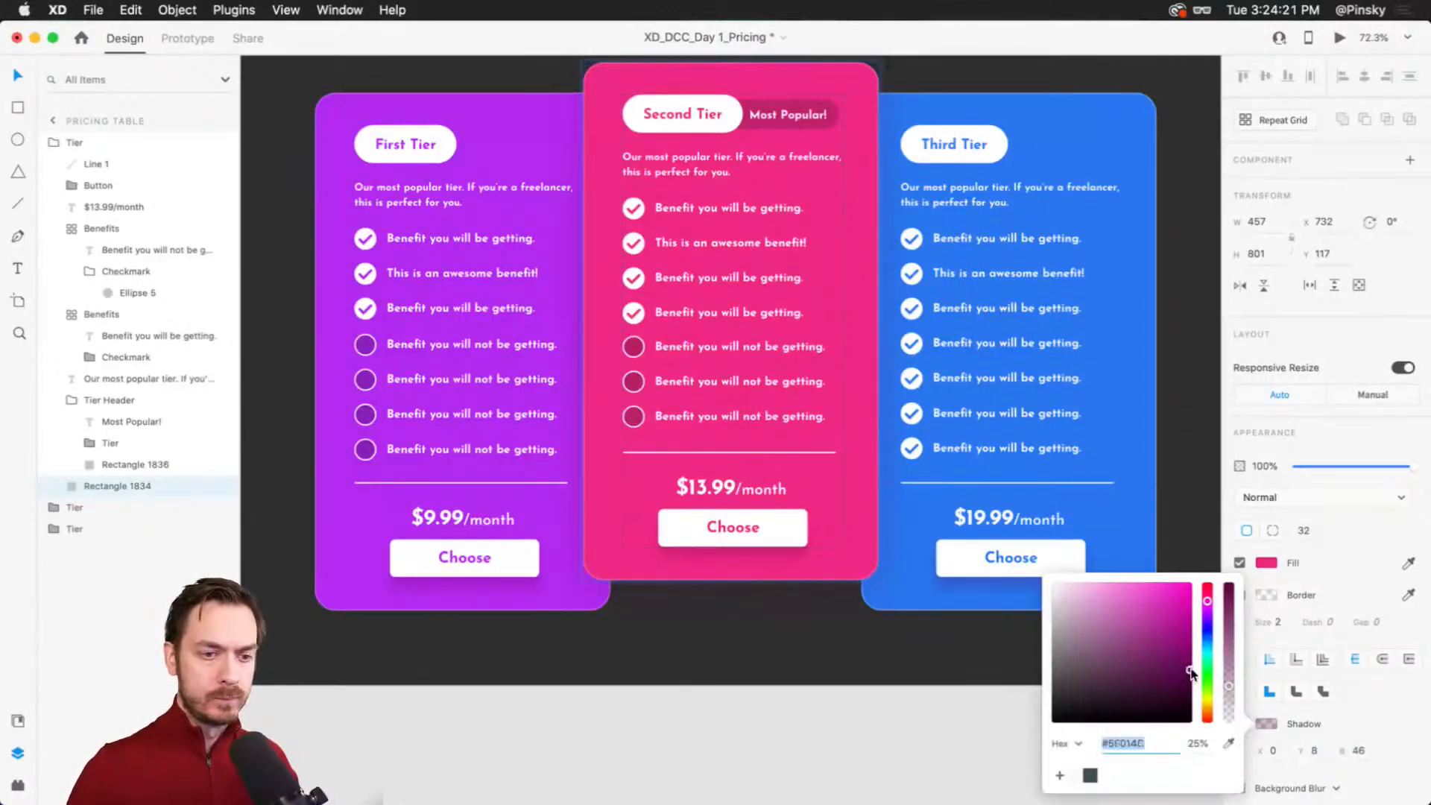
pyautogui.moveTo(1229, 687); pyautogui.dragTo(1226, 658)
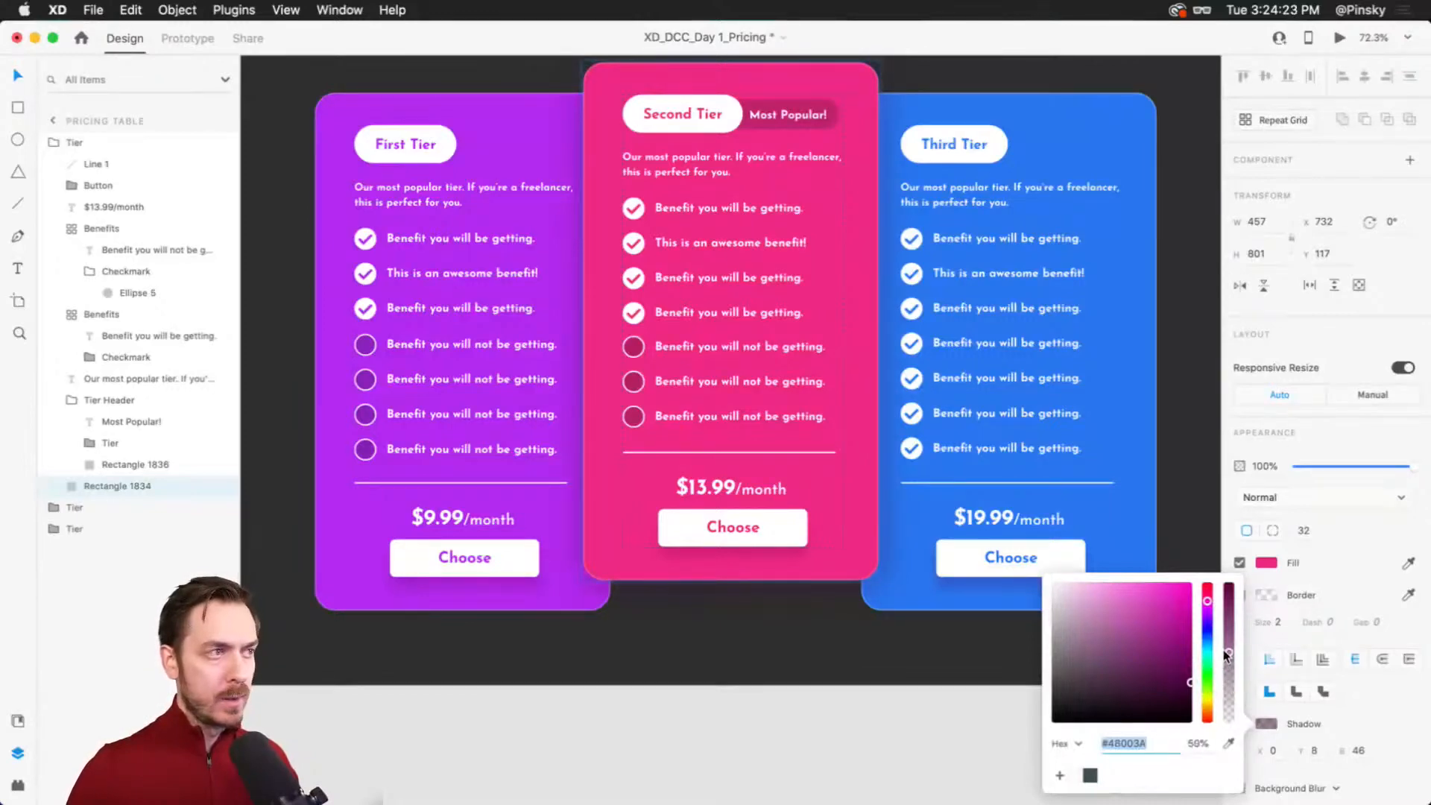
pyautogui.click(697, 627)
pyautogui.scroll(-5, 743, 585)
pyautogui.scroll(2, 741, 441)
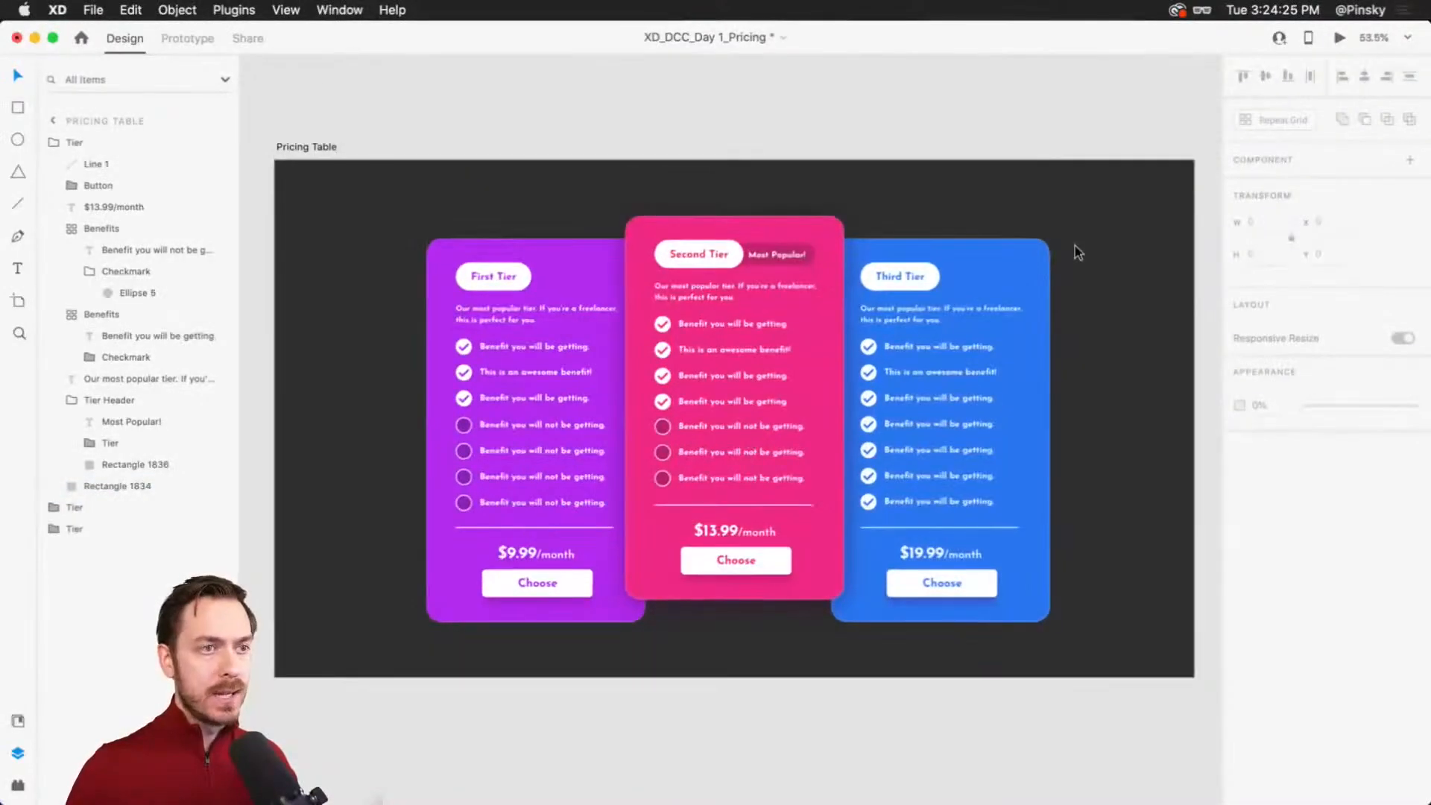
pyautogui.scroll(-2, 1074, 252)
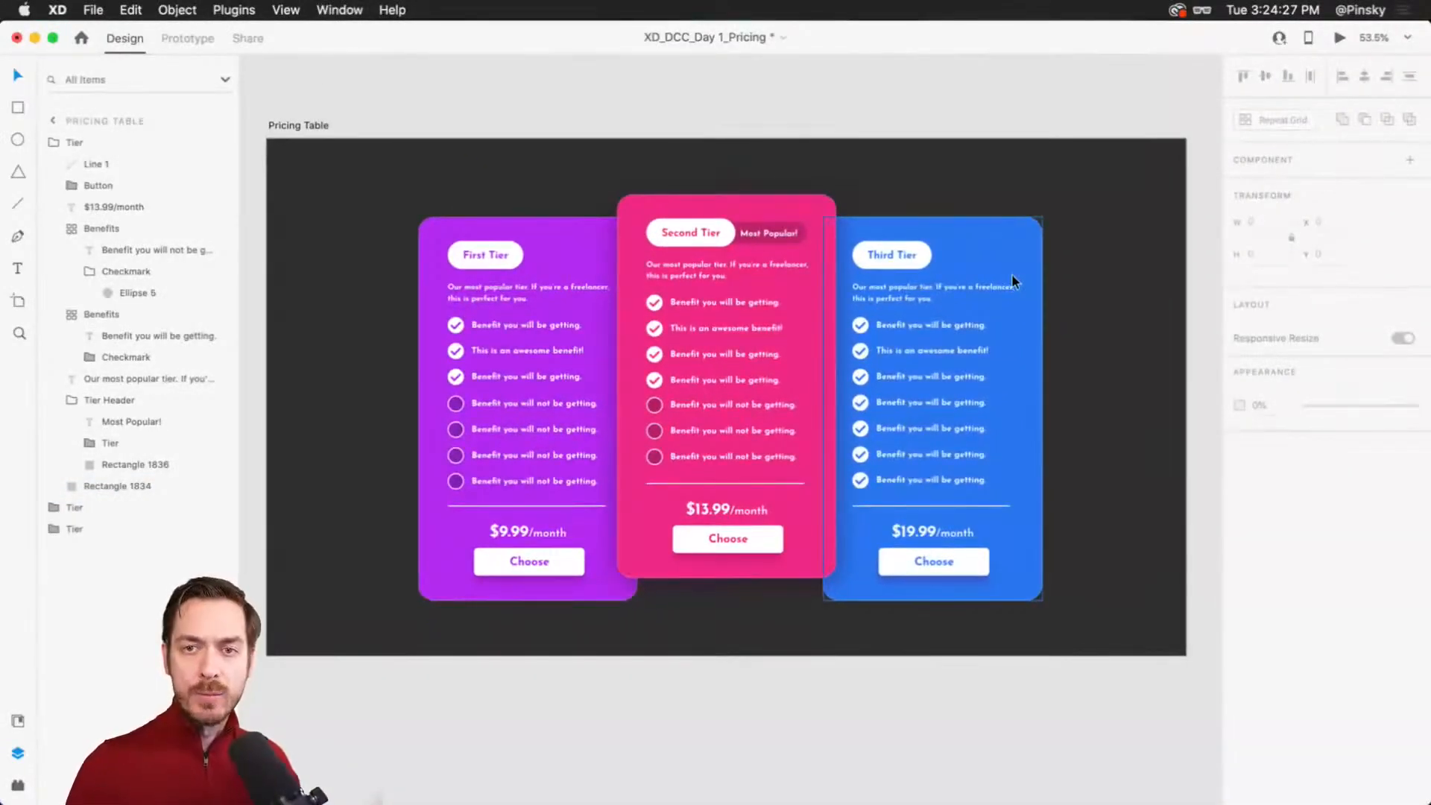